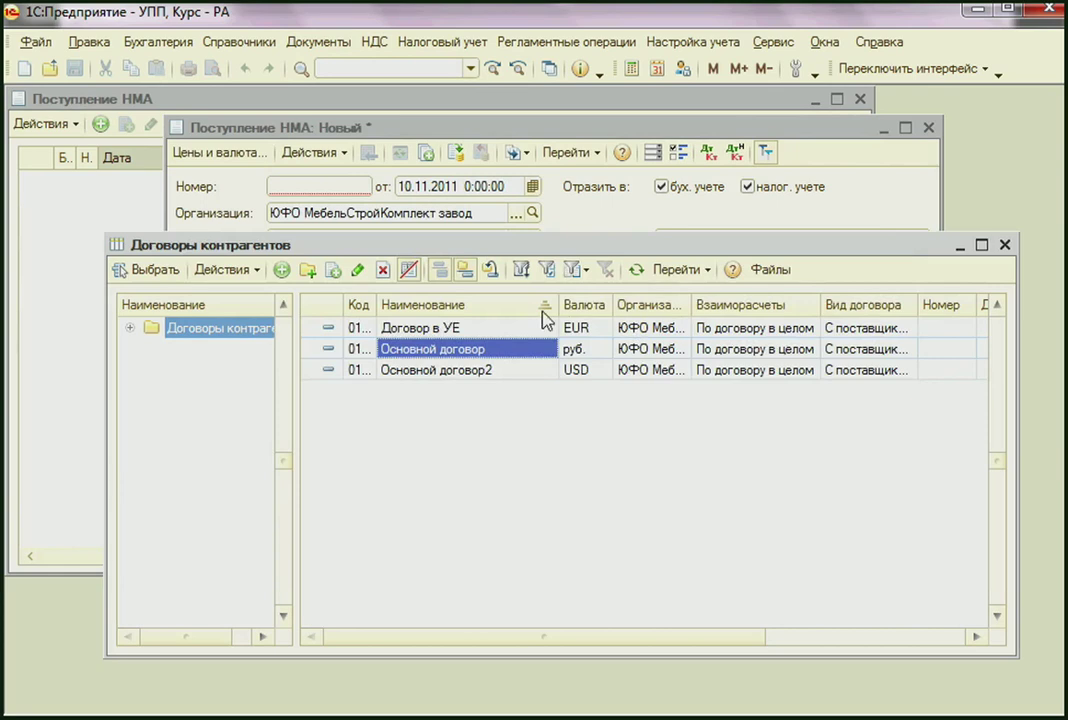
Create a supplier contract named "Приобретение товарного знака" and select it as the contract in the intangible asset receipt.
click(522, 268)
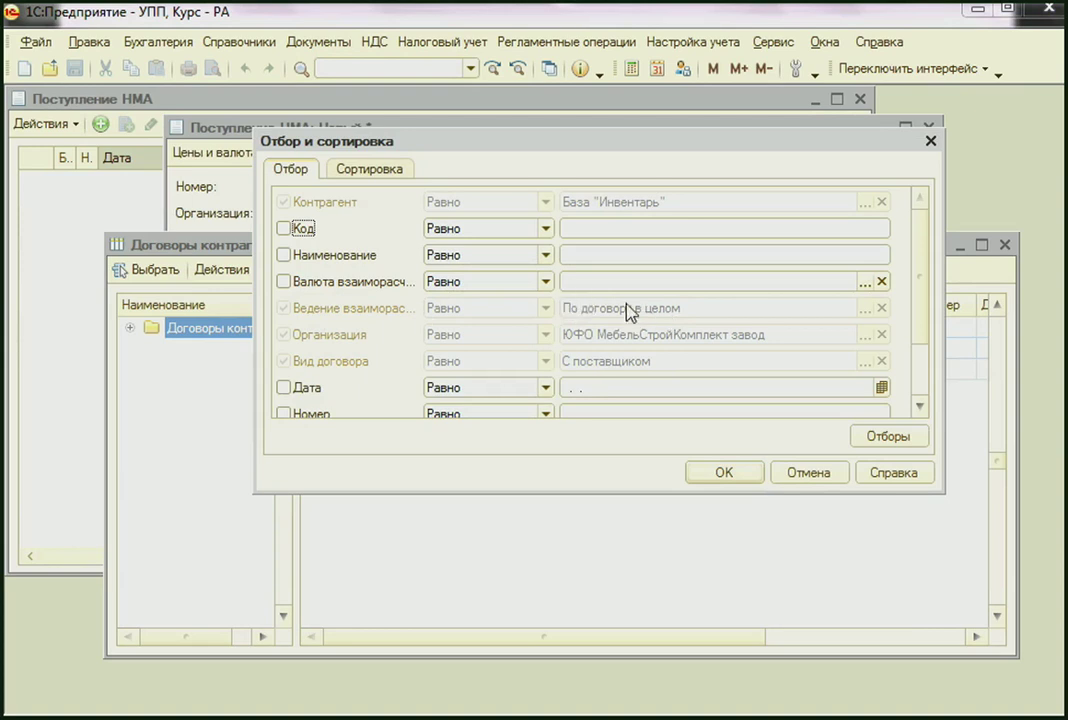
click(808, 472)
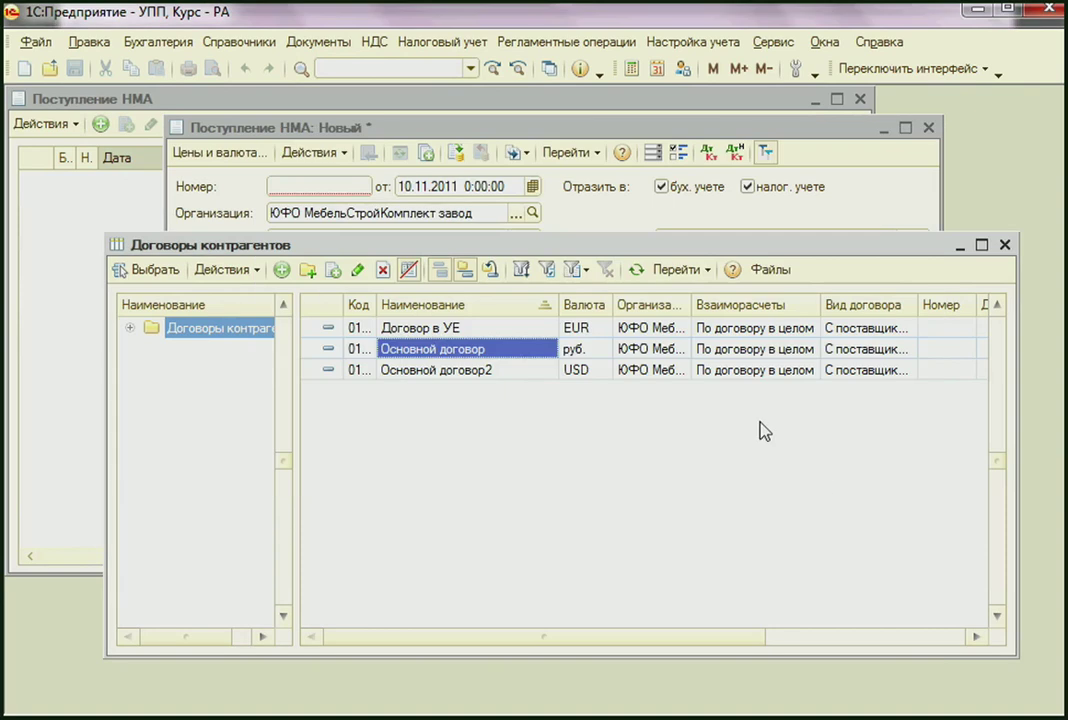
click(290, 274)
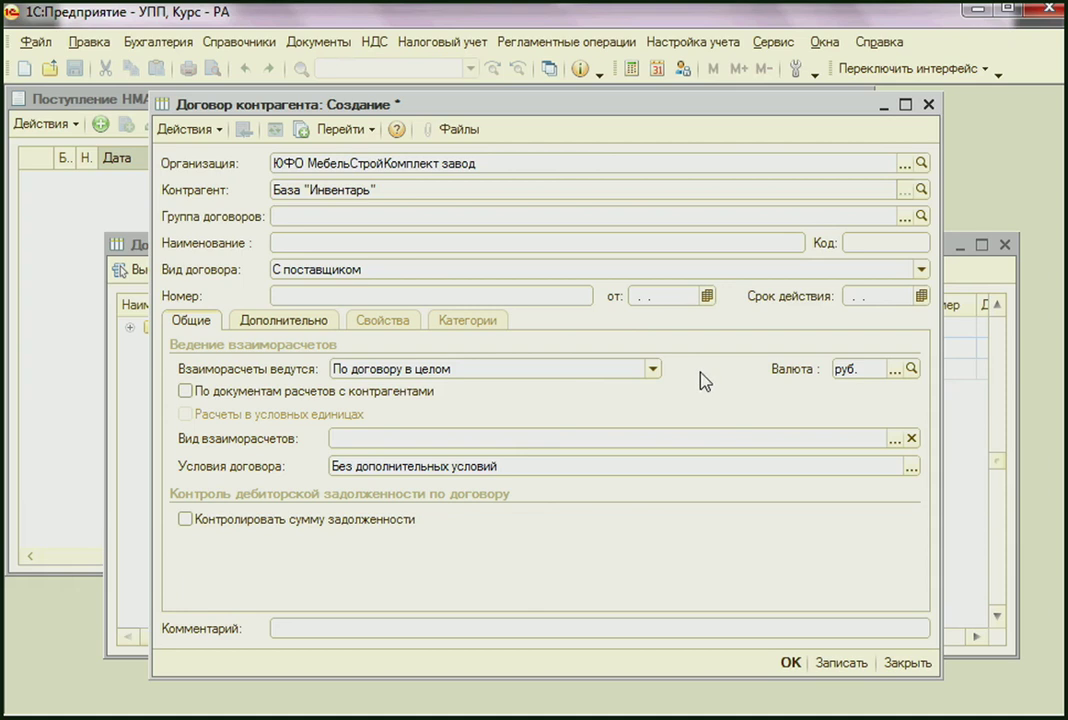
text(Приобретение товарного знака)
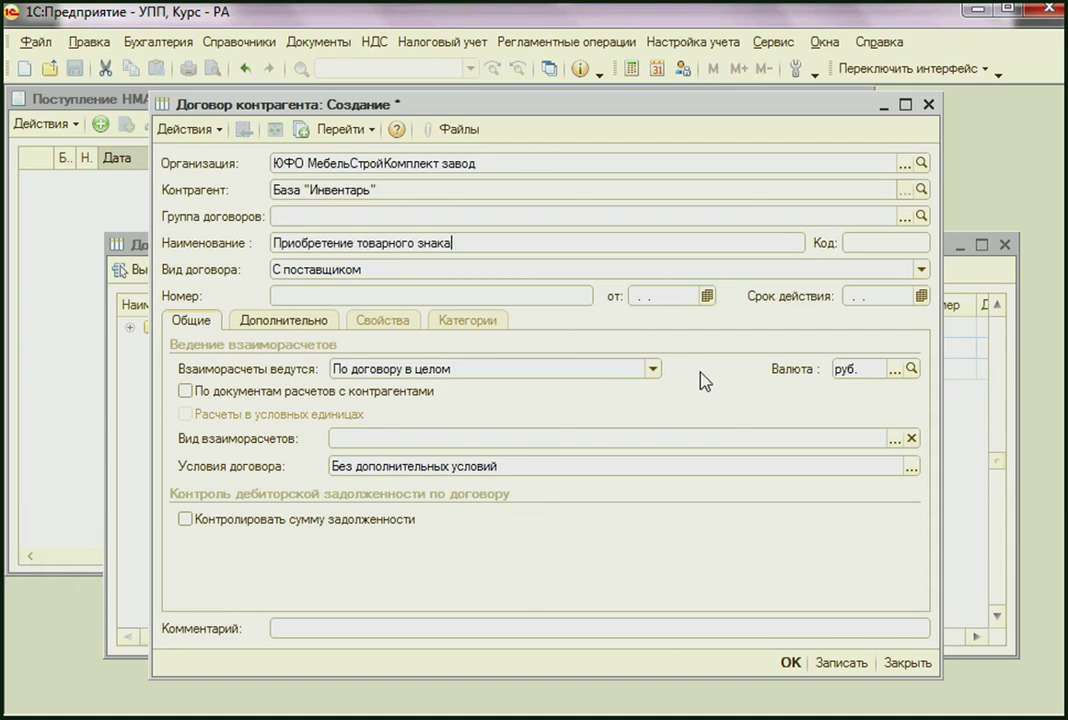
click(420, 269)
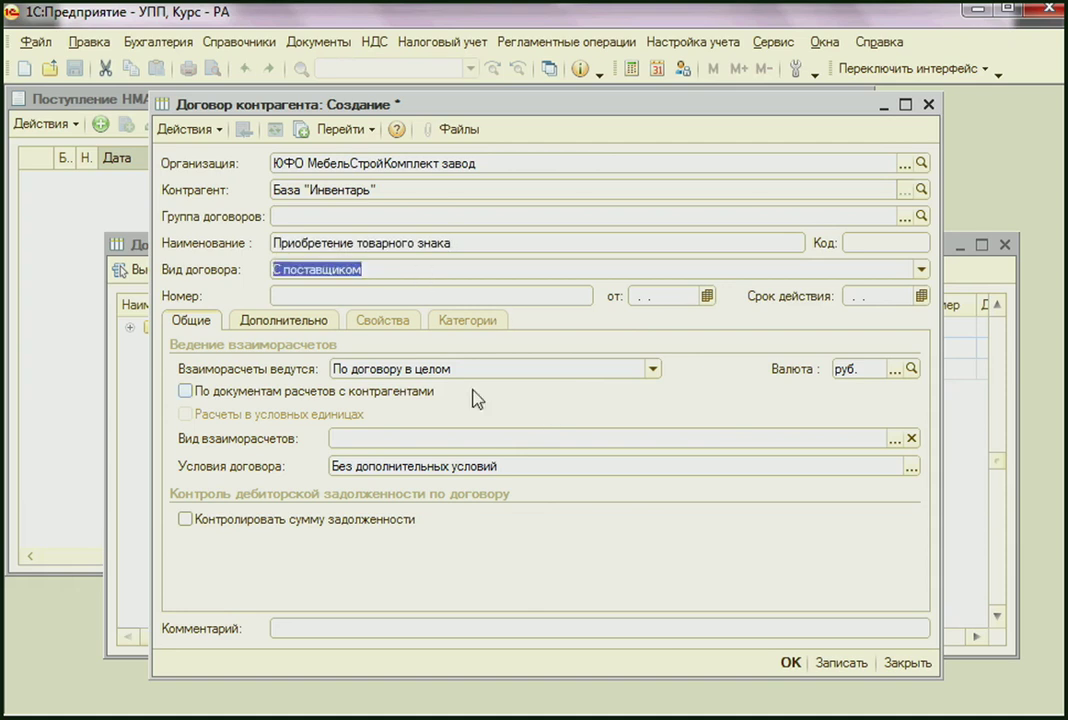
key(Tab)
click(790, 662)
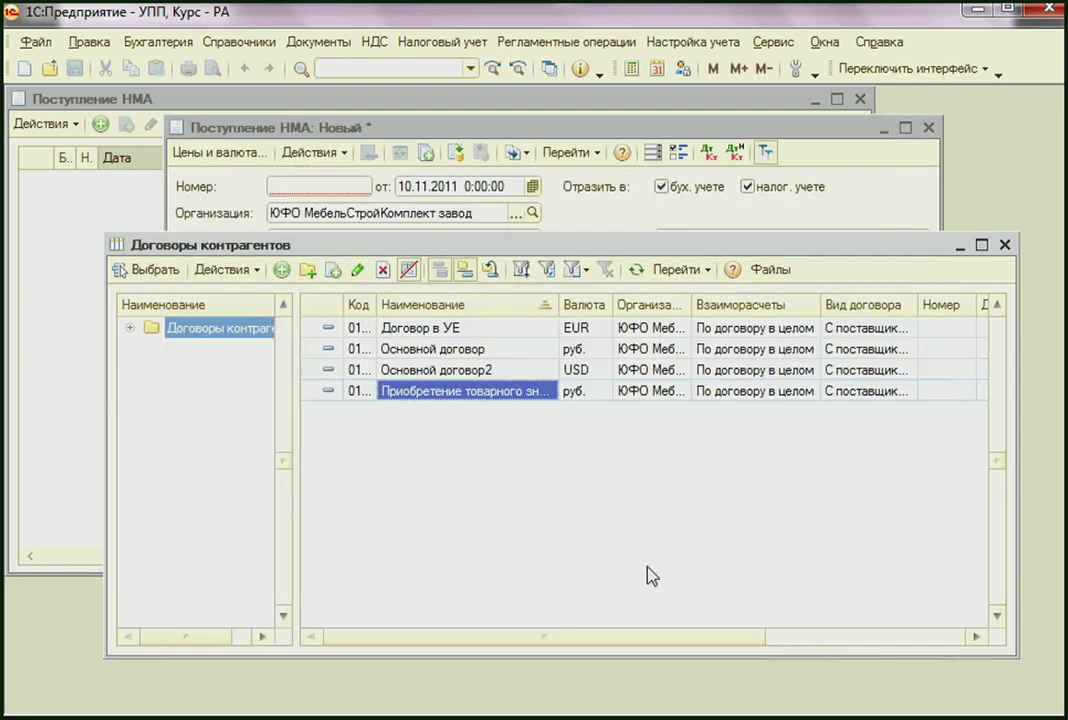
double_click(501, 393)
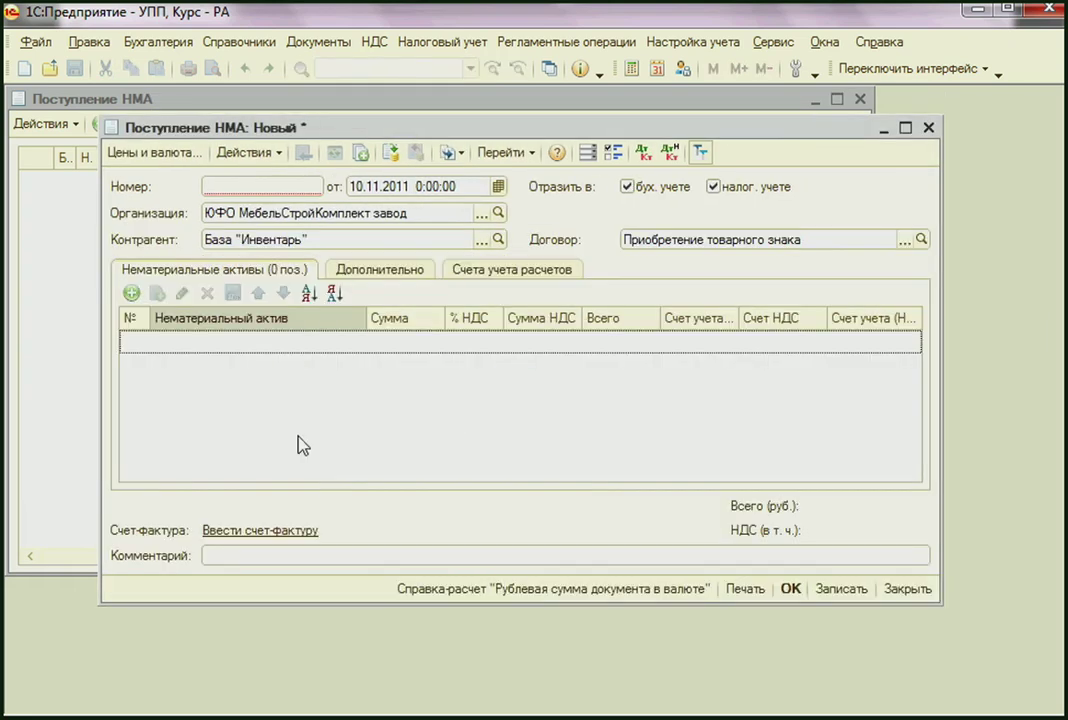
Add a row to the intangible assets table and select "Торговый знак" from the catalogue, shown without folder hierarchy.
click(131, 294)
click(356, 341)
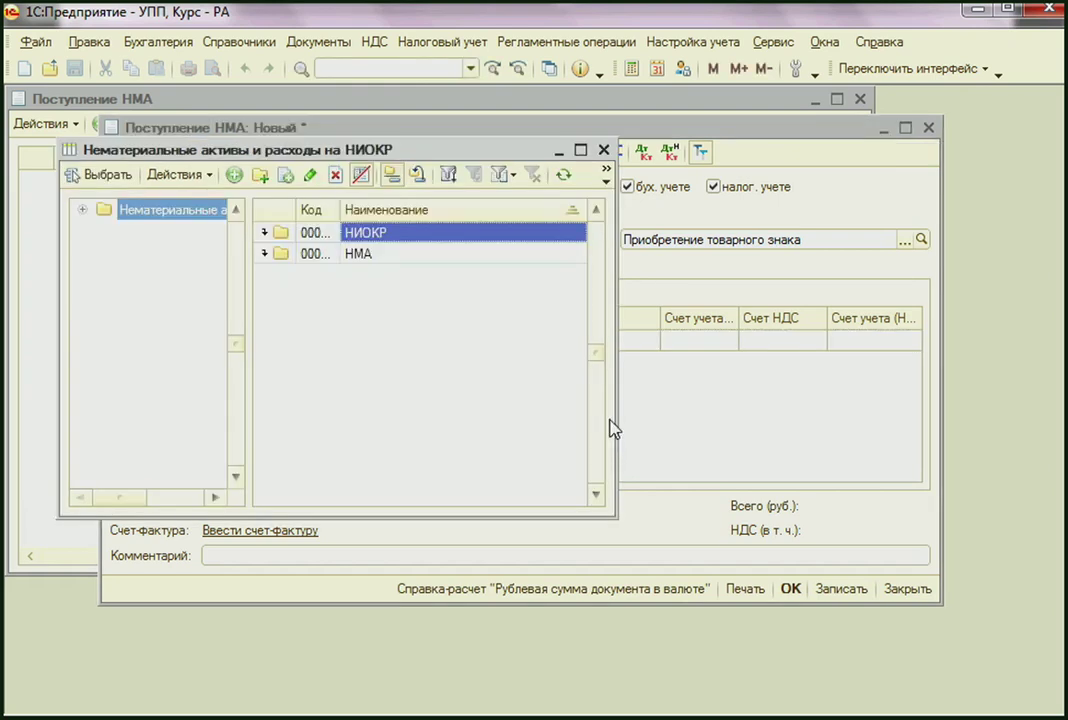
click(390, 175)
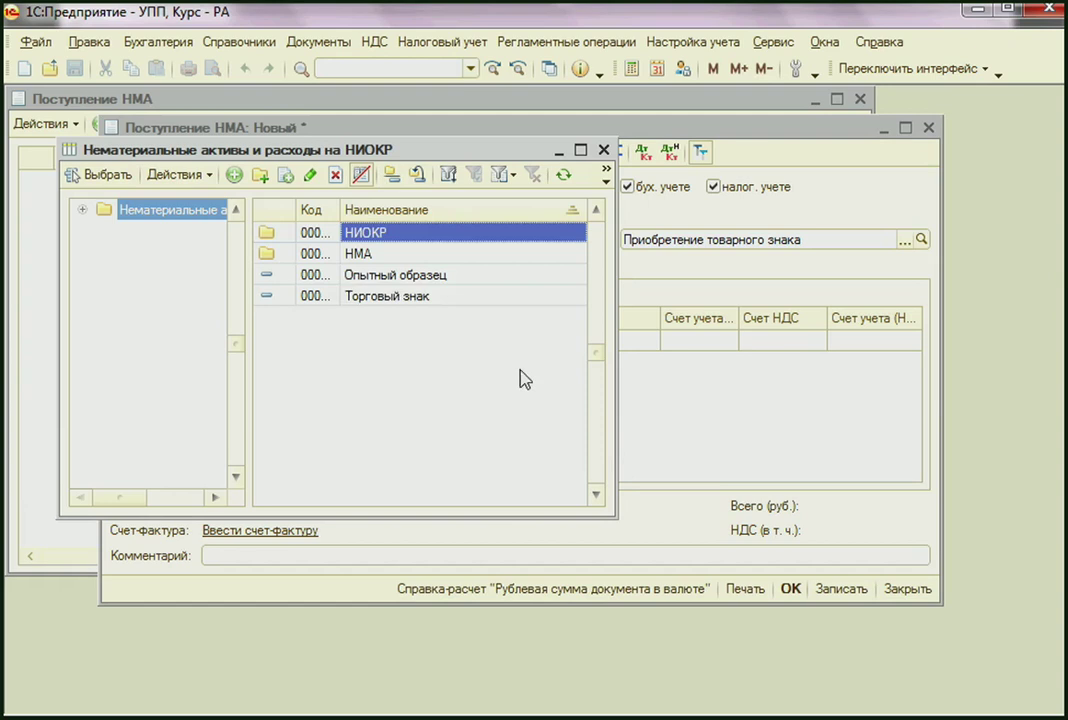
click(415, 296)
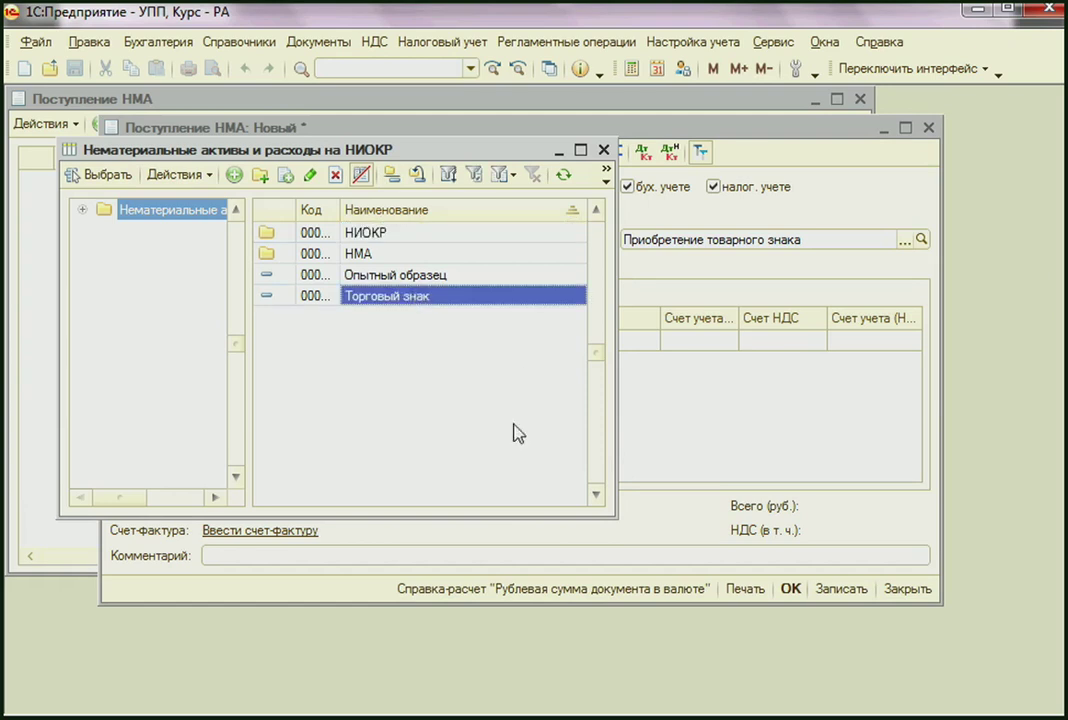
click(415, 275)
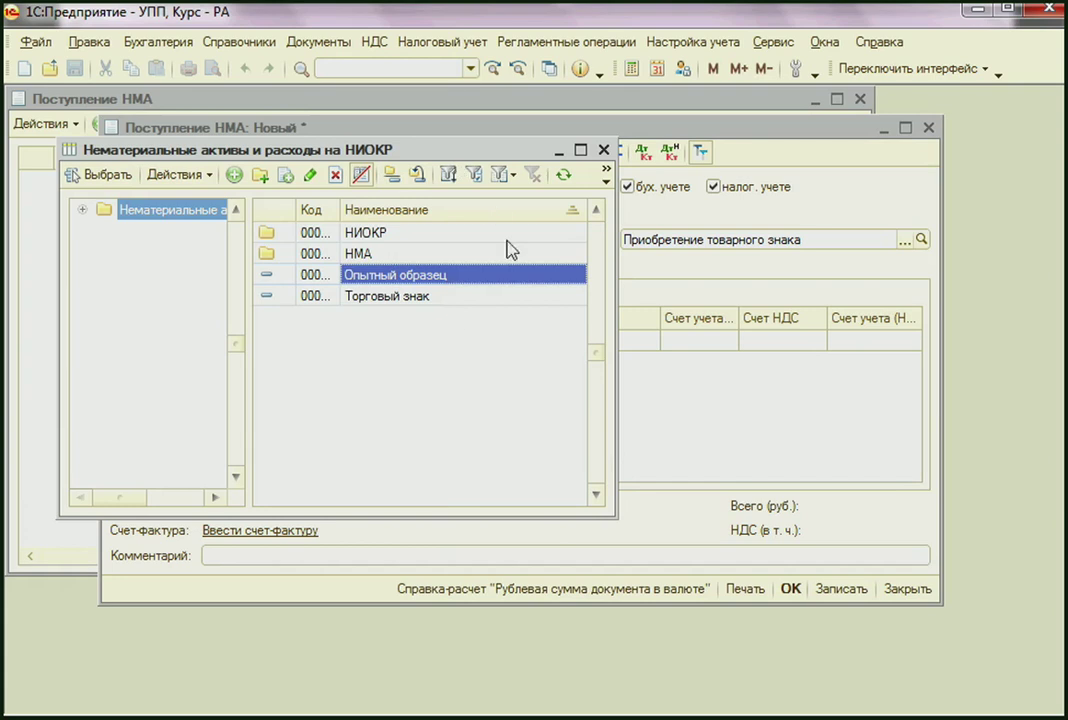
click(460, 298)
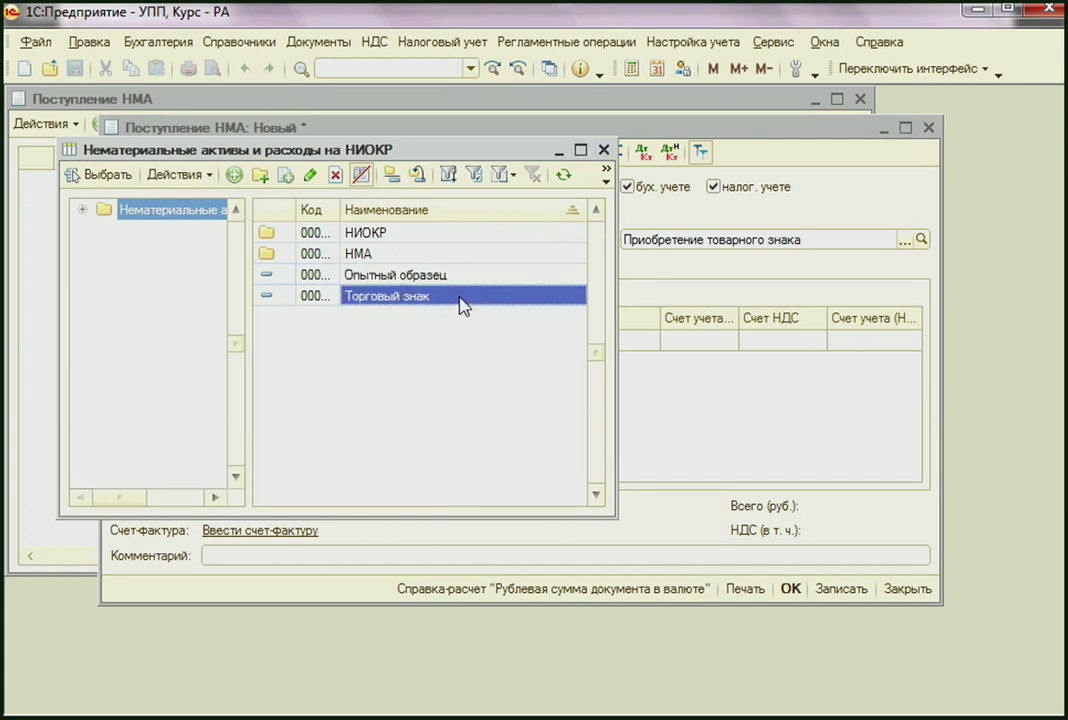
double_click(464, 299)
Set the amount of the "Торговый знак" row to 118 000 and its VAT rate to 18%.
double_click(388, 345)
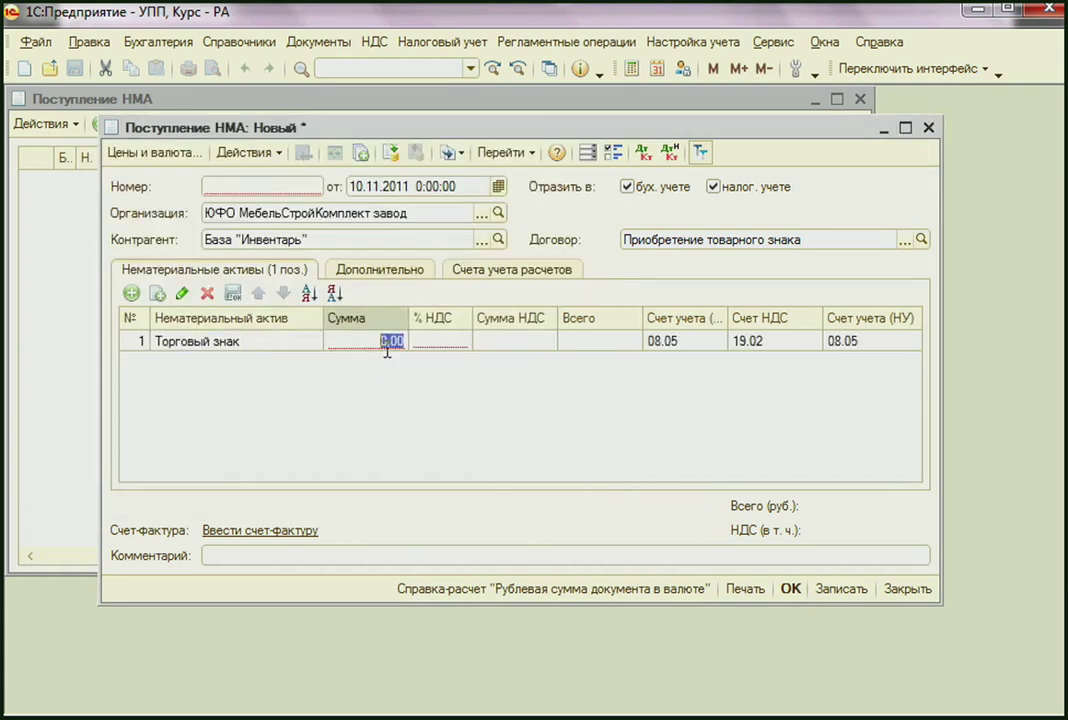
text(118 )
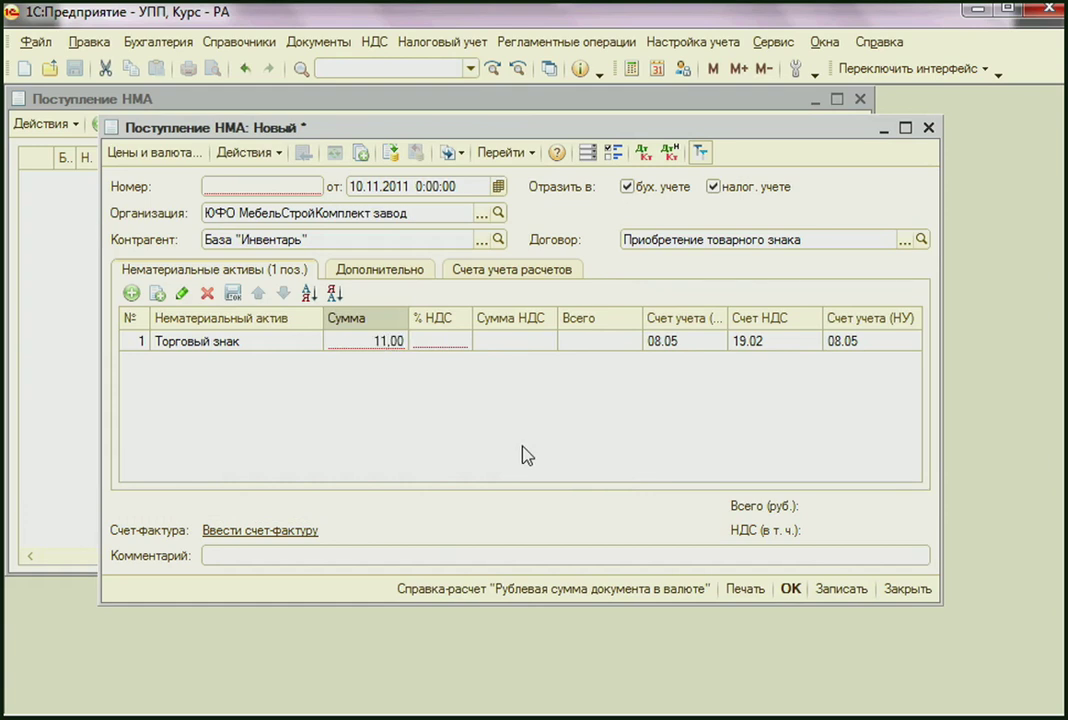
text(000)
key(Return)
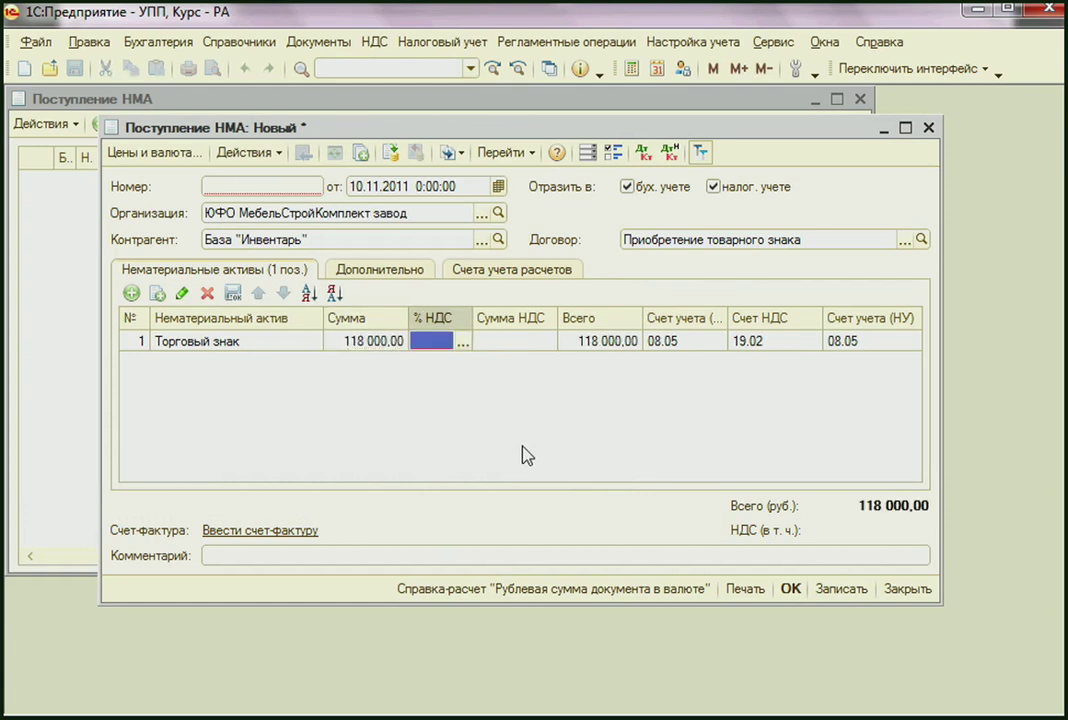
click(464, 342)
click(470, 362)
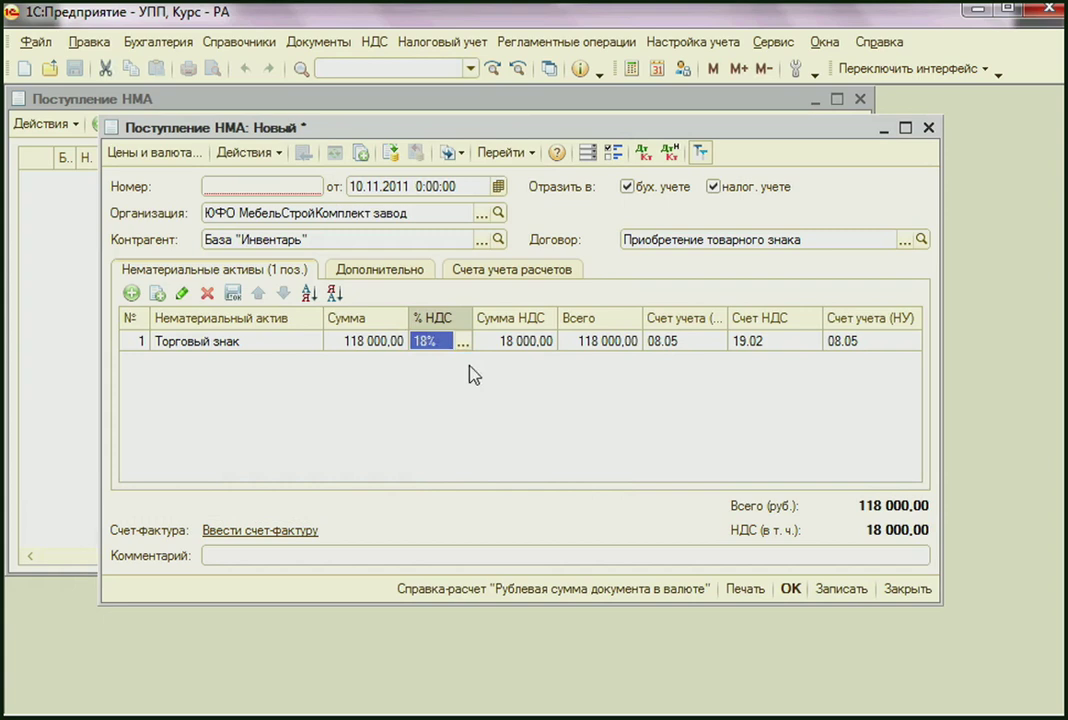
Check the asset row's accounting, VAT and tax accounts, looking up the VAT account's description in the chart of accounts.
click(680, 344)
click(748, 345)
click(875, 345)
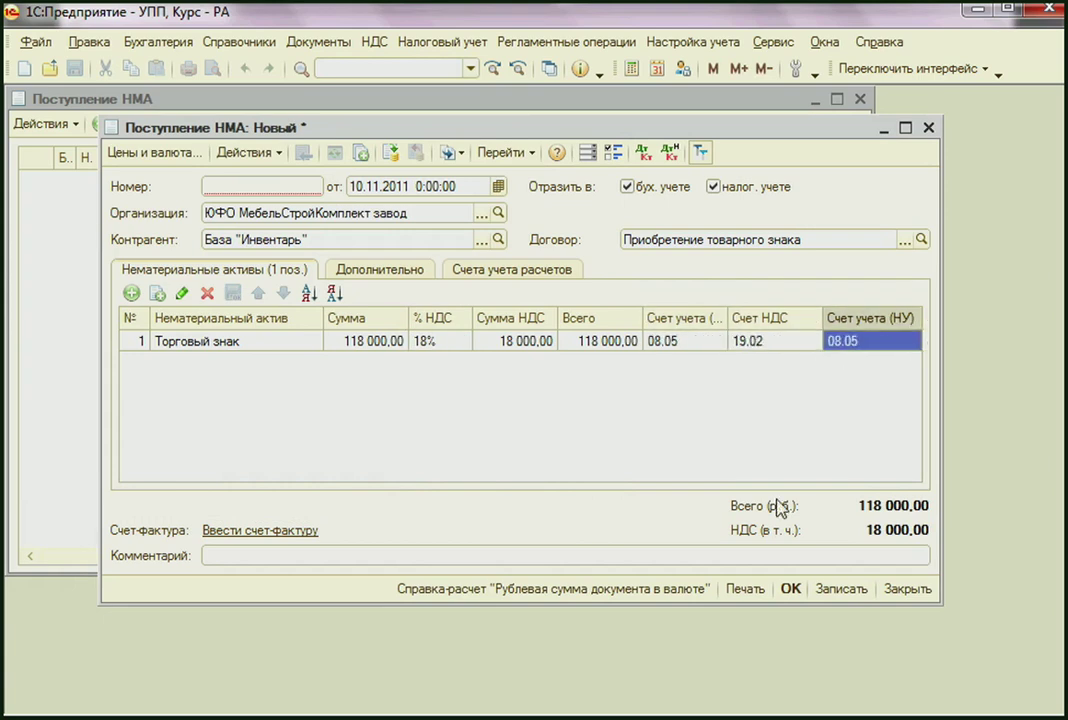
double_click(790, 345)
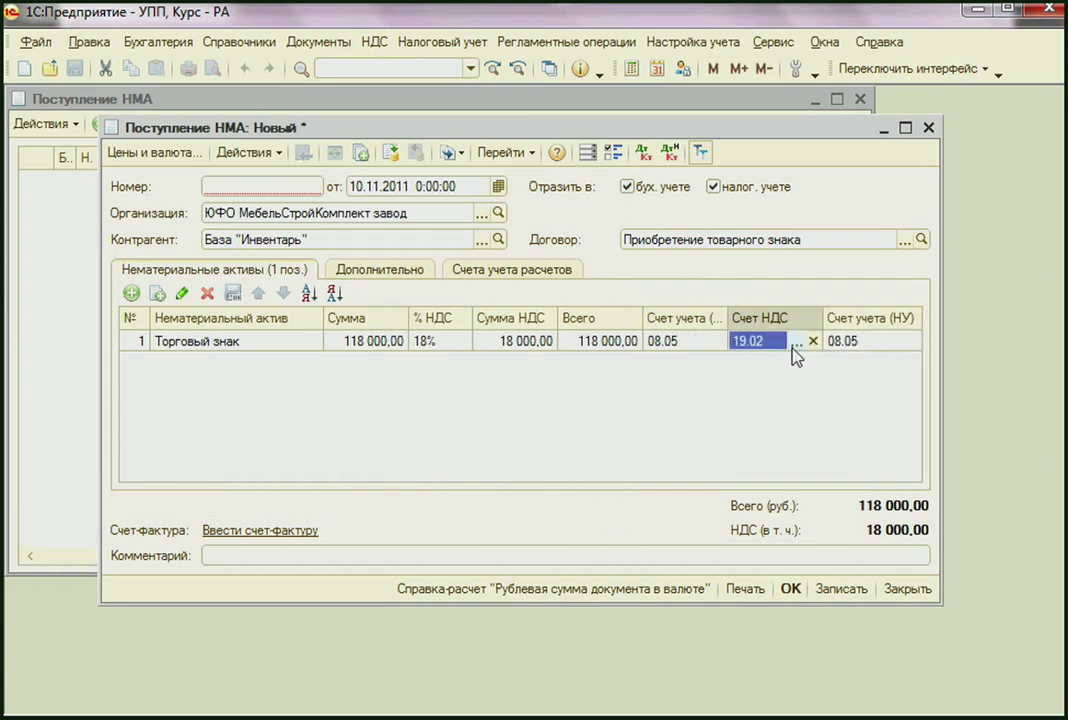
click(796, 345)
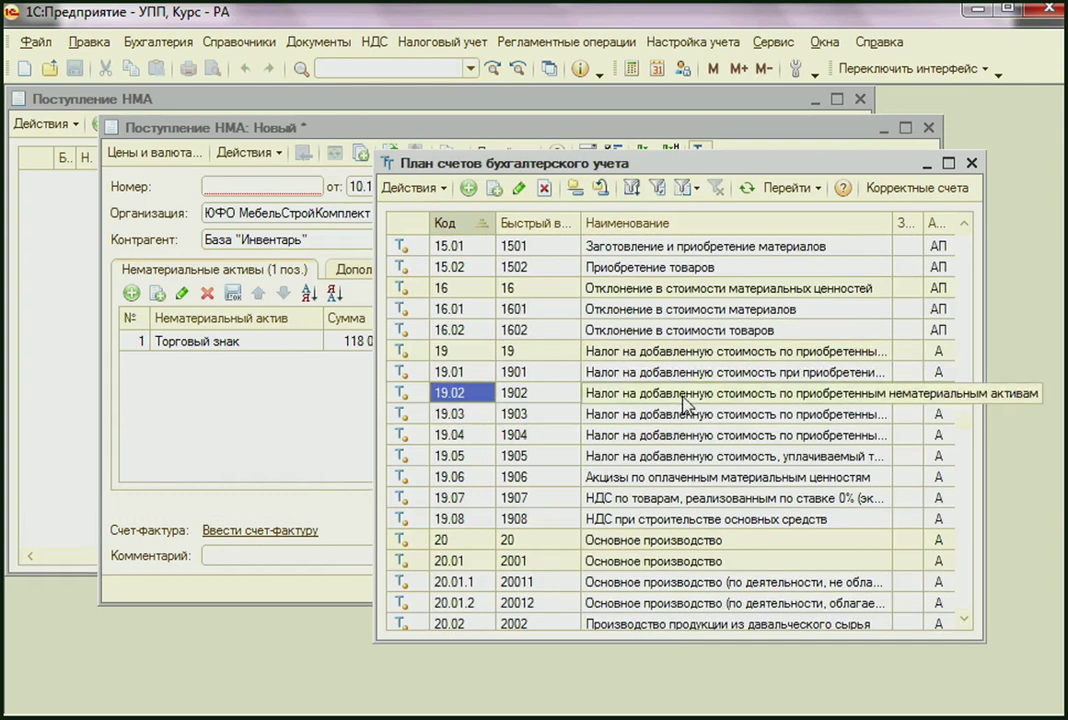
click(971, 162)
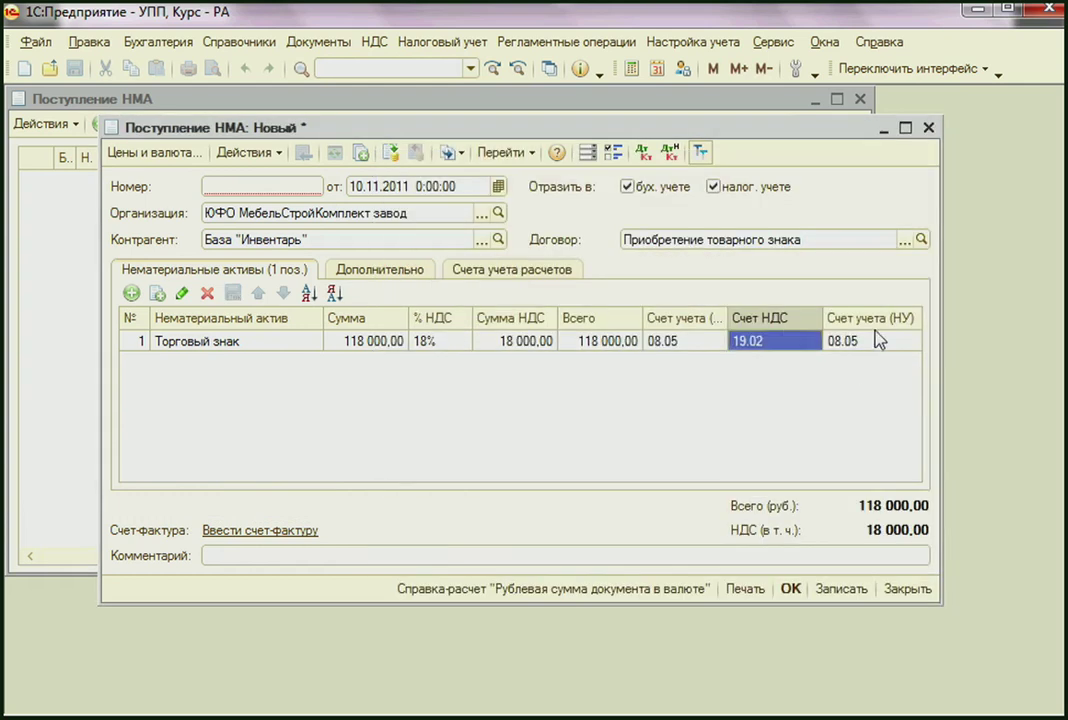
click(877, 340)
click(709, 345)
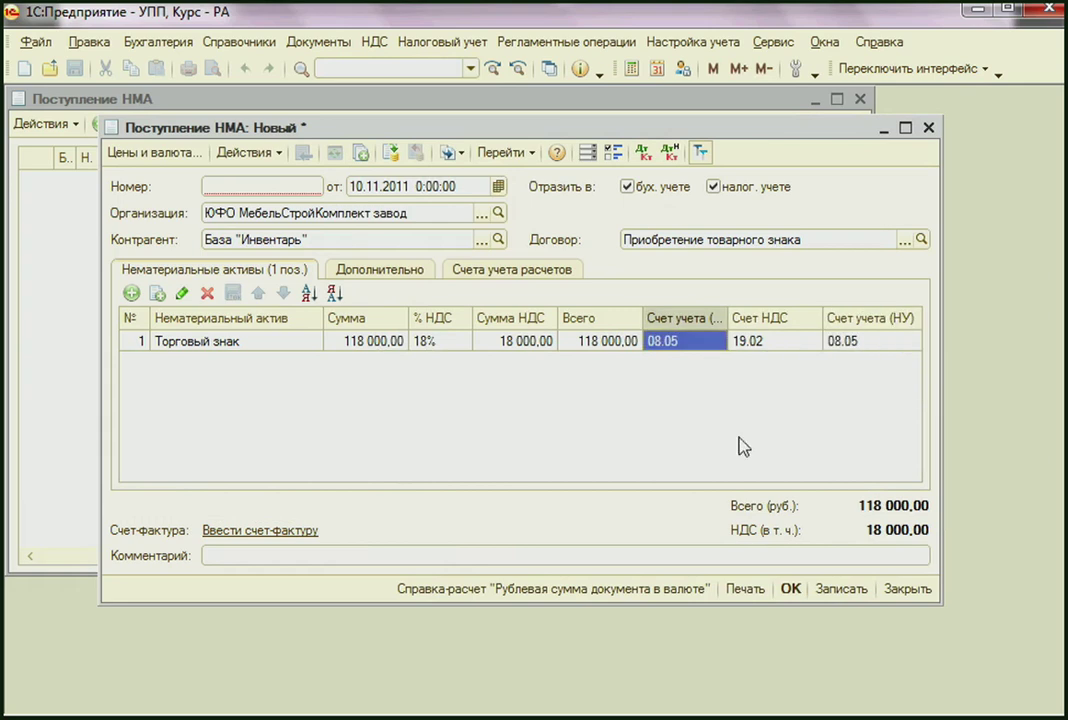
Review the receipt's additional details and its settlement accounts for the counterparty and advances, then return to the asset list.
click(379, 270)
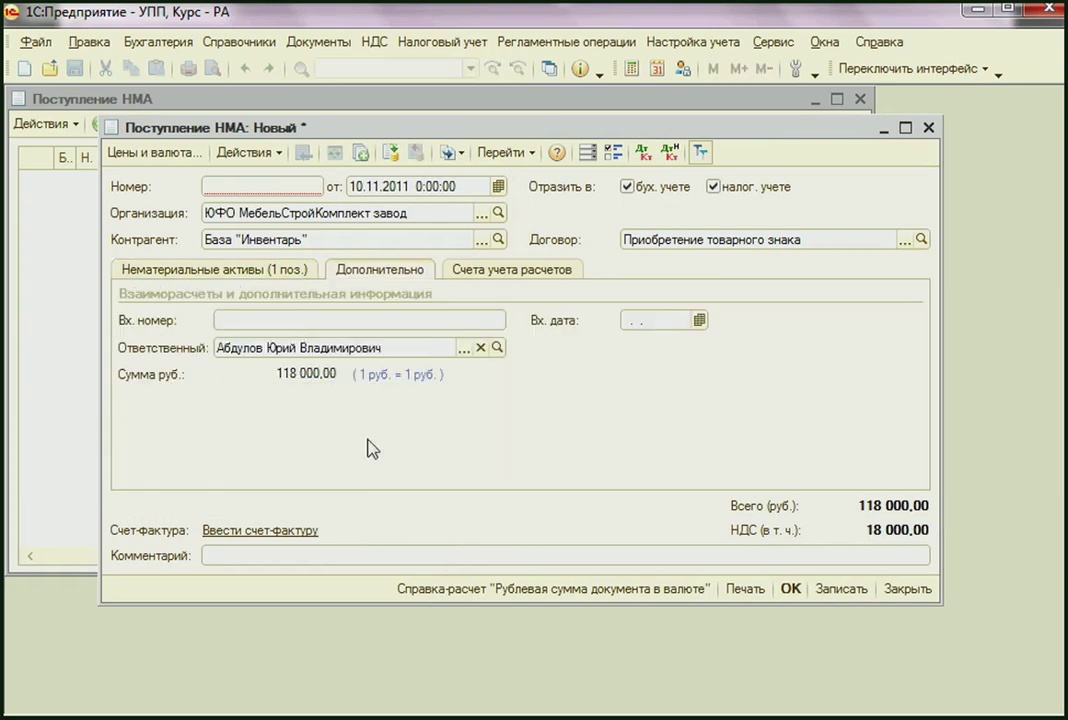
click(648, 318)
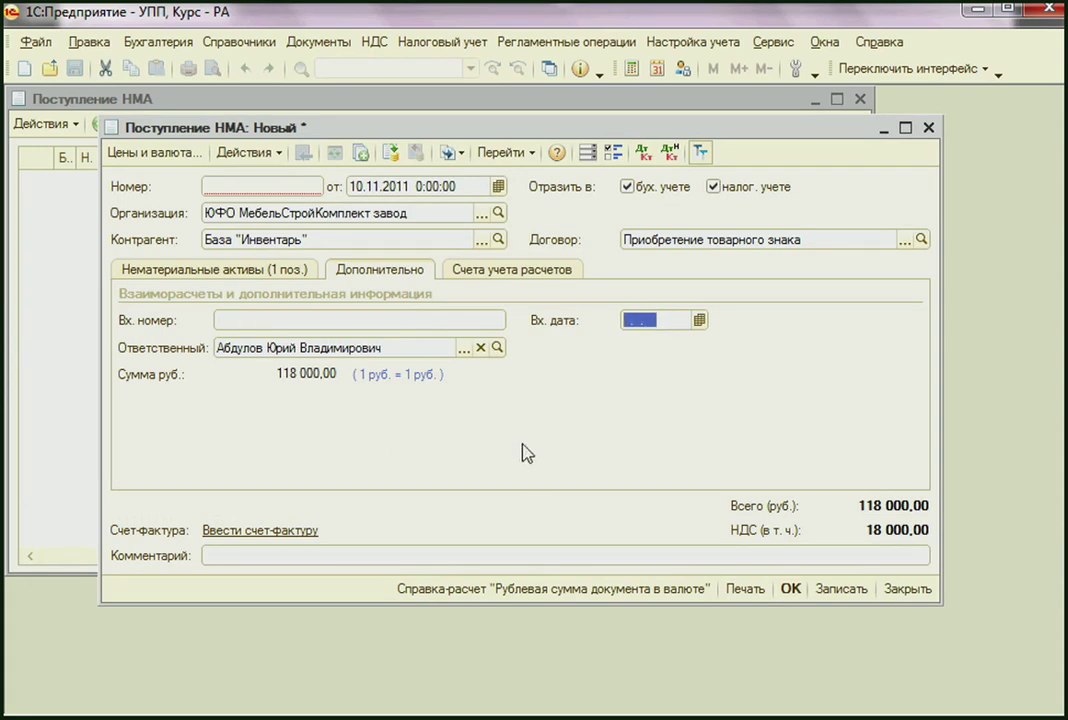
click(400, 348)
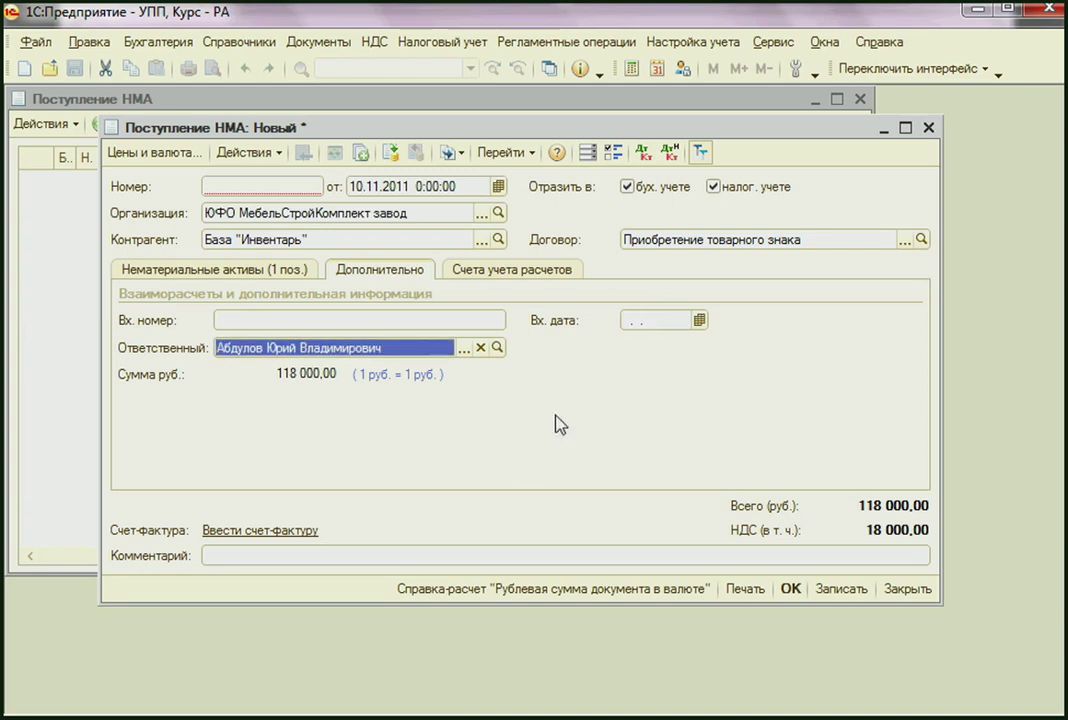
click(518, 277)
click(374, 297)
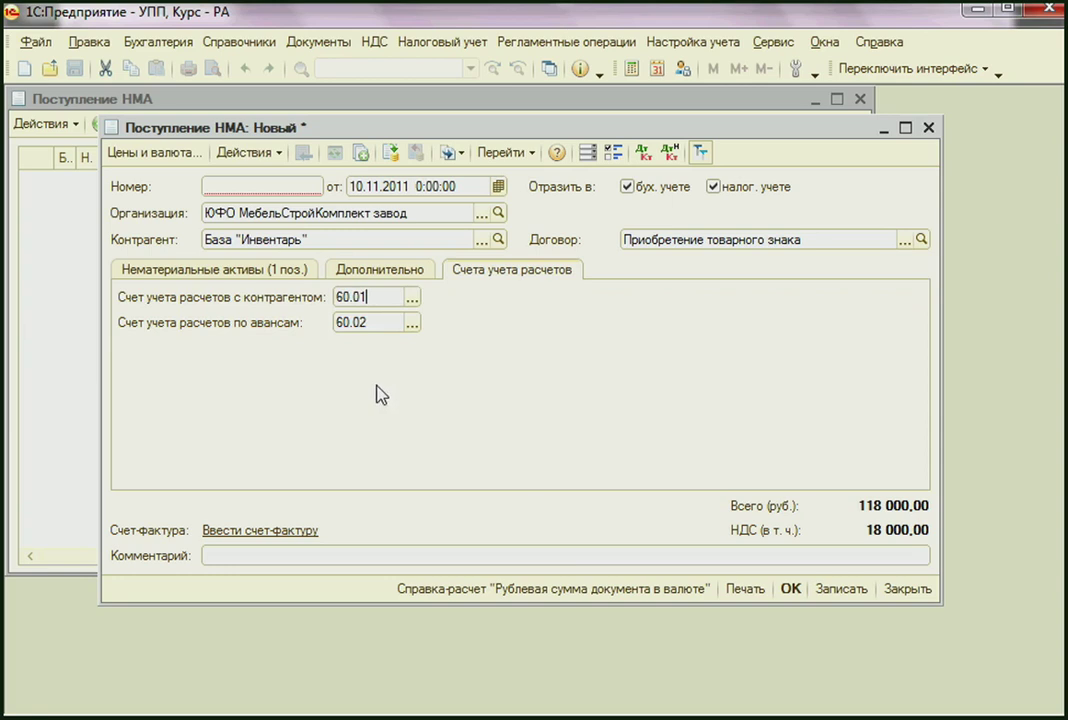
click(375, 322)
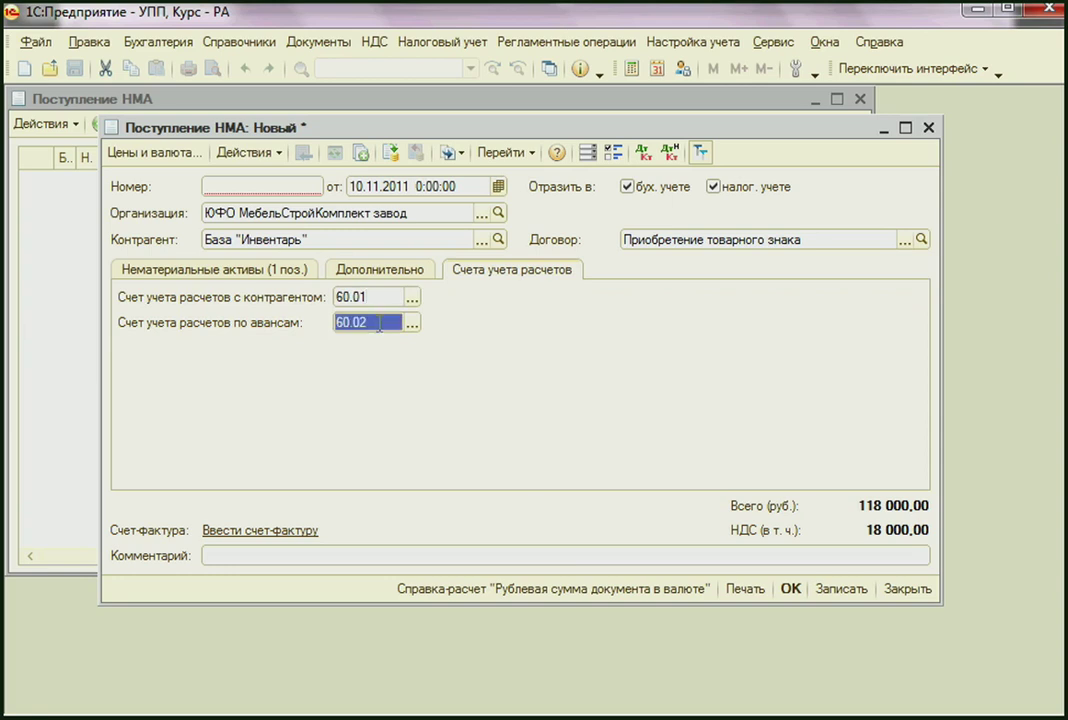
click(298, 272)
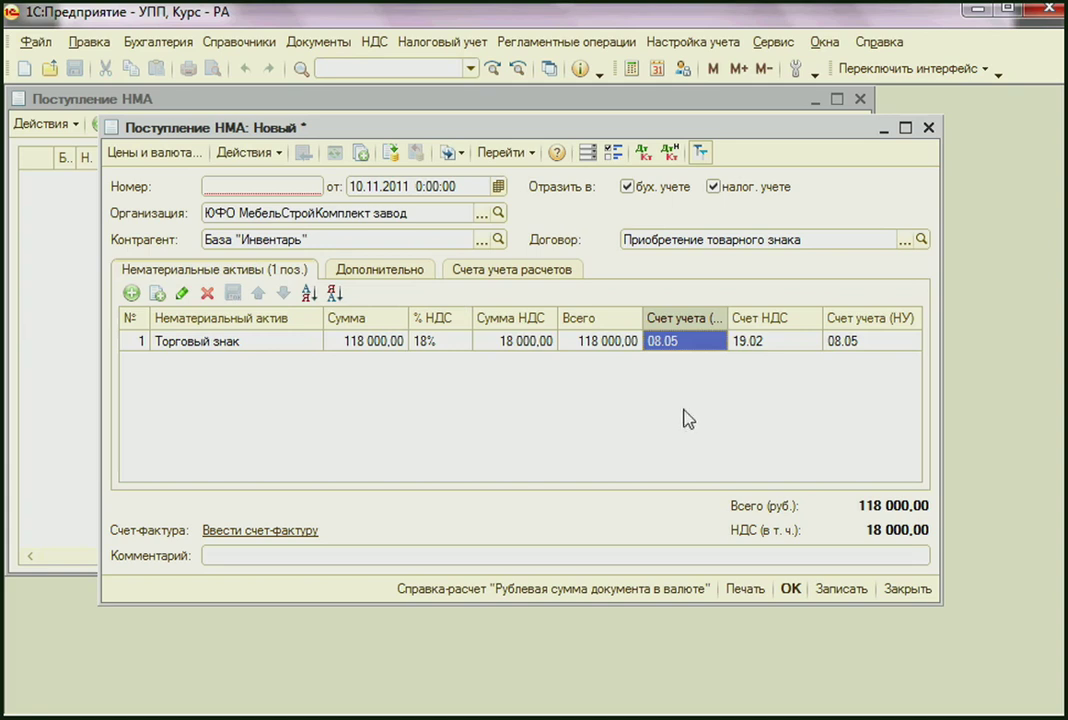
Post the receipt and examine the debit and credit accounts and amounts of its accounting entries.
click(390, 155)
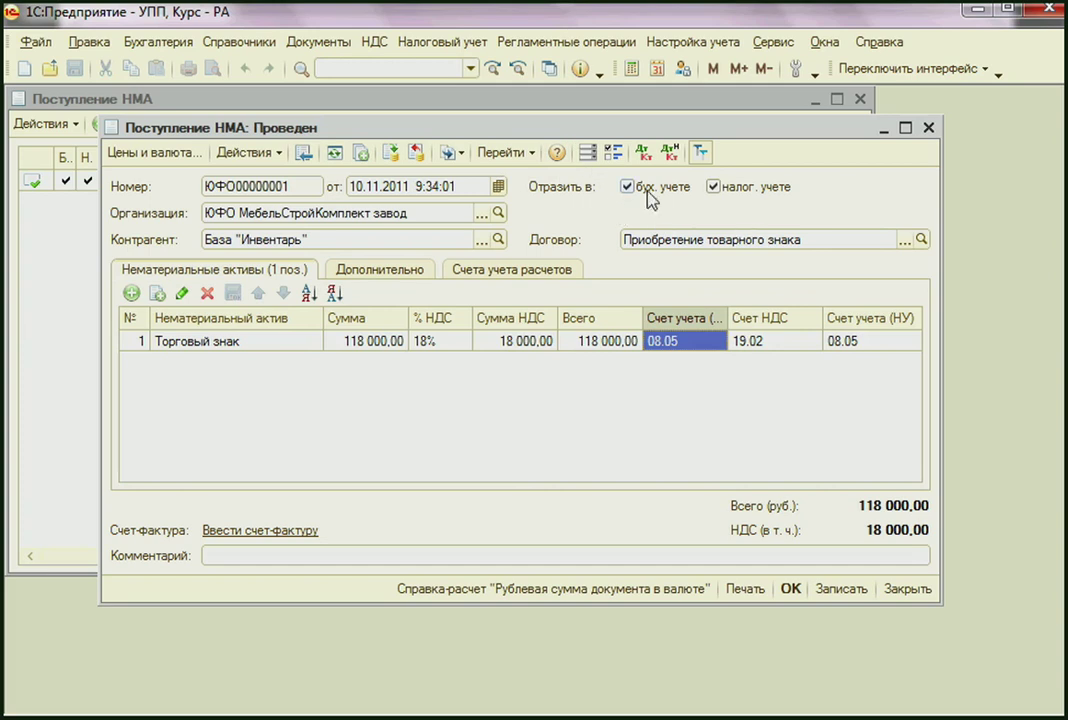
click(643, 152)
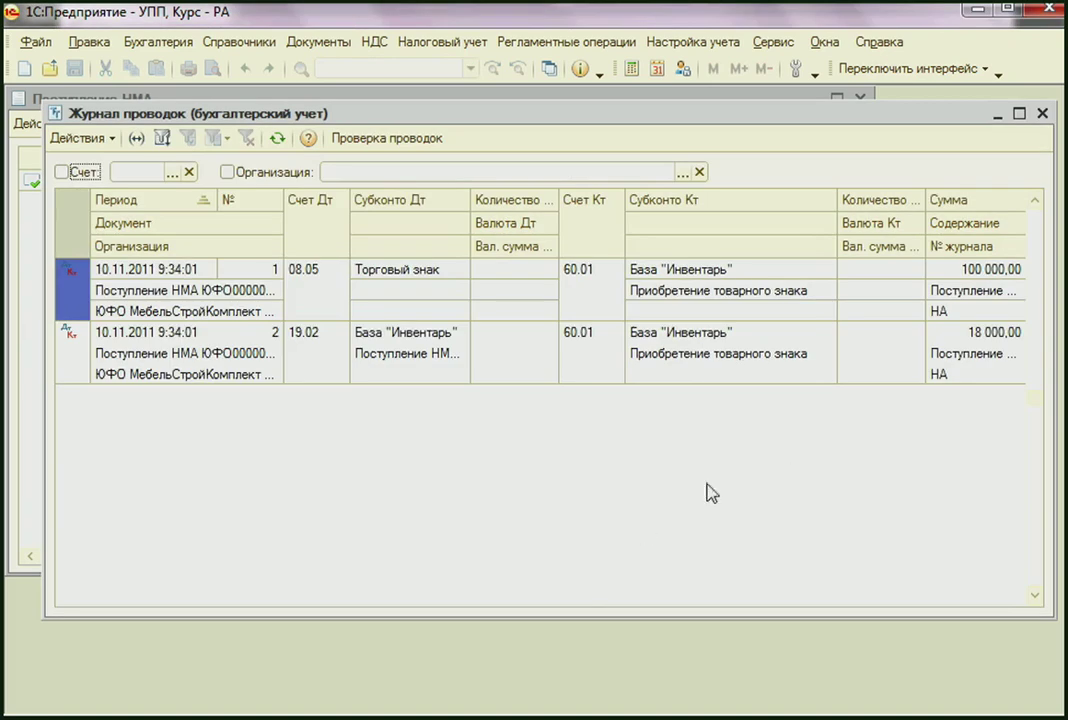
click(308, 293)
click(575, 287)
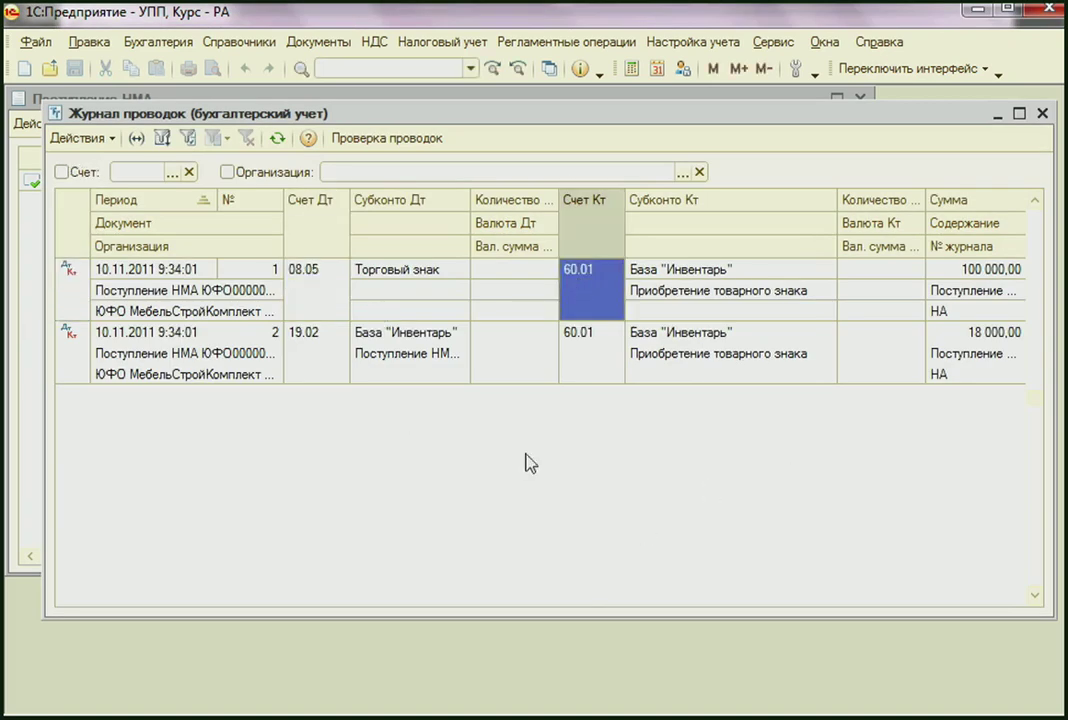
click(320, 352)
click(612, 356)
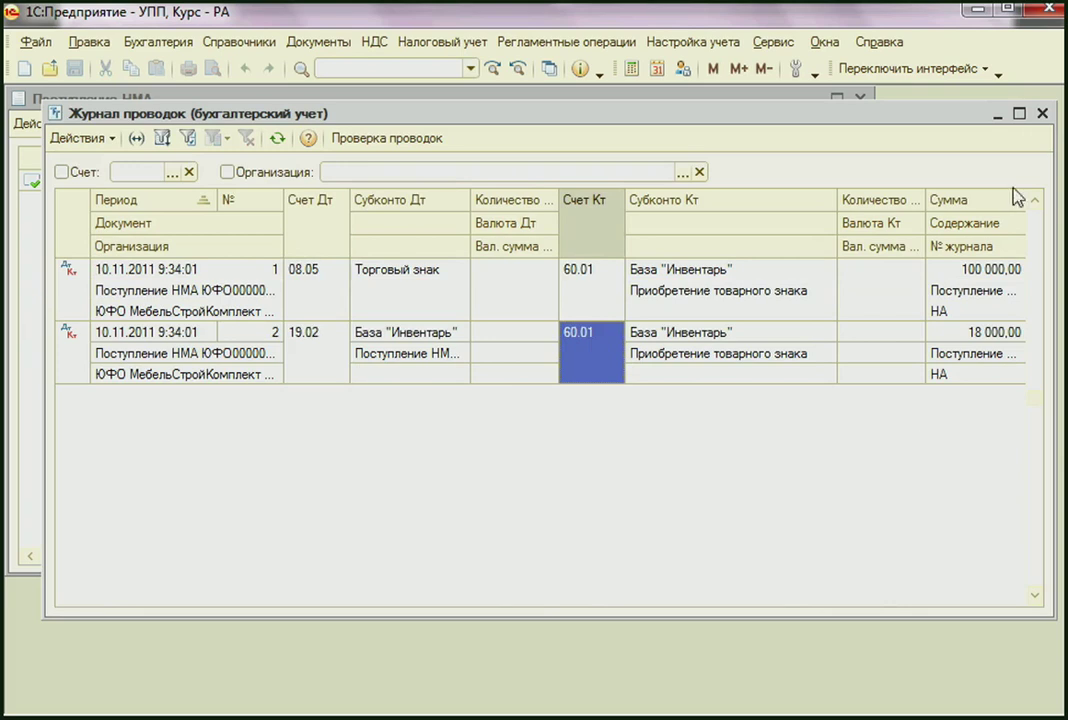
click(1000, 334)
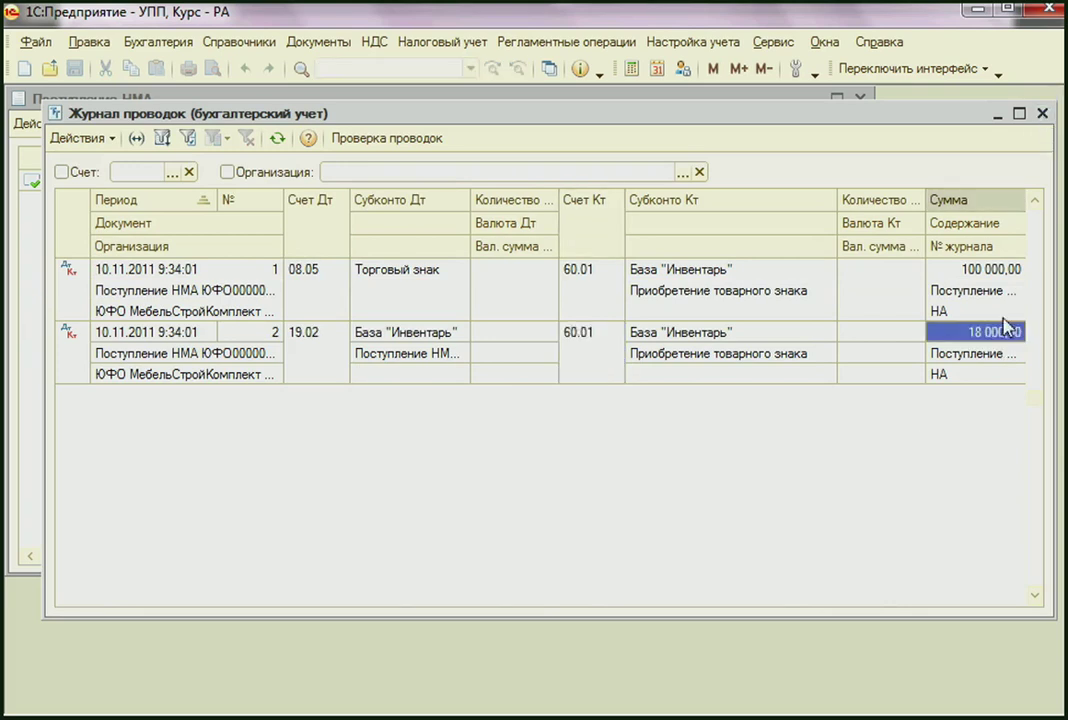
click(1015, 283)
click(1042, 113)
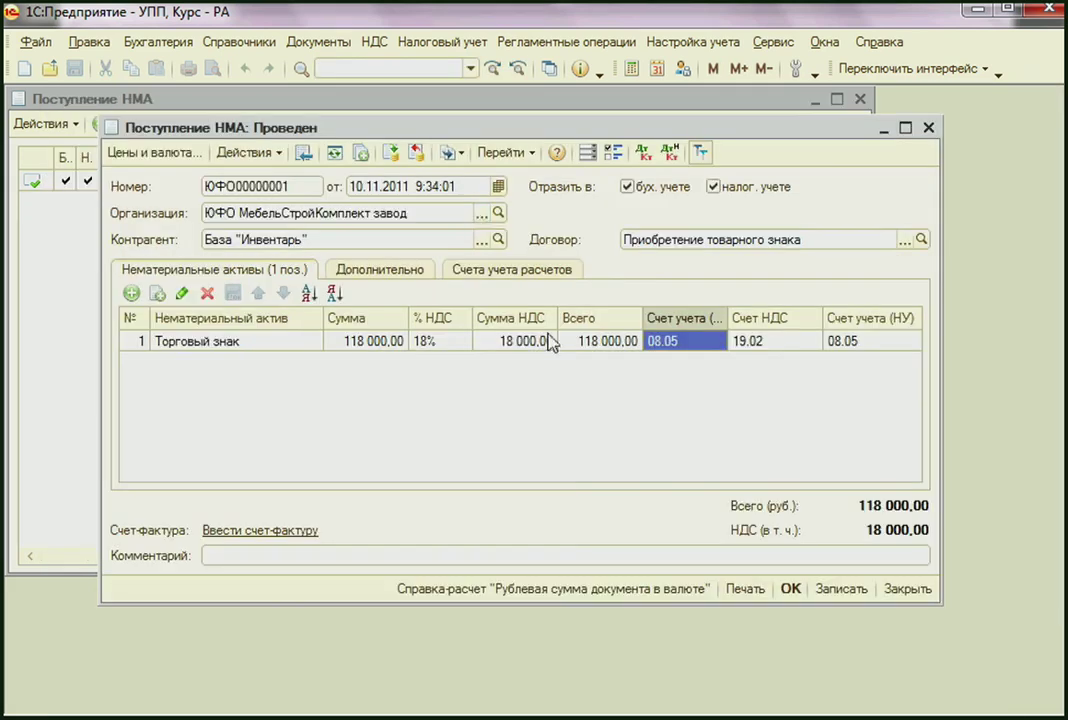
Open the receipt's register movements report and collapse it to grouping level 1 to see the list of affected registers.
click(504, 152)
click(530, 252)
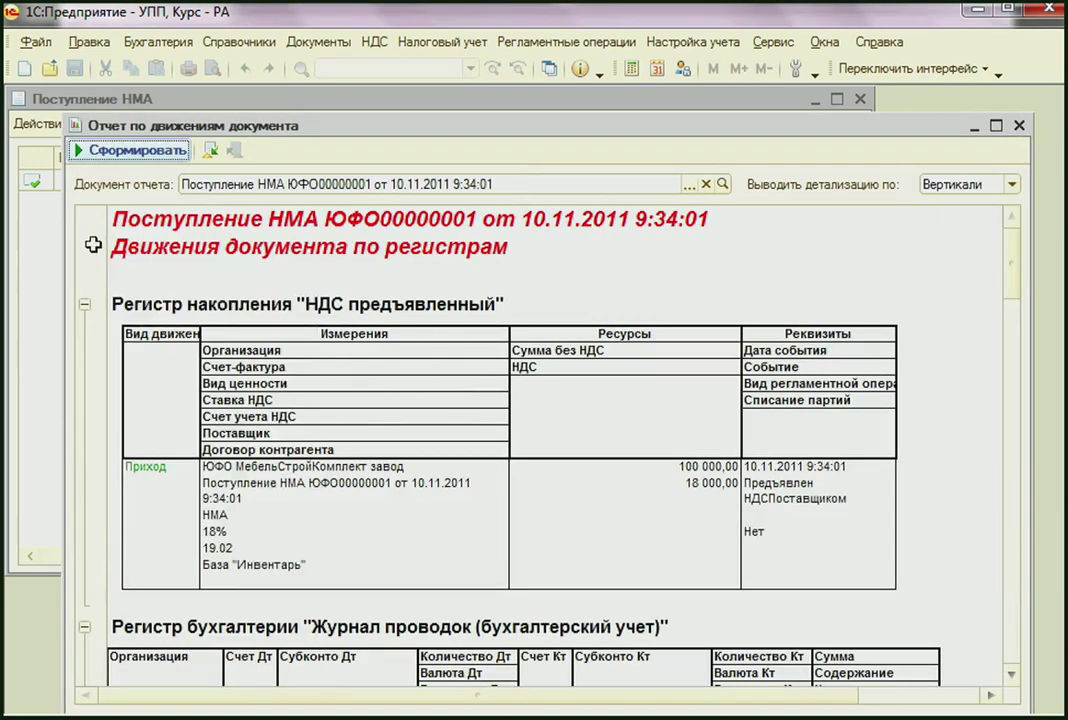
right_click(110, 228)
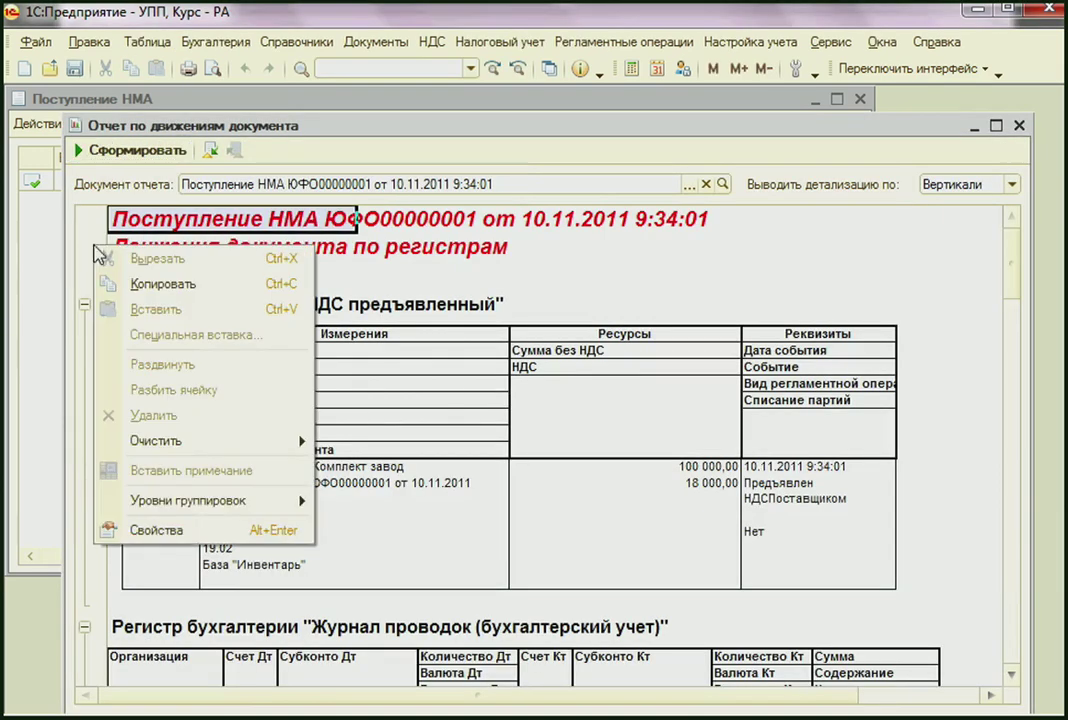
mouse_move(200, 500)
click(360, 501)
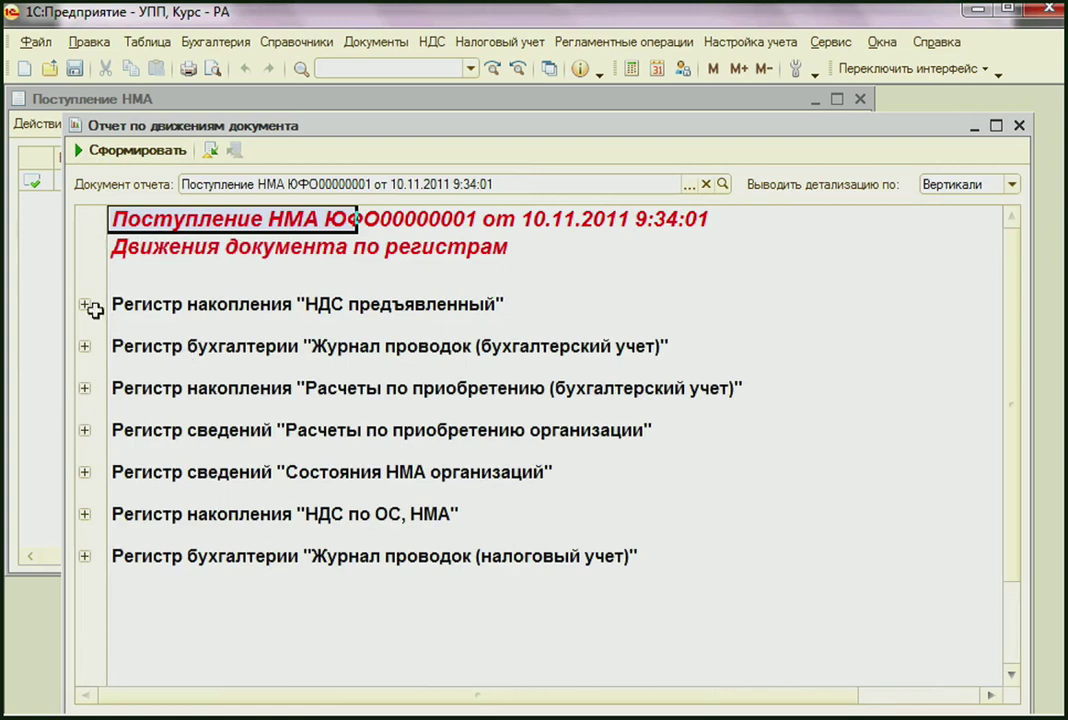
click(237, 305)
drag(237, 305, 500, 296)
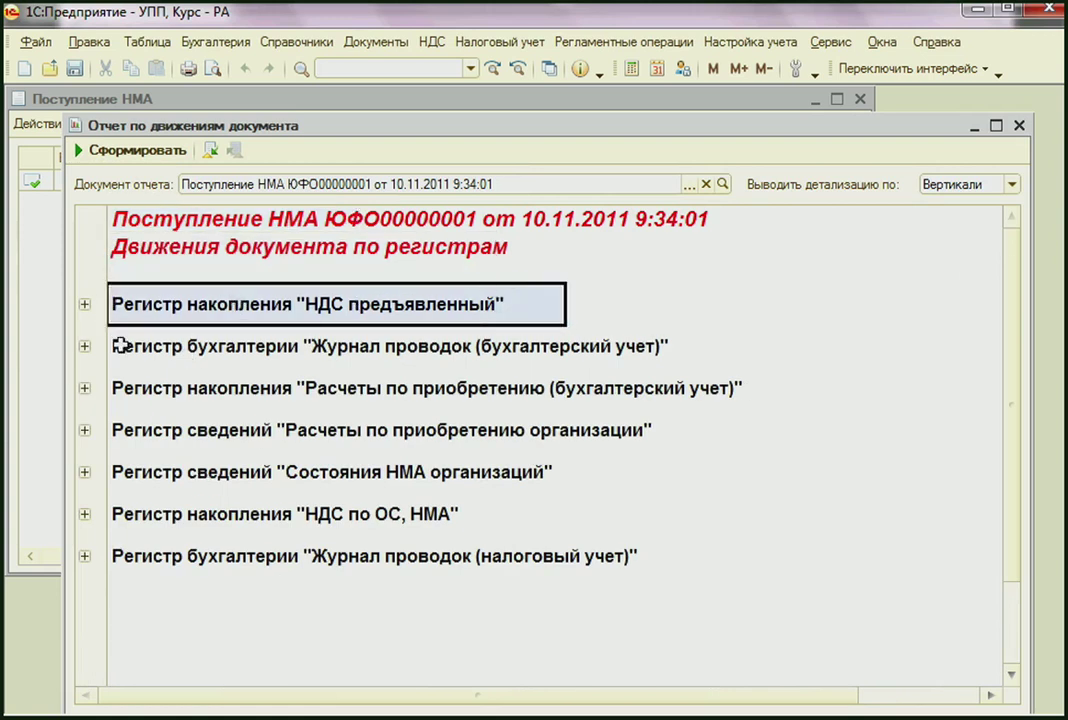
Examine the receipt's movements in the "НДС предъявленный", "НДС по ОС, НМА" and "Расчеты по приобретению (бухгалтерский учет)" registers.
click(83, 304)
click(84, 304)
click(86, 516)
click(86, 516)
drag(268, 387, 706, 422)
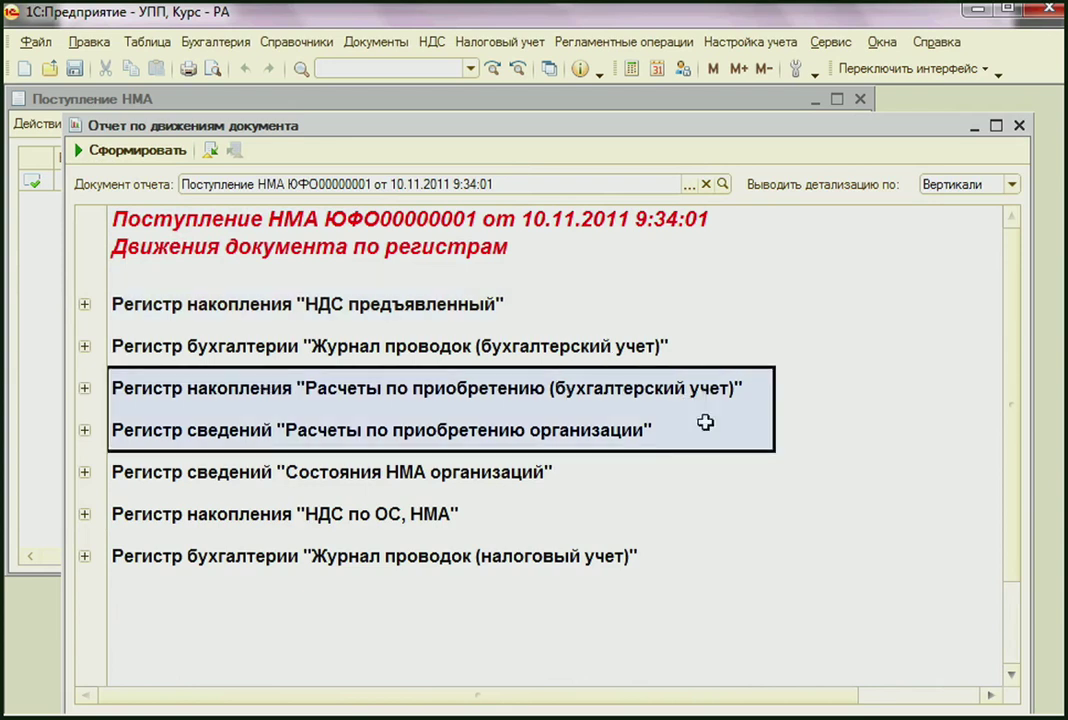
click(86, 388)
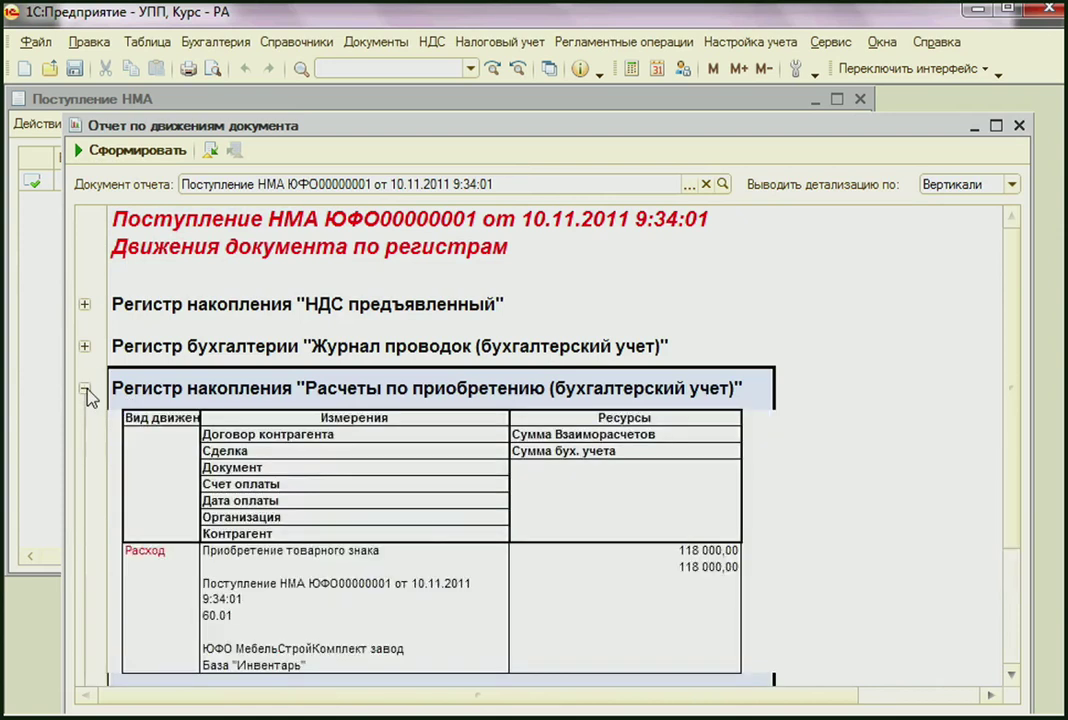
click(86, 388)
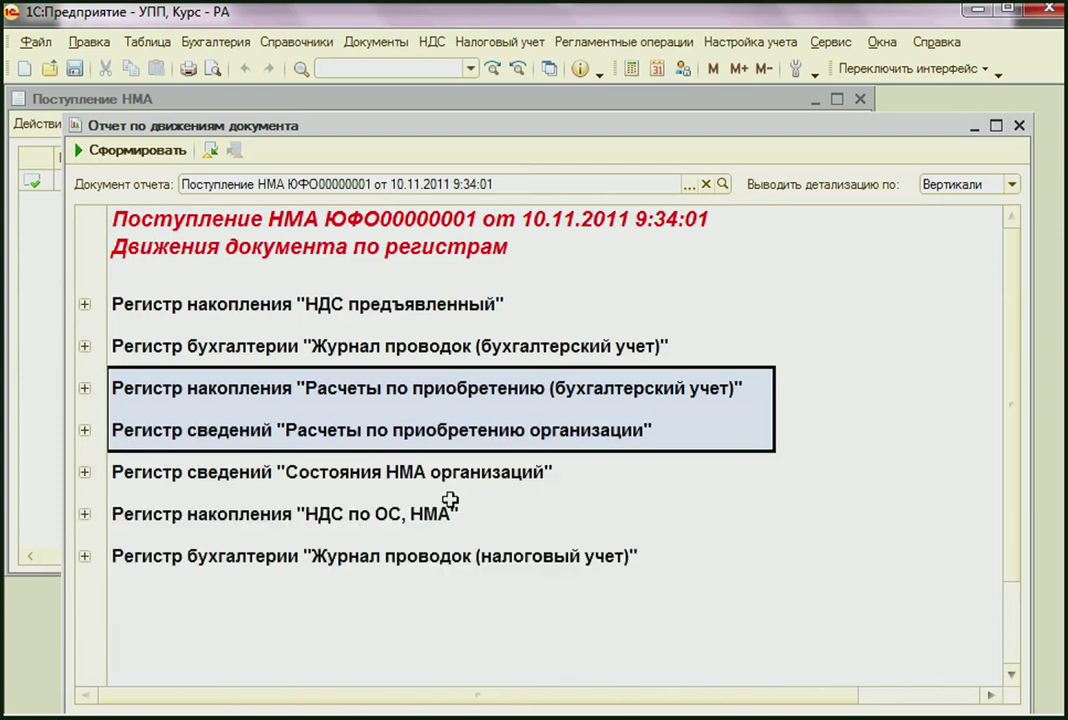
Examine the asset, organization and state recorded in the "Состояния НМА организаций" register, then close the movements report.
click(515, 513)
drag(222, 474, 529, 472)
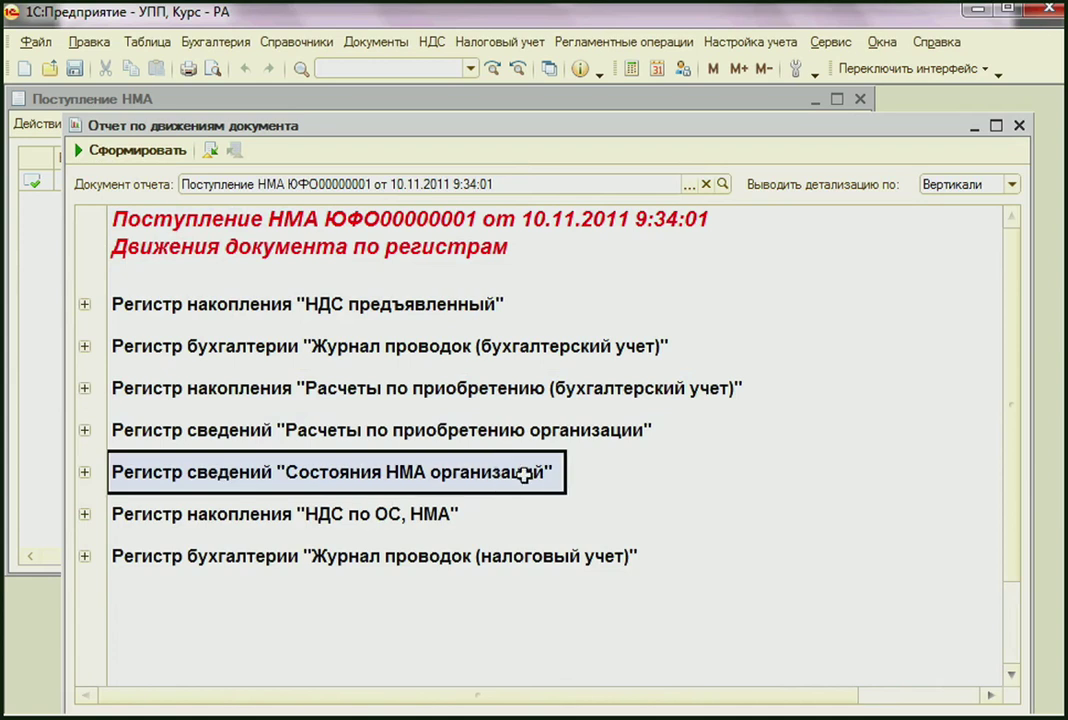
click(85, 472)
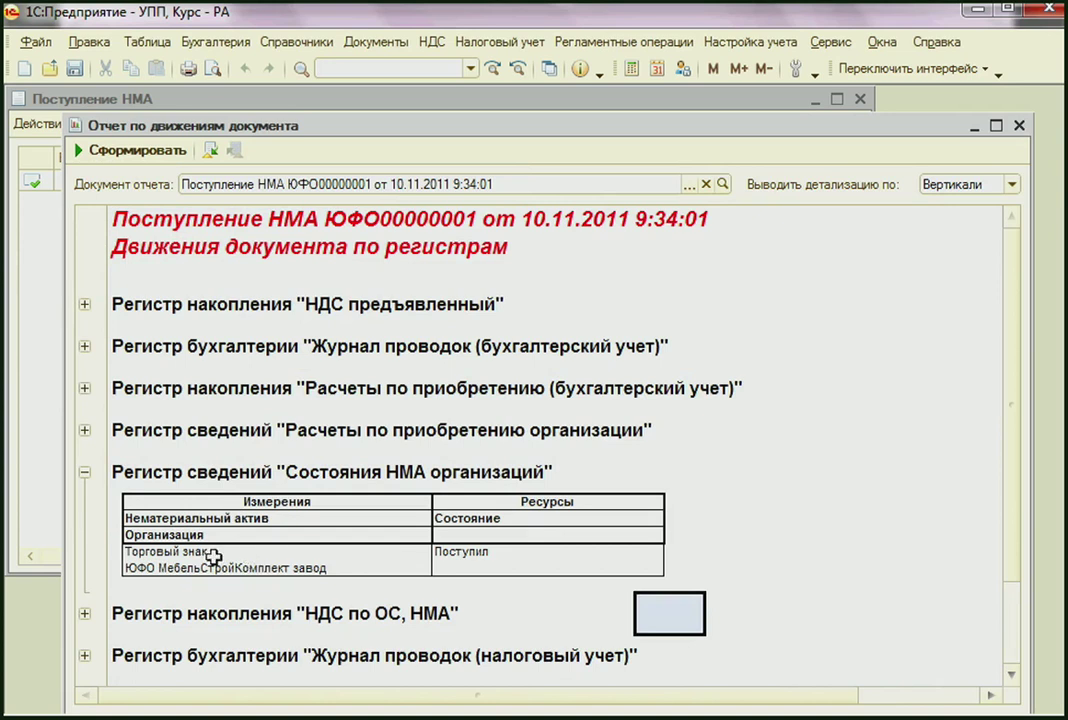
click(217, 551)
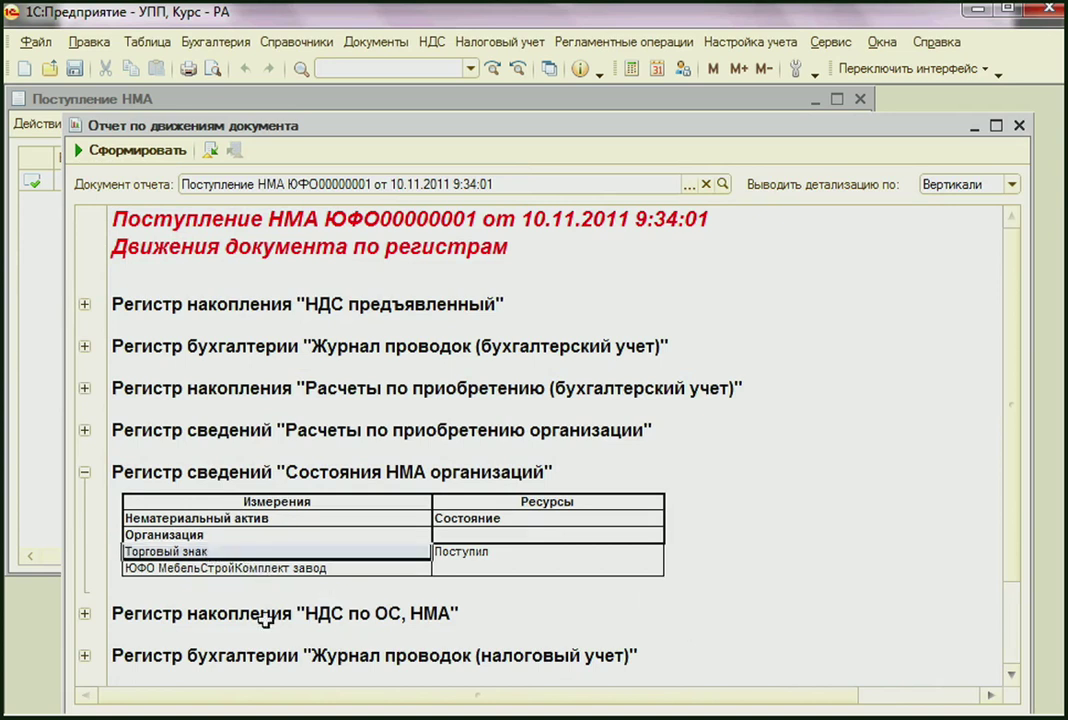
click(157, 568)
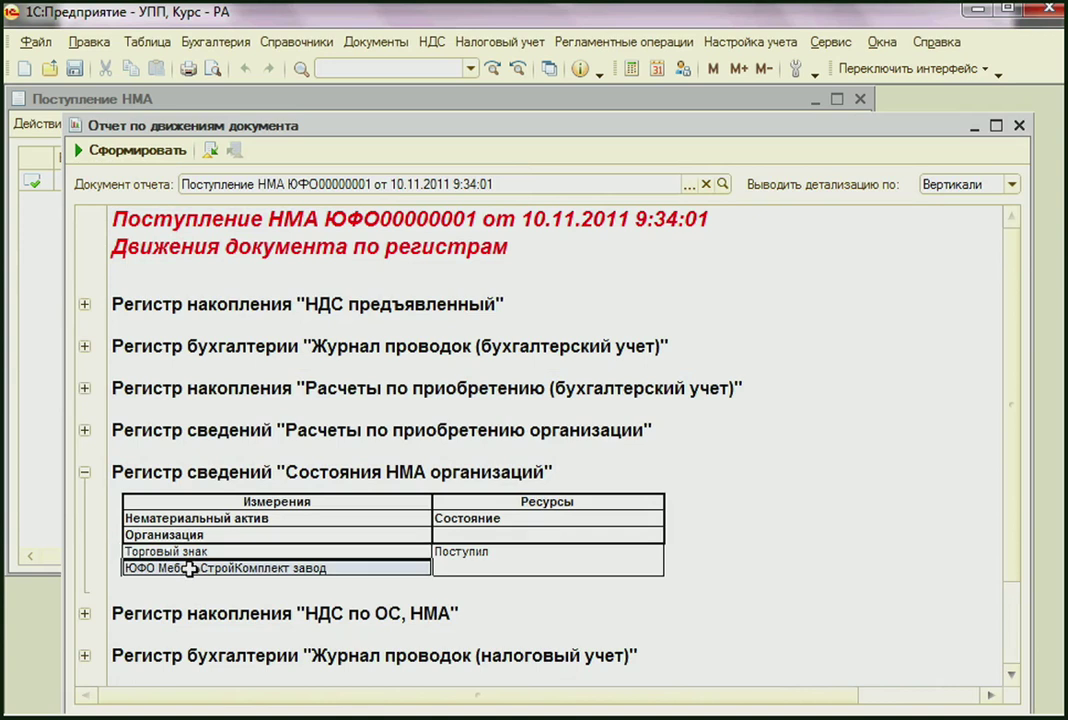
click(493, 551)
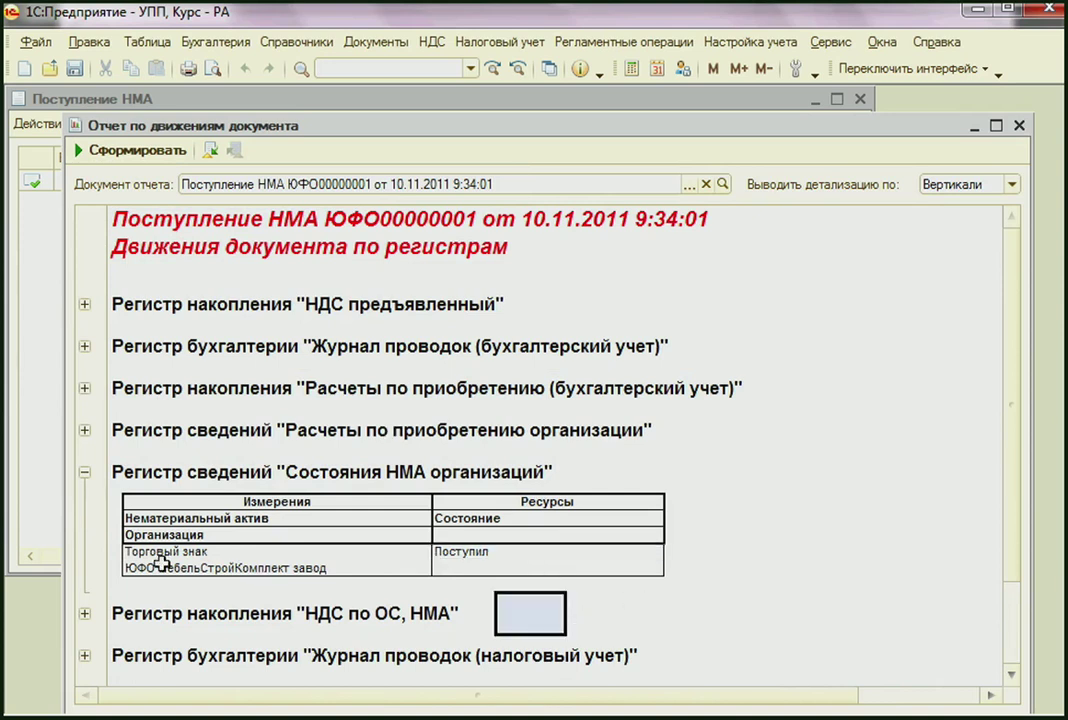
click(85, 473)
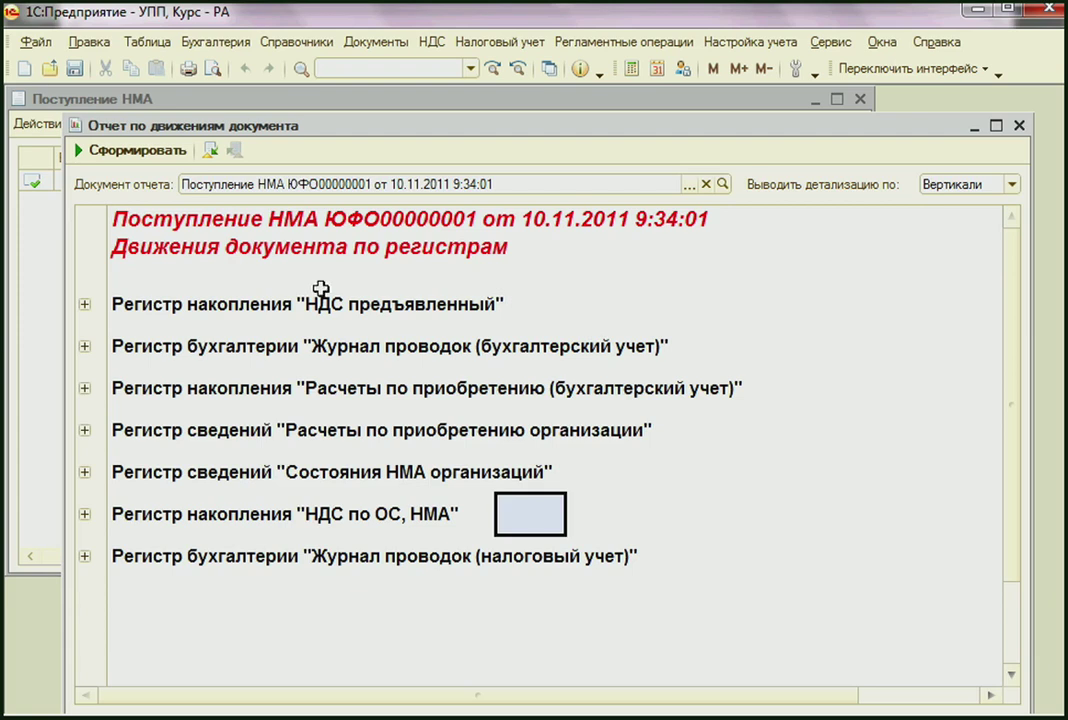
click(300, 566)
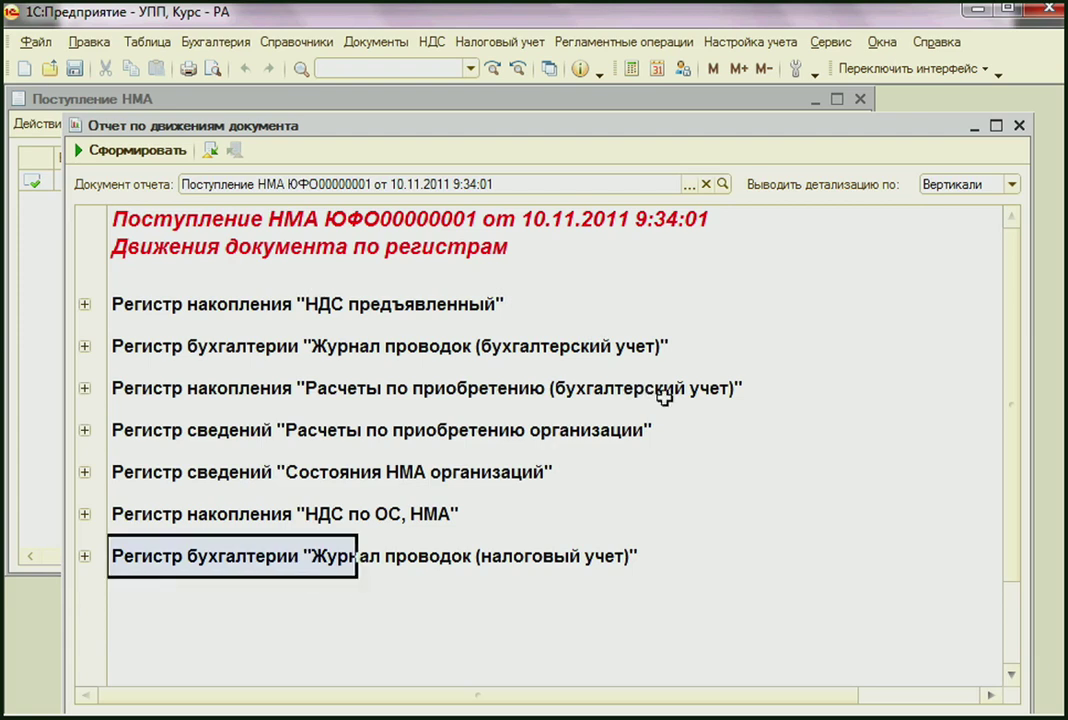
click(1019, 126)
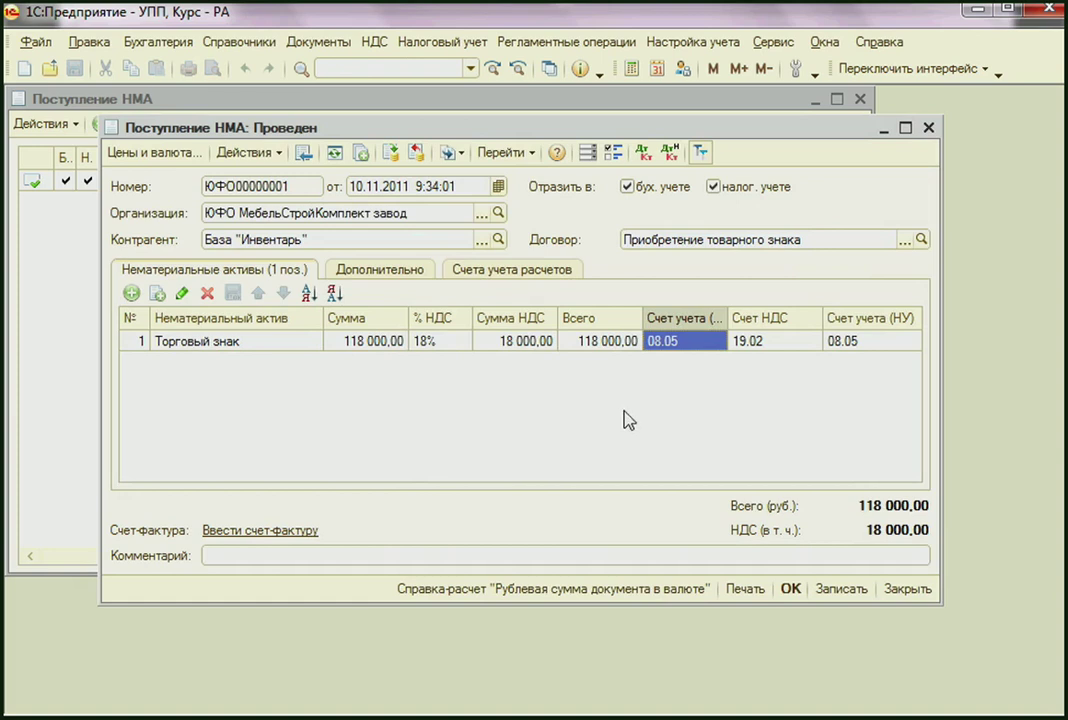
Create and save a received invoice (счет-фактура) for the receipt, and check which documents can be entered based on the receipt.
click(278, 531)
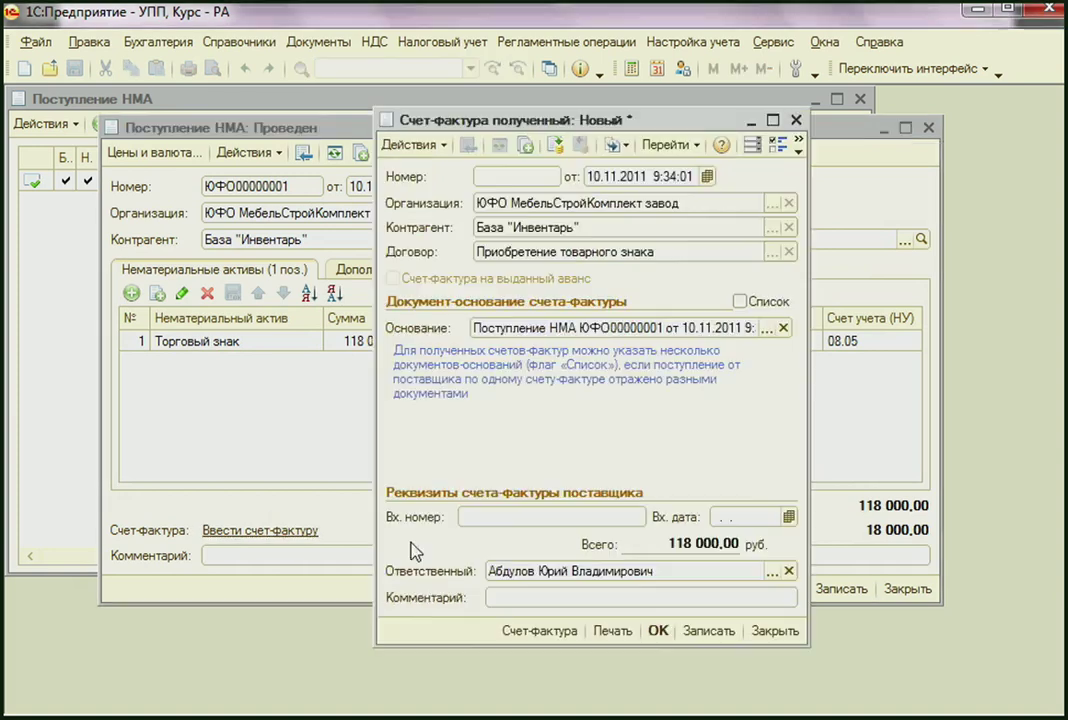
click(659, 630)
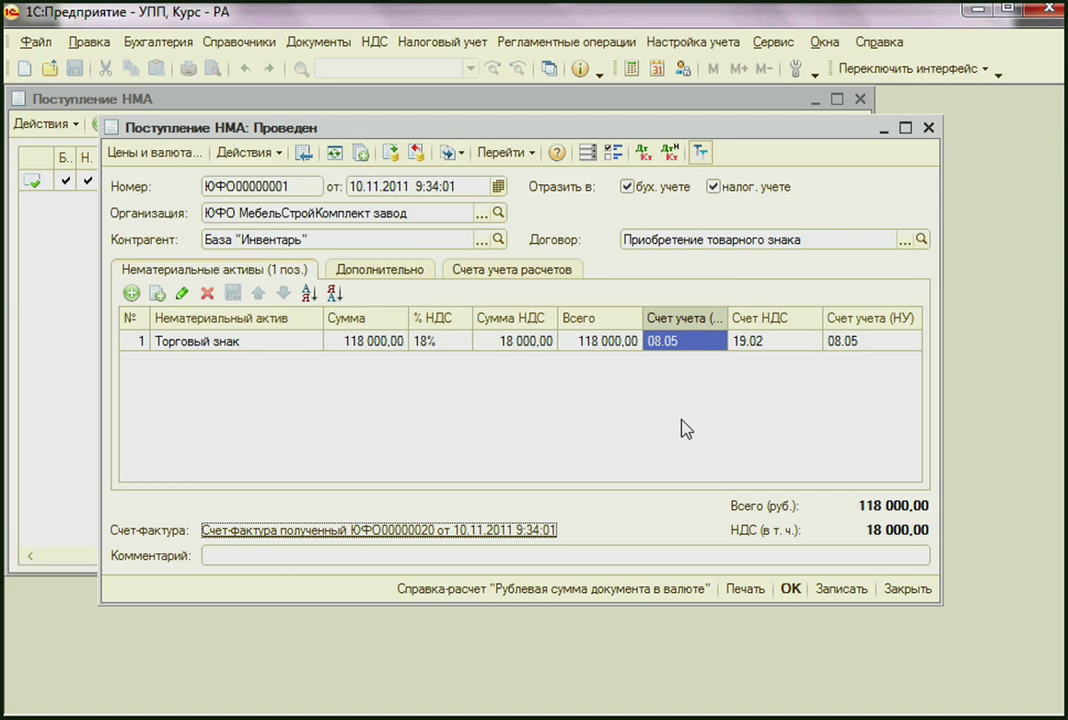
click(138, 342)
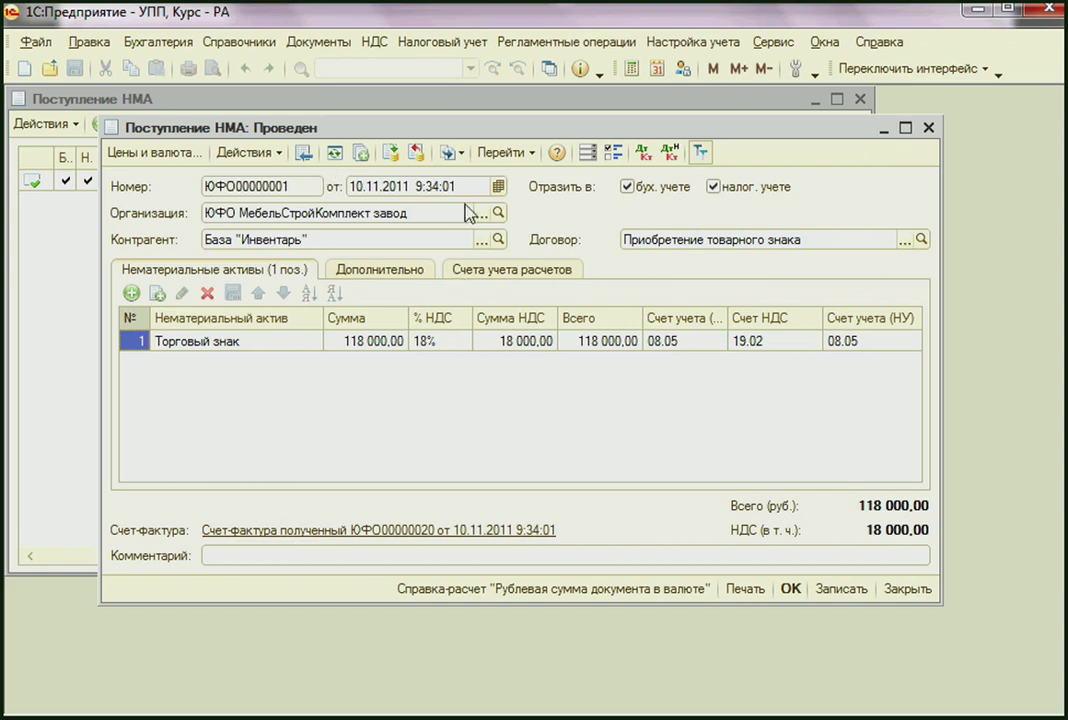
click(452, 154)
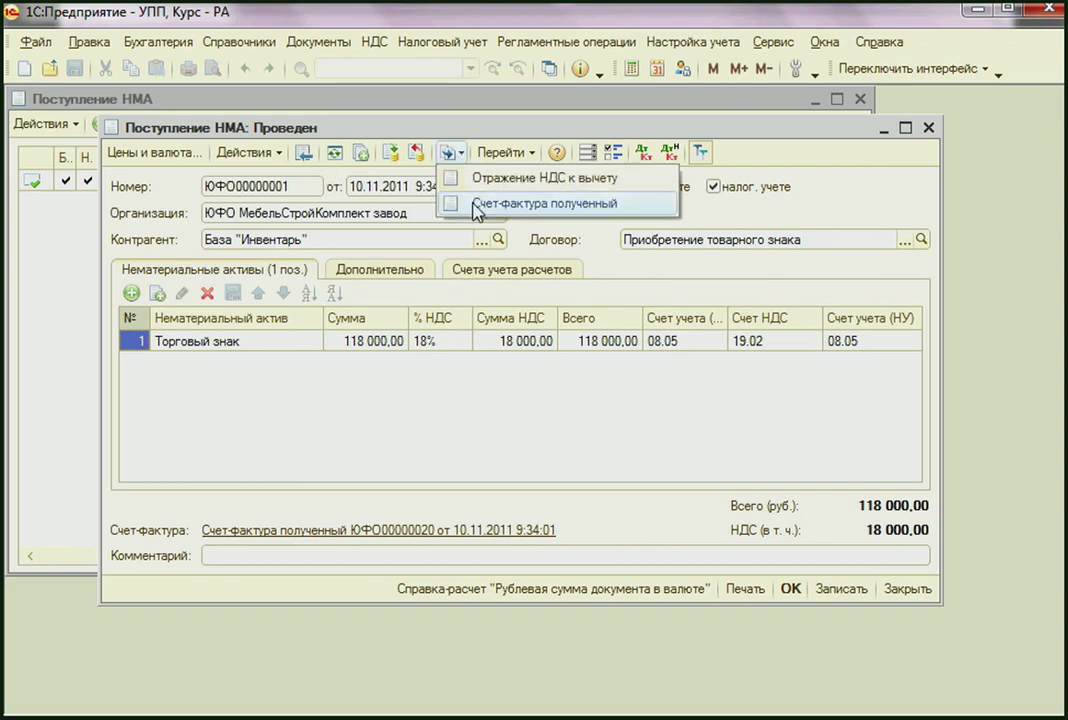
click(591, 450)
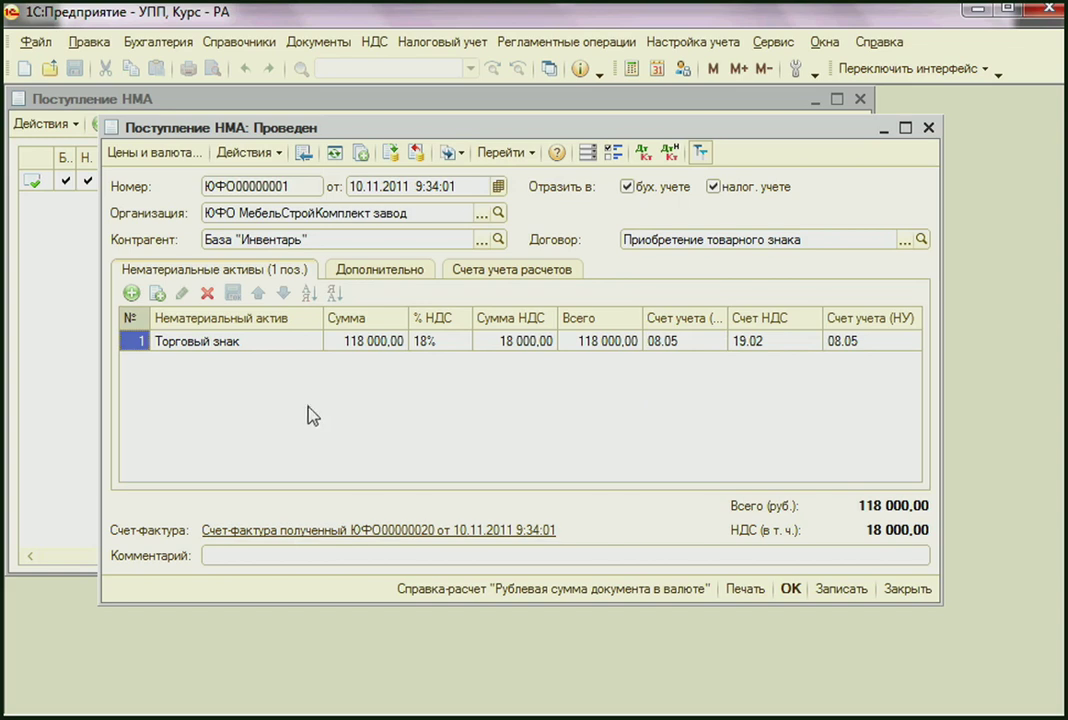
click(362, 341)
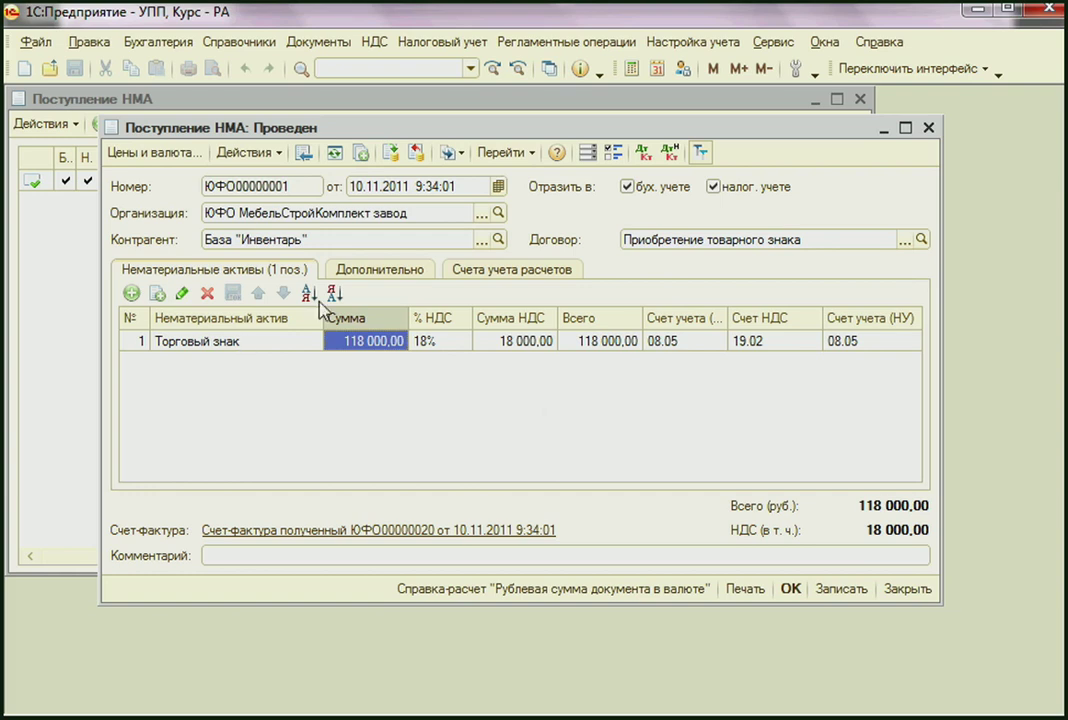
Create a new outgoing payment order (Платежное поручение исходящее) for a payment to the supplier База "Инвентарь".
click(308, 45)
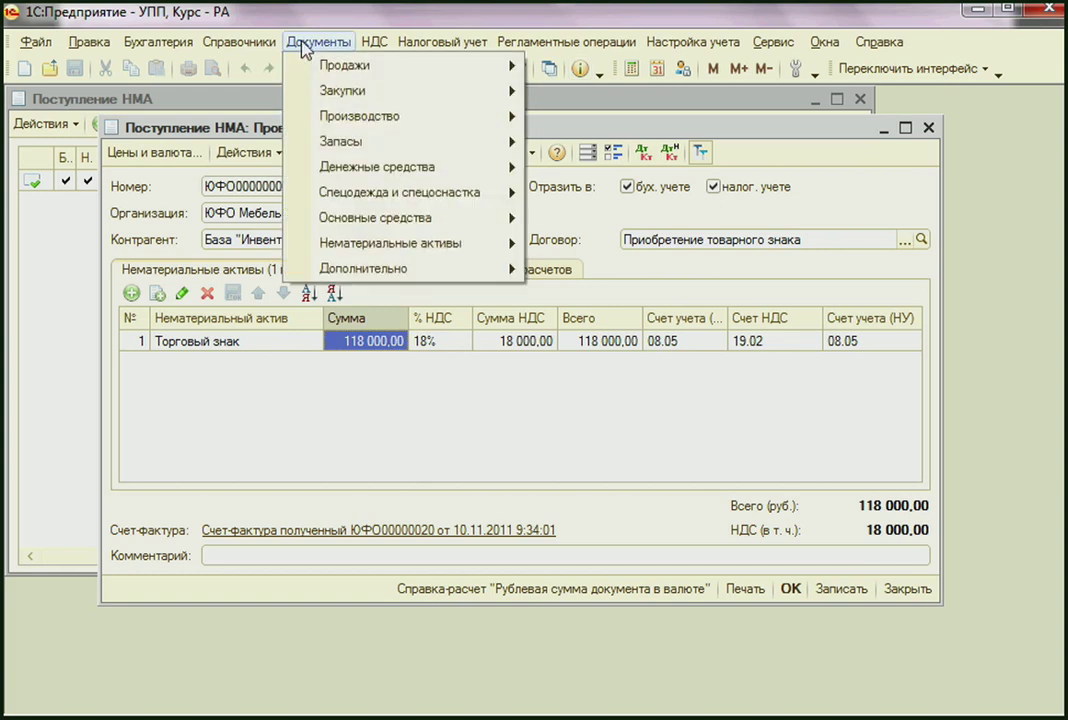
mouse_move(400, 170)
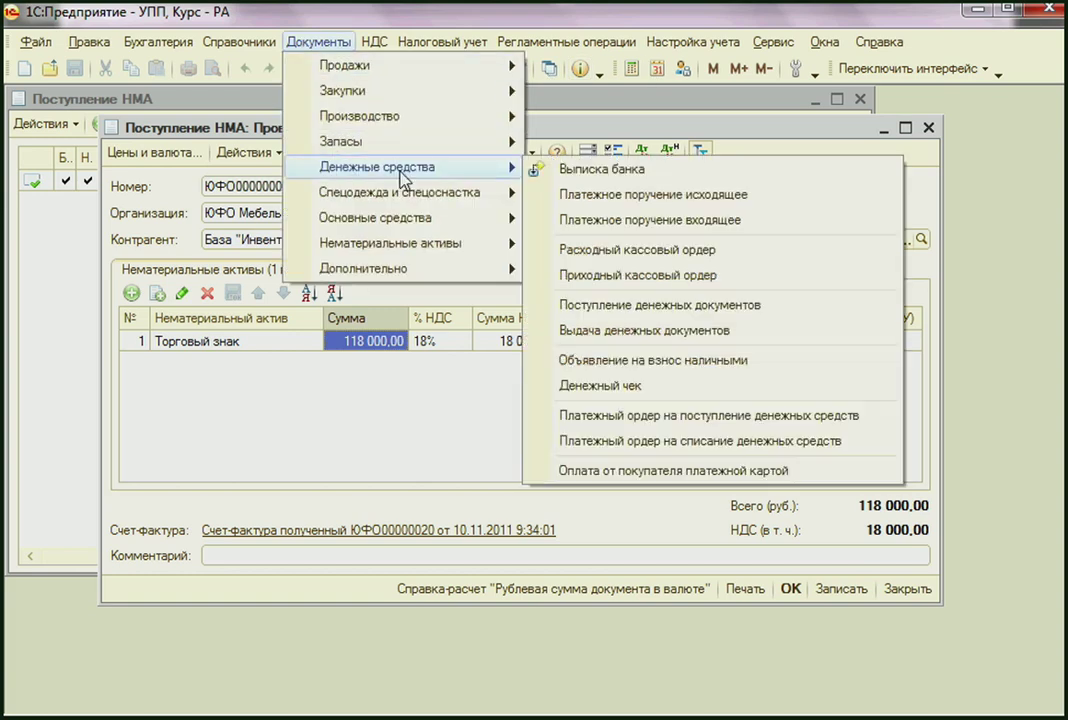
click(604, 197)
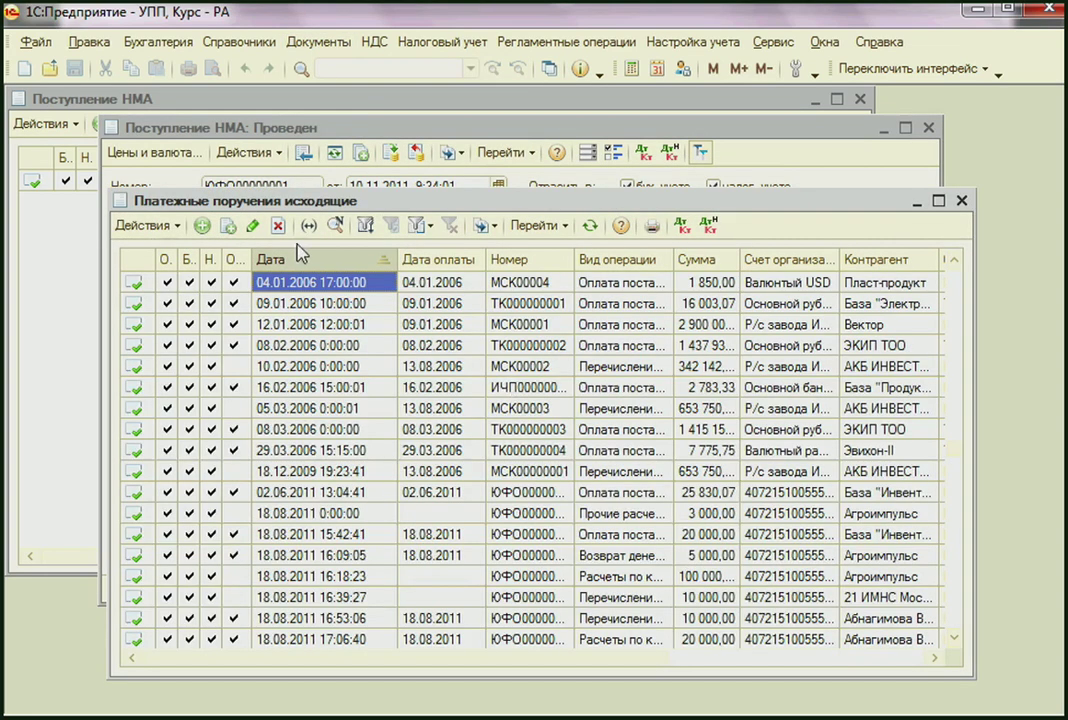
click(203, 226)
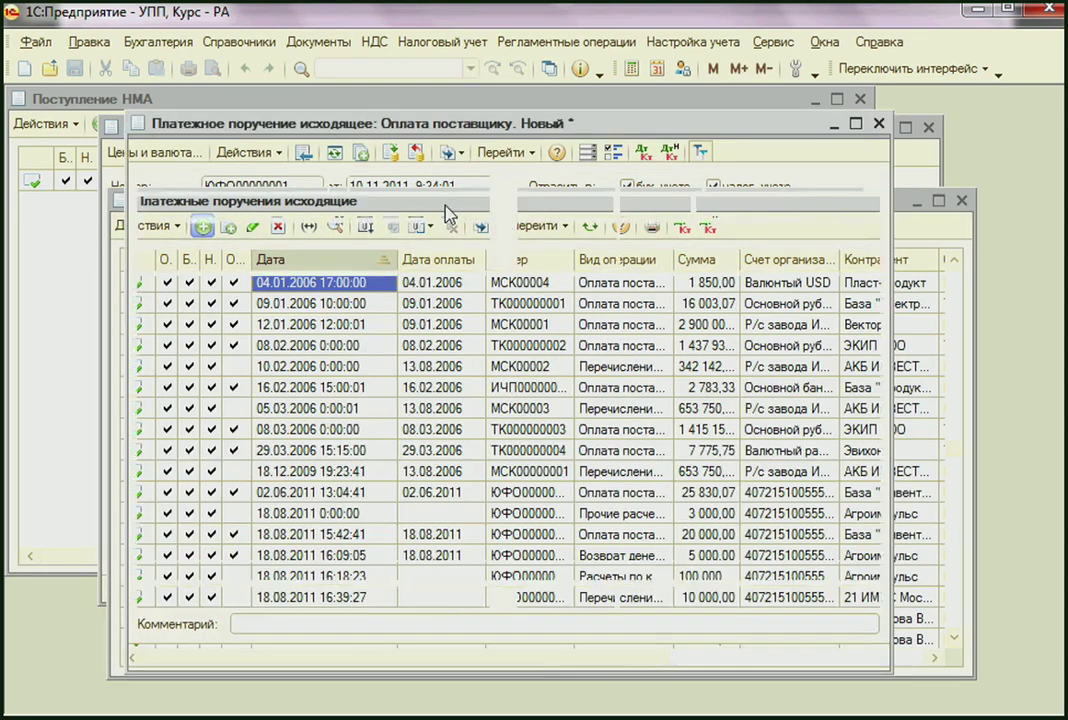
click(161, 213)
click(279, 262)
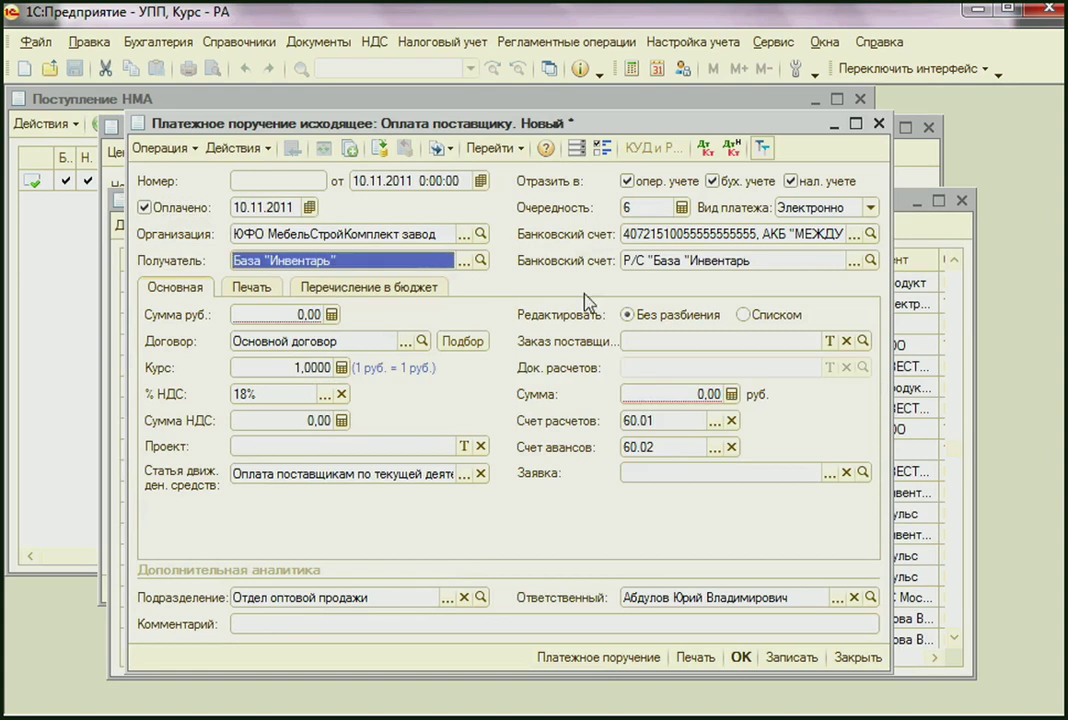
Set the payment order's amount to 118 000 and its contract to "Приобретение товарного знака".
click(282, 314)
text(11)
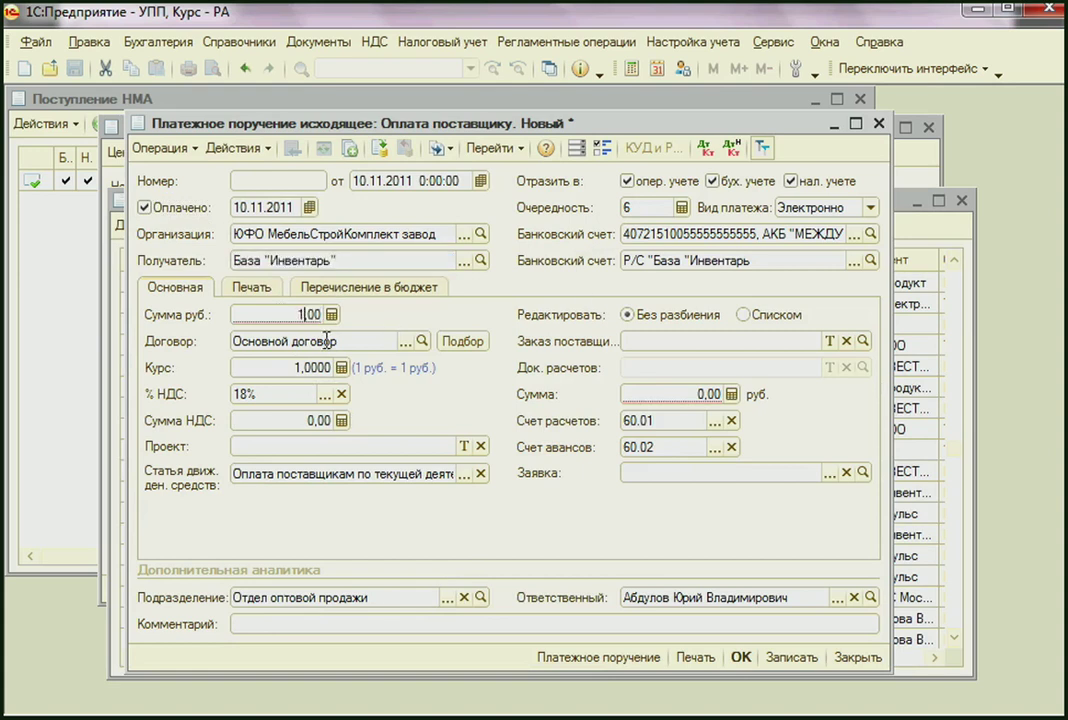
text(8 000)
click(405, 341)
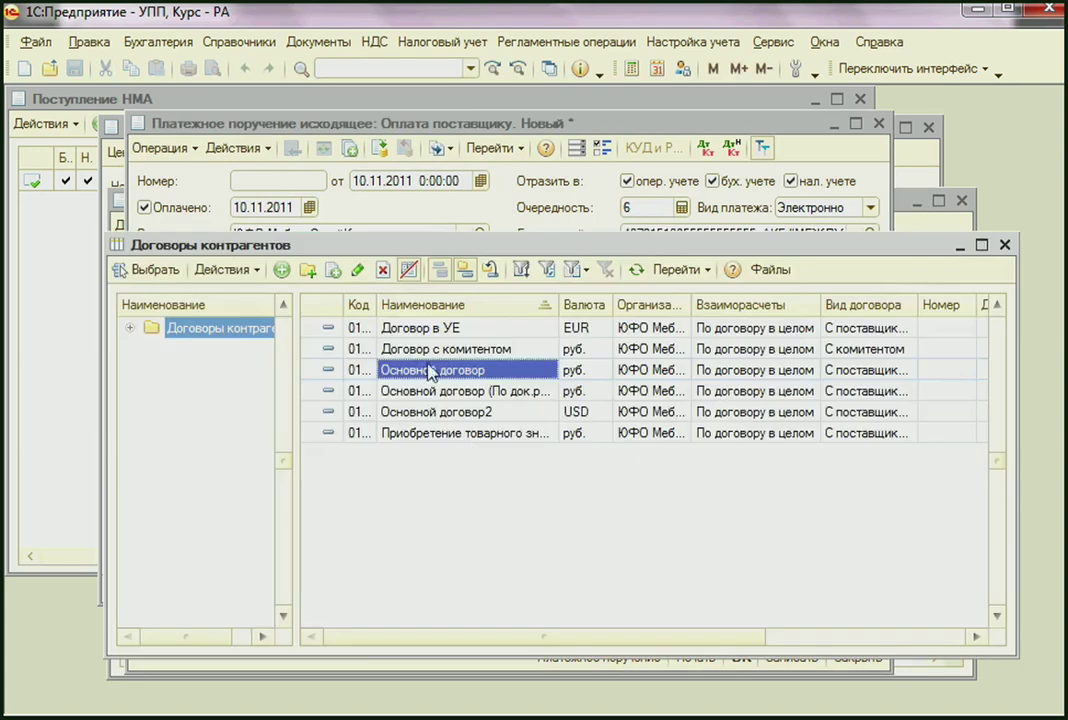
click(476, 435)
double_click(484, 435)
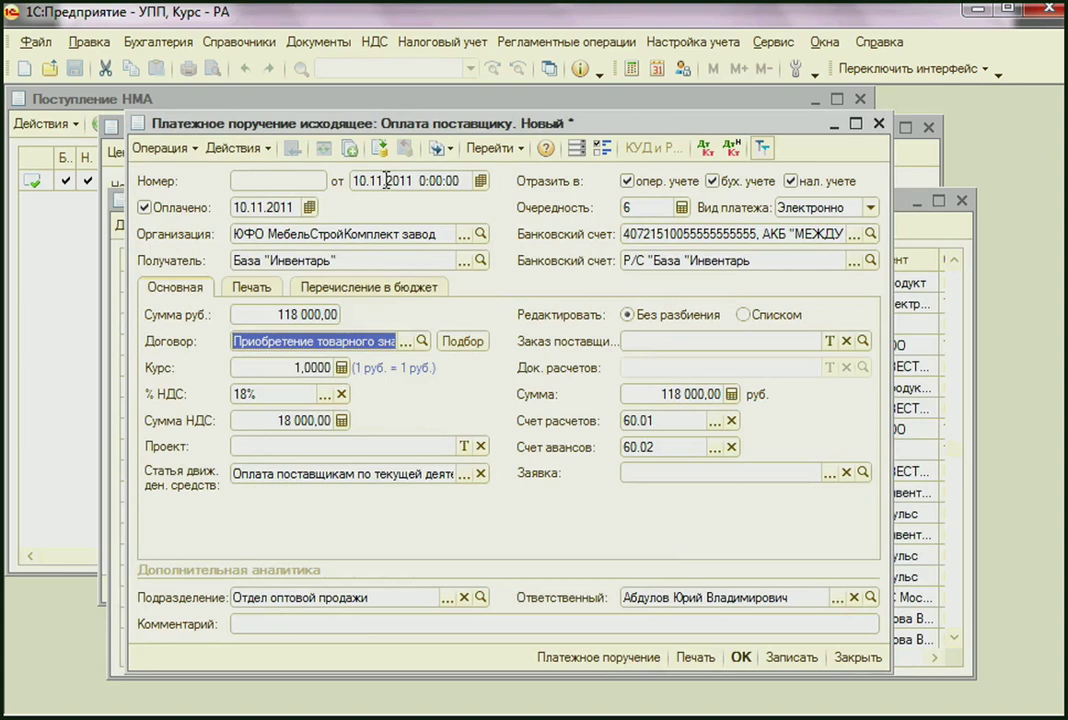
Post the payment order and collapse its register movements report to grouping level 1.
click(383, 150)
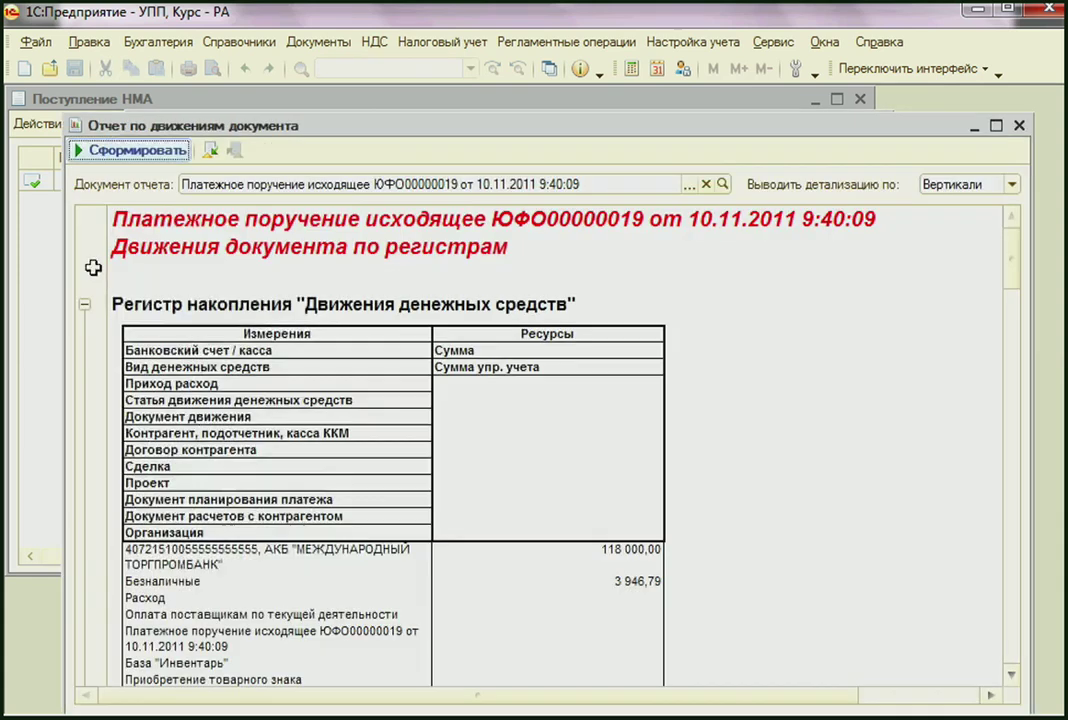
right_click(95, 270)
mouse_move(200, 539)
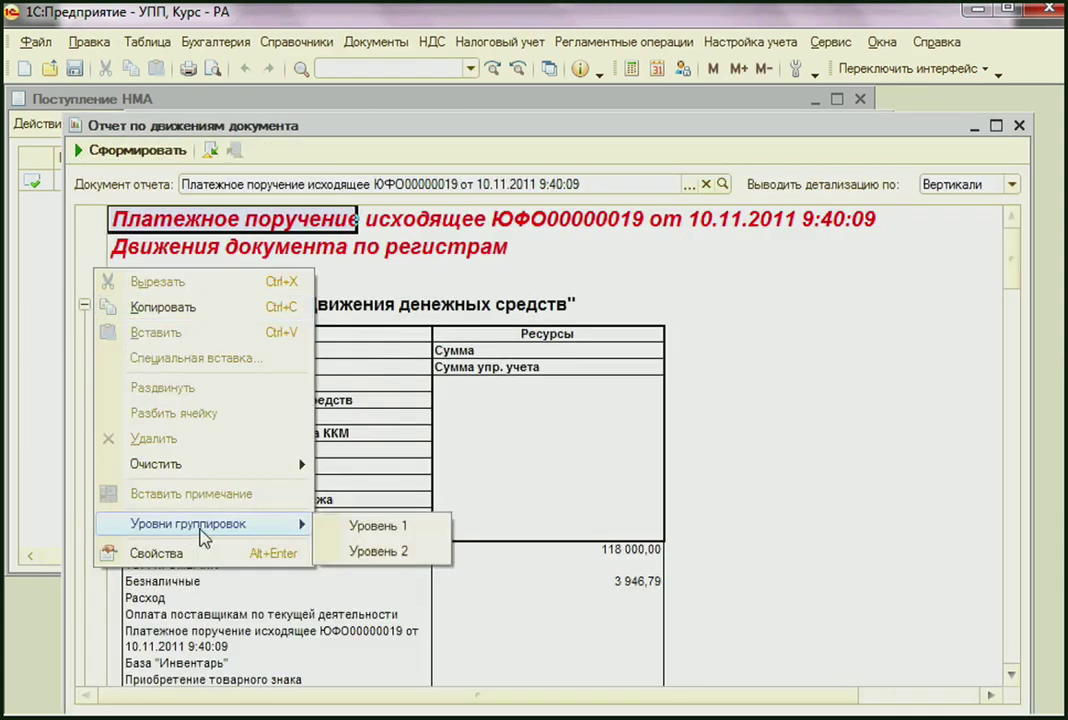
click(381, 522)
Examine the payment order's settlement registers, including the movement recorded in "Взаиморасчеты с контрагентами".
click(360, 472)
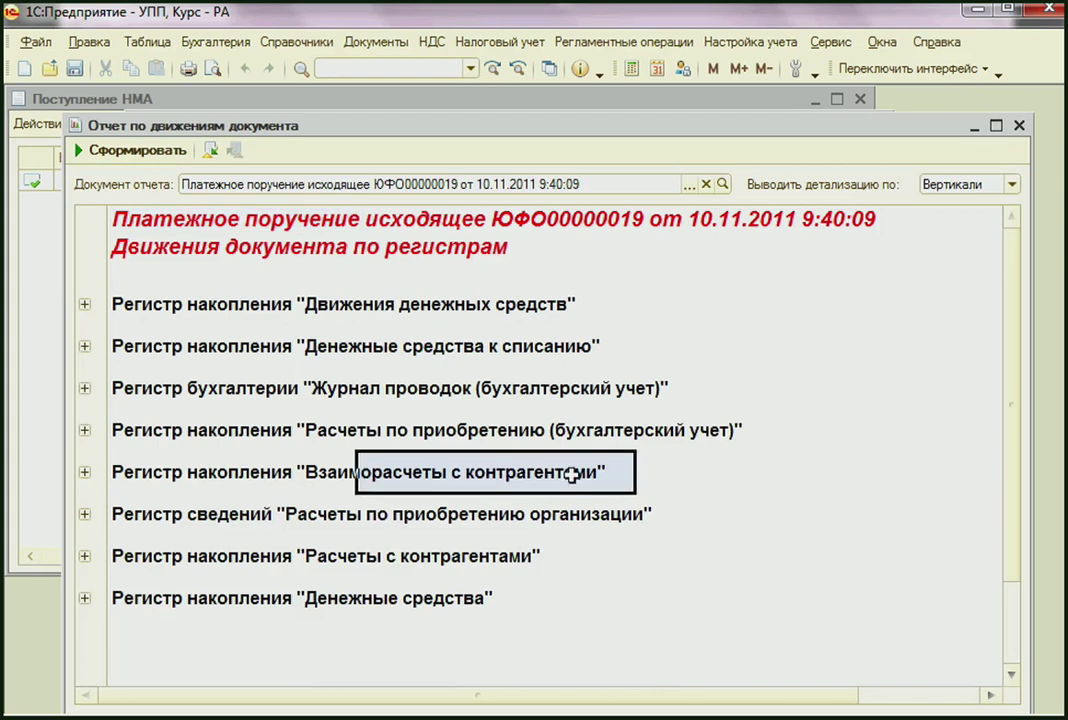
click(343, 563)
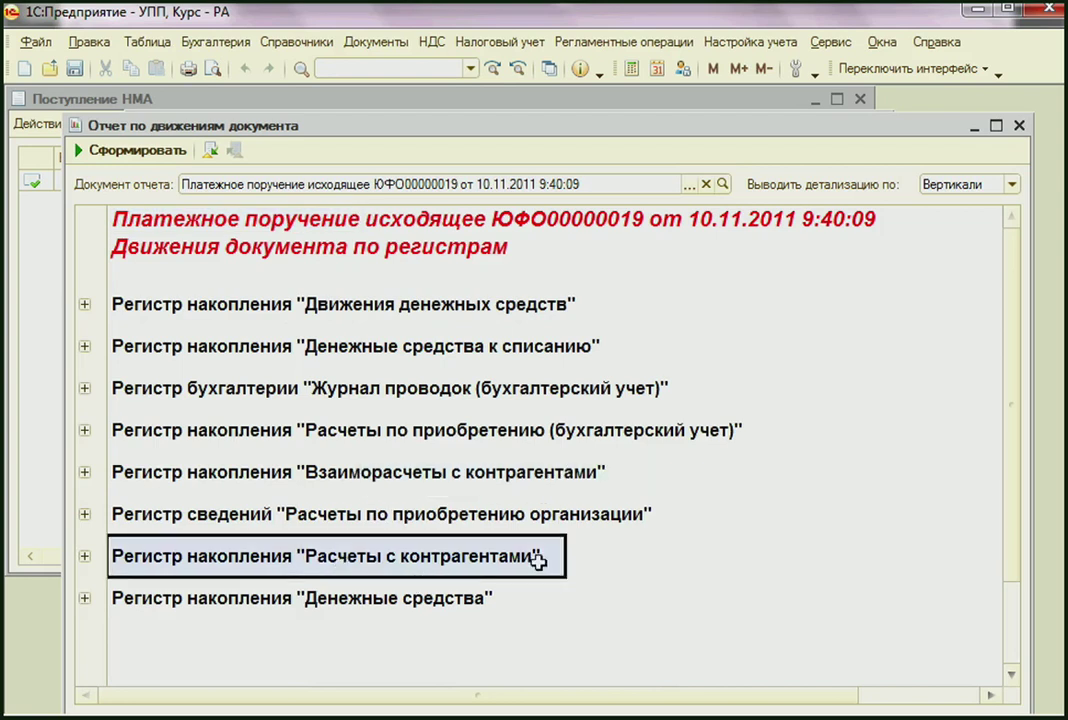
click(85, 473)
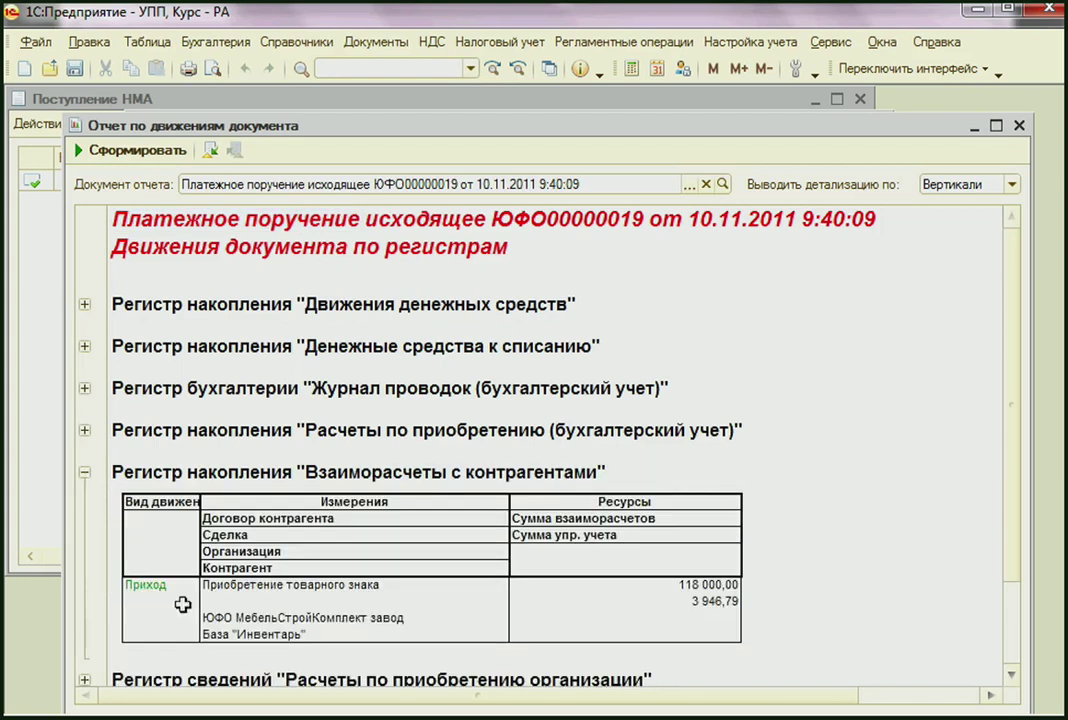
drag(165, 586, 639, 629)
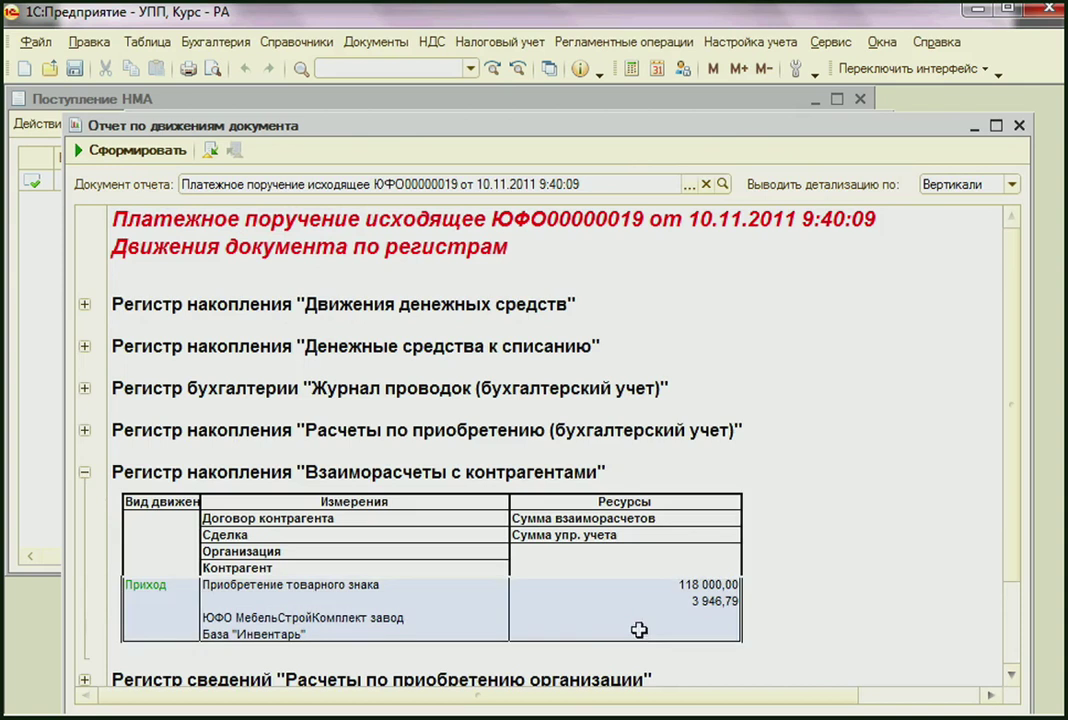
Close the movements report and review the trademark line and its amount in the posted intangible asset receipt.
click(1020, 127)
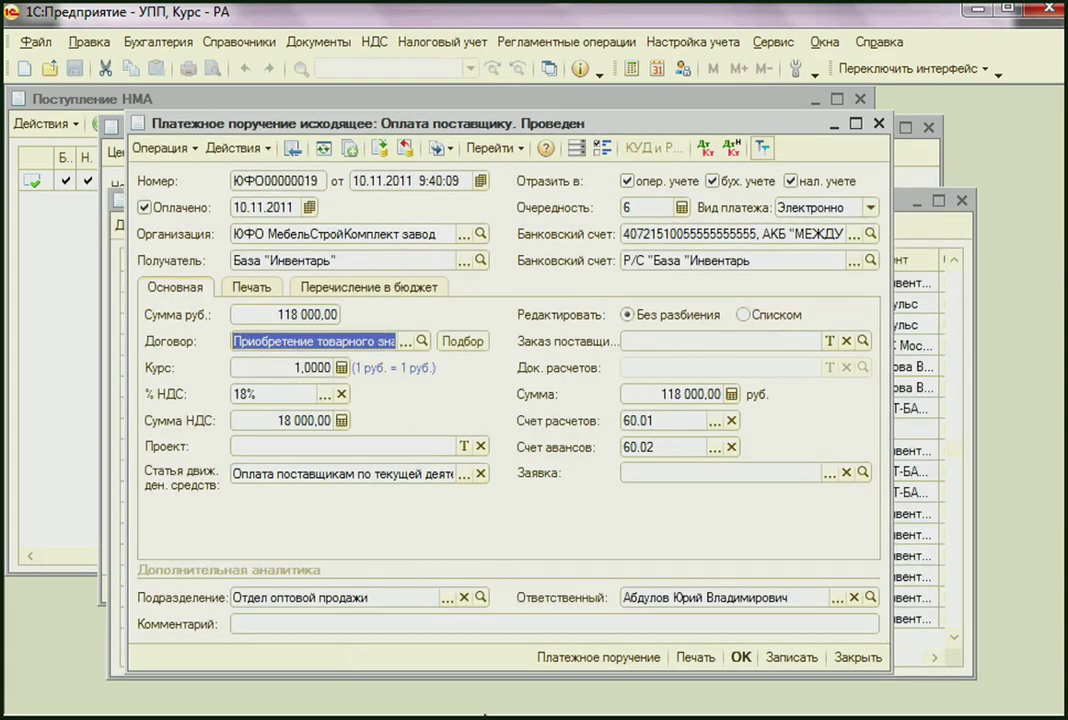
key(ctrl+Tab)
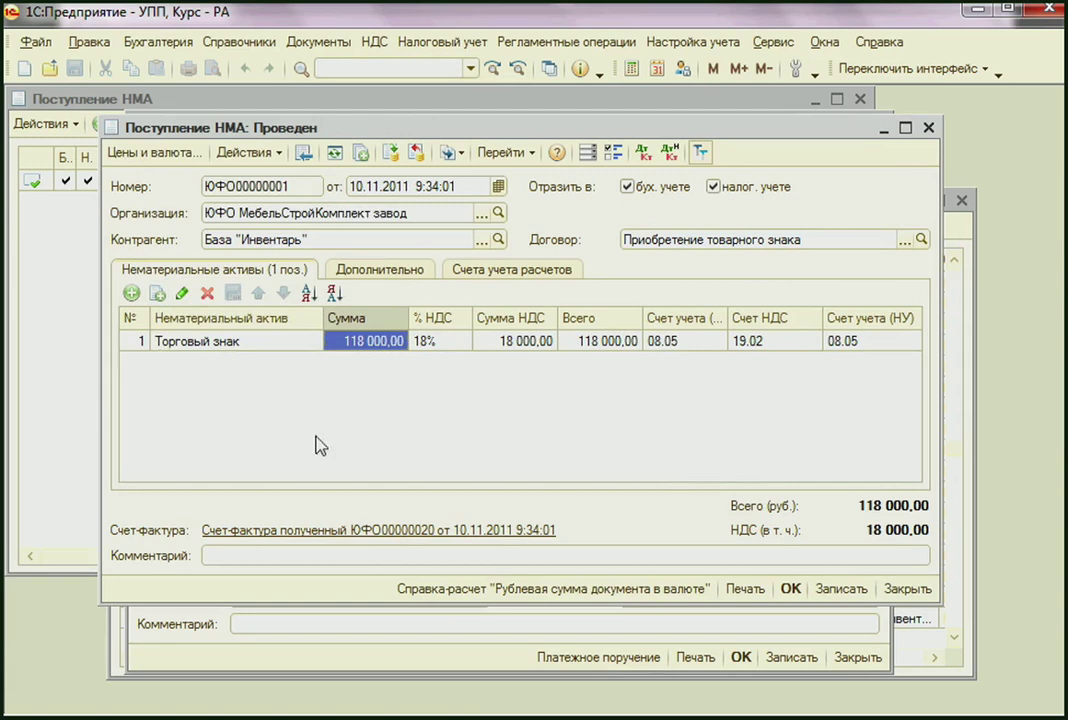
click(200, 341)
click(365, 341)
key(ctrl+Tab)
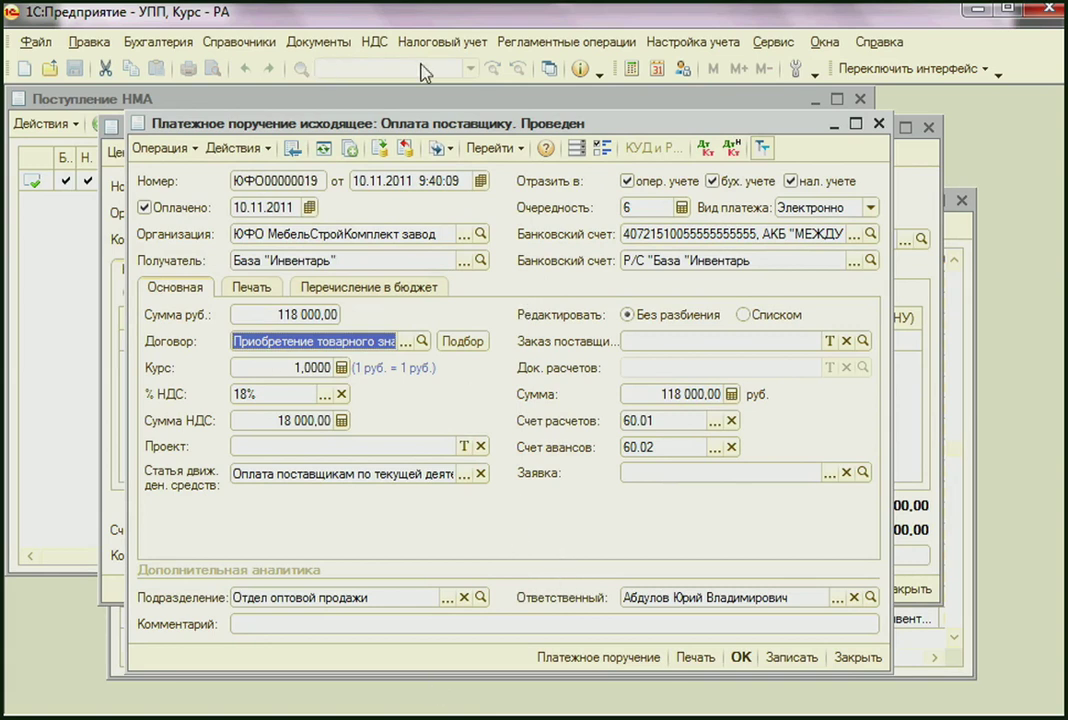
Create a new debt adjustment document (Корректировка долга) with the operation "списание задолженности".
click(318, 42)
mouse_move(350, 95)
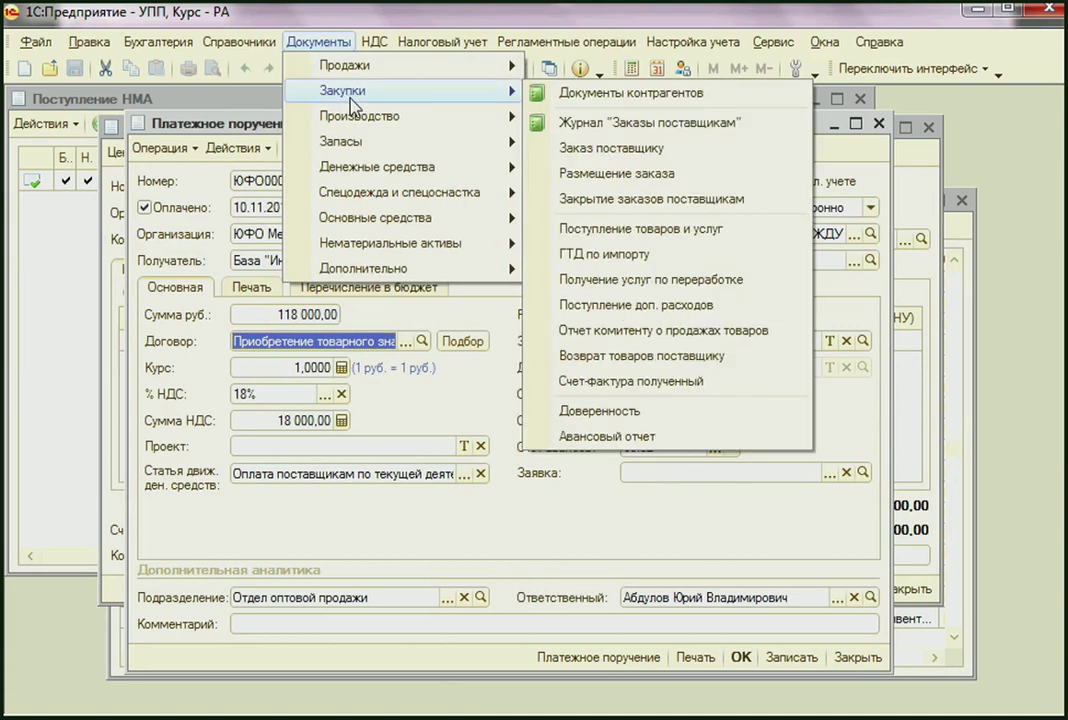
mouse_move(350, 66)
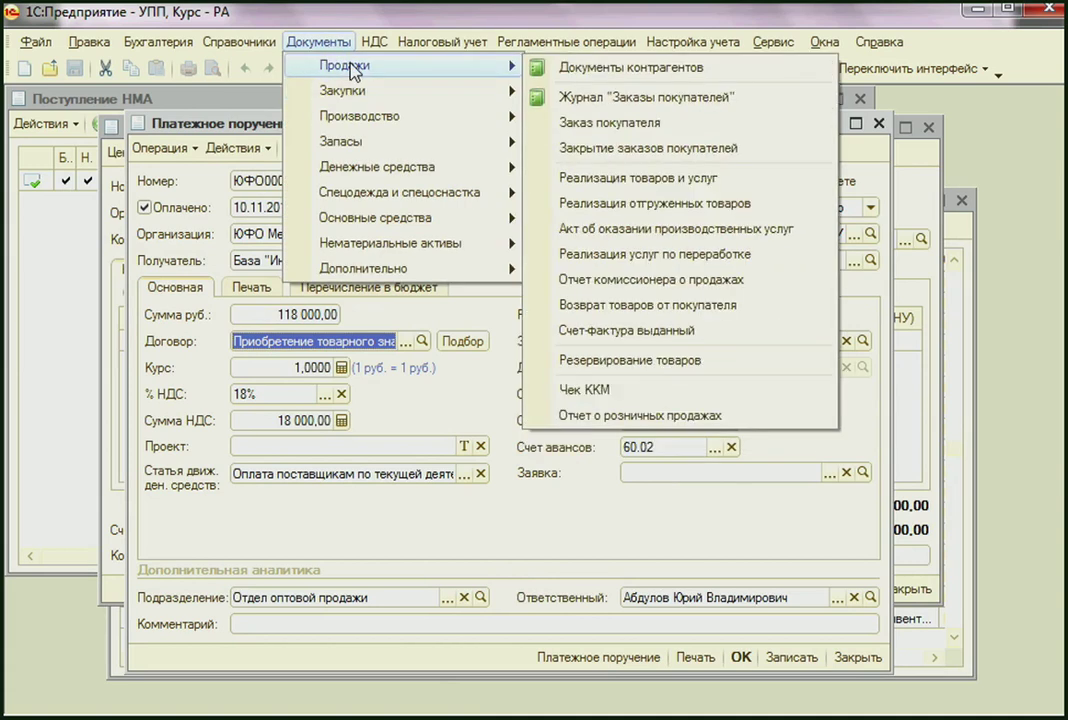
mouse_move(510, 268)
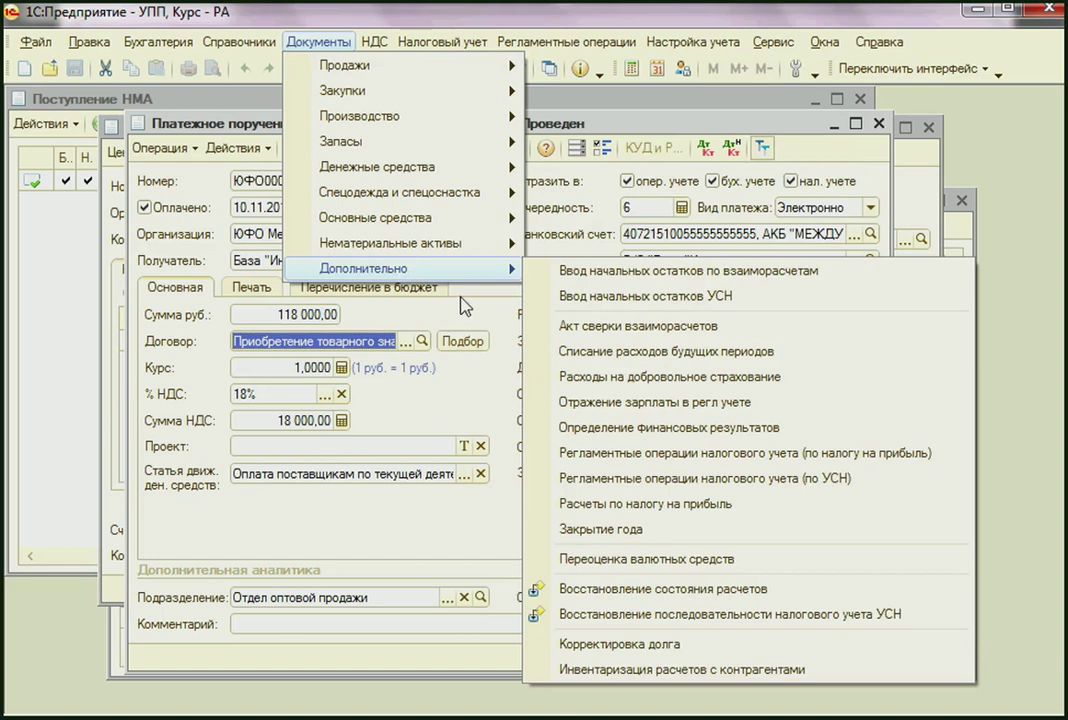
click(712, 648)
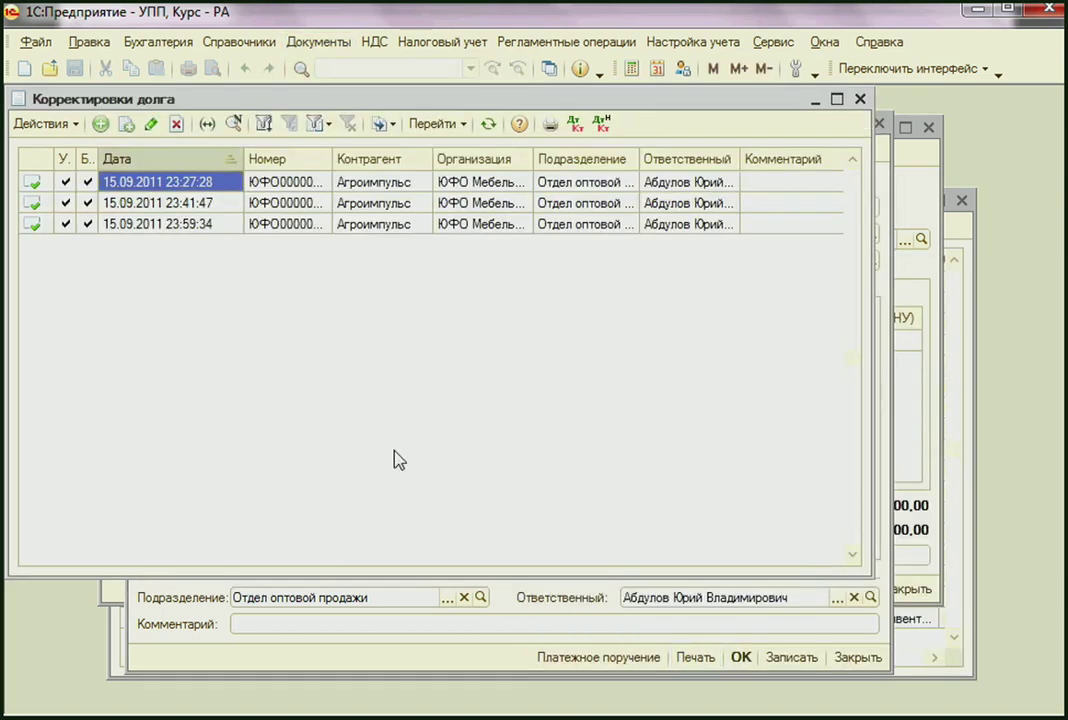
click(100, 123)
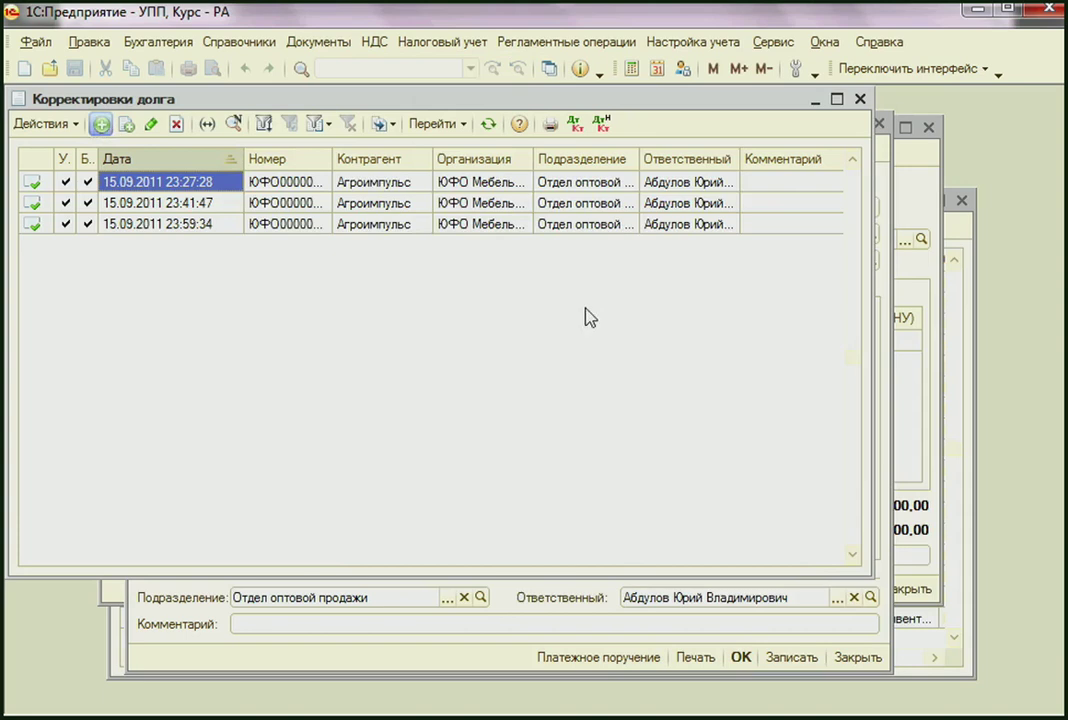
click(196, 134)
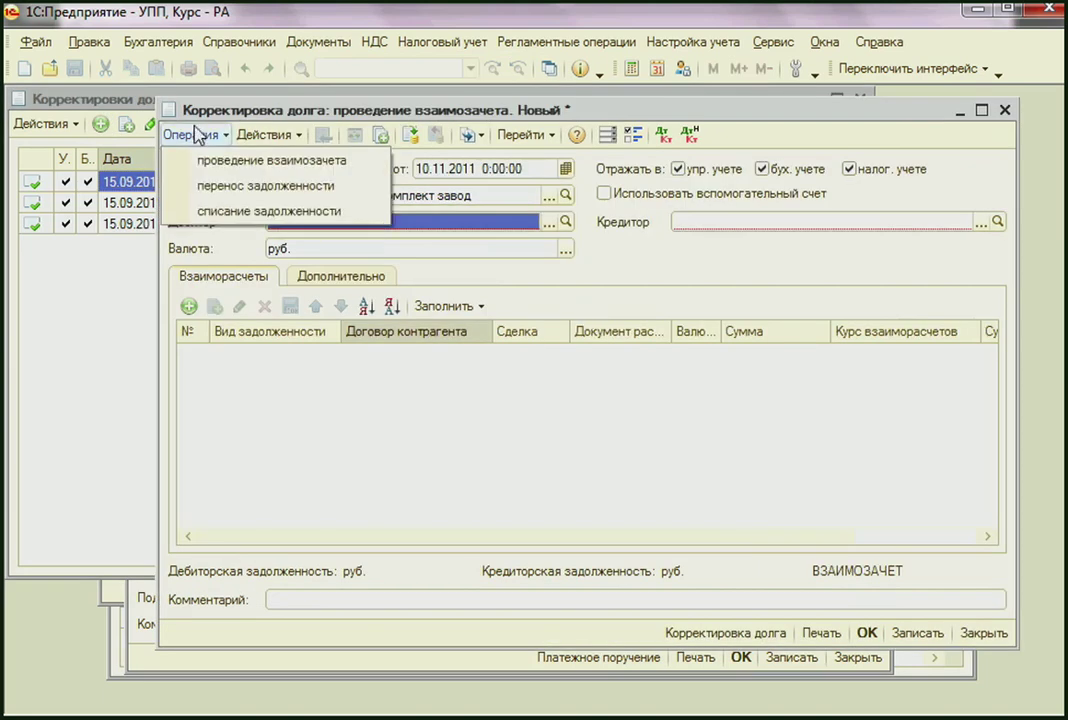
click(238, 219)
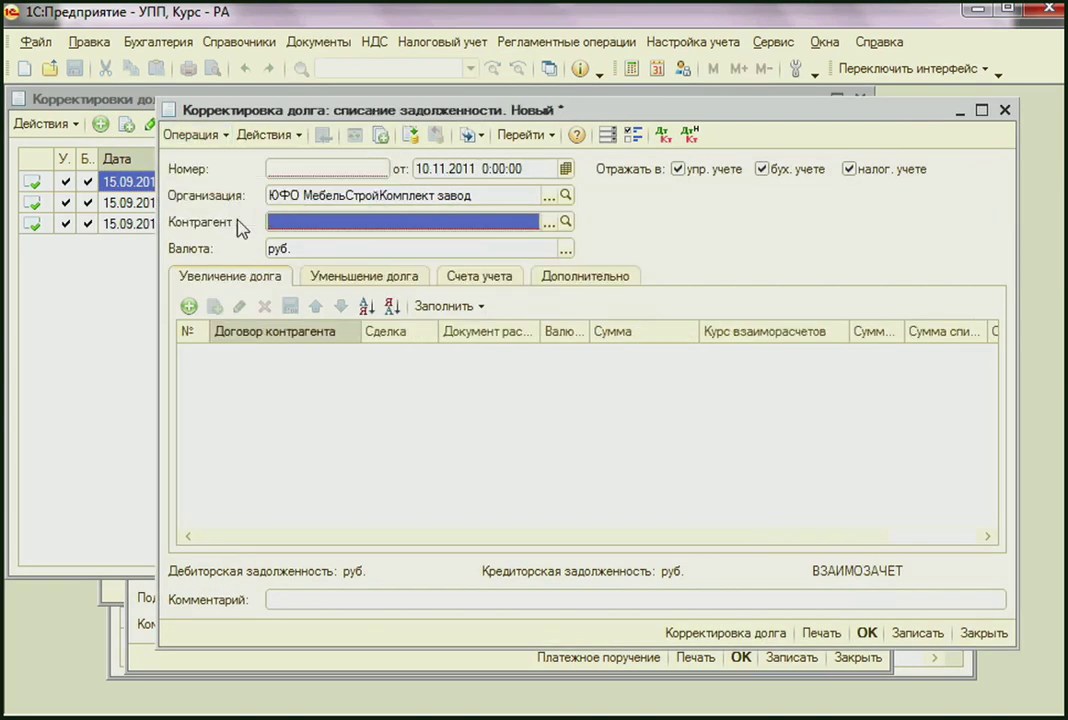
Set the debt adjustment's counterparty to supplier База "Инвентарь" and exclude the document from accounting (бух. учет).
click(550, 223)
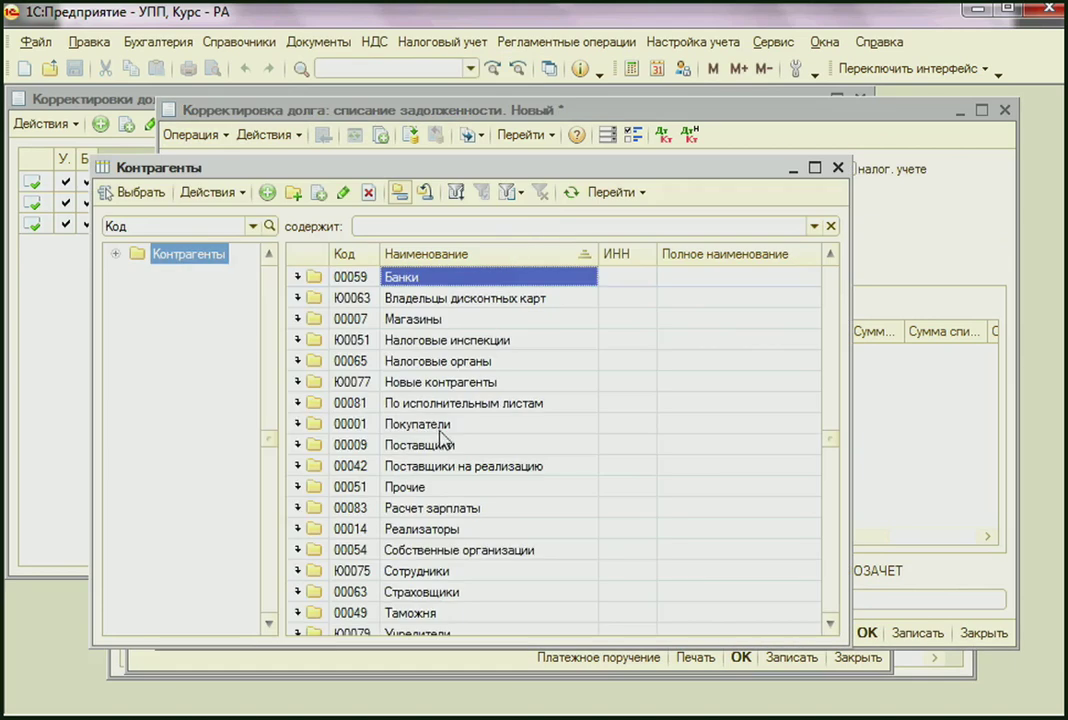
double_click(441, 440)
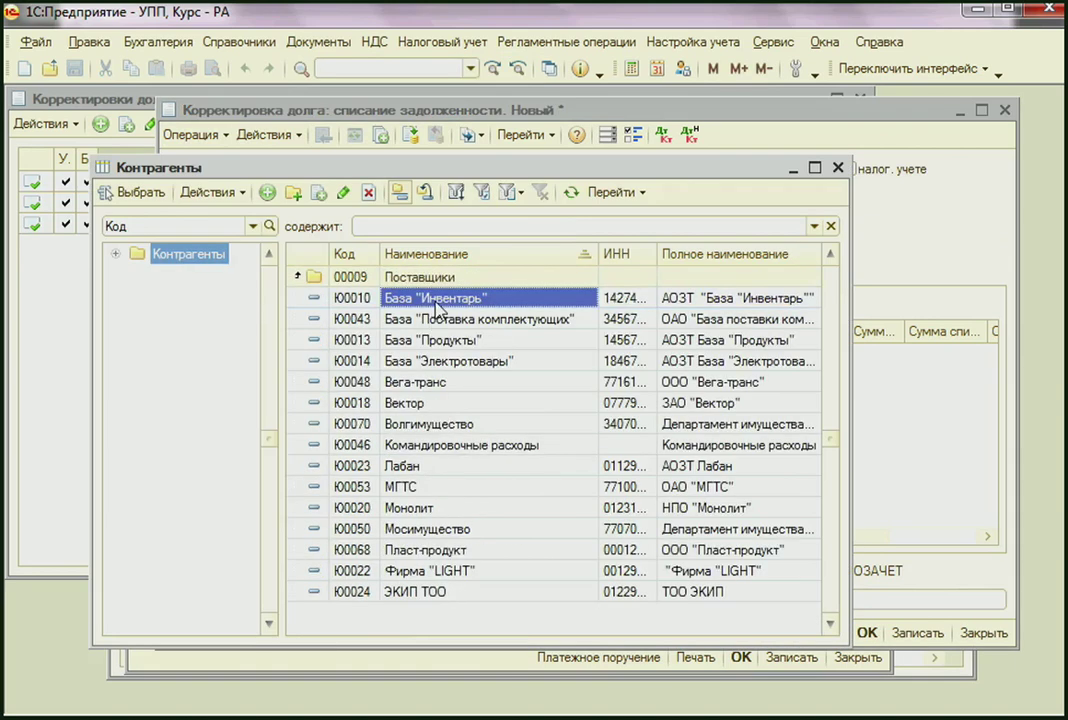
double_click(436, 300)
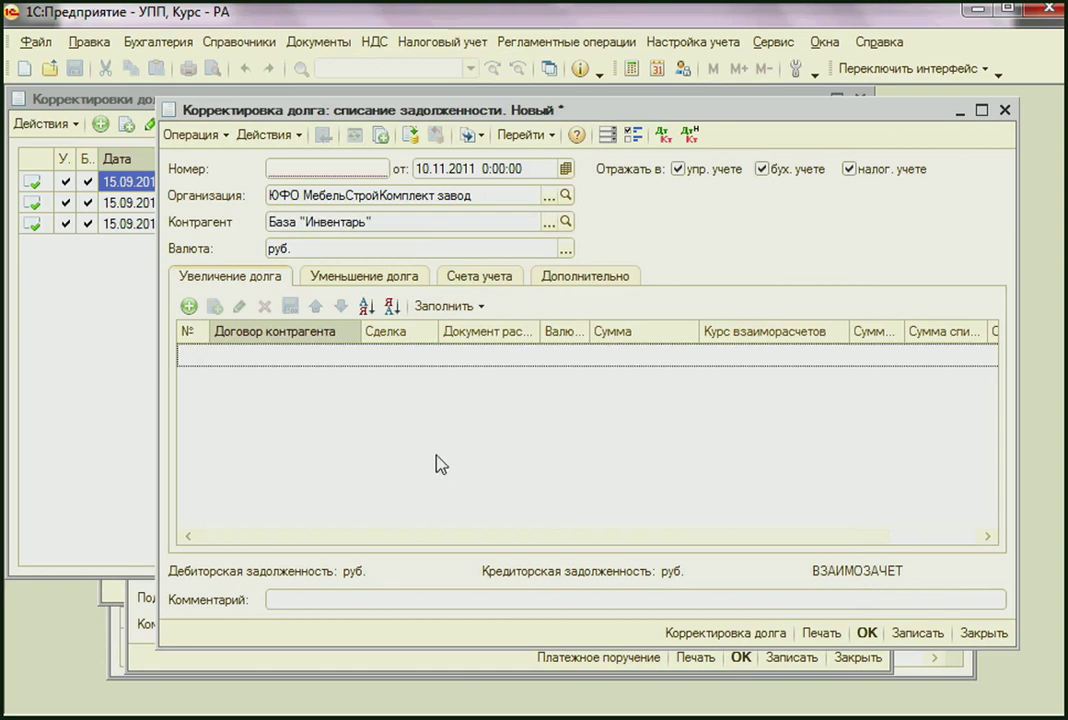
click(763, 171)
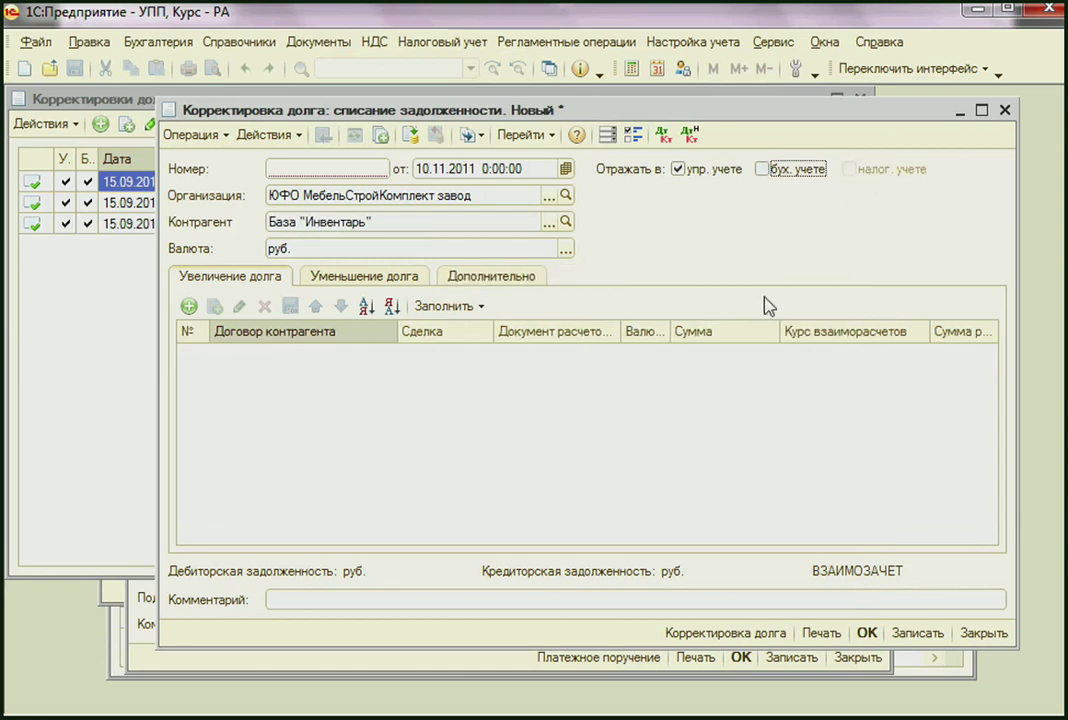
Automatically fill the debt decrease table (Уменьшение долга) and delete all lines except the contract "Приобретение товарного знака".
click(352, 279)
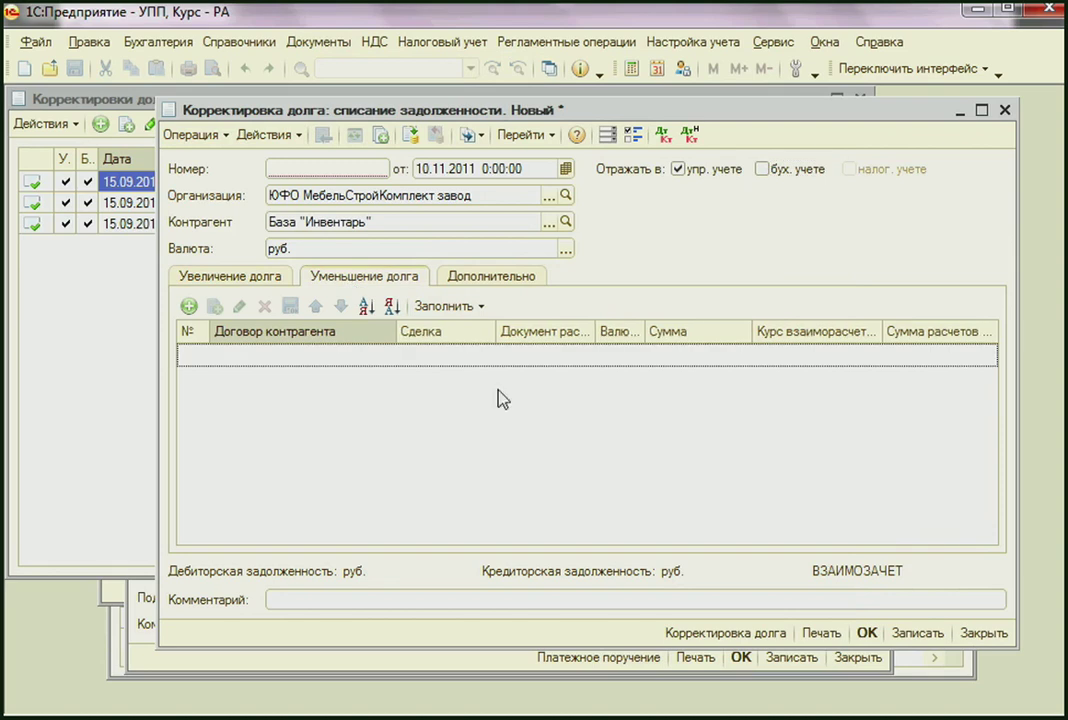
click(428, 308)
click(489, 331)
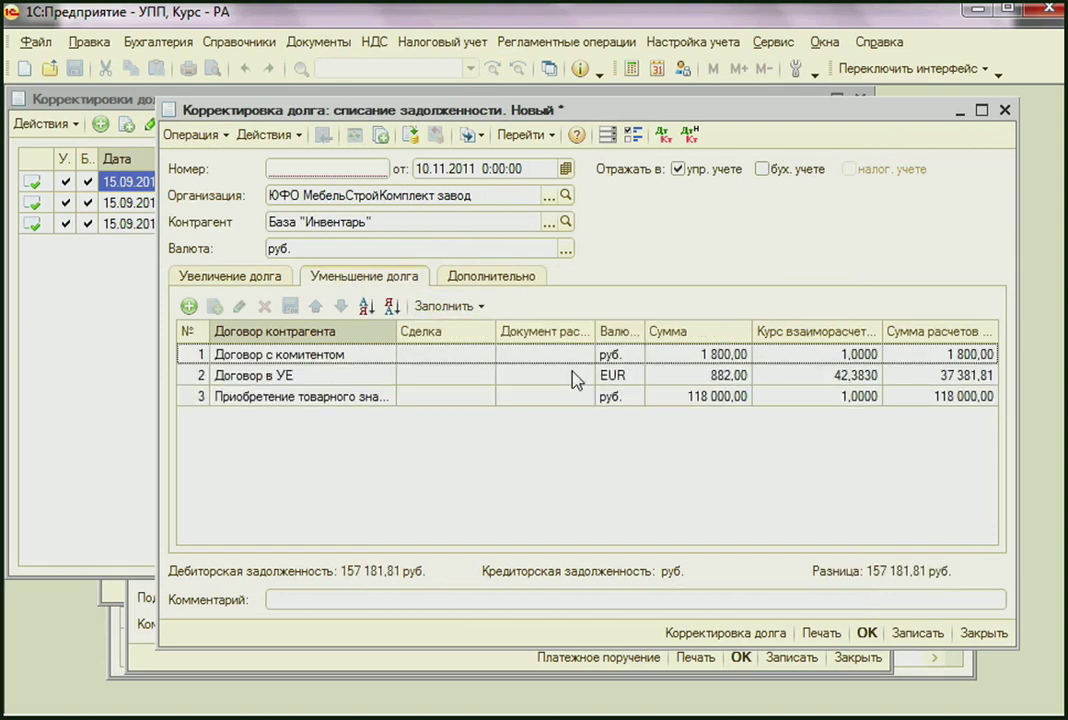
click(333, 397)
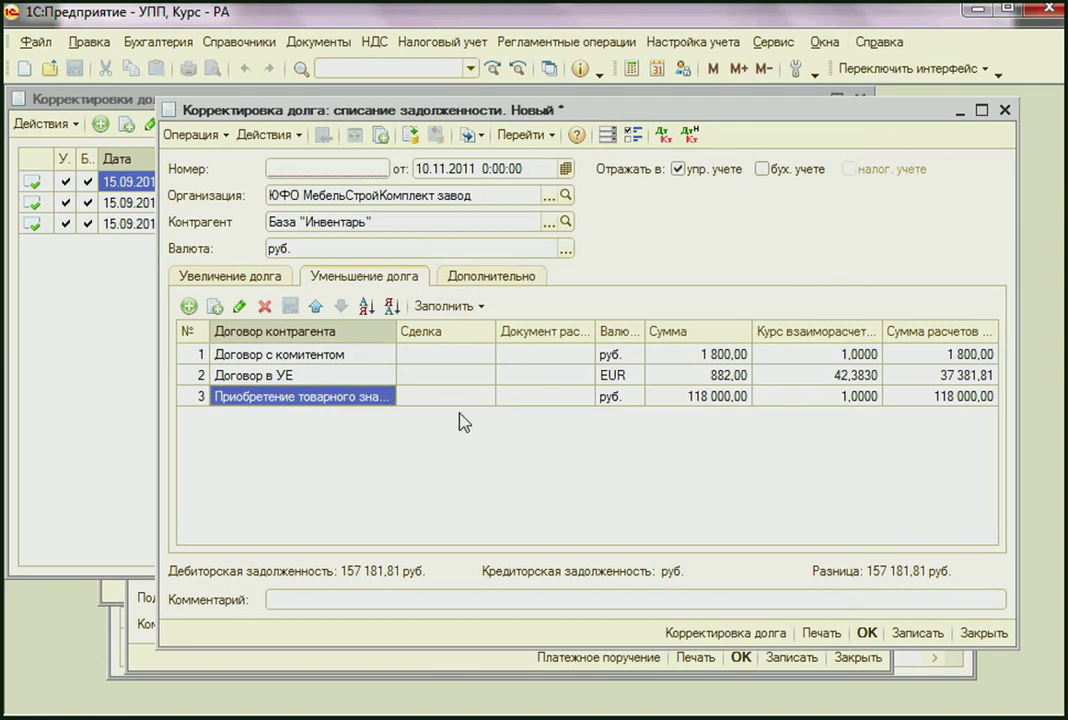
click(292, 355)
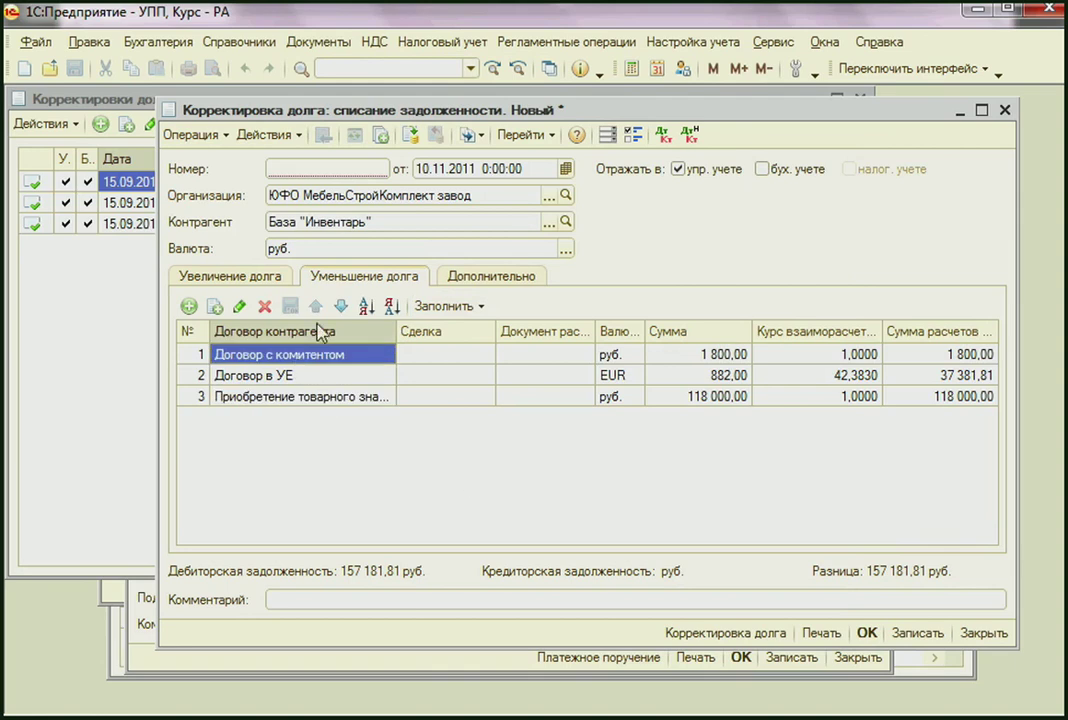
click(264, 308)
click(264, 308)
Post the debt adjustment and open its register movements report.
key(ctrl+Return)
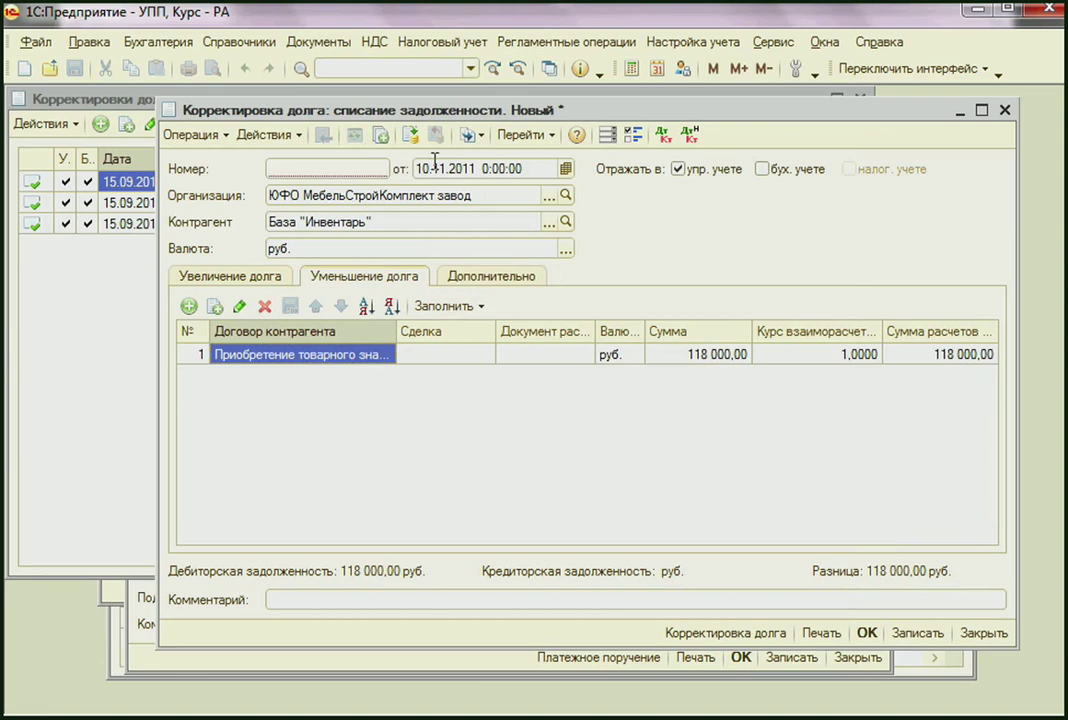
click(528, 136)
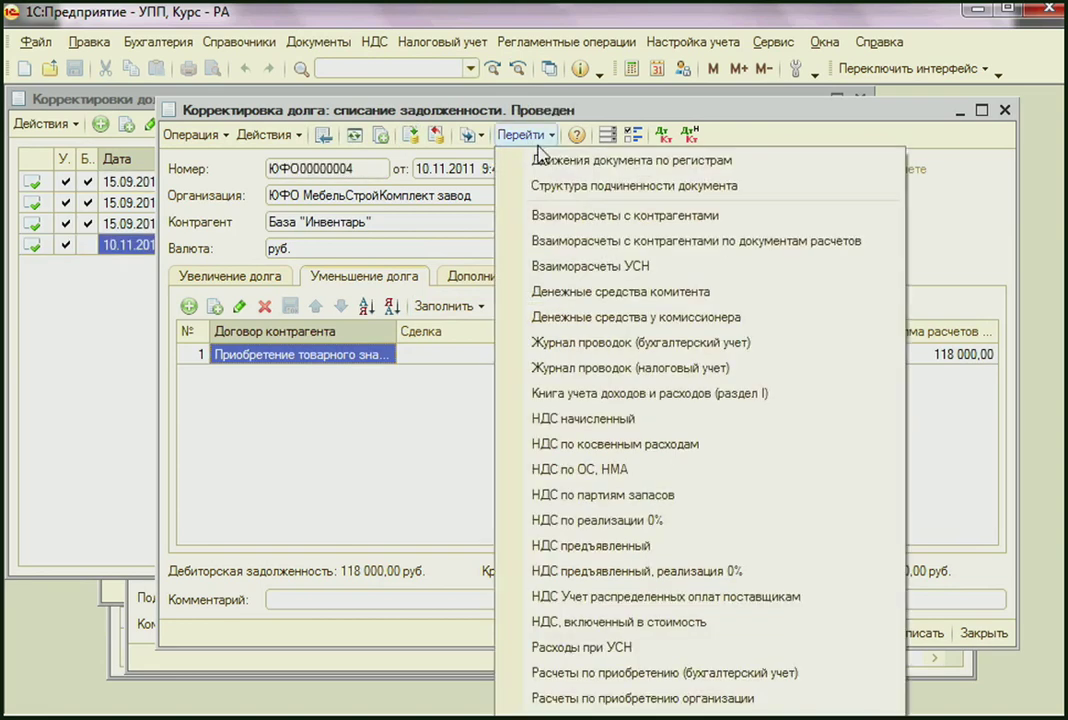
click(565, 162)
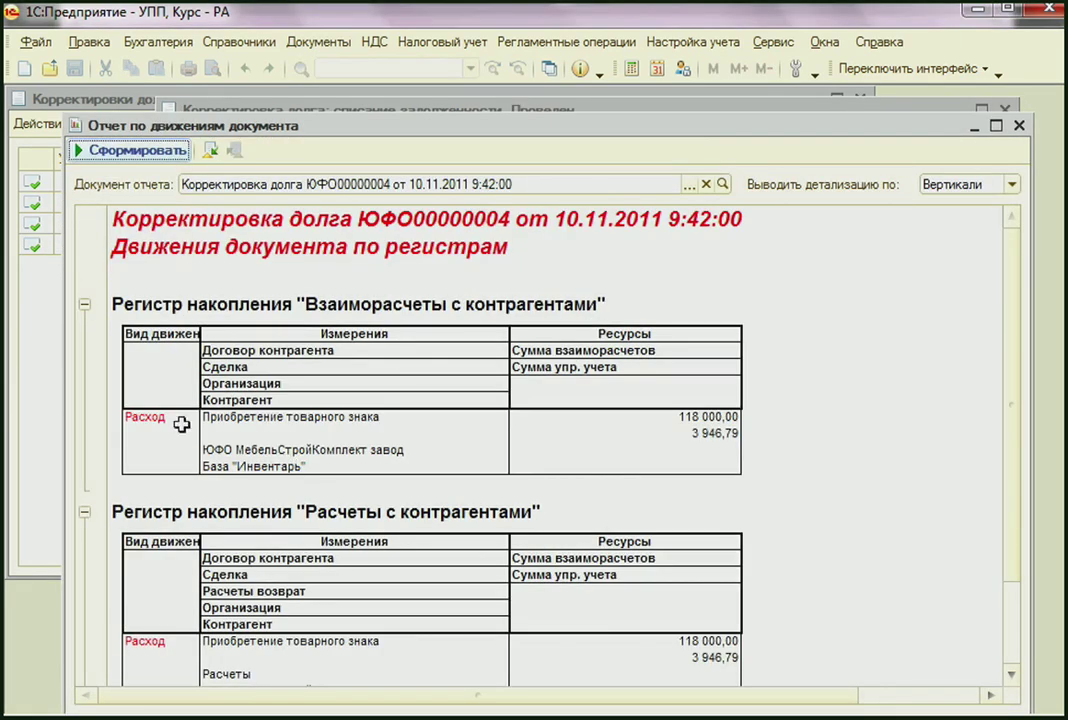
Examine the debt adjustment's movements in the registers "Взаиморасчеты с контрагентами" and "Расчеты с контрагентами".
drag(245, 422, 645, 455)
scroll(790, 484, down, 3)
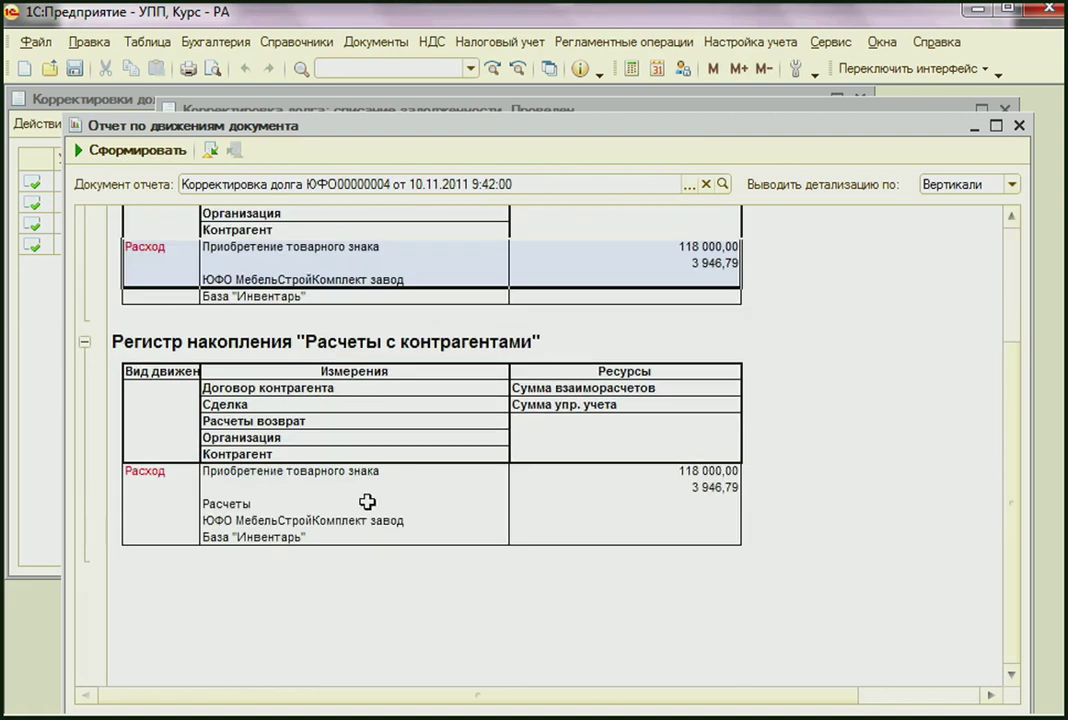
click(670, 487)
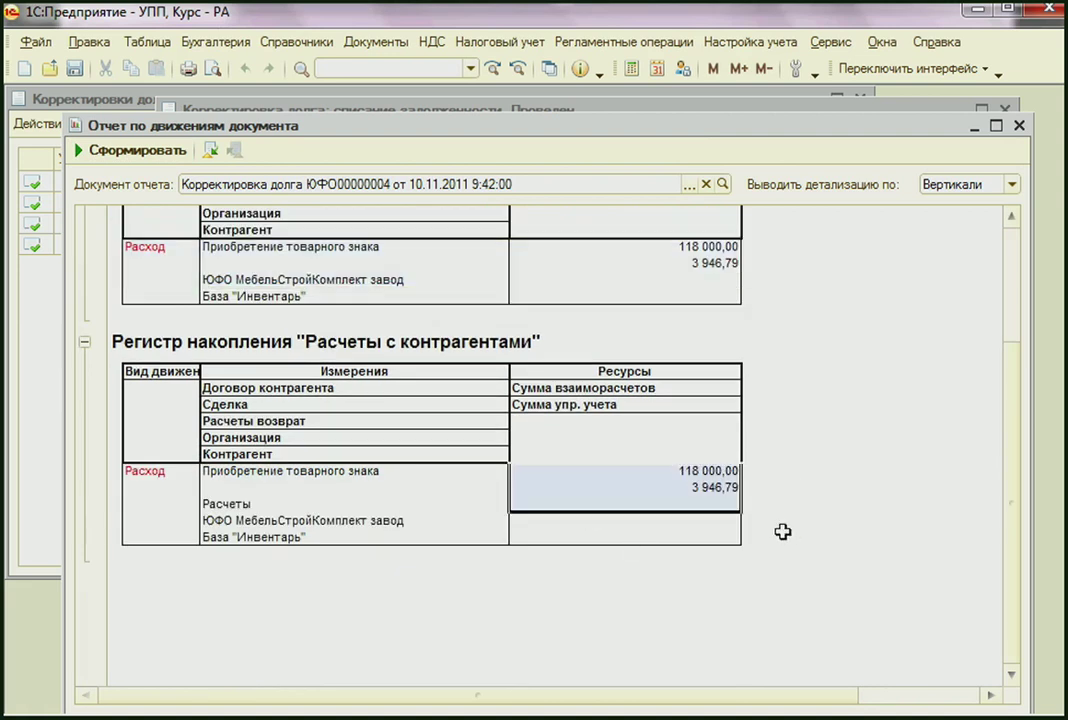
scroll(782, 529, up, 3)
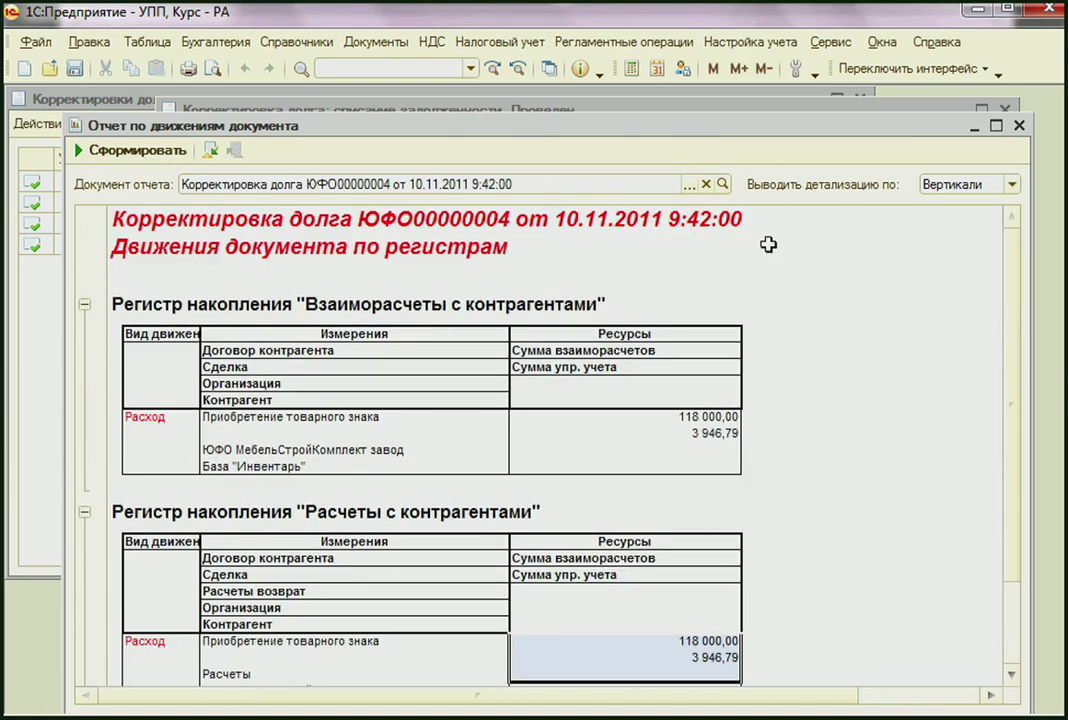
Close the movements report, the debt adjustment and its list, and the outgoing payment order.
click(1019, 126)
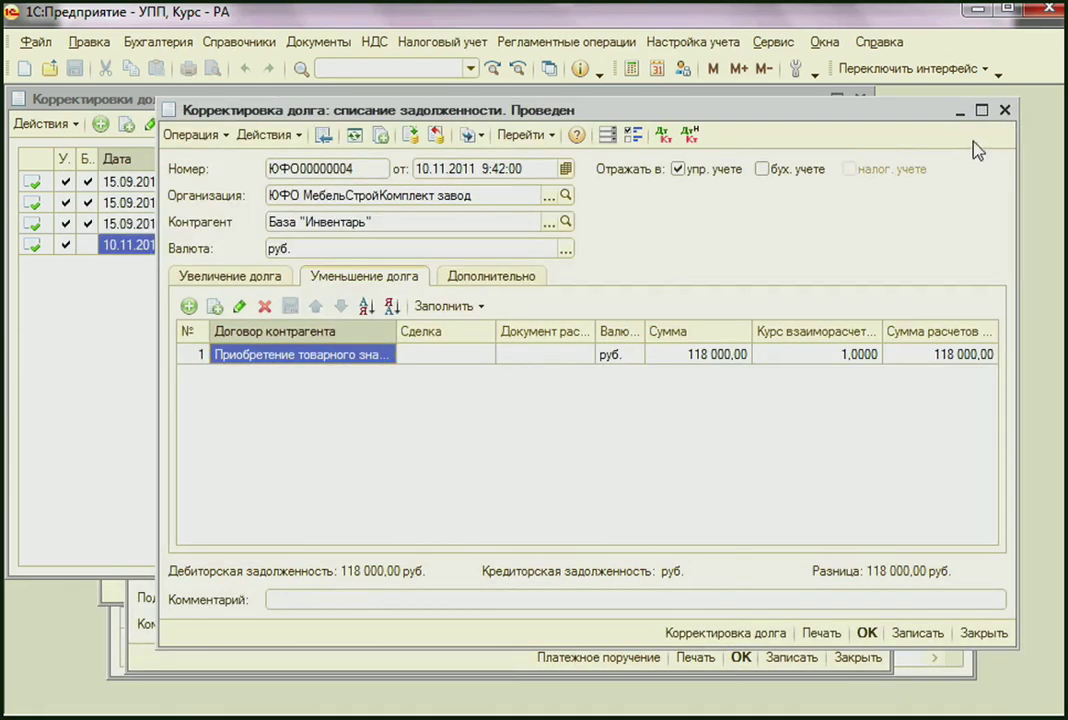
click(1006, 110)
click(860, 99)
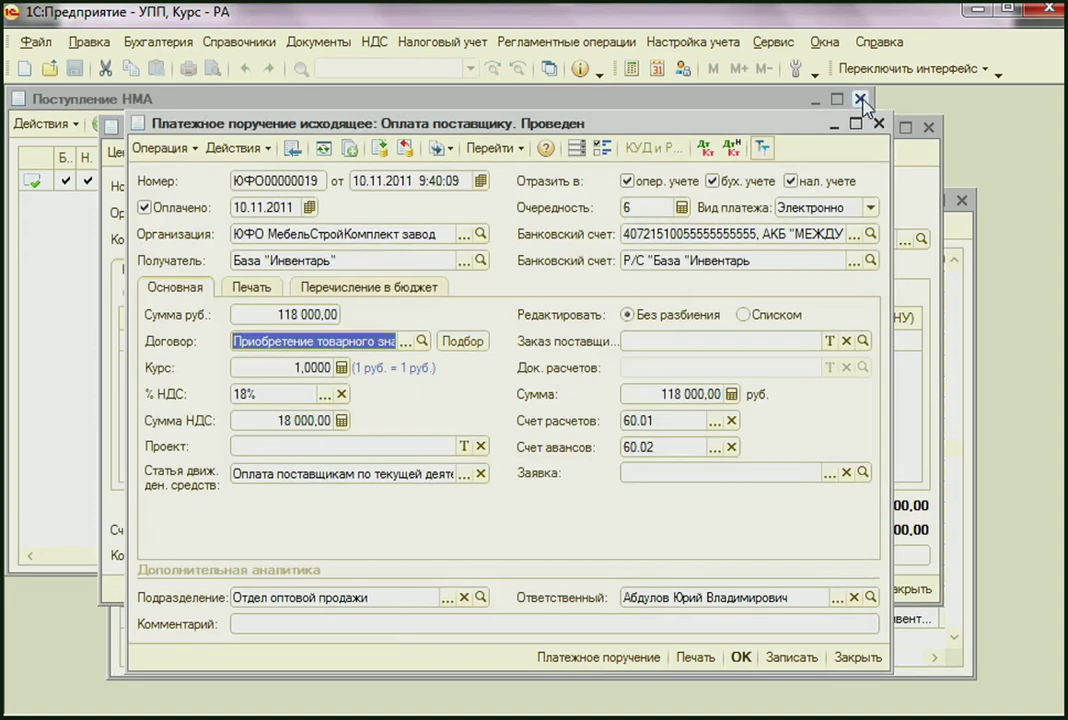
click(879, 124)
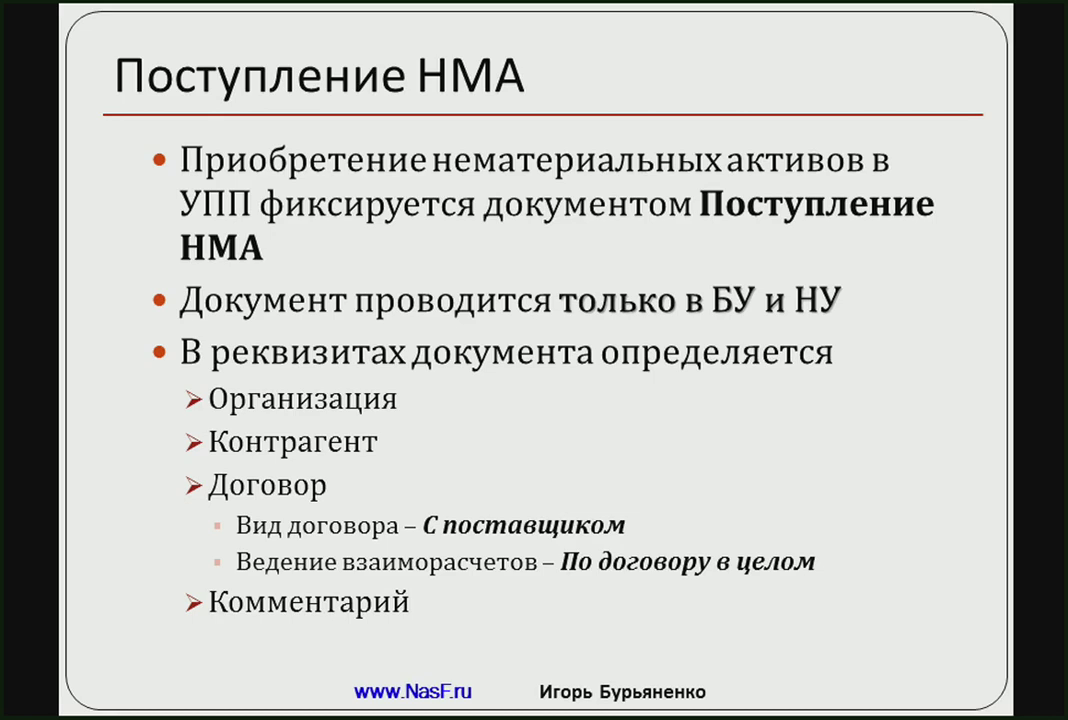
key(Right)
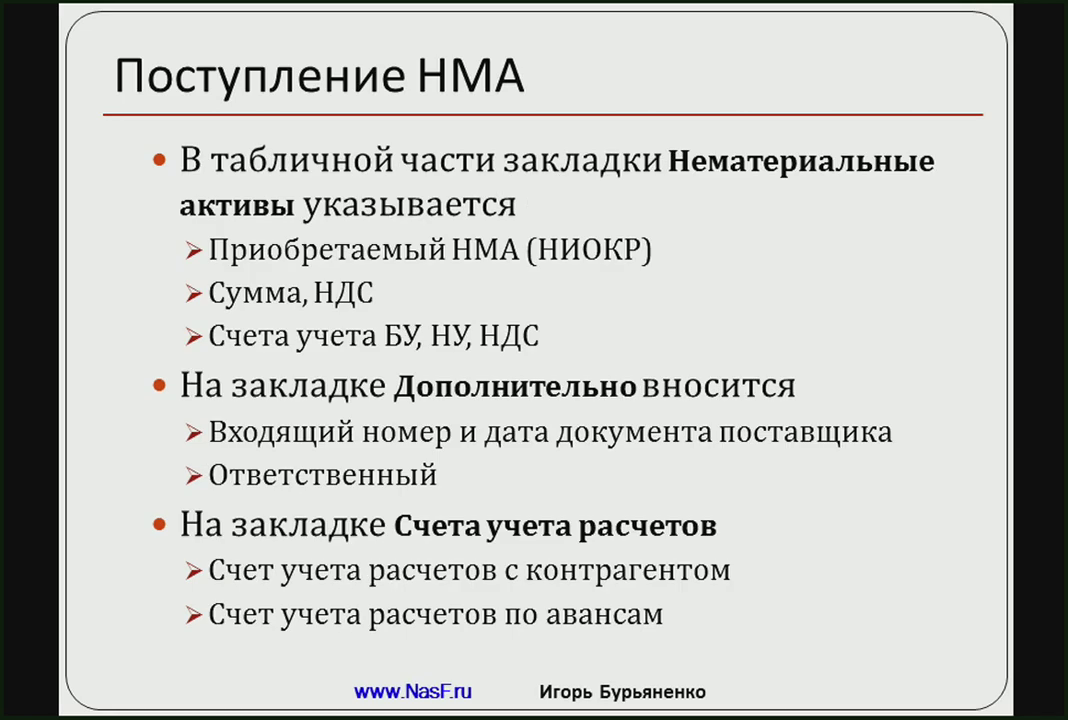
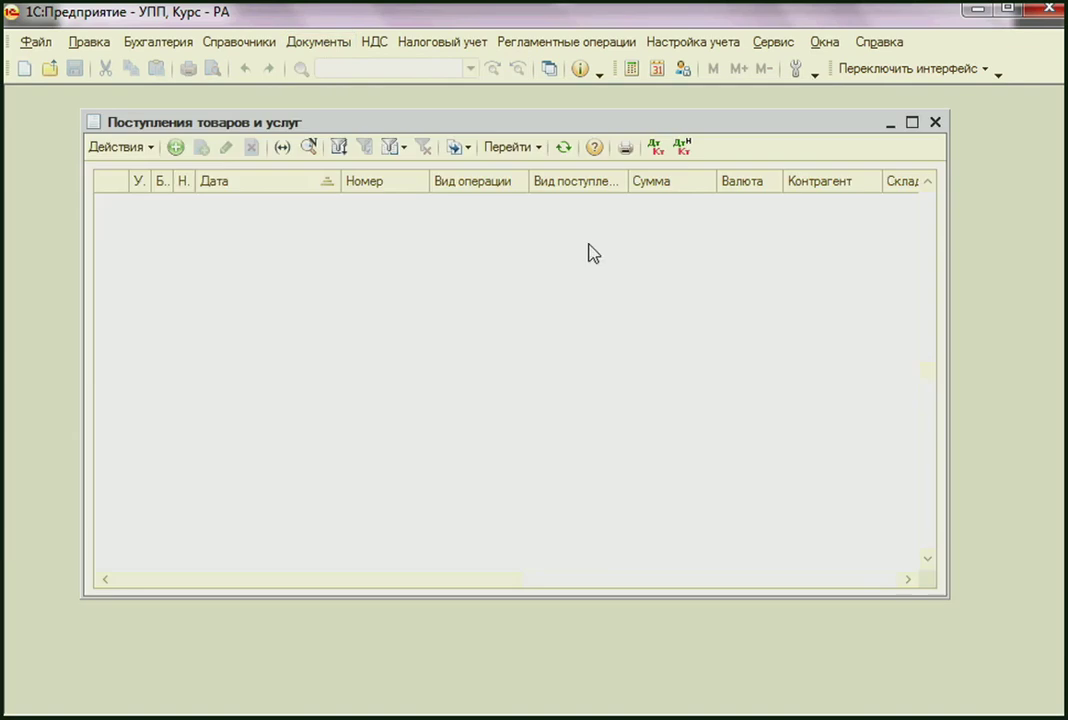
Create a new goods and services receipt and add a service line with the item "Расходы на ремонт".
click(175, 150)
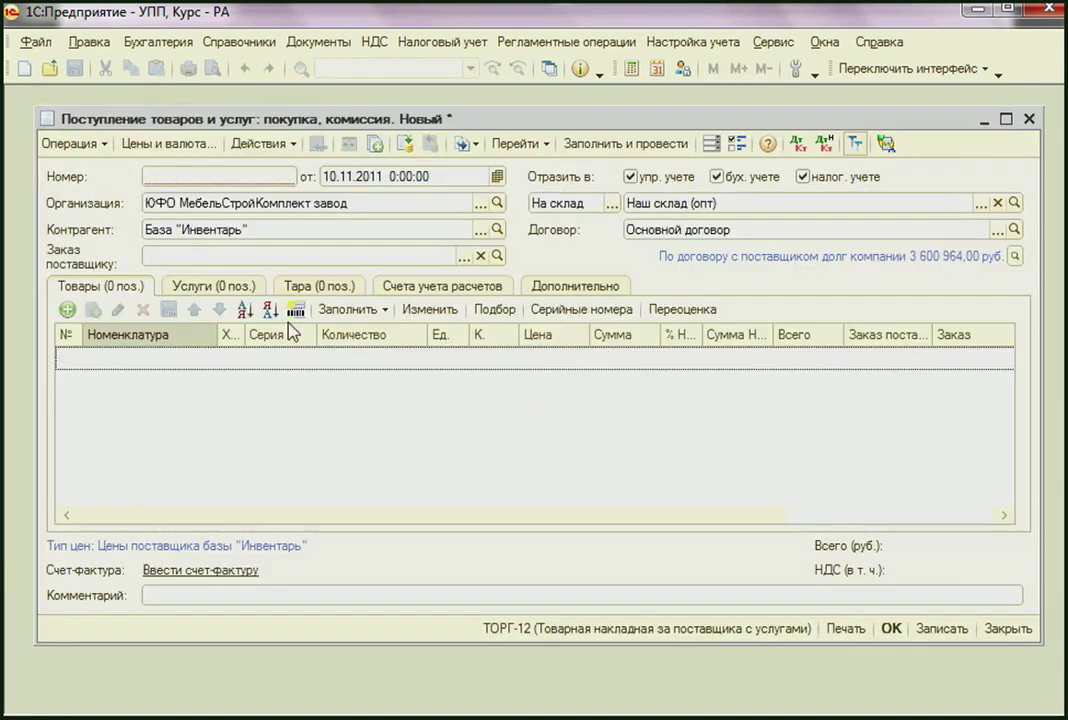
click(228, 286)
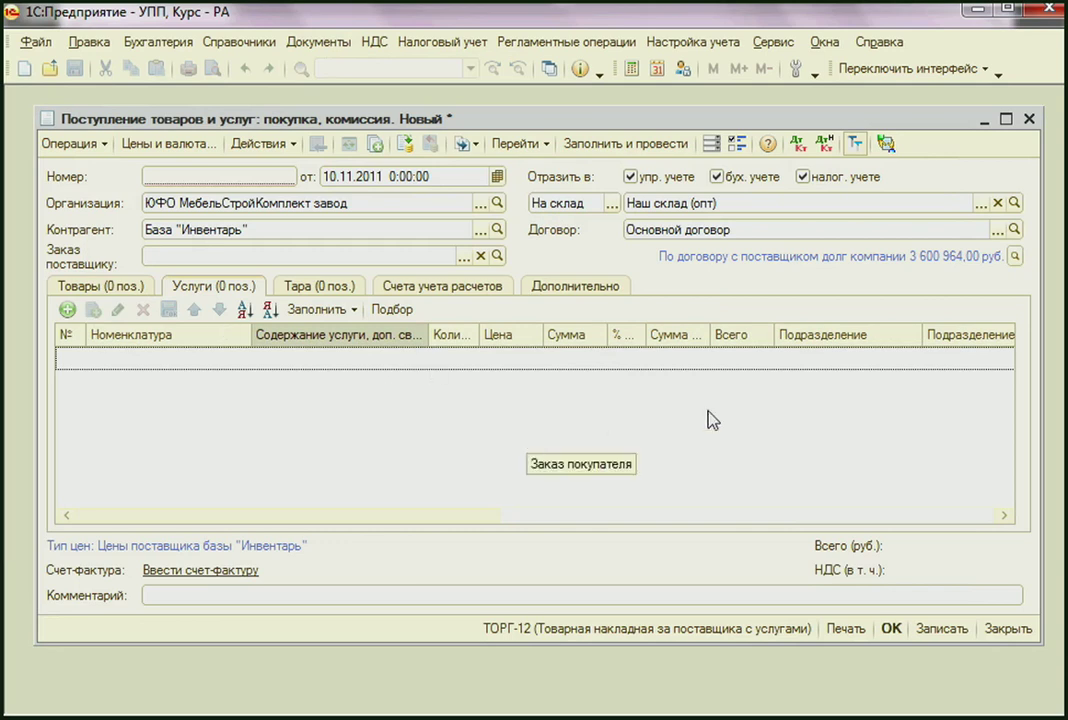
click(68, 311)
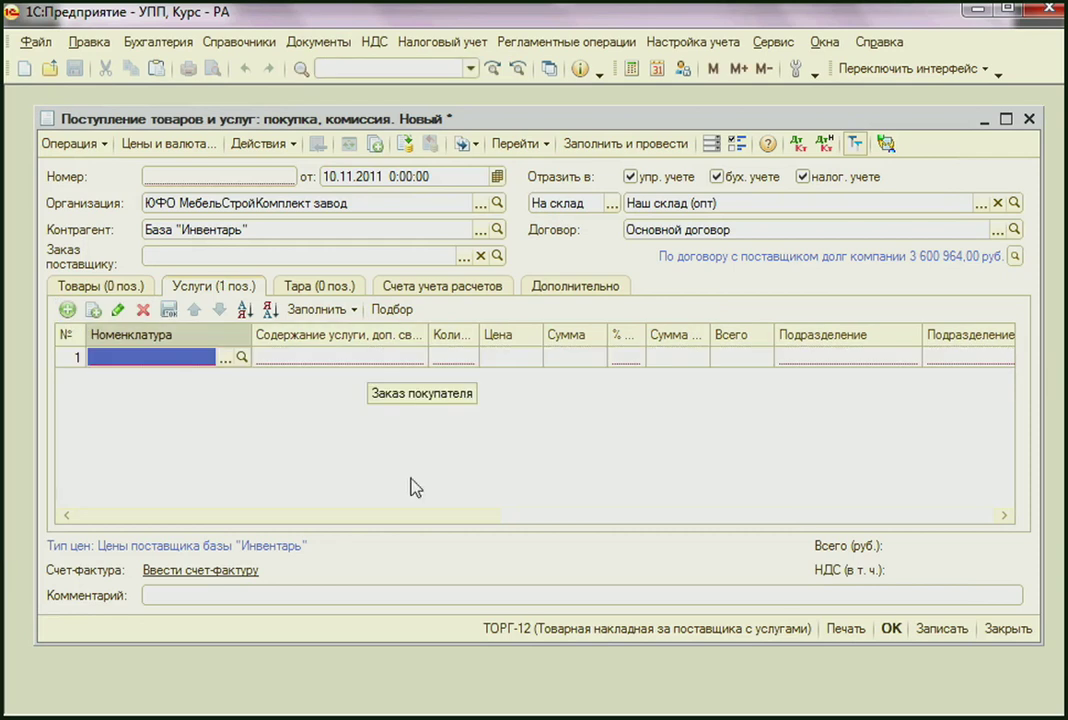
click(226, 357)
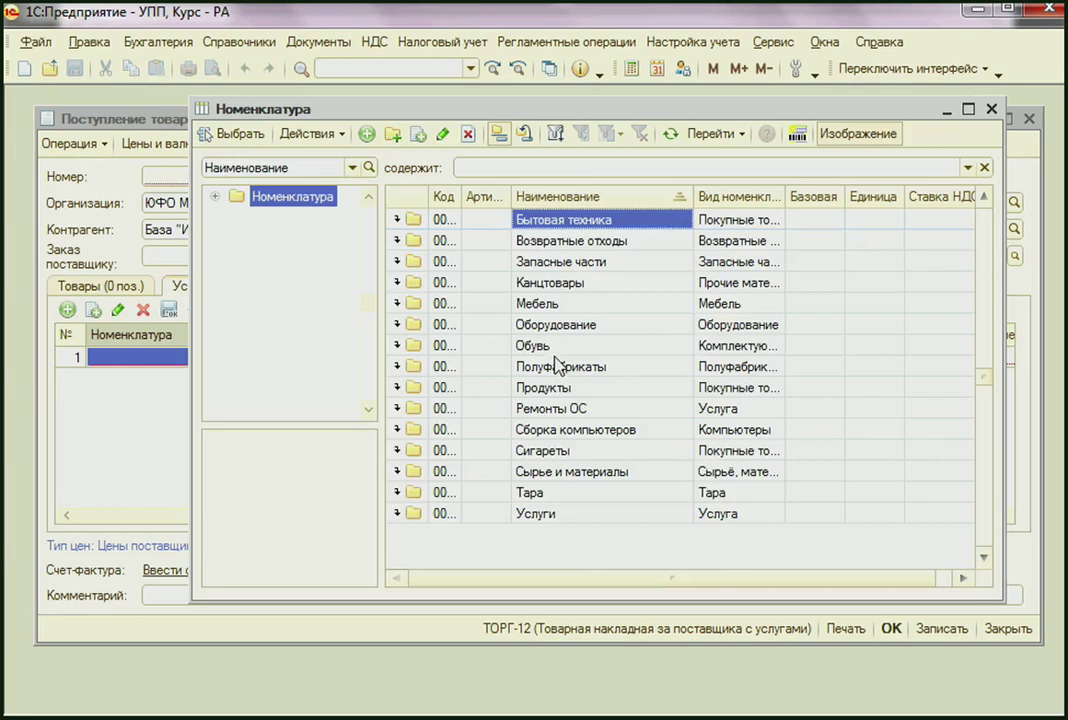
double_click(613, 513)
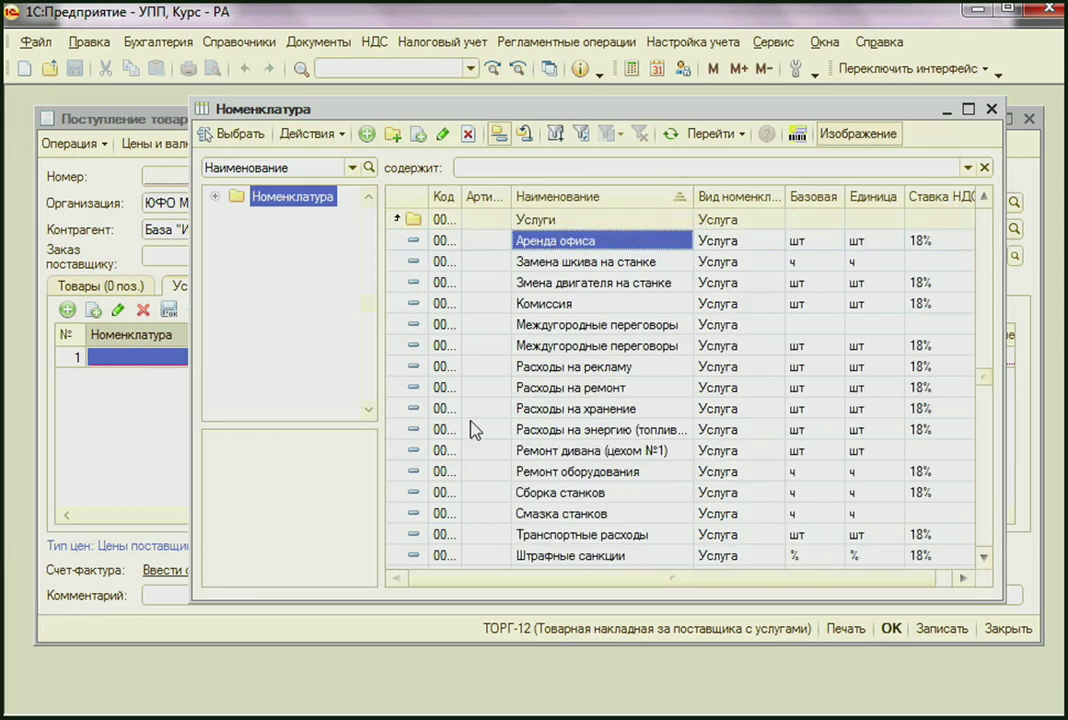
double_click(638, 394)
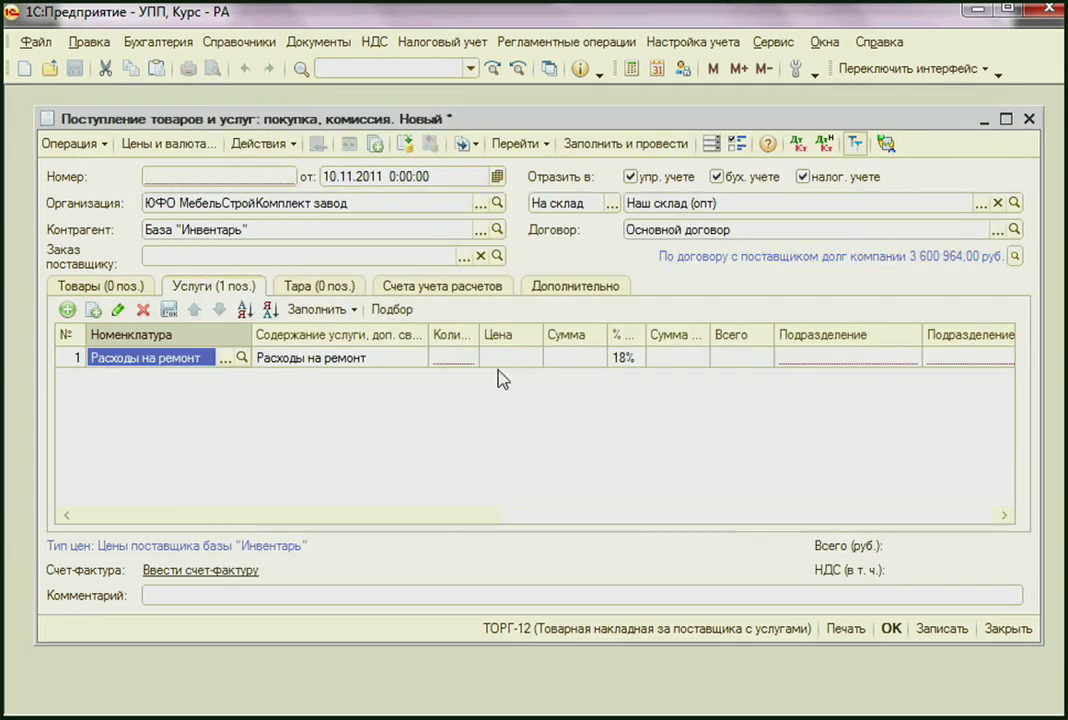
Set the repair service line's quantity to 1 and its price to 11 800.
click(473, 364)
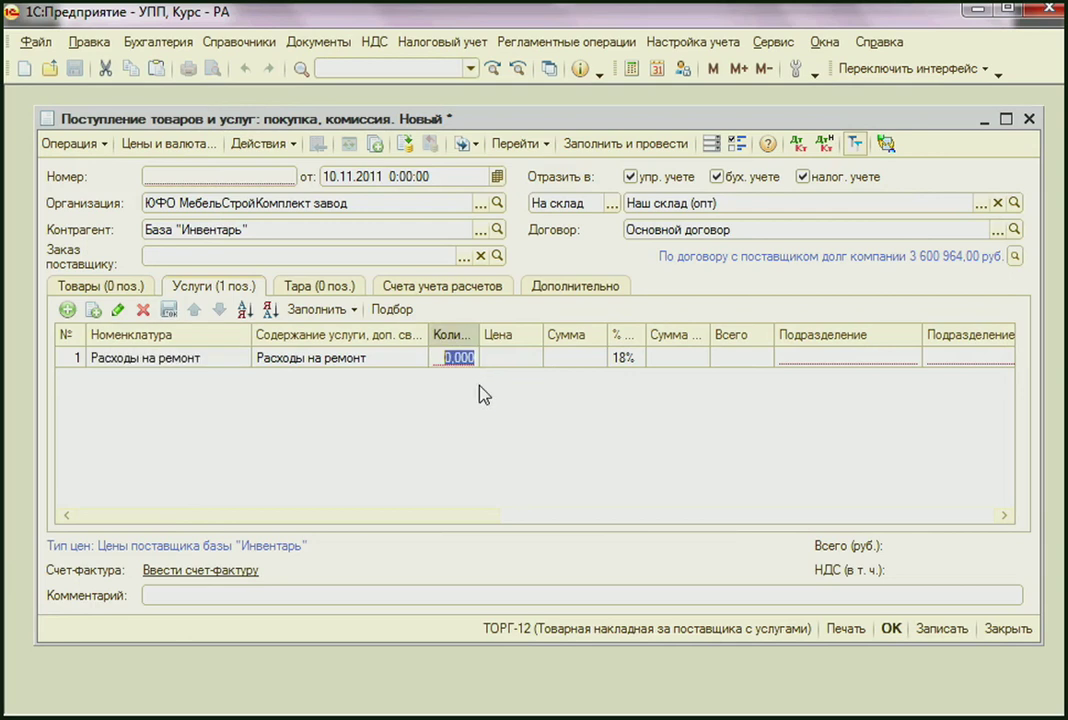
text(1)
click(529, 362)
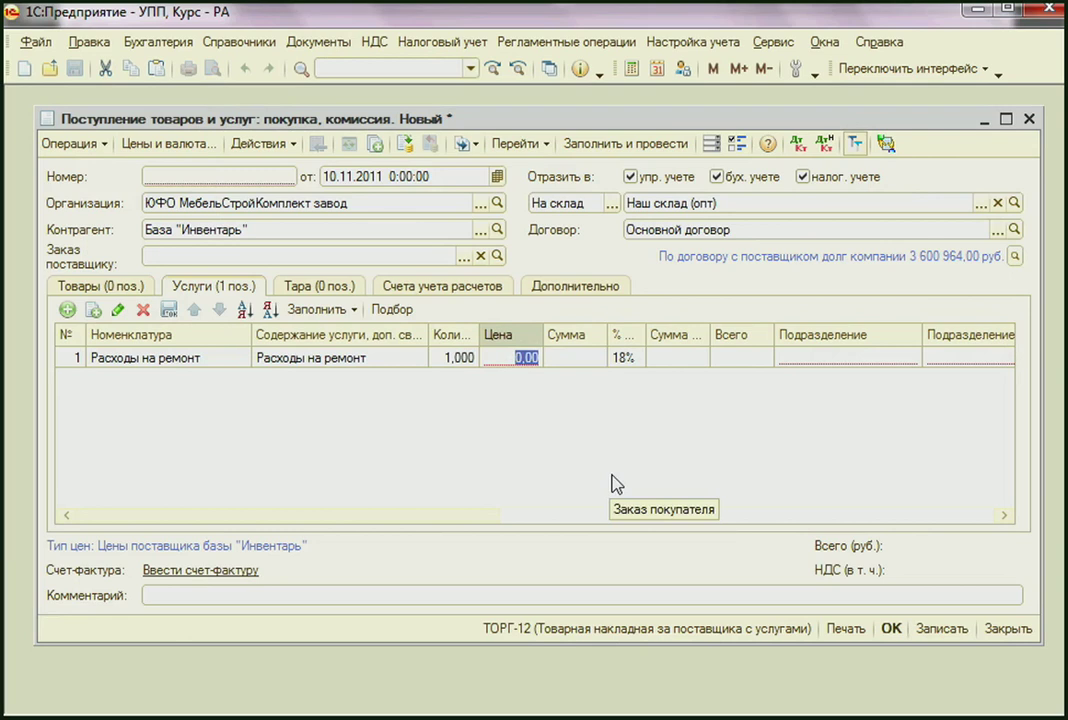
text(11)
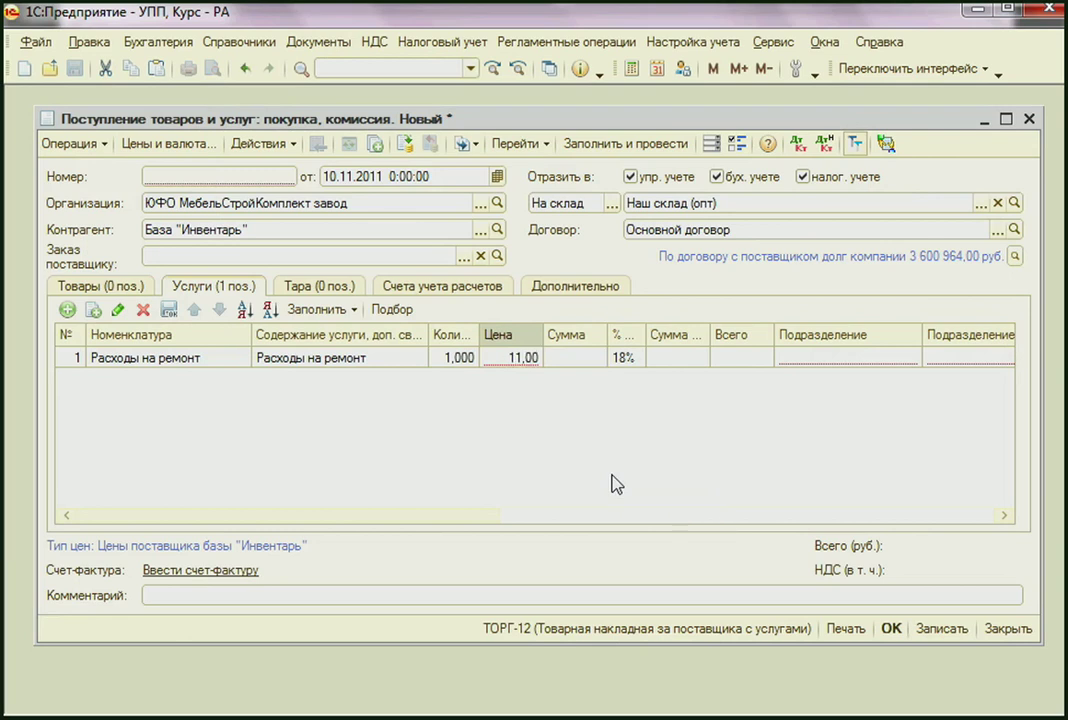
text(800)
key(Return)
key(Return)
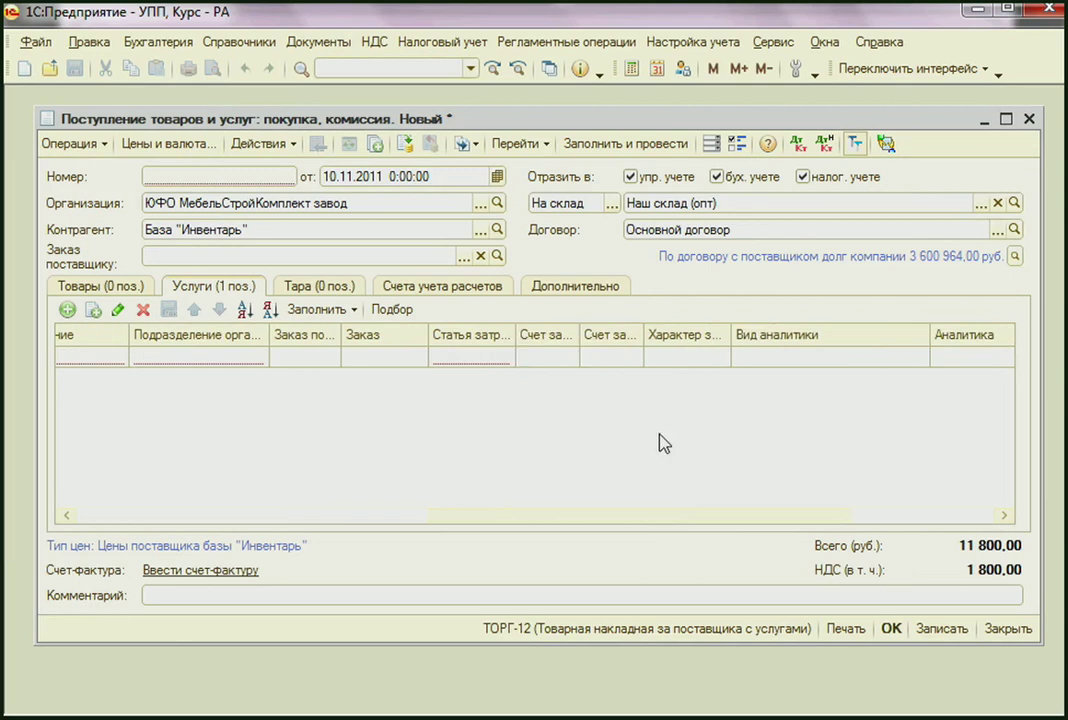
Widen the "Статья затрат" column, open the cost item directory from the service line and look through its entries.
drag(514, 334, 606, 334)
click(595, 360)
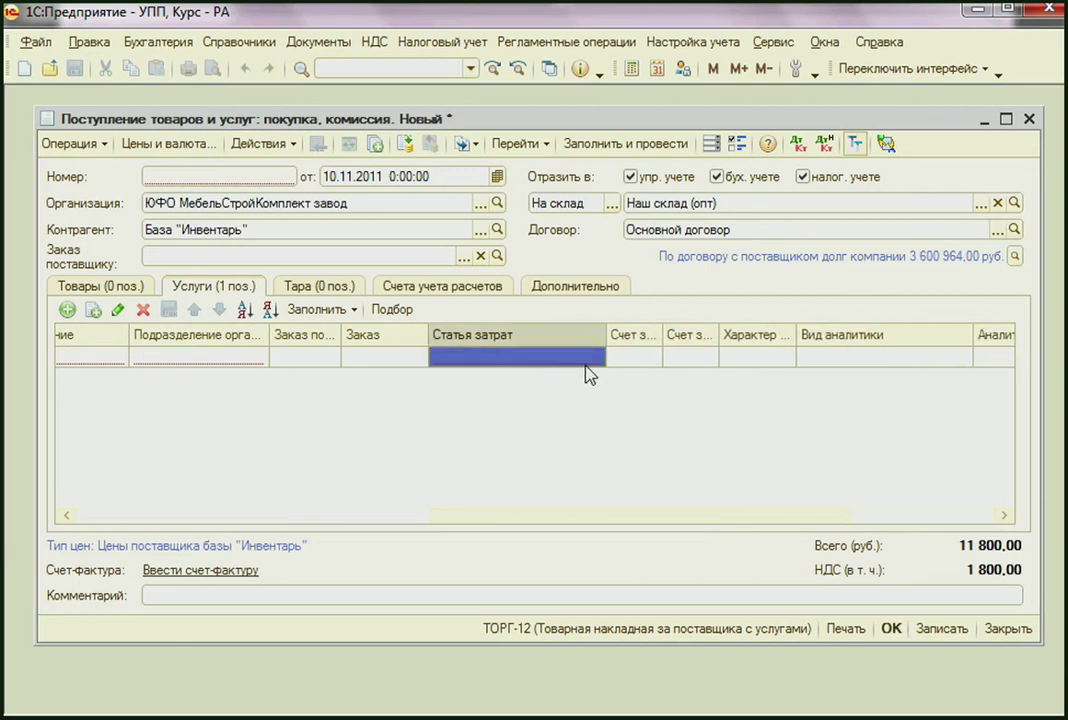
click(583, 362)
click(596, 358)
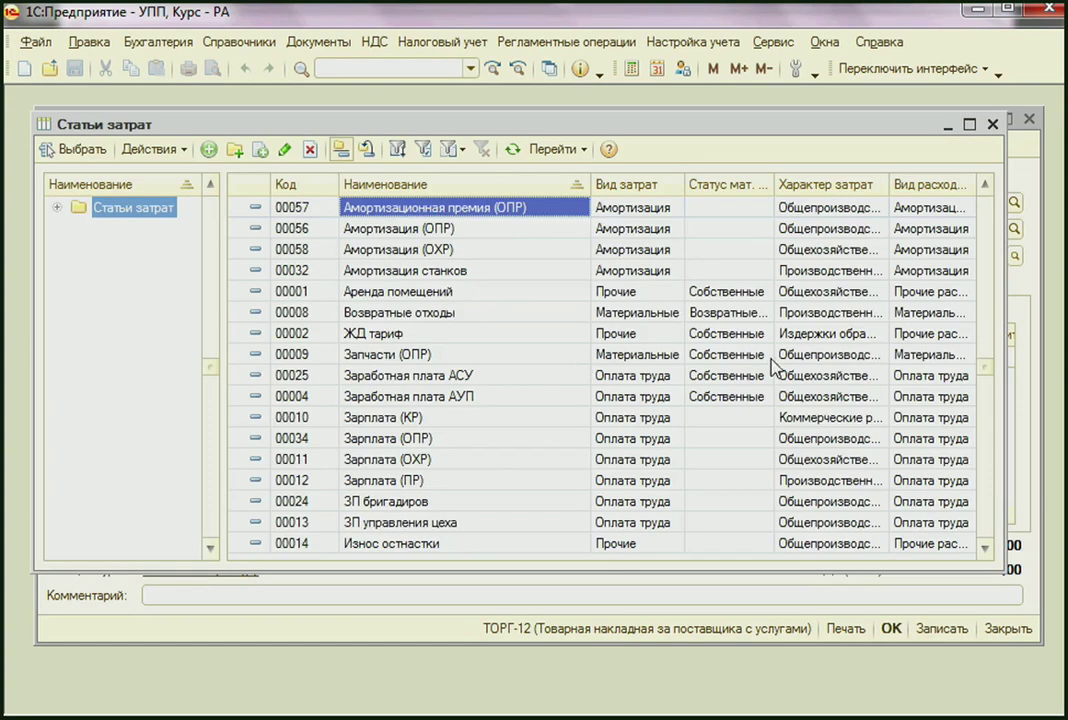
click(987, 455)
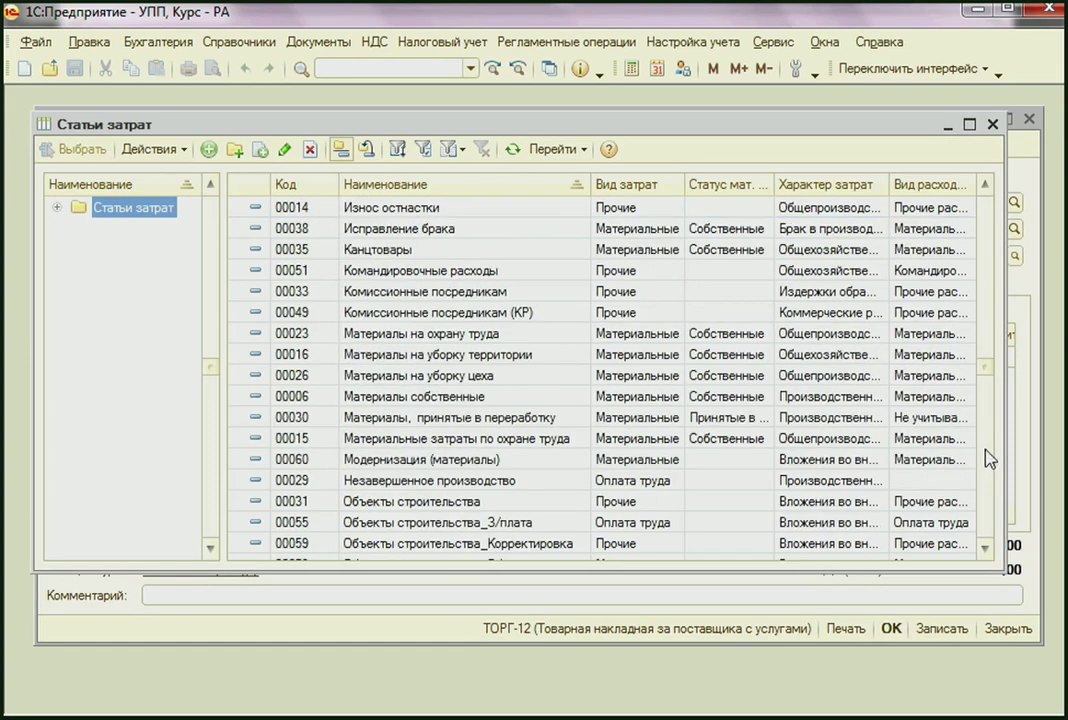
click(988, 515)
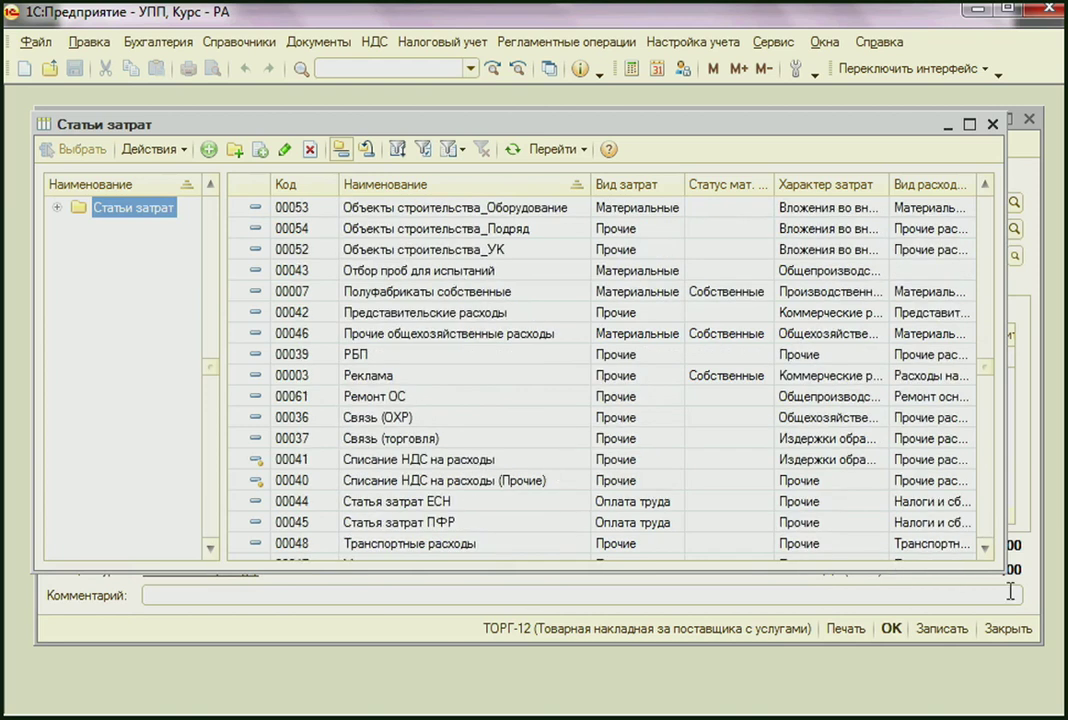
scroll(537, 428, up, 2)
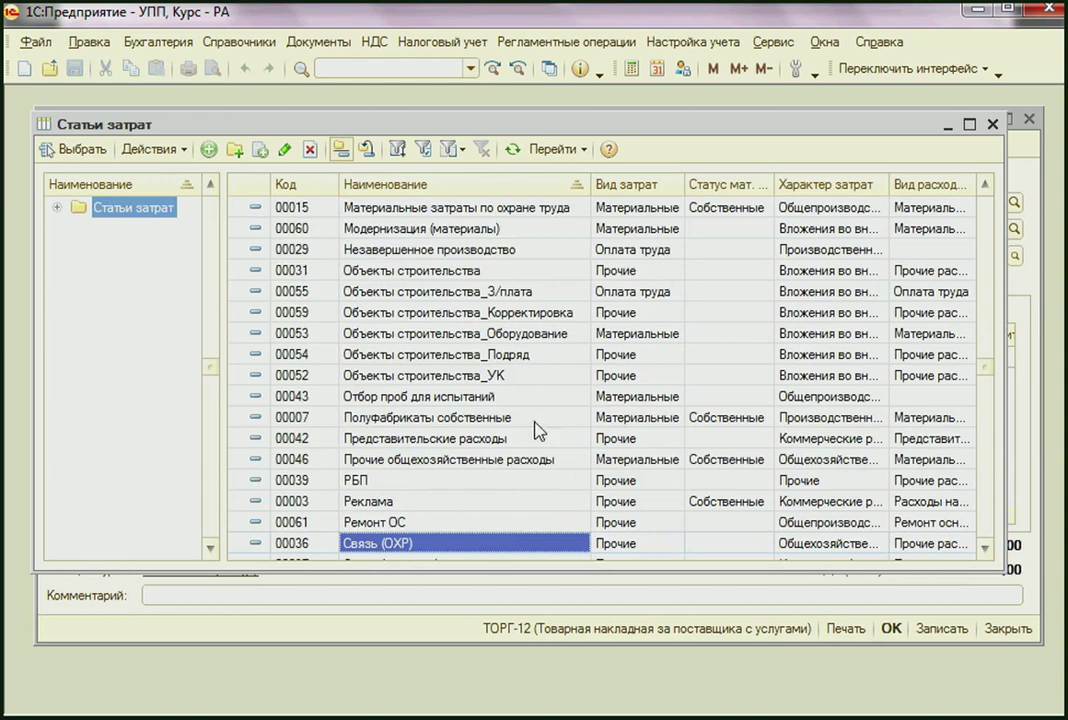
Create a cost item named "Расходы на НИОКР" with the cost nature "Не учитываемые в управленческом учете".
click(218, 150)
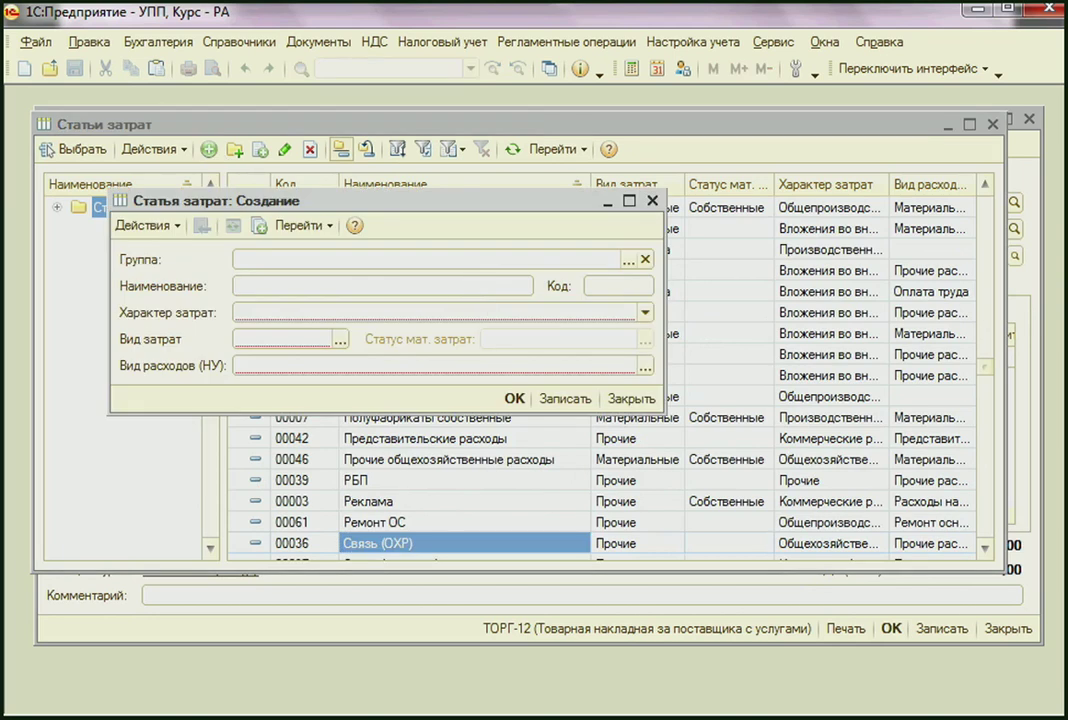
text(Расходы на Н)
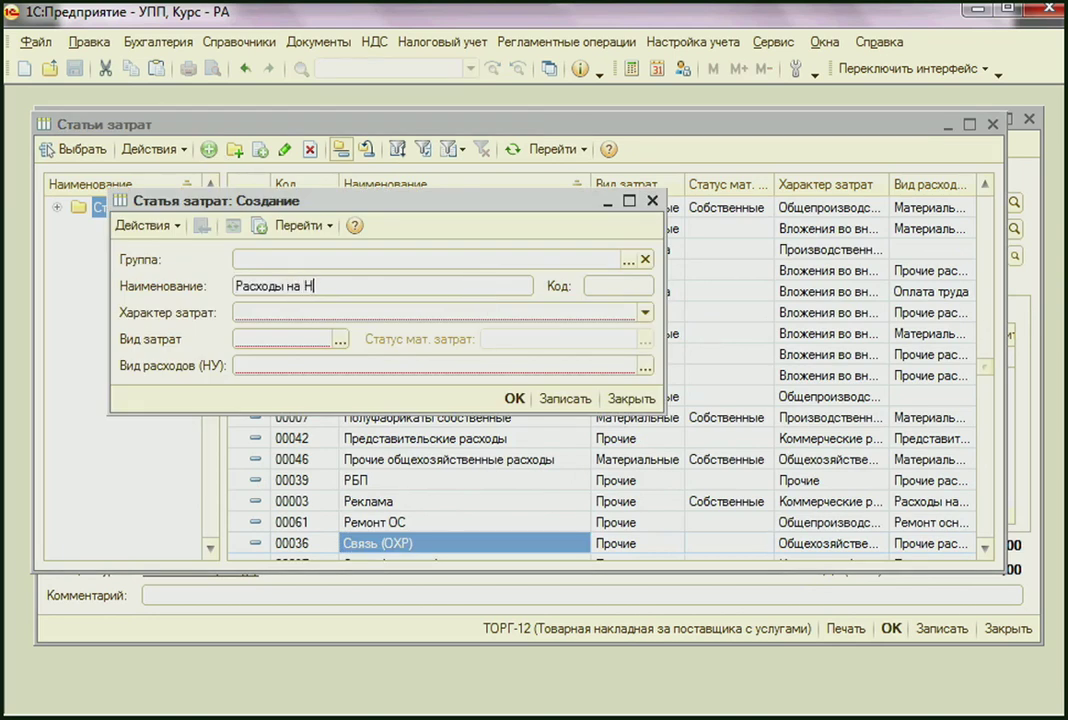
text(ИОКР)
click(645, 313)
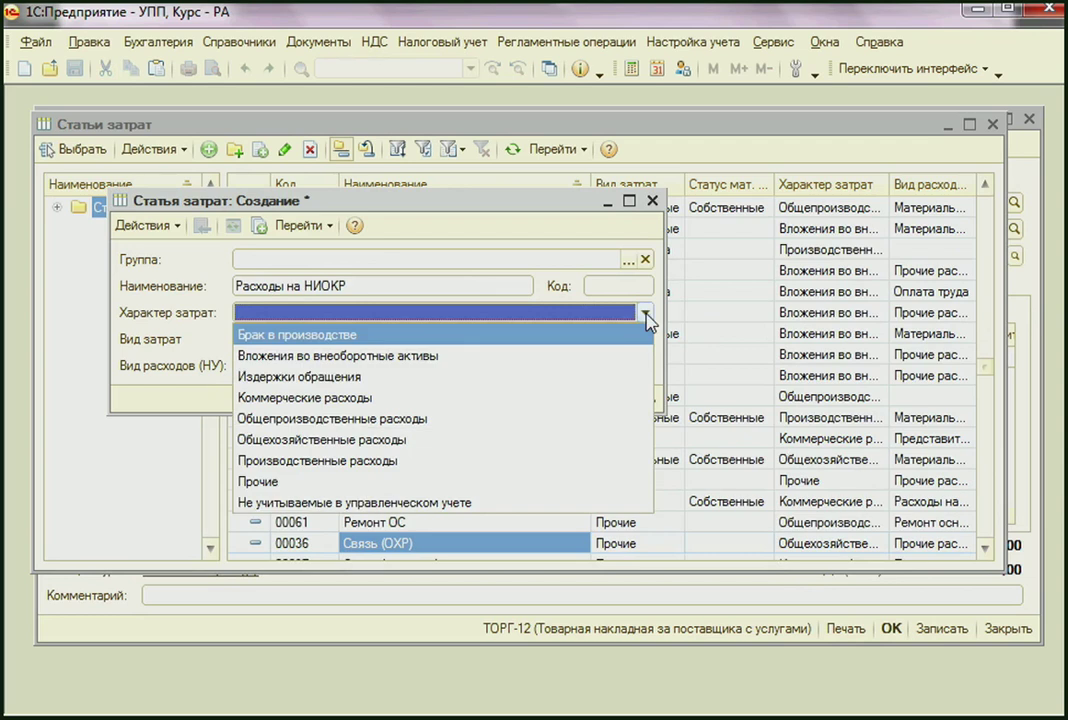
click(582, 503)
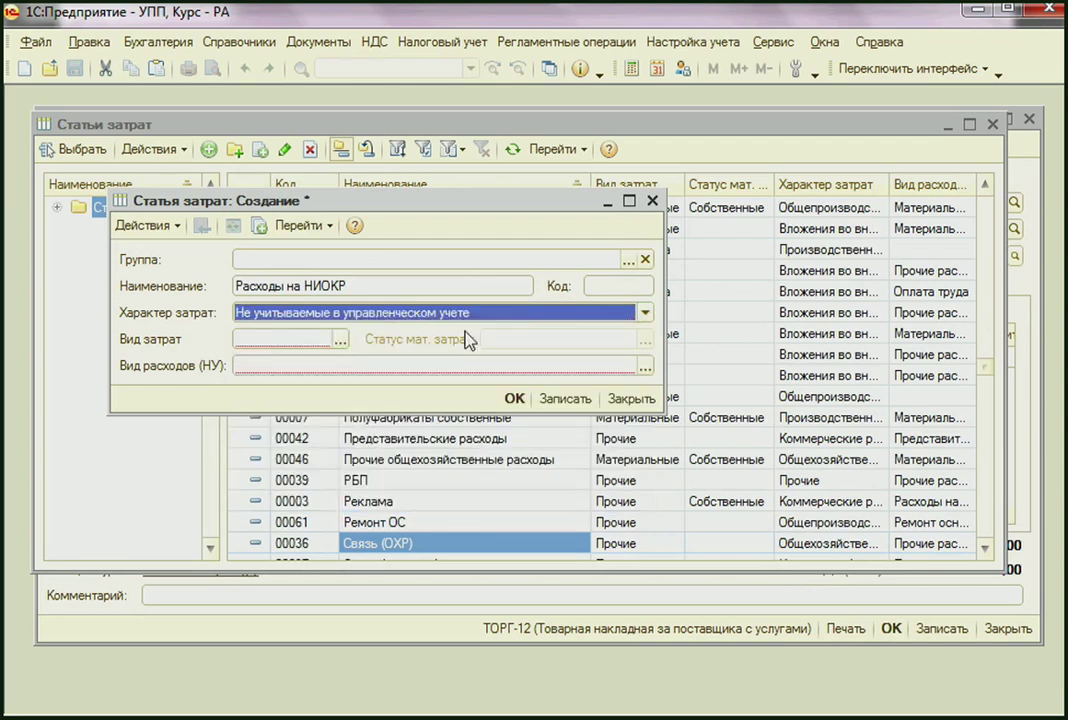
Set the new item's cost type to "Прочие" and tax expense type to "НИОКР", then save it and assign it to the service line.
click(340, 339)
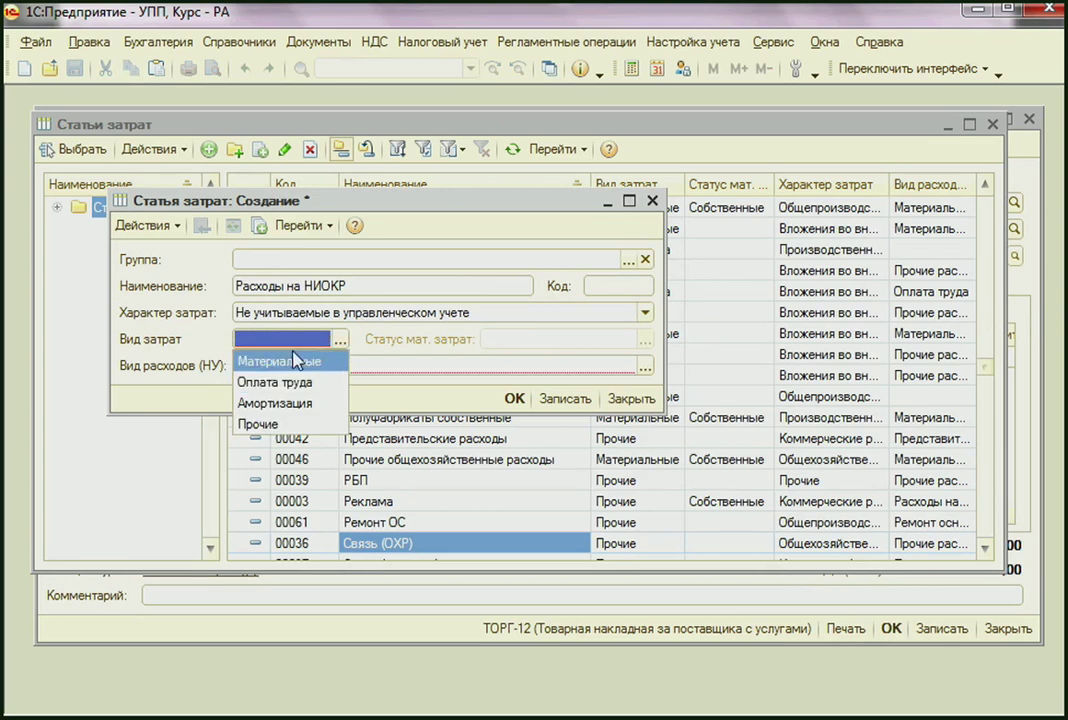
click(315, 425)
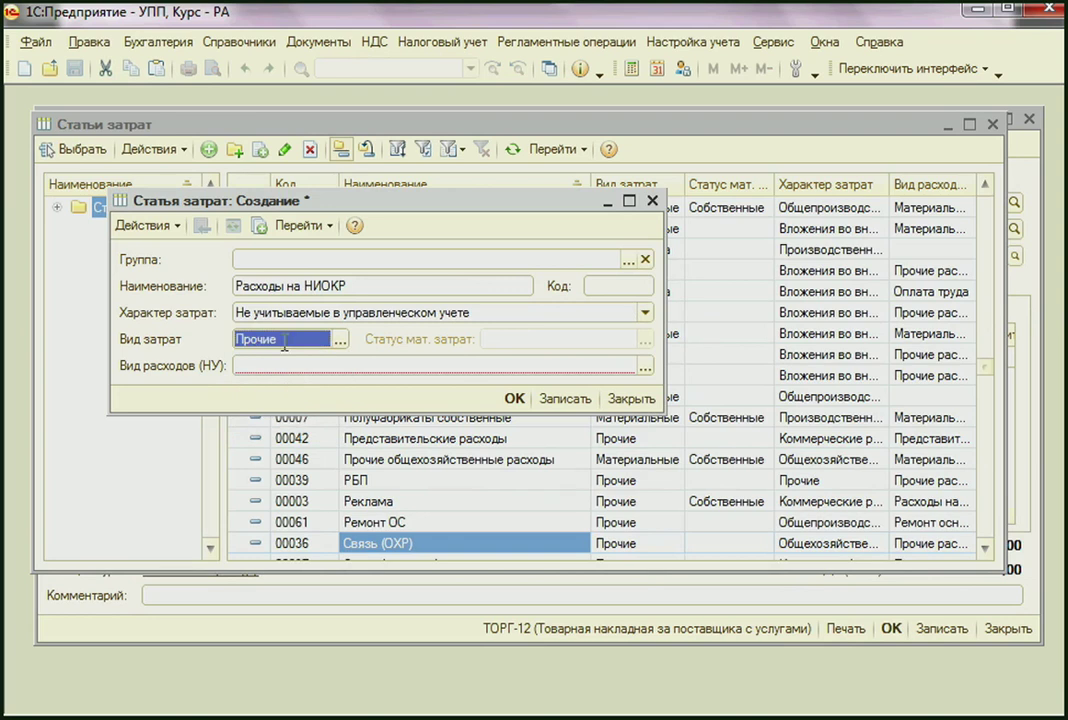
click(646, 369)
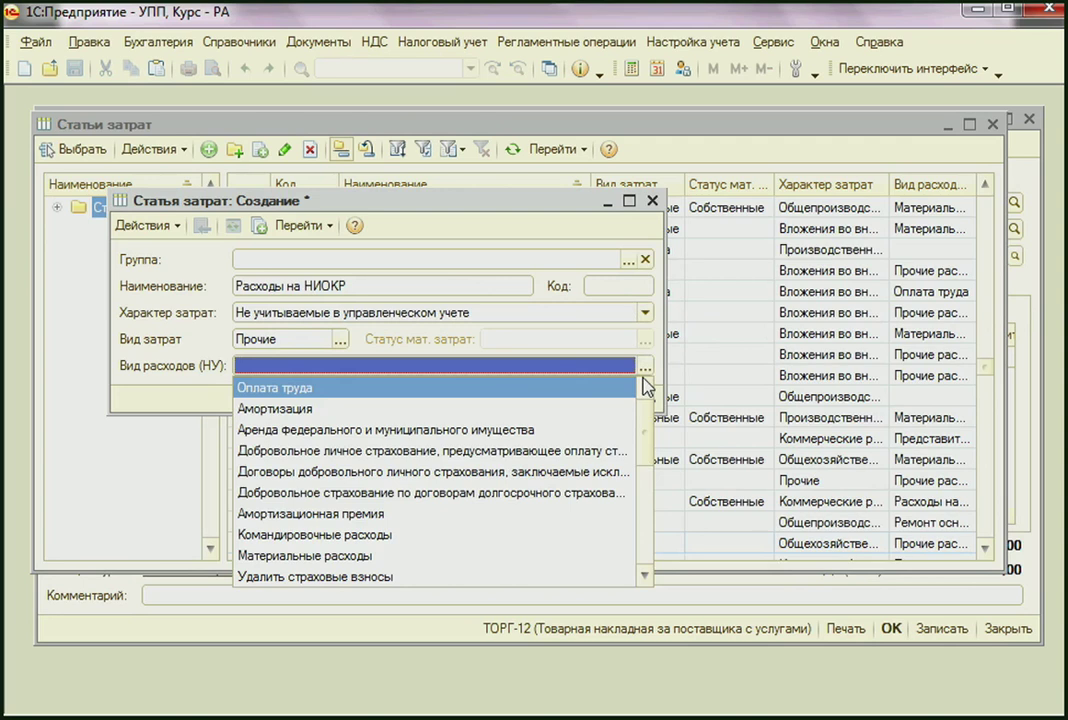
click(436, 544)
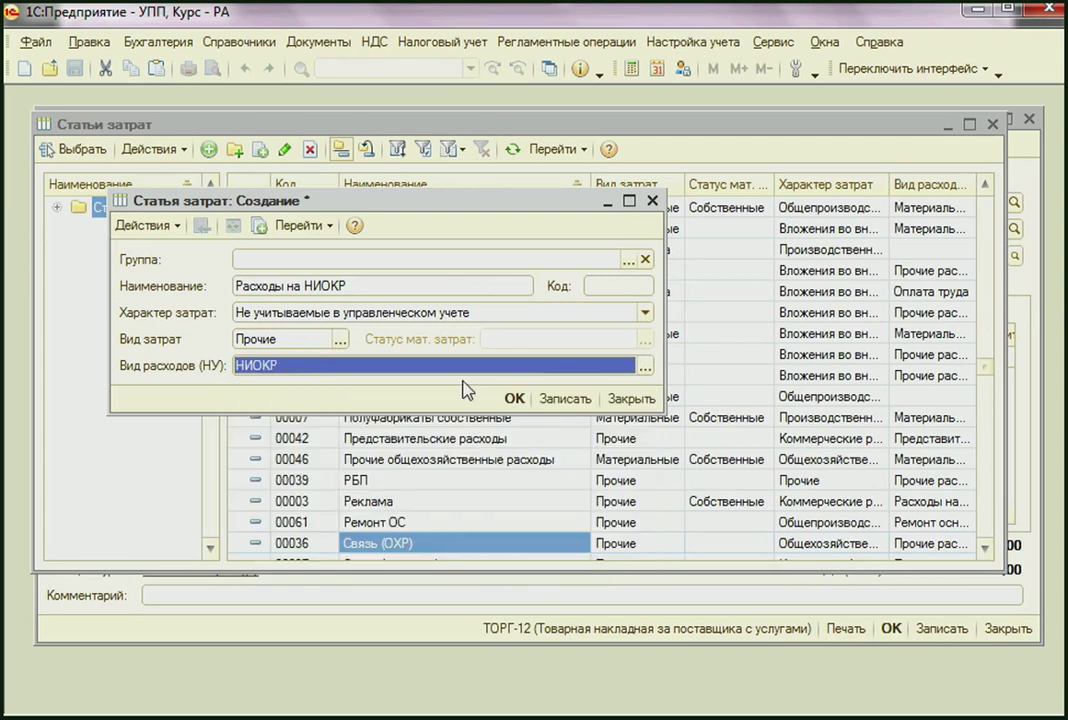
click(550, 400)
click(512, 400)
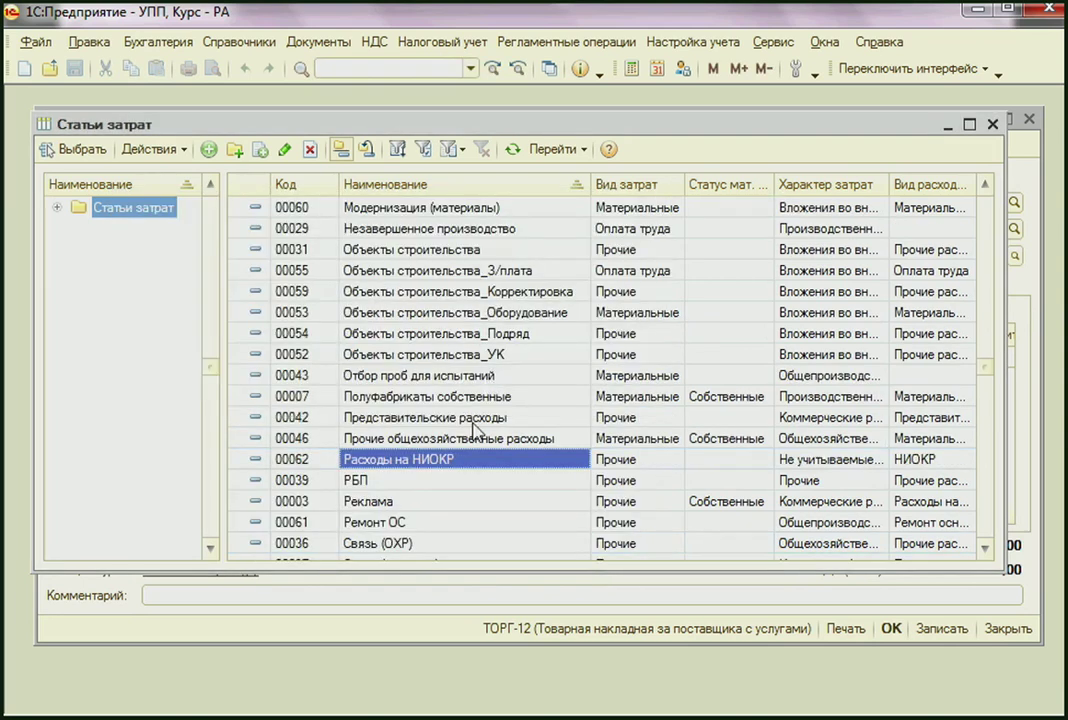
double_click(444, 466)
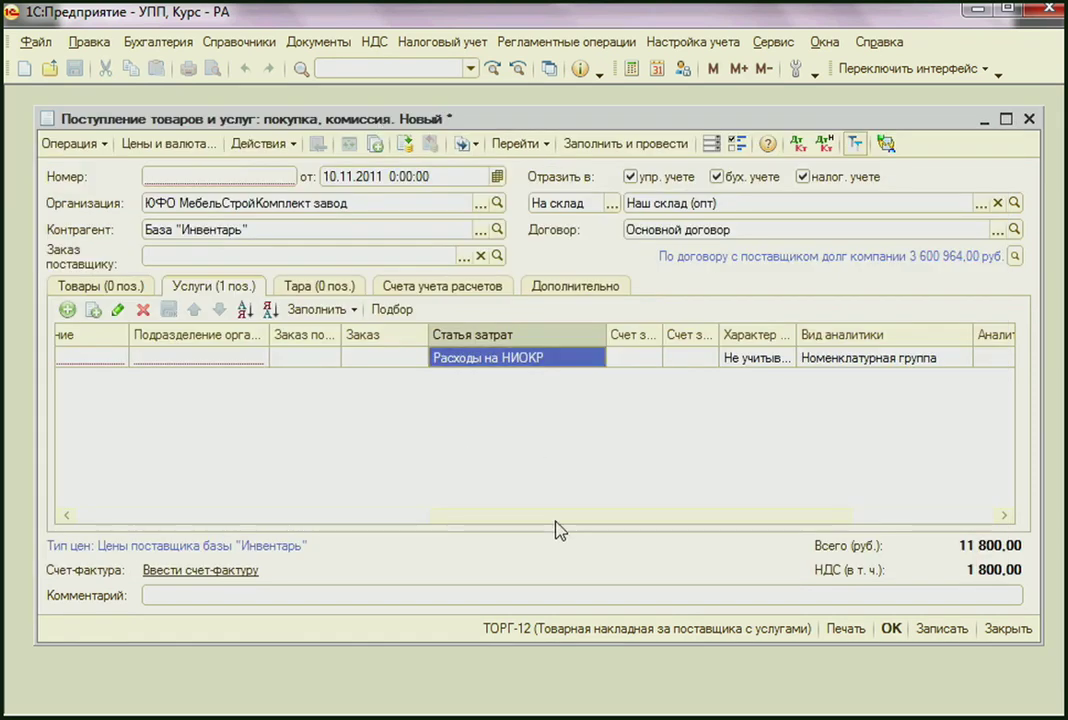
Widen the cost account columns and set the service line's accounting cost account (БУ) to 08.08.
drag(560, 530, 577, 527)
scroll(577, 527, right, 3)
drag(474, 335, 563, 335)
drag(417, 335, 513, 339)
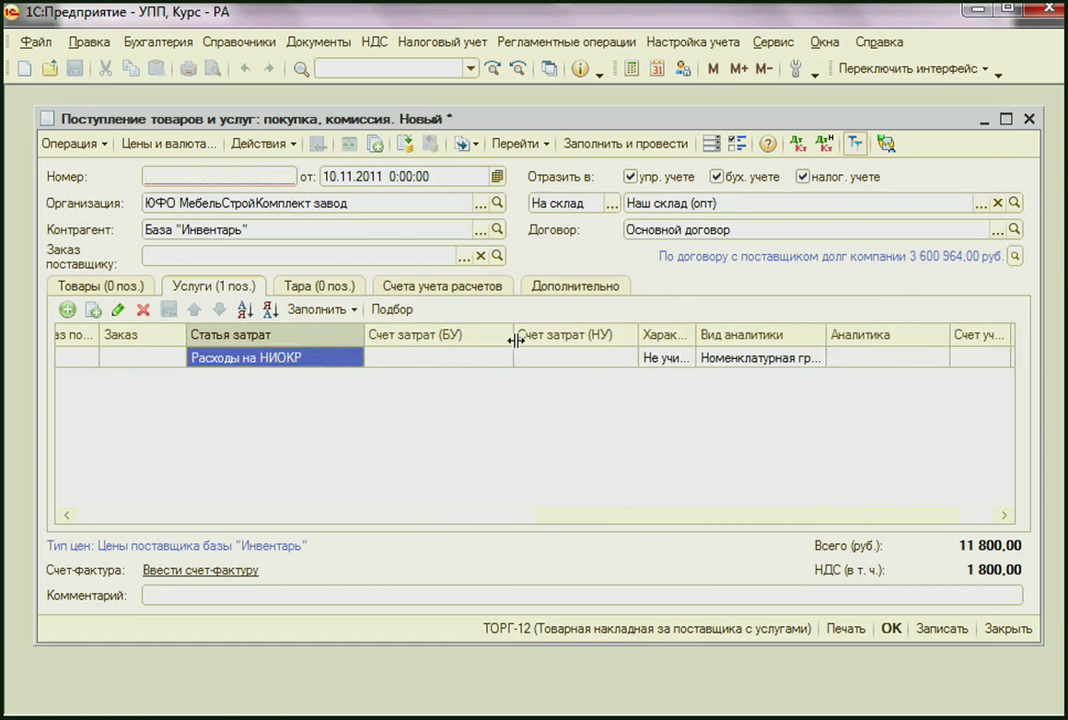
click(486, 362)
click(482, 360)
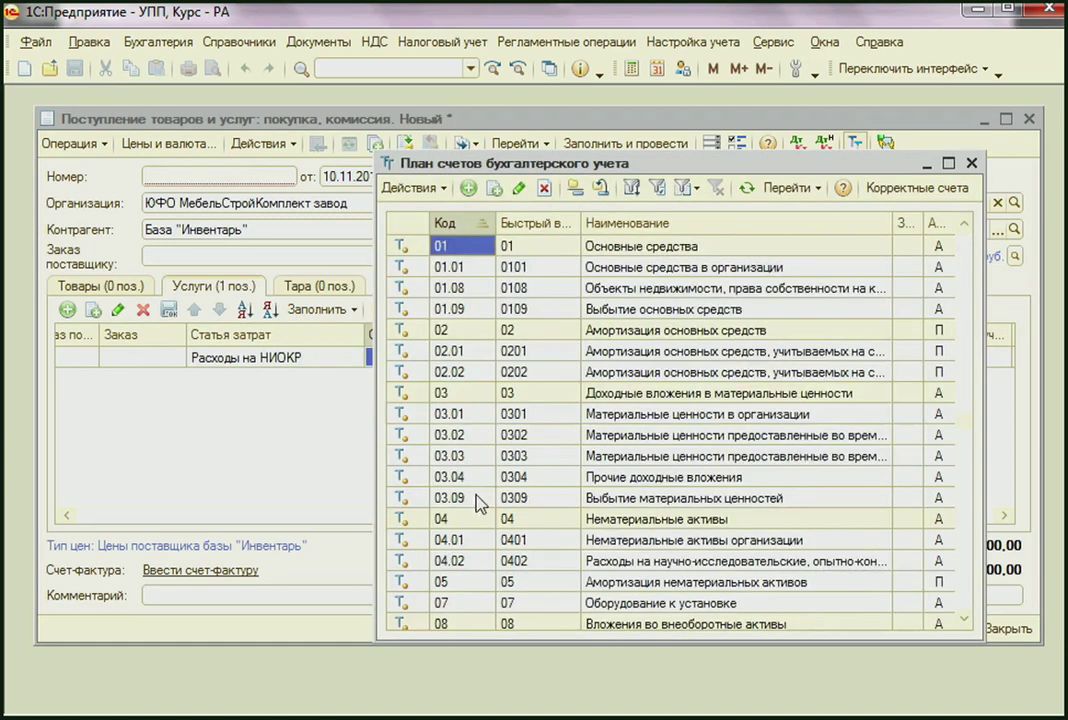
click(472, 500)
scroll(489, 489, down, 3)
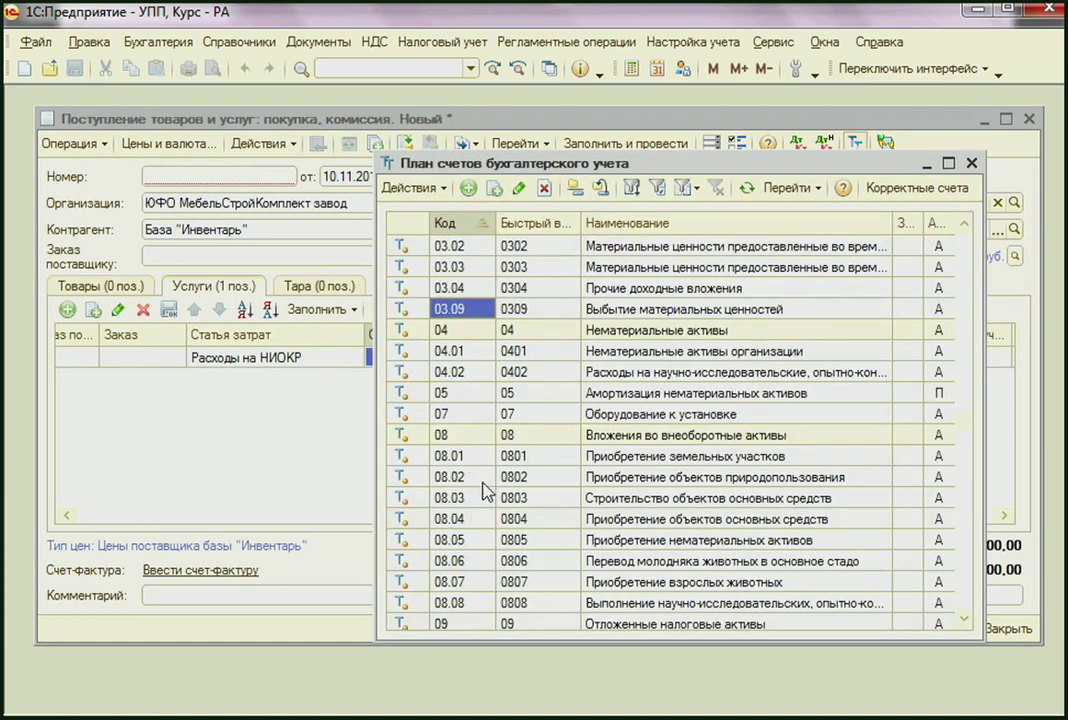
click(638, 604)
double_click(640, 606)
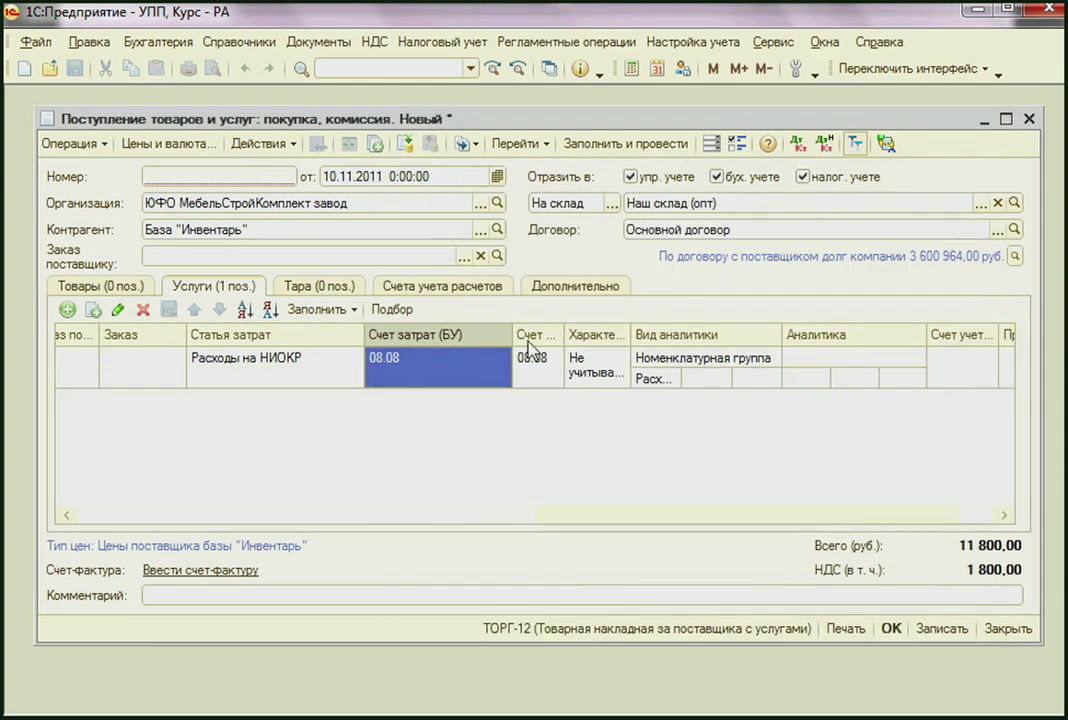
Widen the analytics type column and set the line's "Номенклатурная группа" analytics to "Кофеварки".
drag(741, 334, 784, 334)
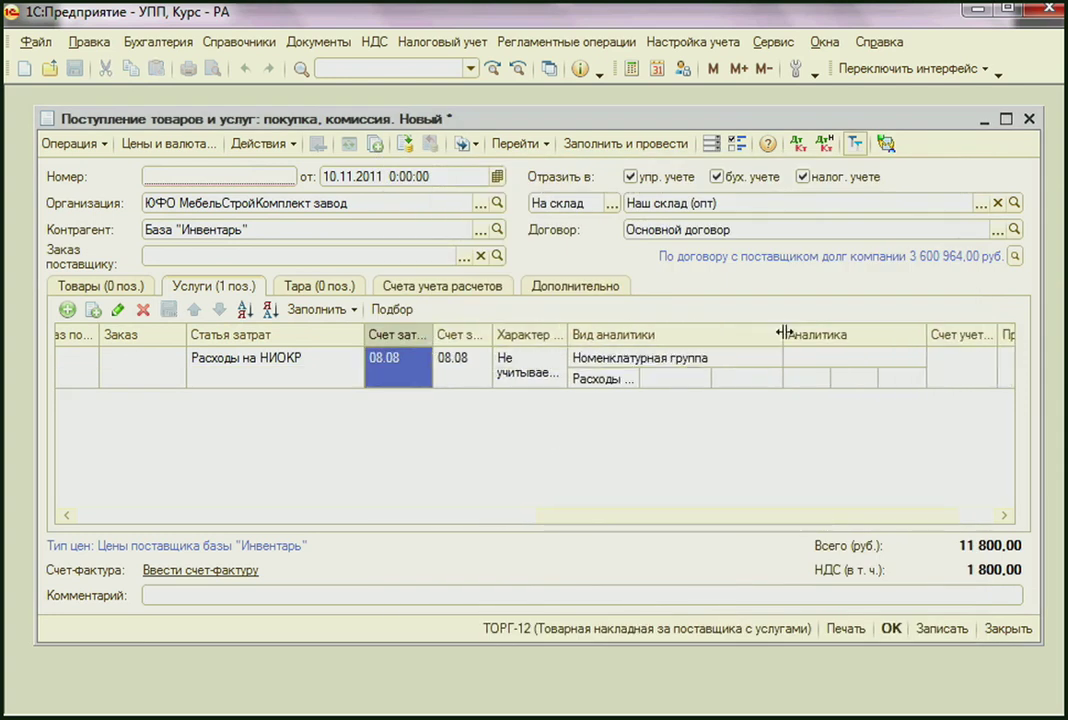
click(899, 365)
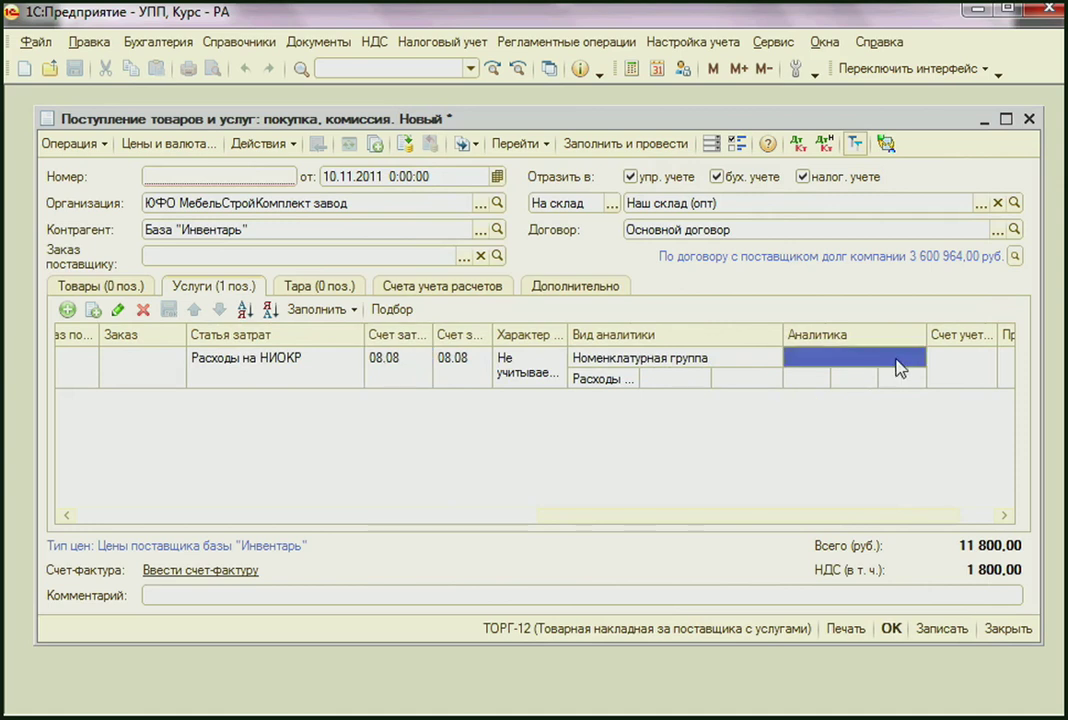
click(899, 366)
click(899, 362)
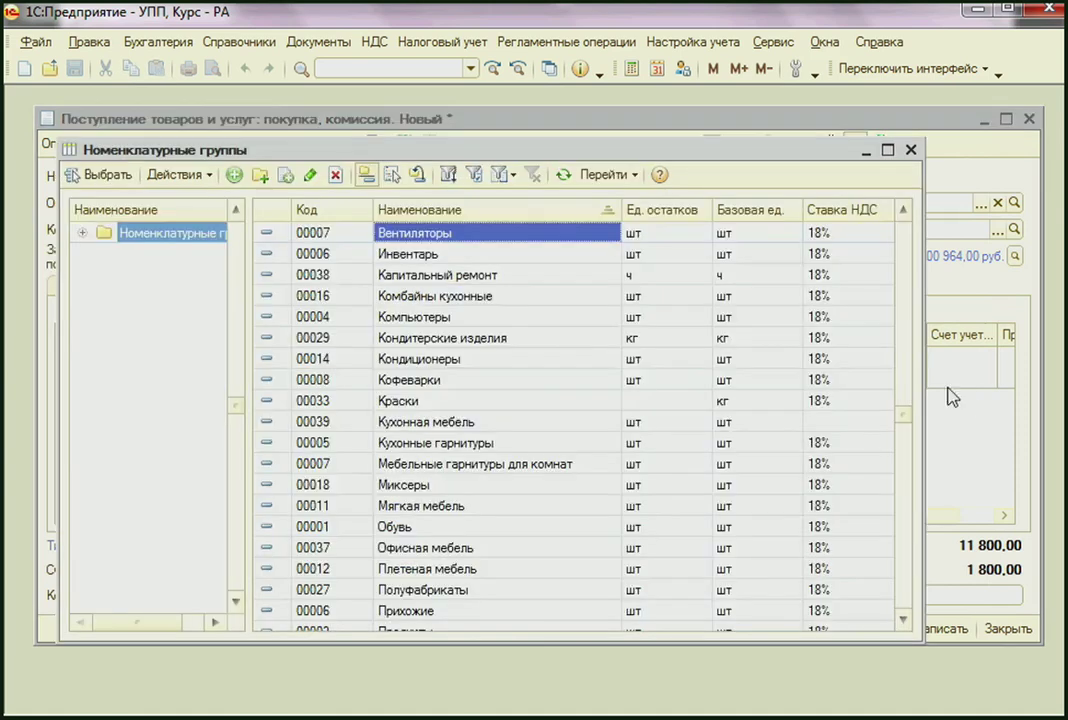
double_click(336, 378)
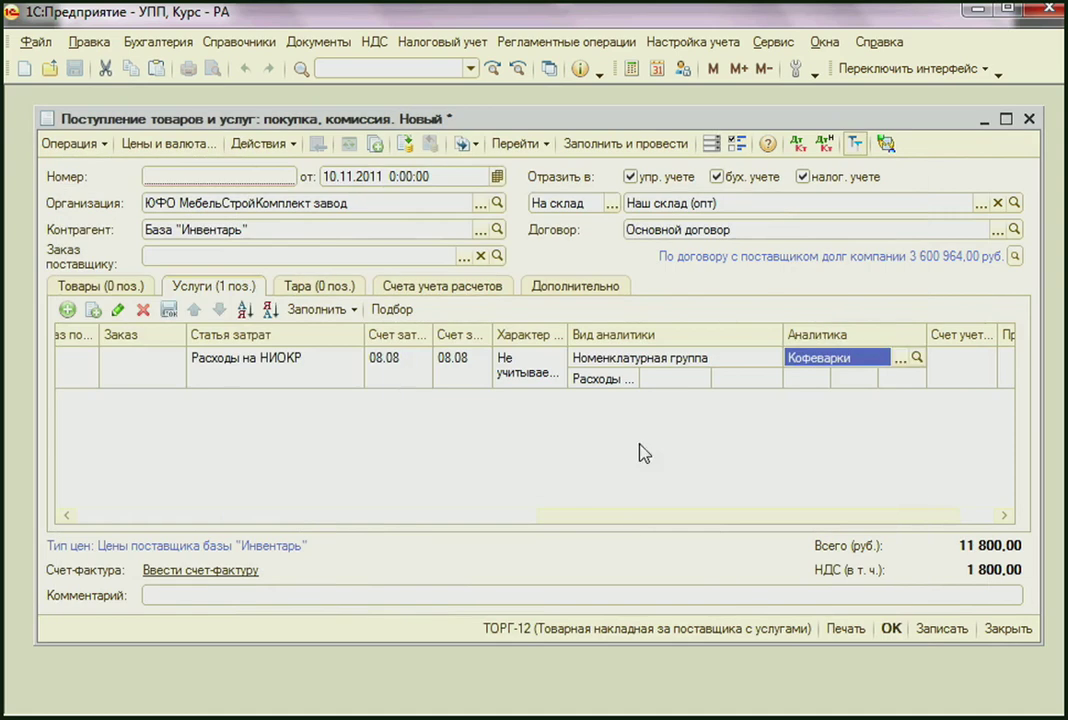
Set the line's R&D expense analytics to "Опытный образец" from the "НИОКР" group.
click(816, 381)
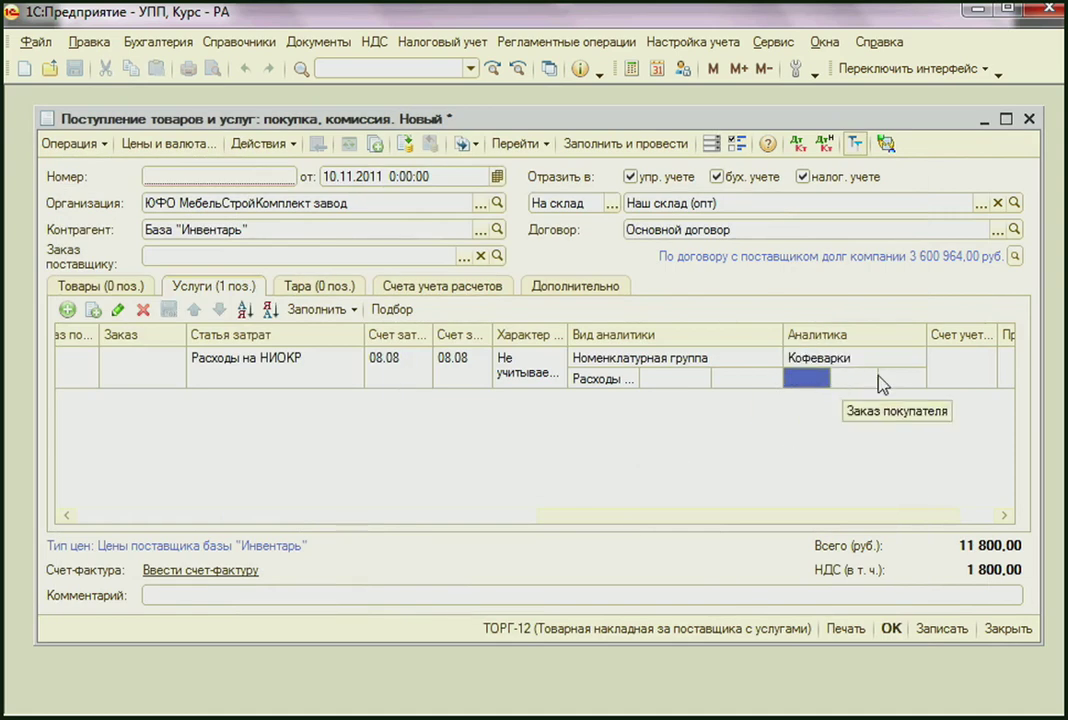
click(800, 378)
click(804, 380)
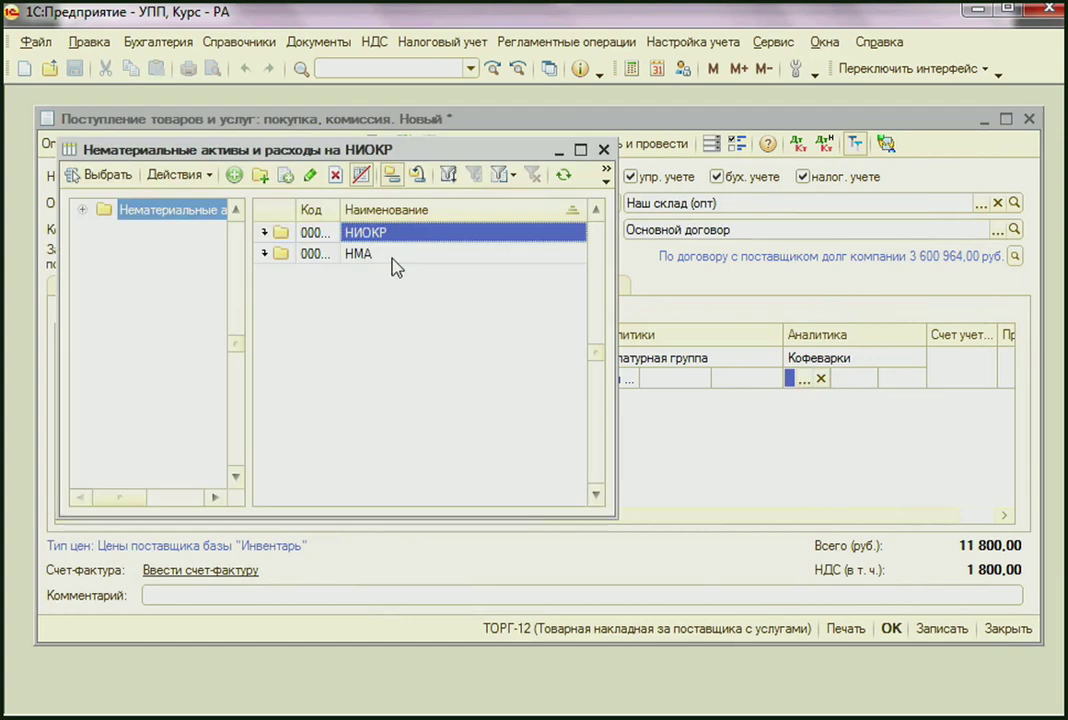
double_click(386, 234)
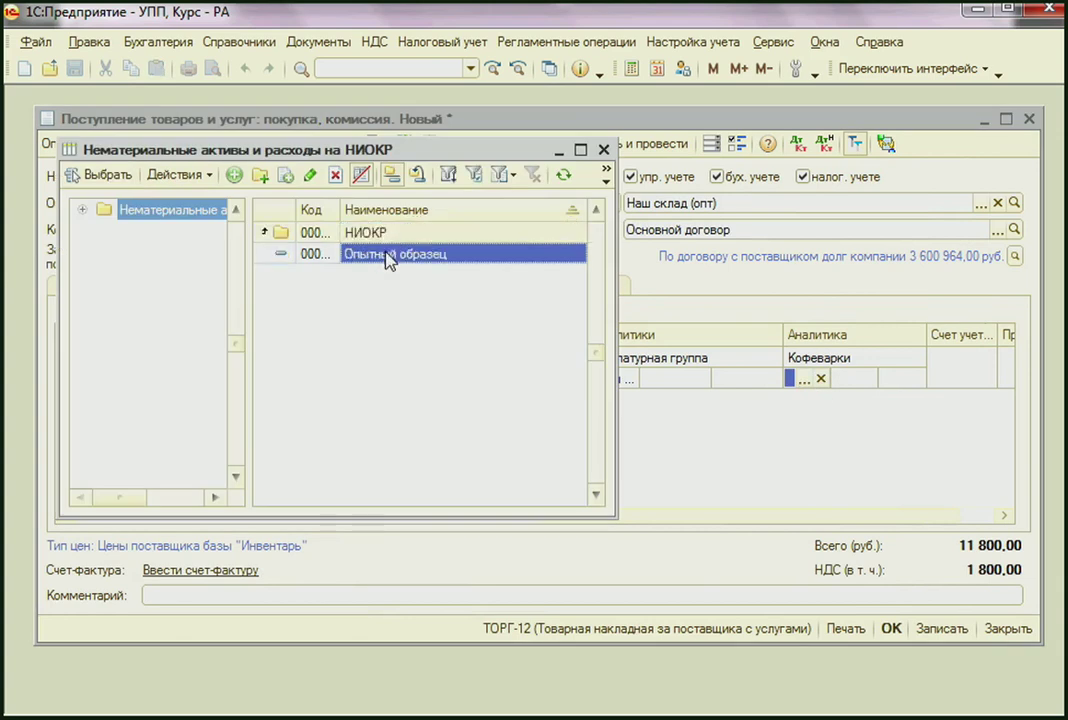
double_click(388, 256)
drag(782, 336, 697, 345)
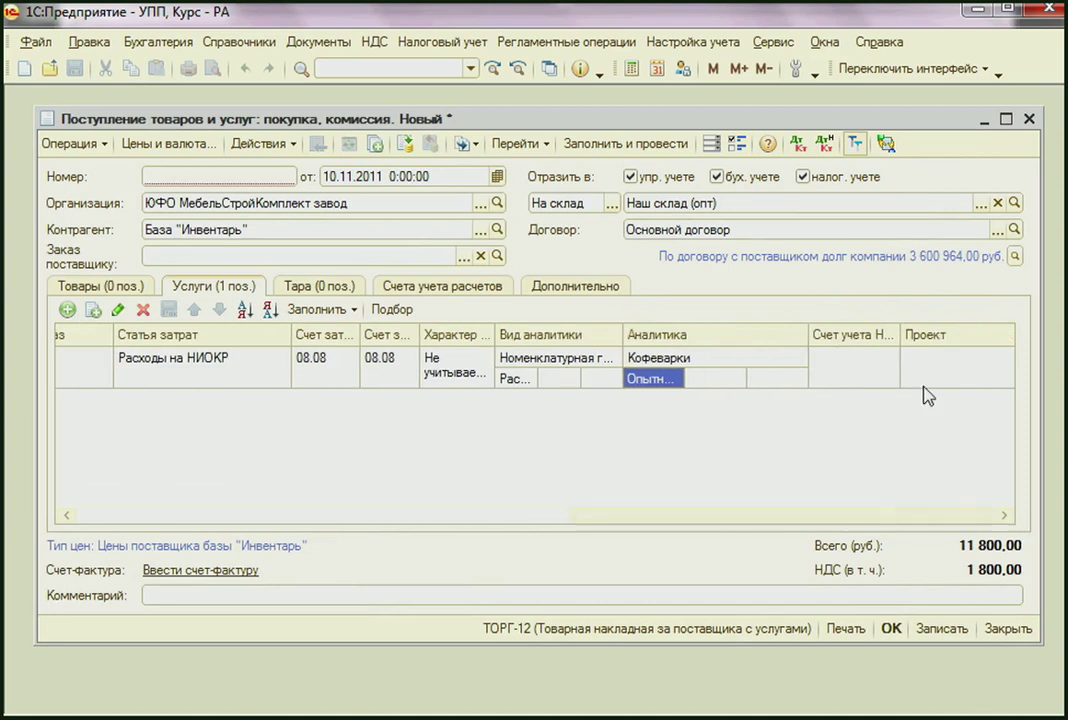
Set the line's VAT account to 19.04 and post the goods and services receipt.
click(873, 362)
click(877, 362)
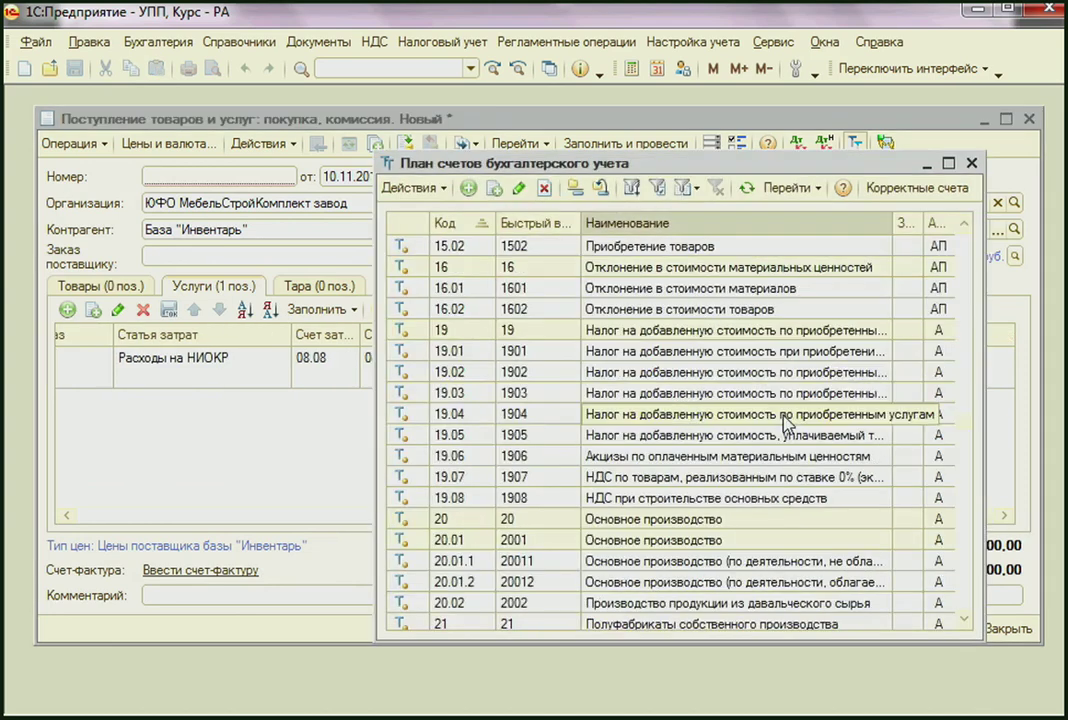
click(784, 418)
double_click(784, 414)
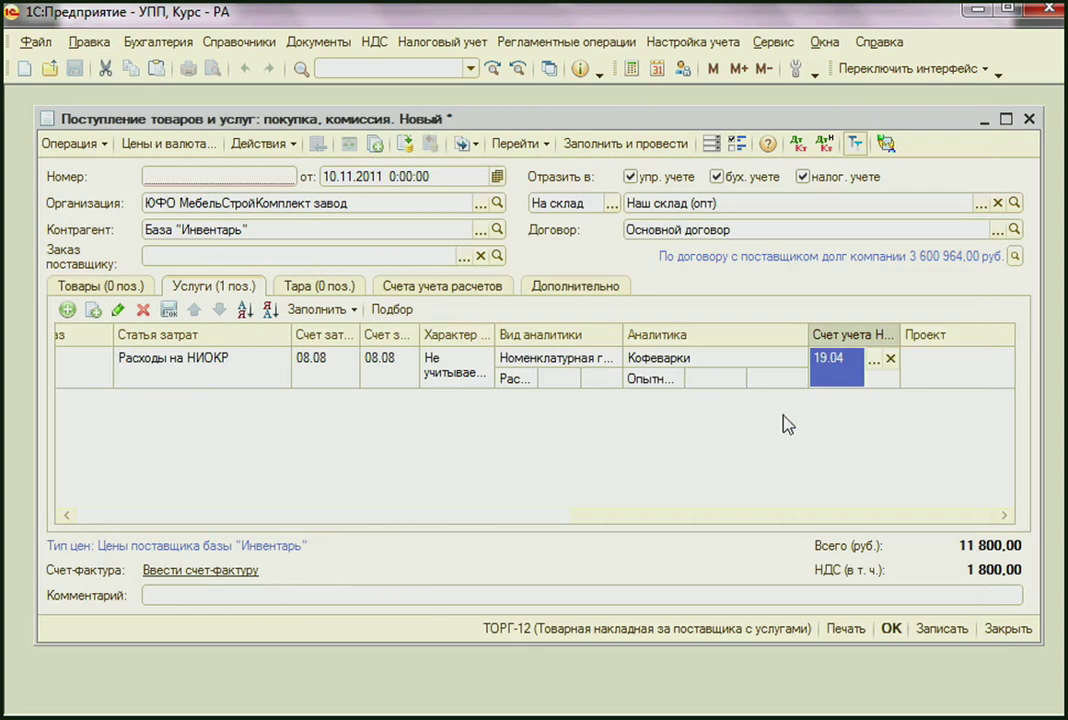
drag(810, 335, 755, 335)
click(140, 453)
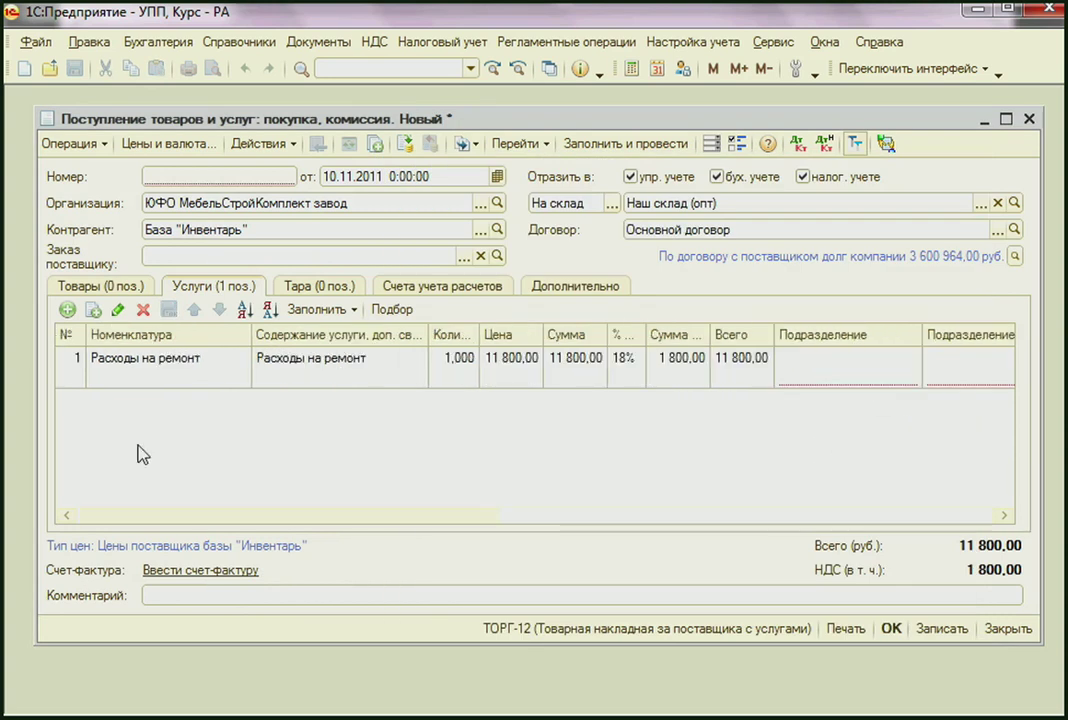
click(406, 145)
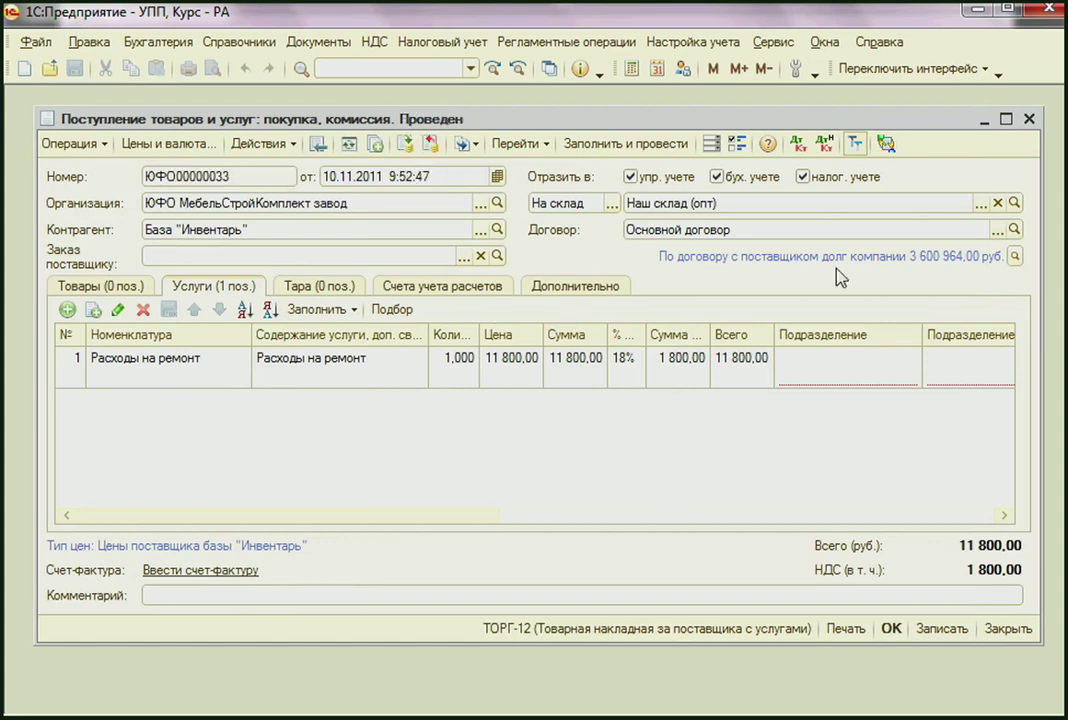
Review the debit account, credit account and amount in the accounting entries posted by the services receipt.
click(798, 143)
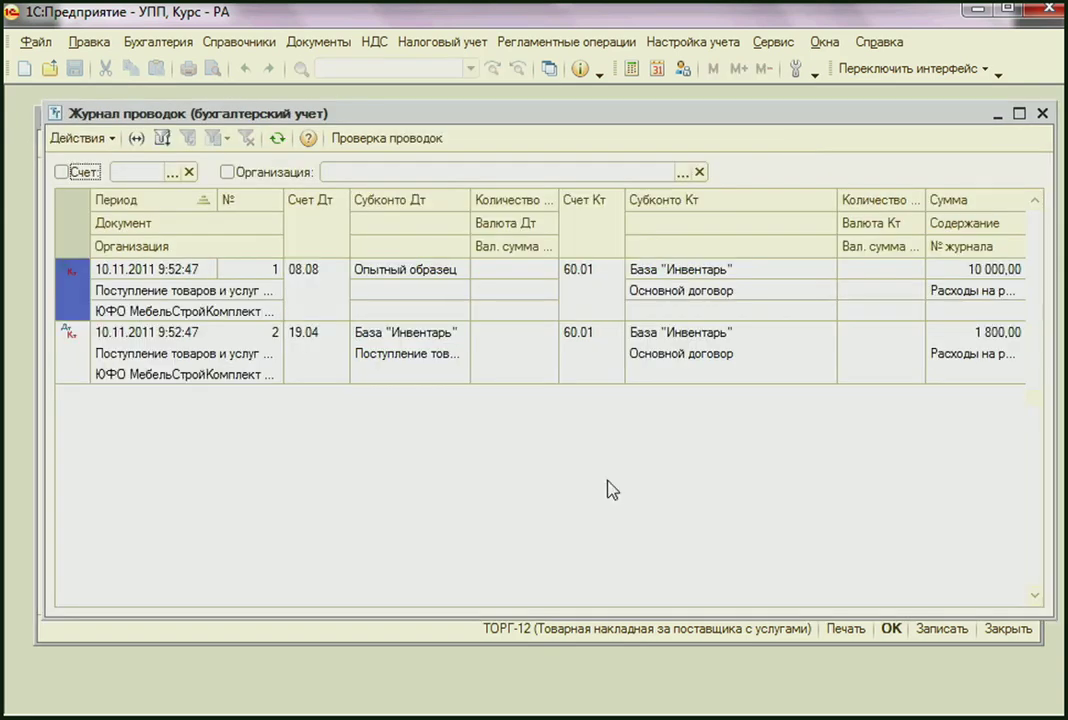
click(318, 290)
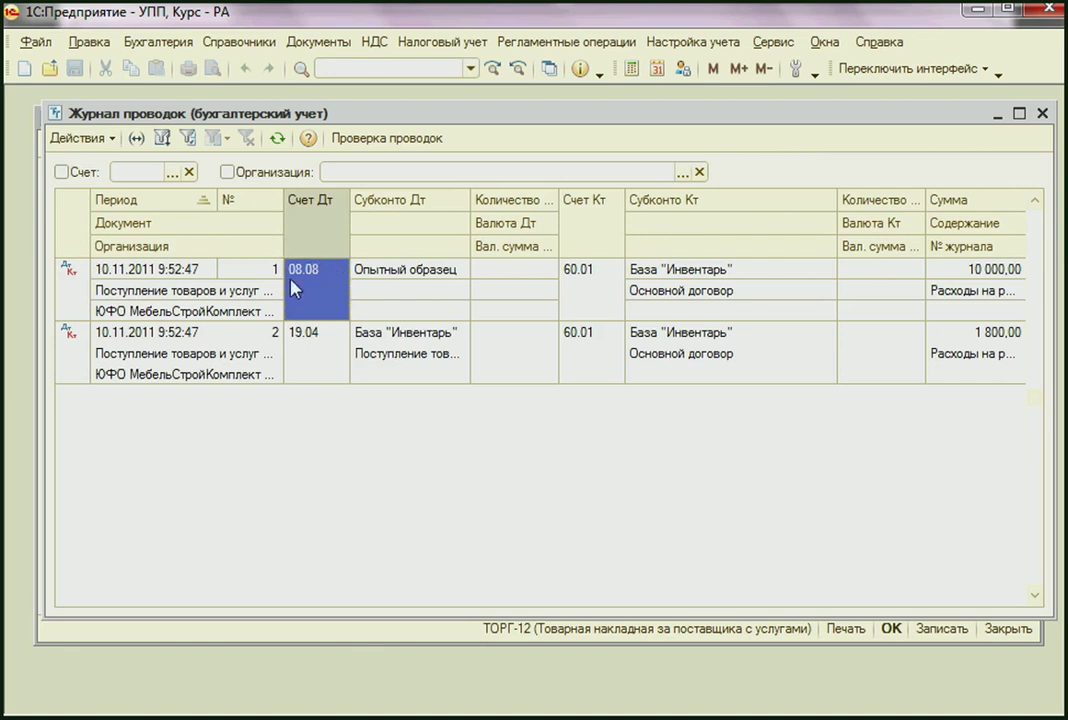
click(610, 298)
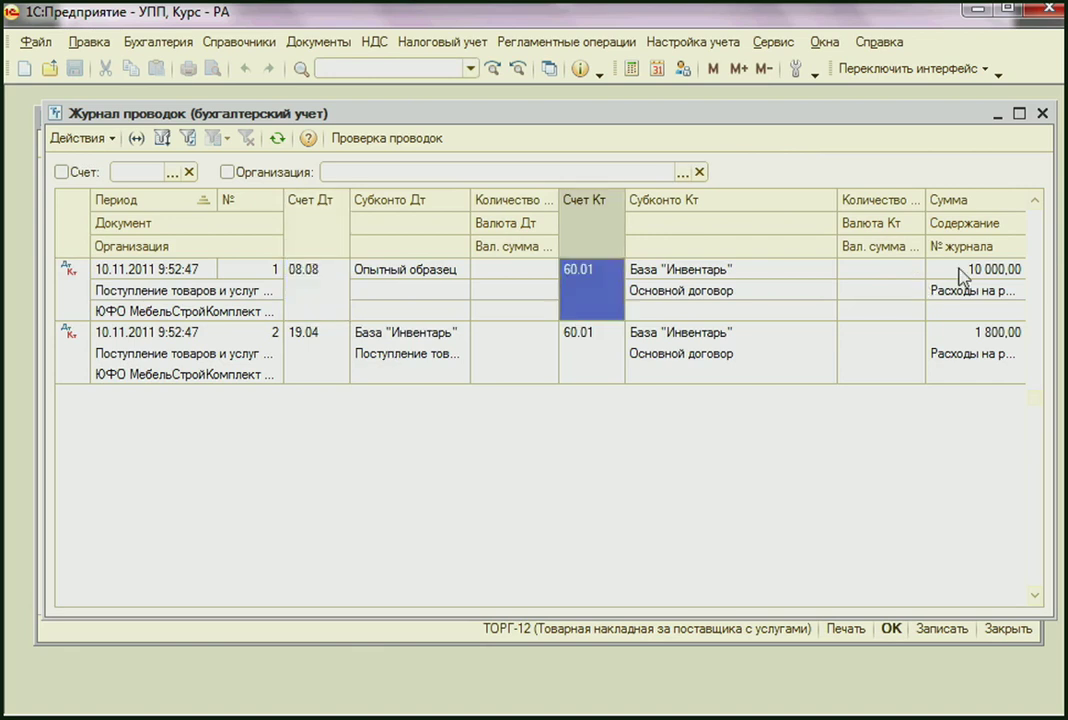
click(953, 268)
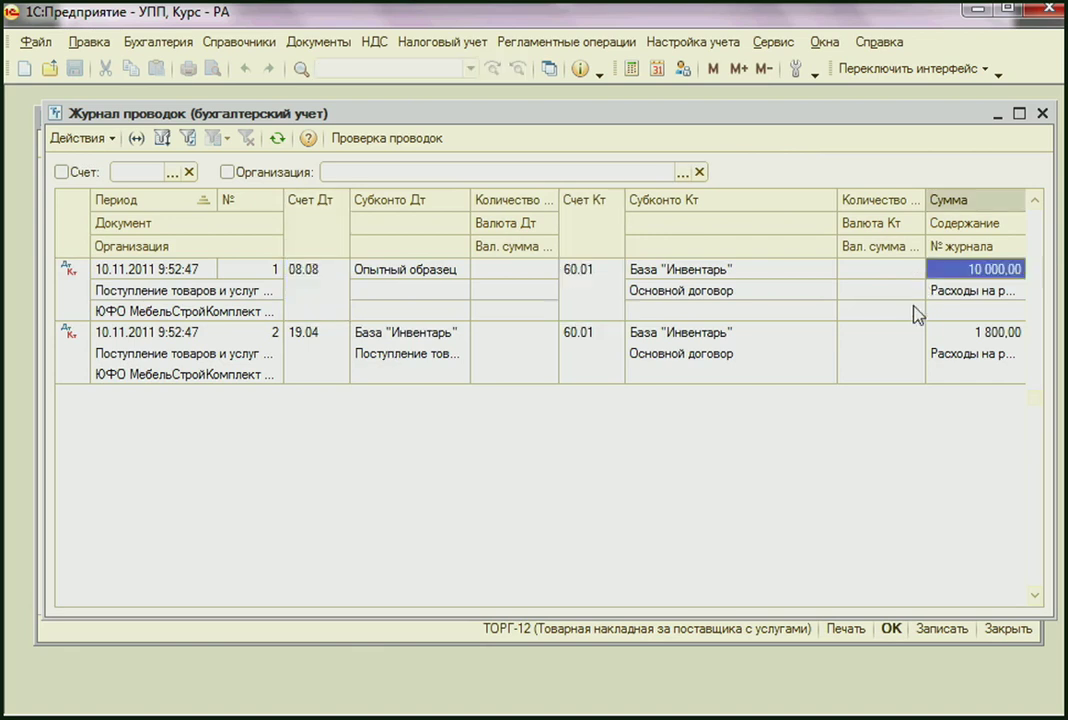
click(1042, 113)
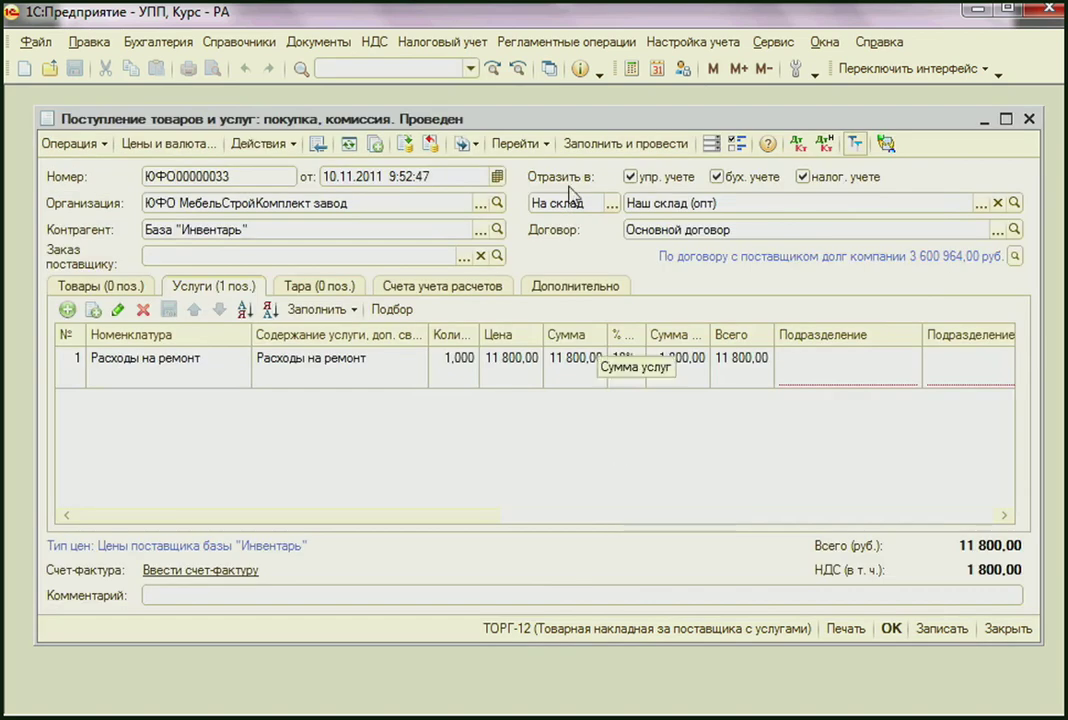
View the receipt's register movements report collapsed to grouping level 1 and examine the list of affected registers.
click(515, 145)
click(521, 172)
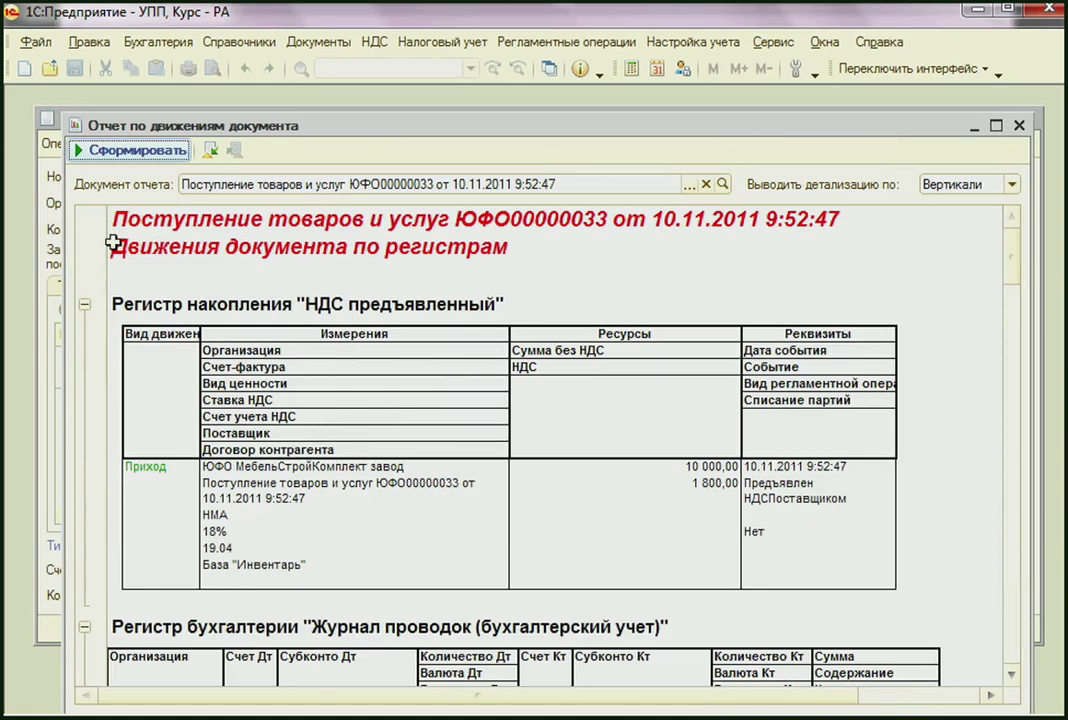
right_click(96, 240)
mouse_move(219, 489)
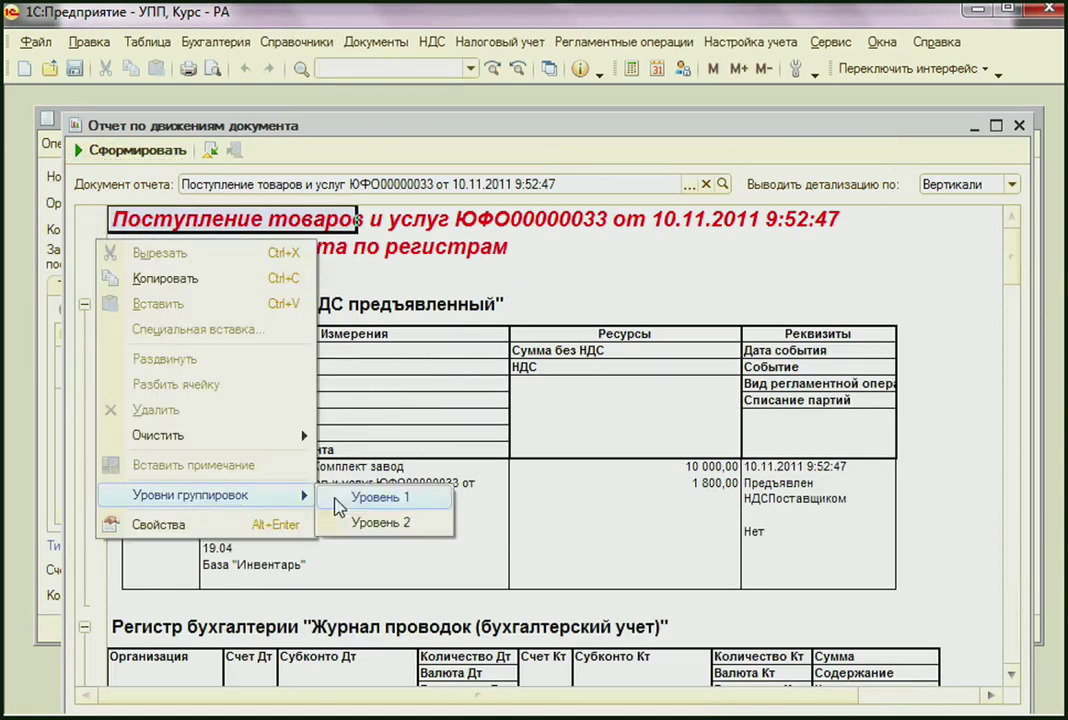
click(343, 497)
click(622, 431)
click(665, 474)
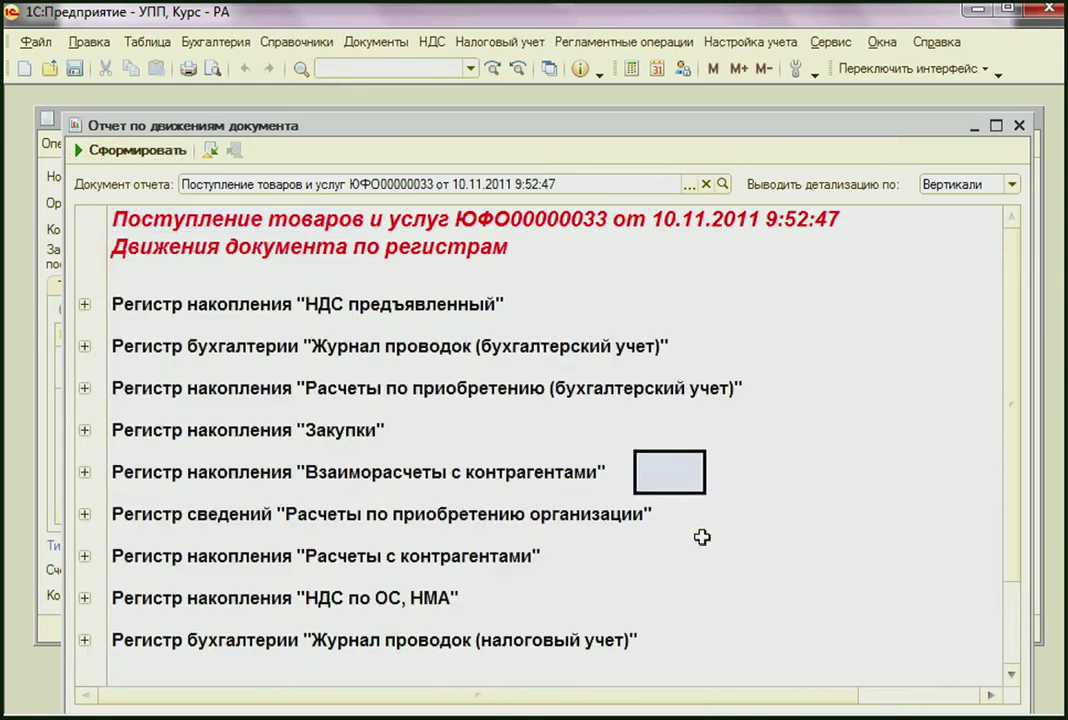
click(707, 596)
click(679, 512)
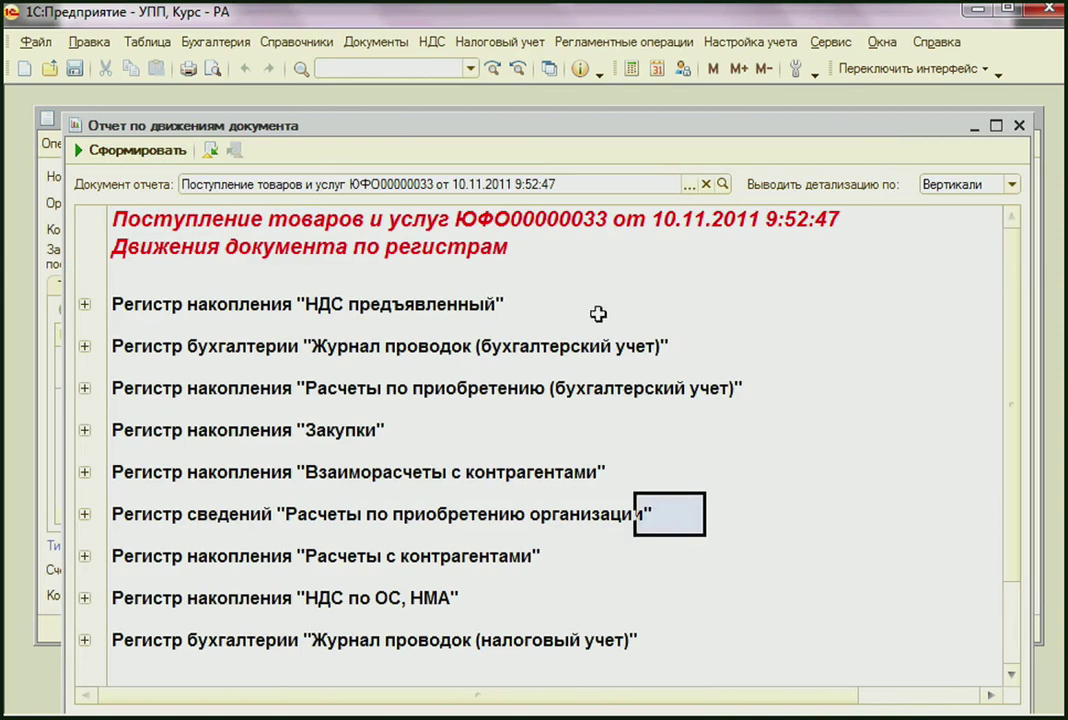
click(1019, 125)
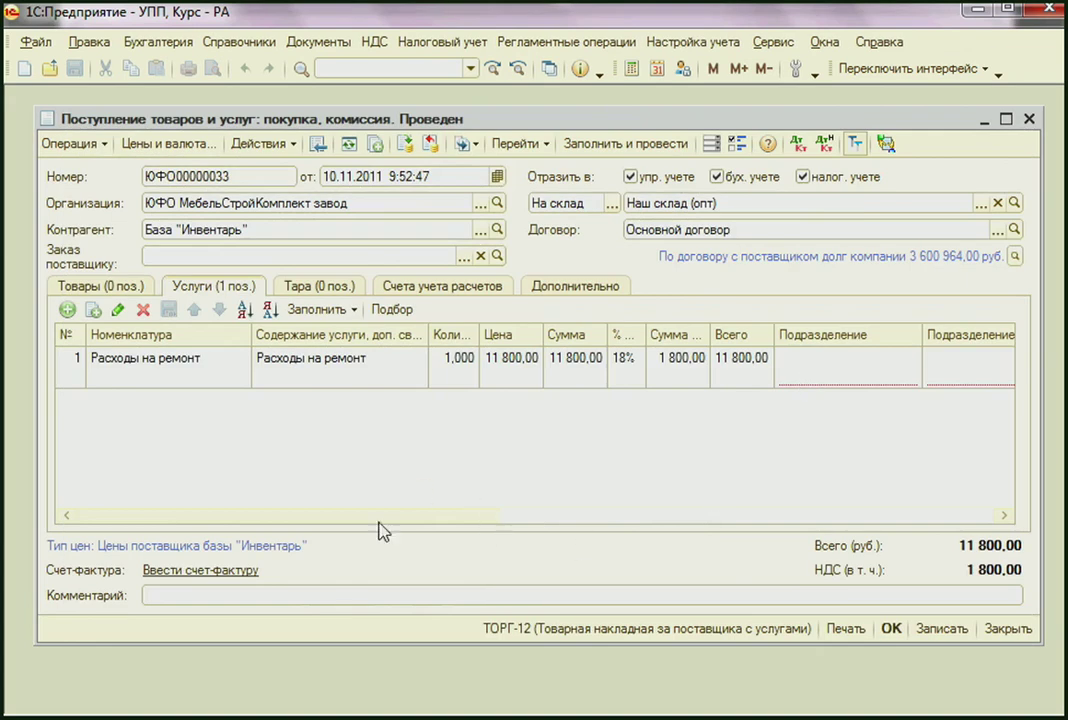
Register the received invoice (счет-фактура) for the services receipt and check the service line's cost accounts.
click(240, 575)
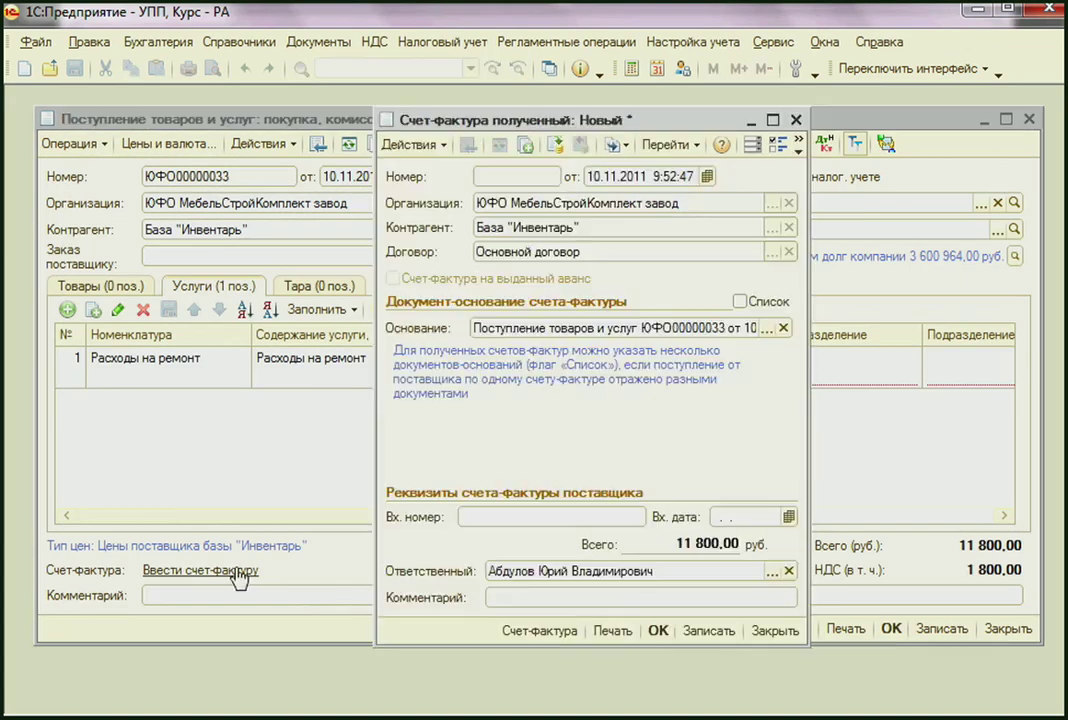
click(658, 632)
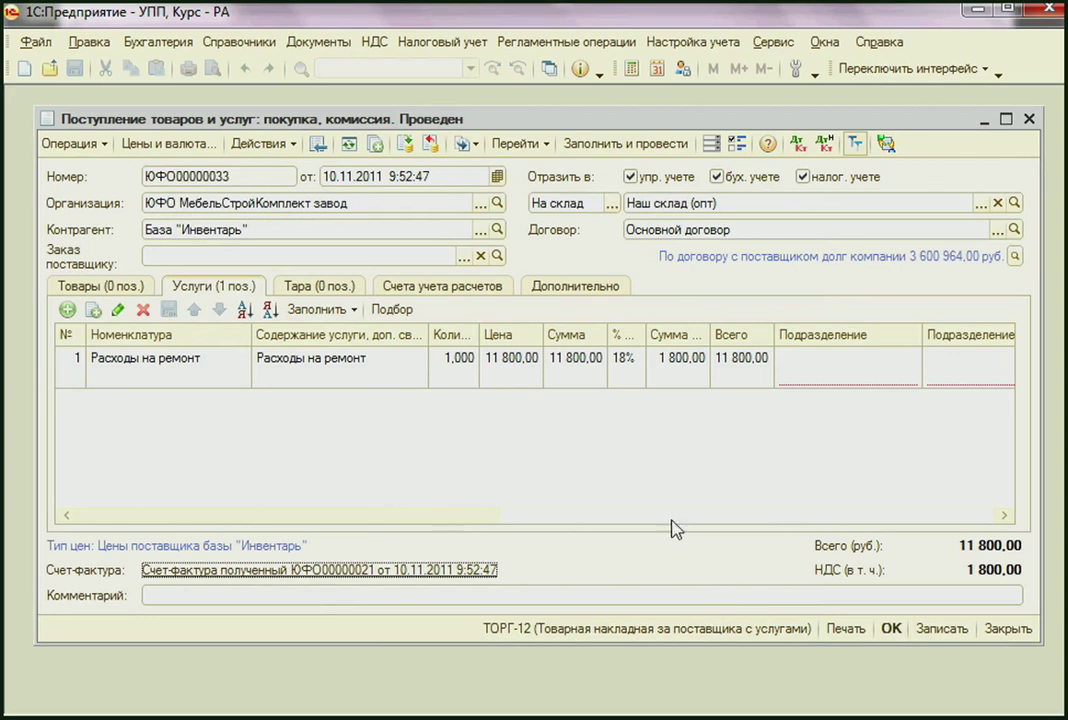
drag(482, 518, 840, 514)
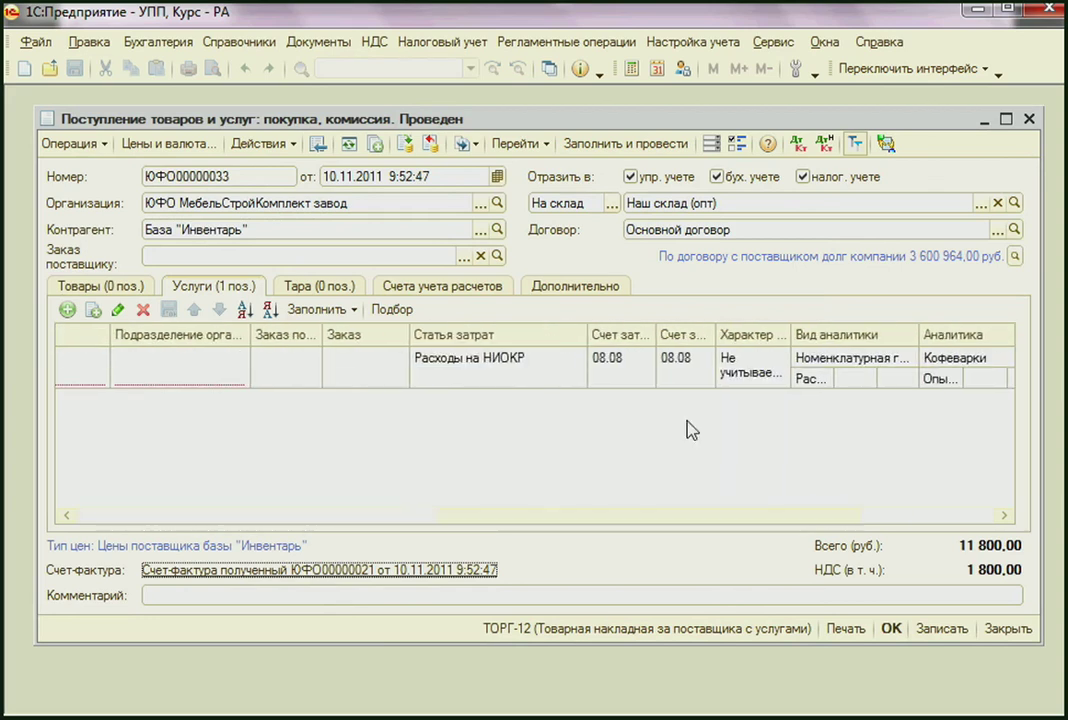
click(632, 381)
click(636, 376)
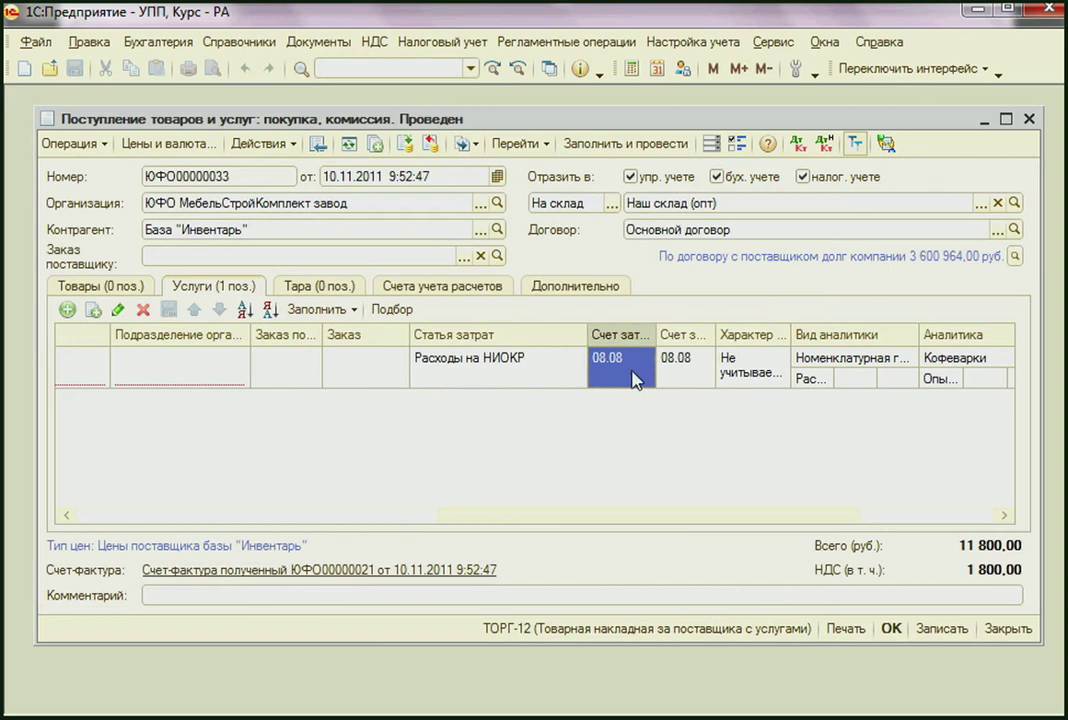
click(685, 385)
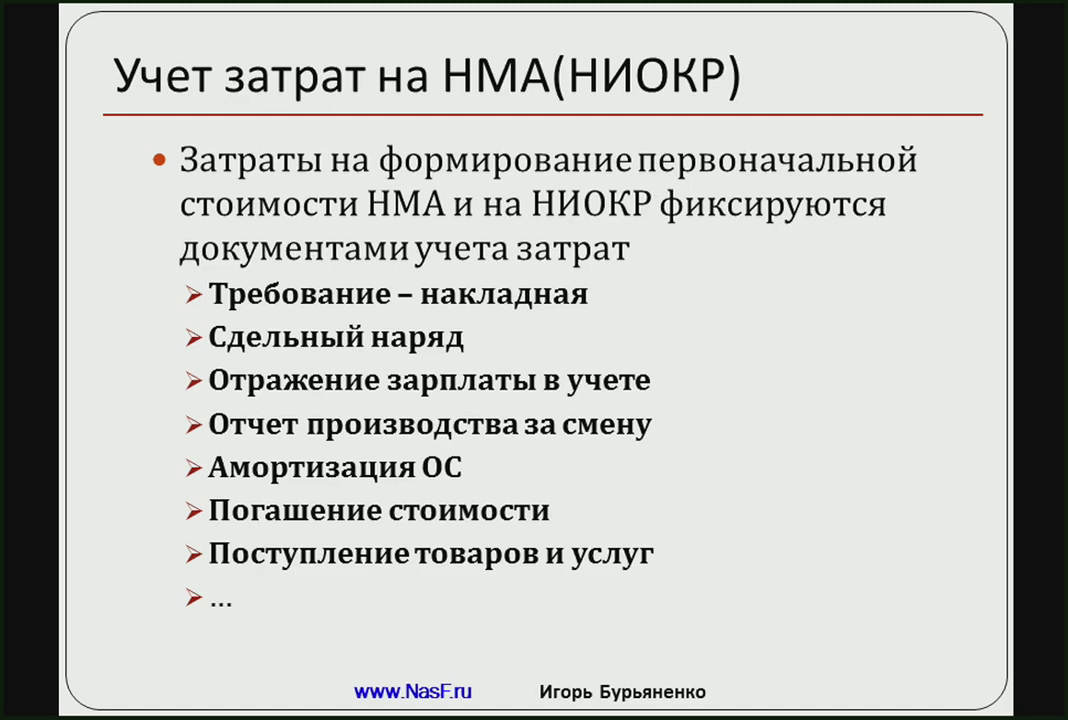
key(Right)
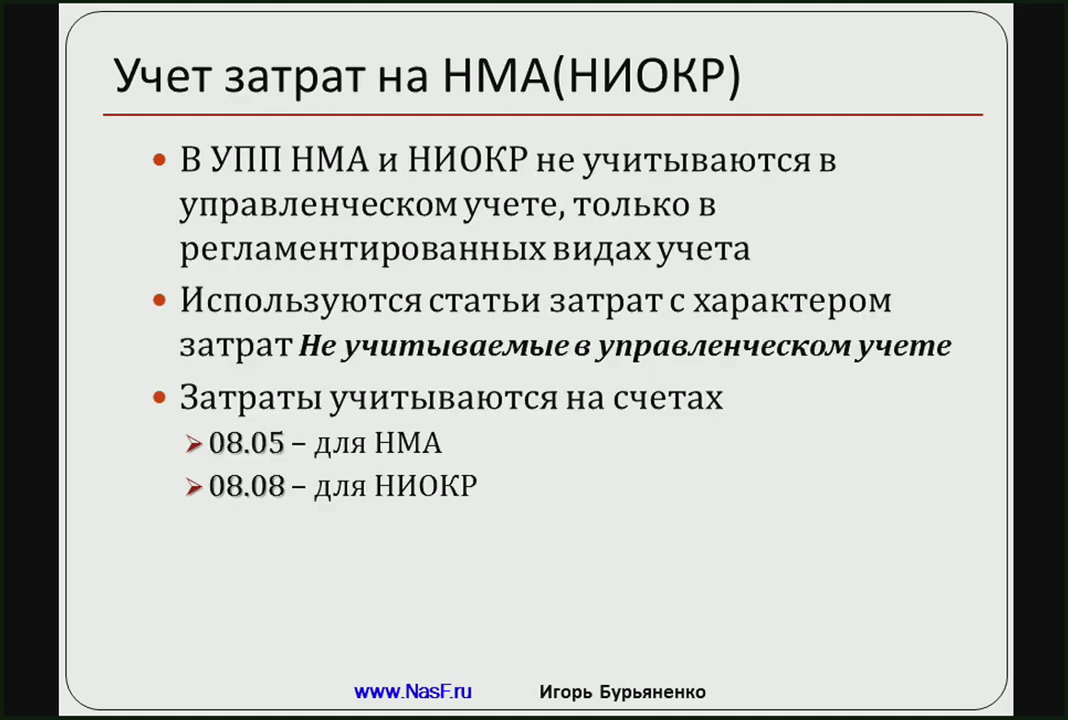
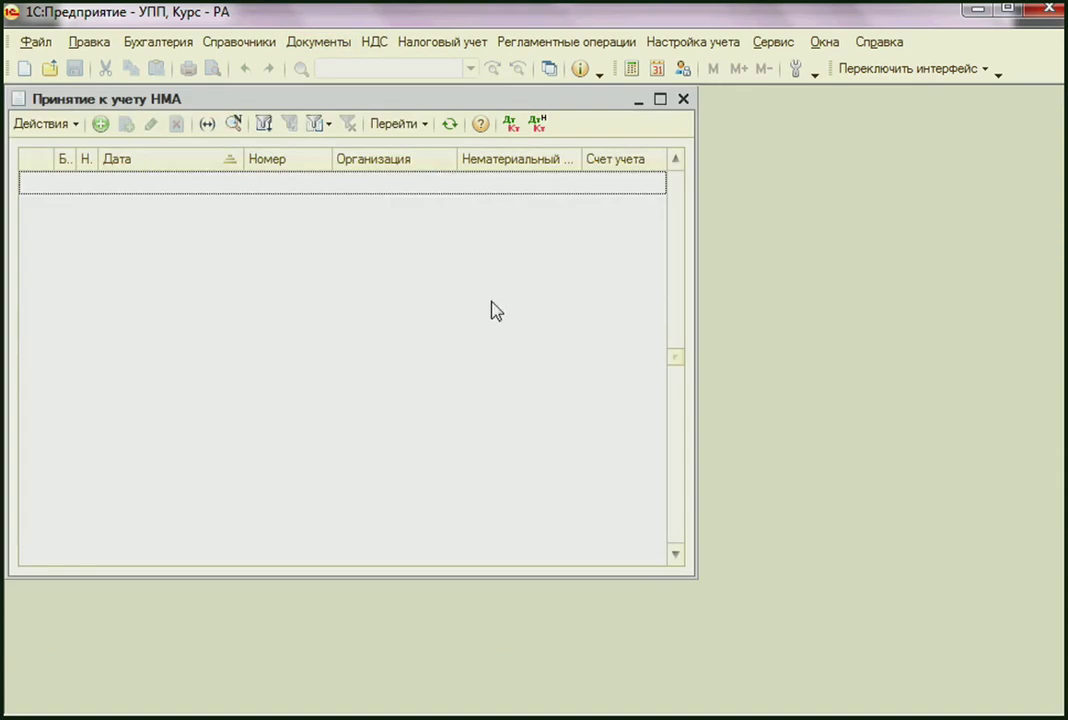
Create a new "Принятие к учету НМА" document and check which operation types it offers.
click(100, 124)
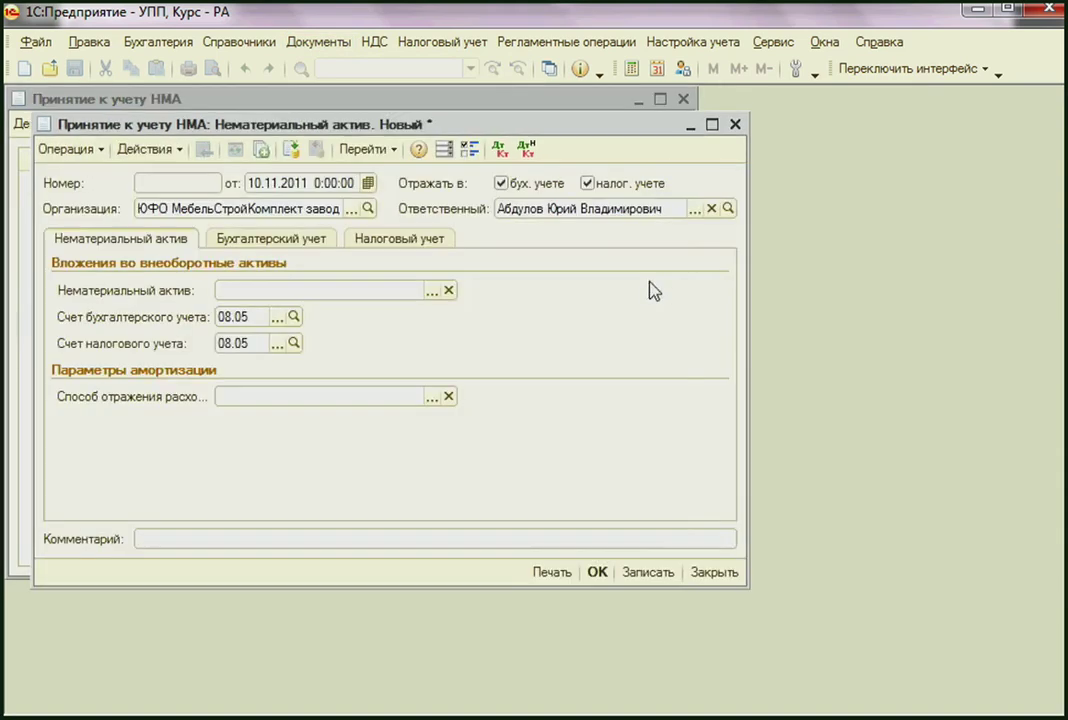
drag(391, 60, 519, 154)
click(614, 203)
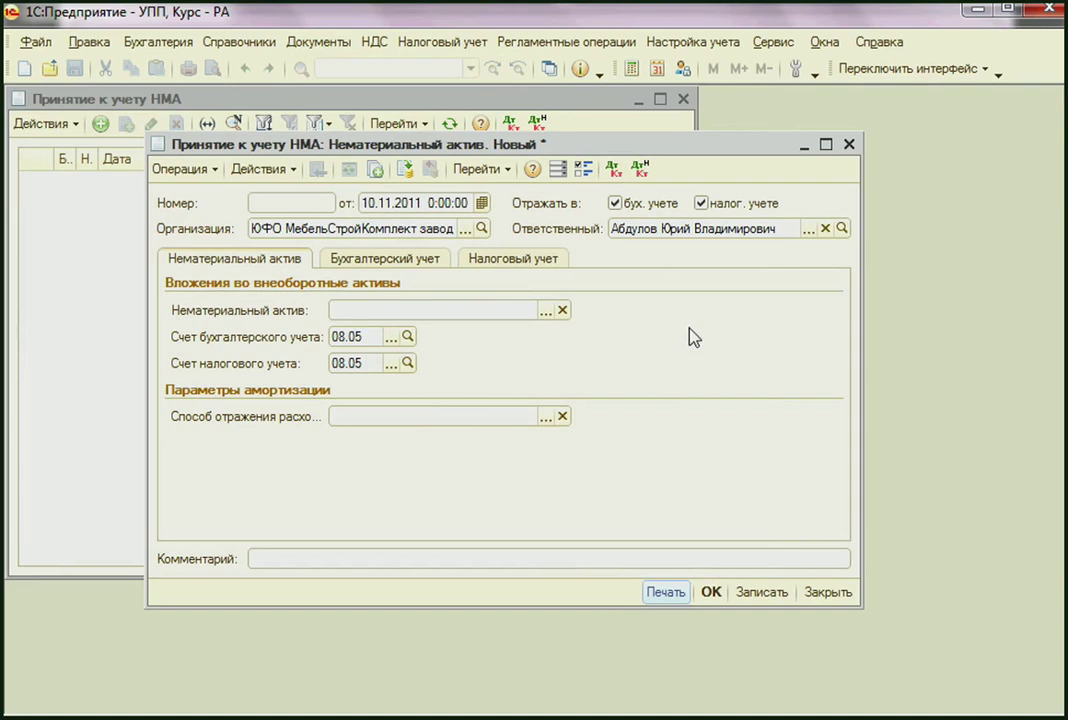
click(203, 170)
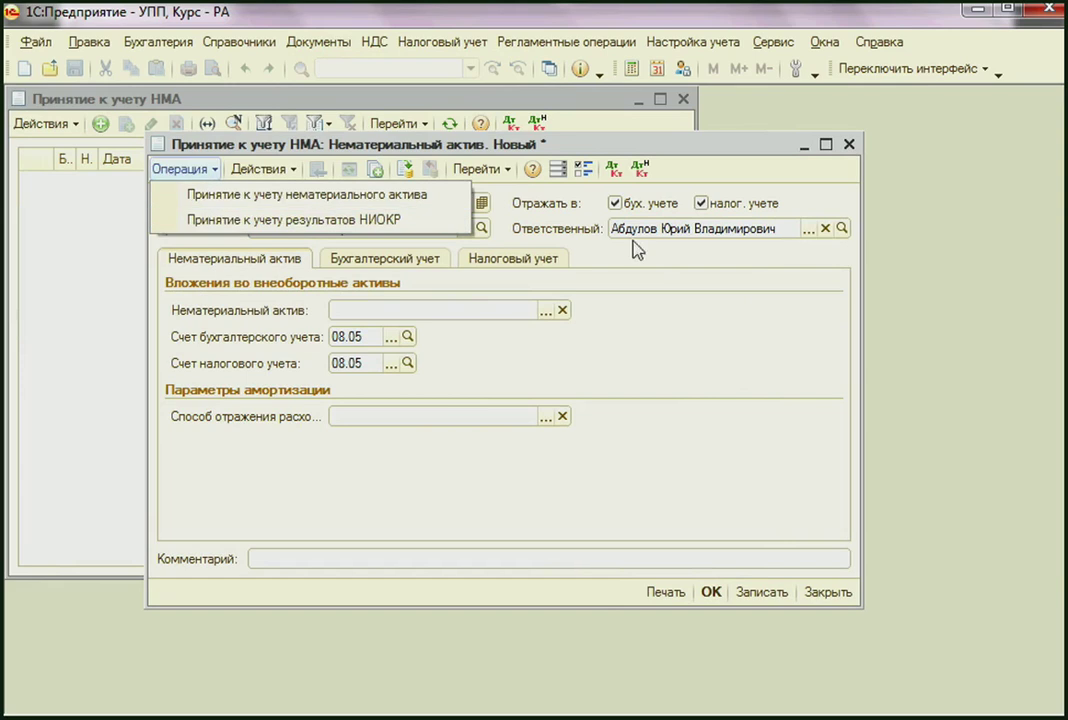
click(754, 345)
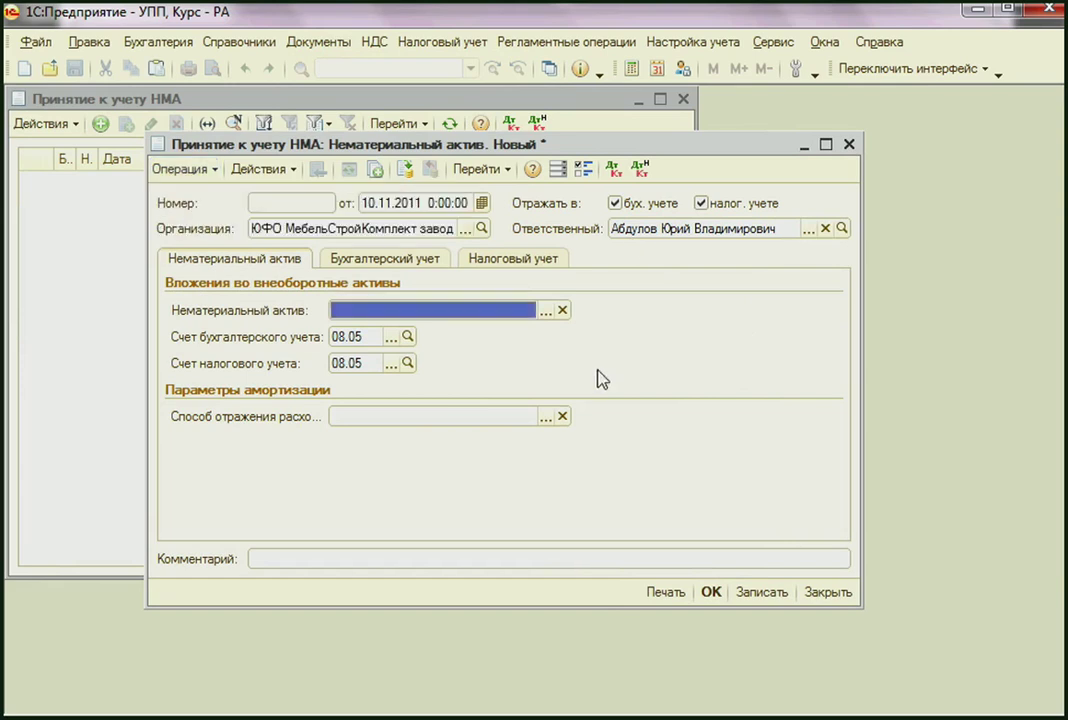
Set the document's intangible asset to "Торговый знак" and check its accounting and tax accounts.
click(545, 314)
double_click(378, 258)
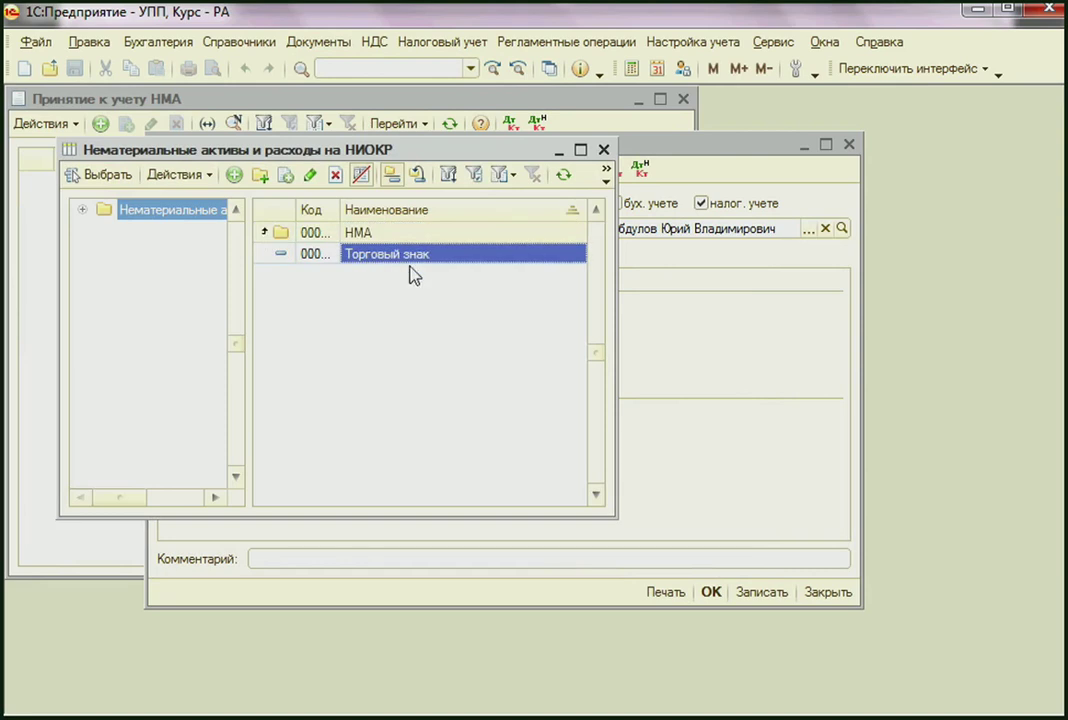
double_click(419, 256)
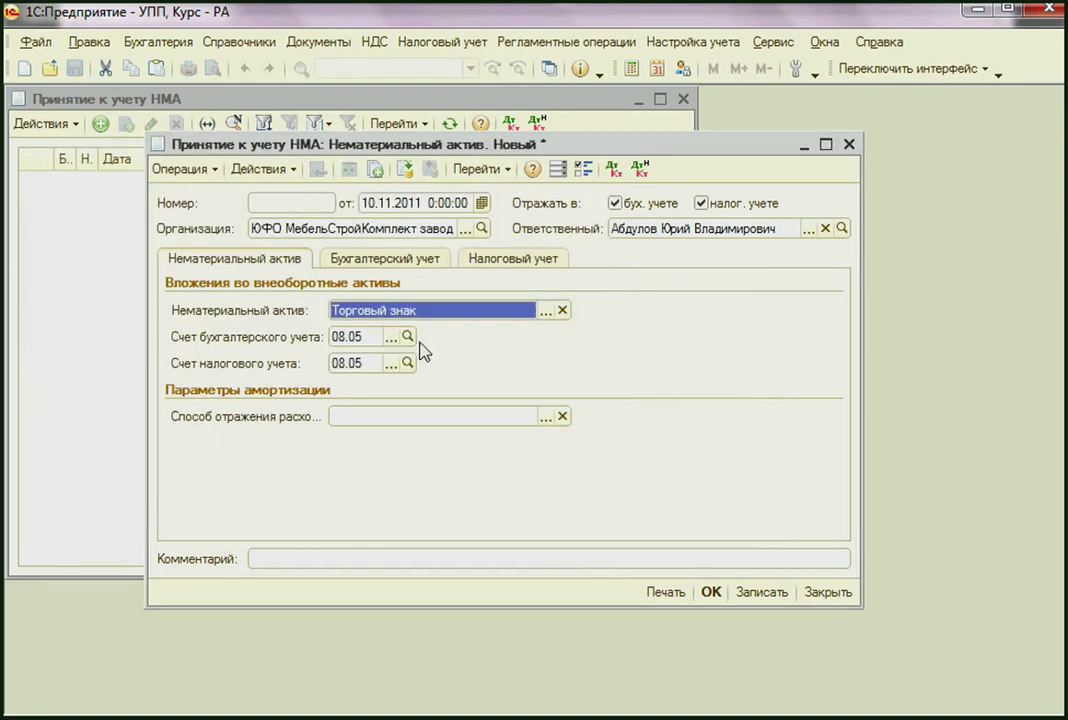
click(366, 342)
click(369, 363)
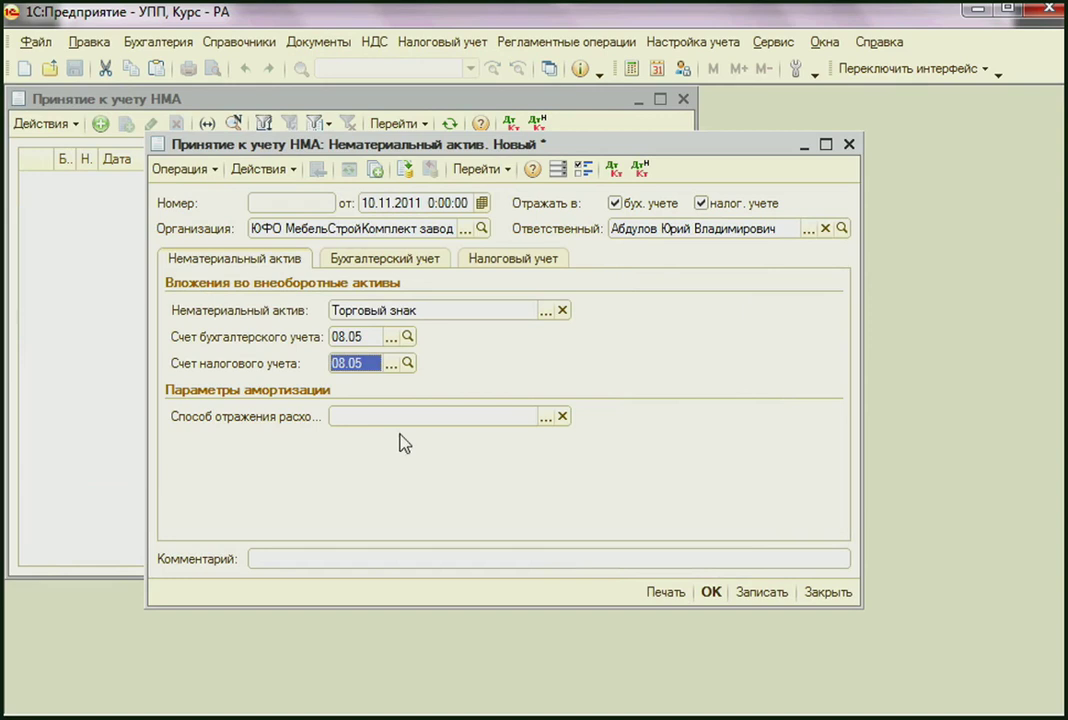
Inspect the "Станки универсальные" expense reflection method and assign it to the intangible asset's amortization parameters.
click(347, 416)
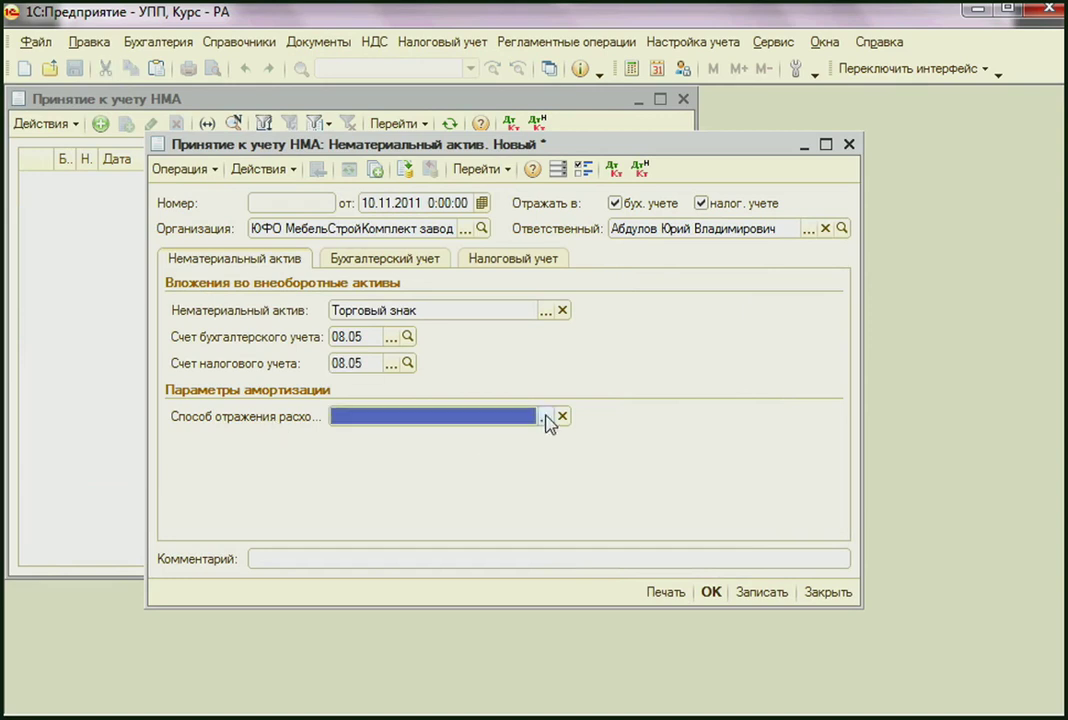
click(546, 418)
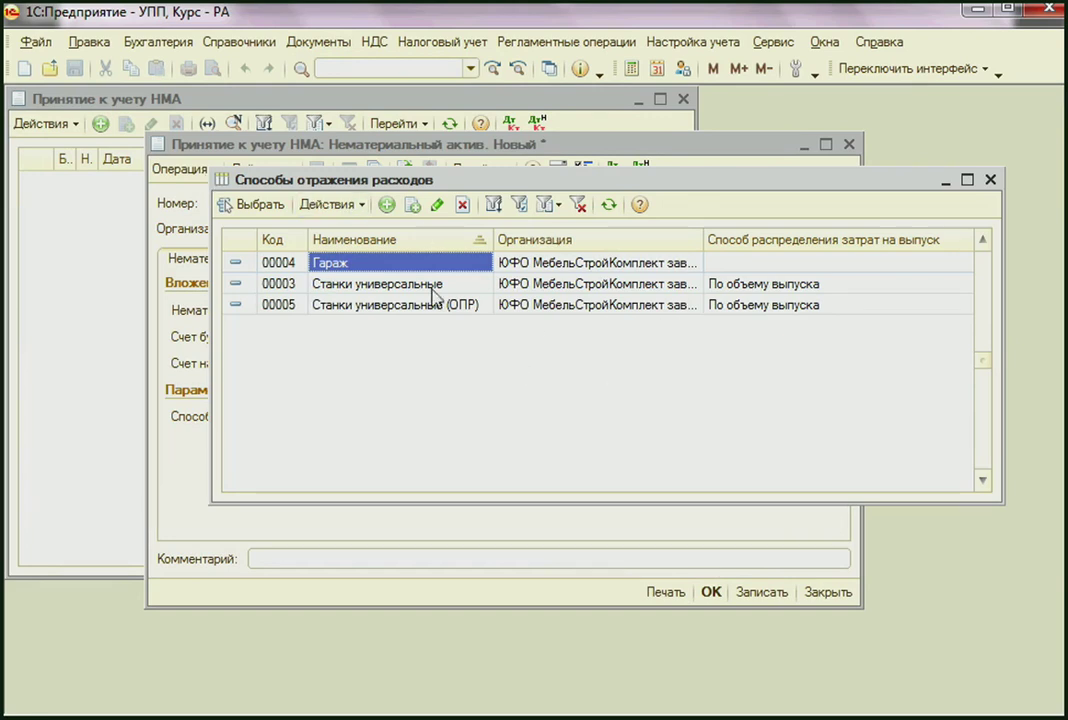
click(397, 286)
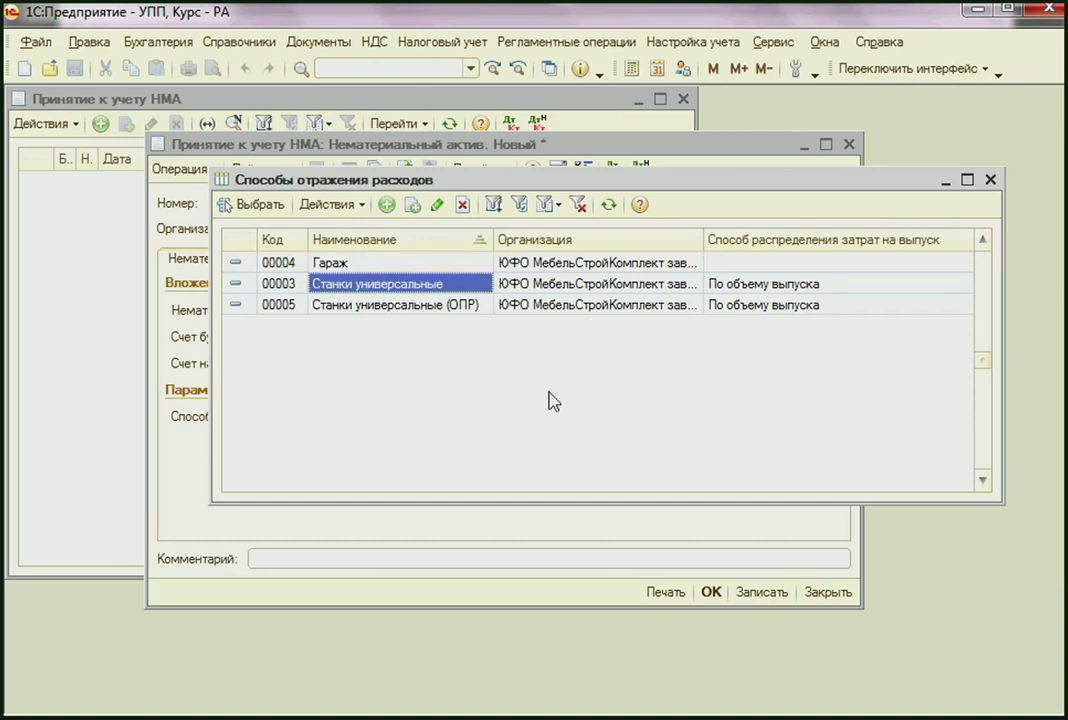
click(435, 205)
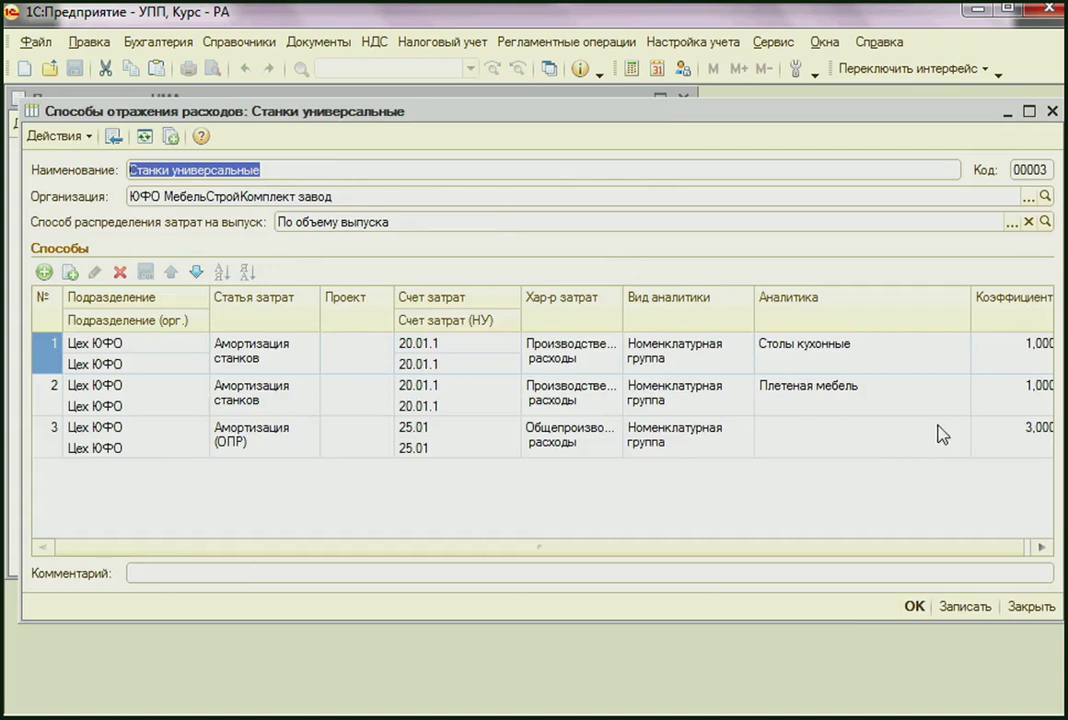
key(Escape)
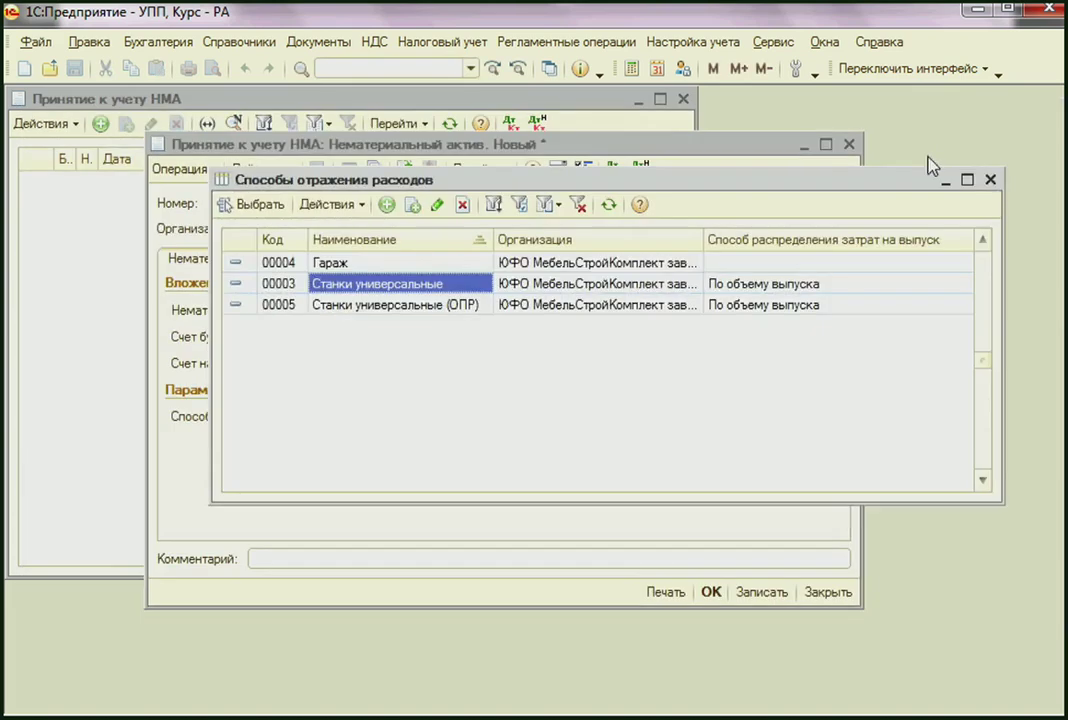
double_click(410, 286)
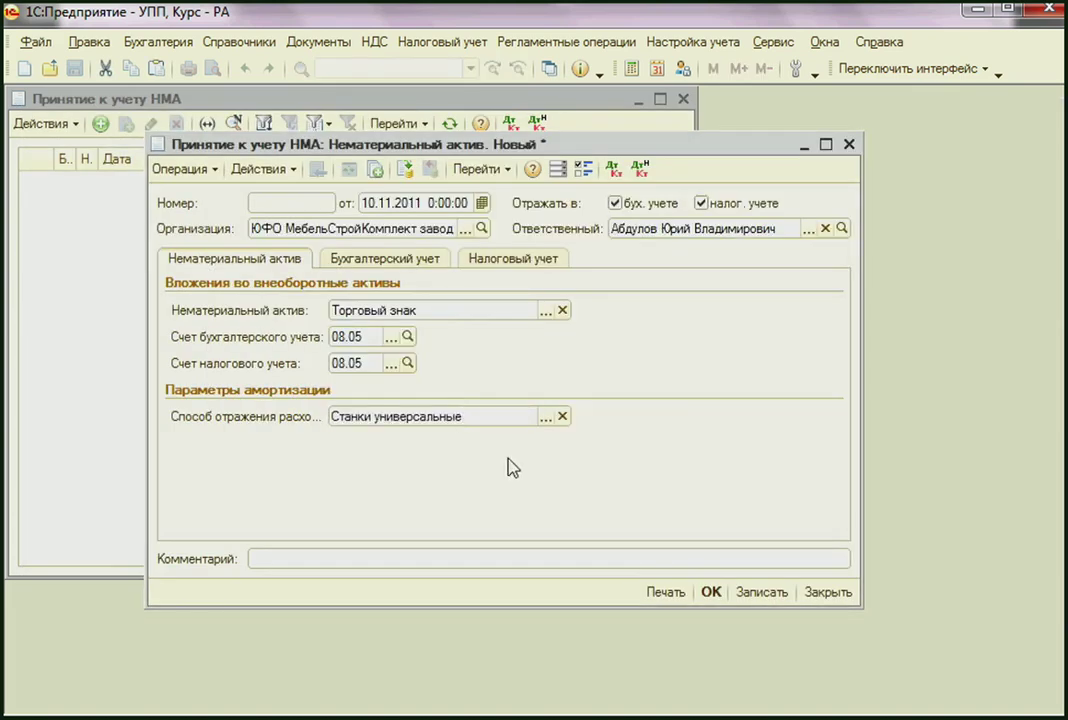
Calculate the intangible asset's initial cost in the document's accounting (бухгалтерский учет) data.
click(383, 259)
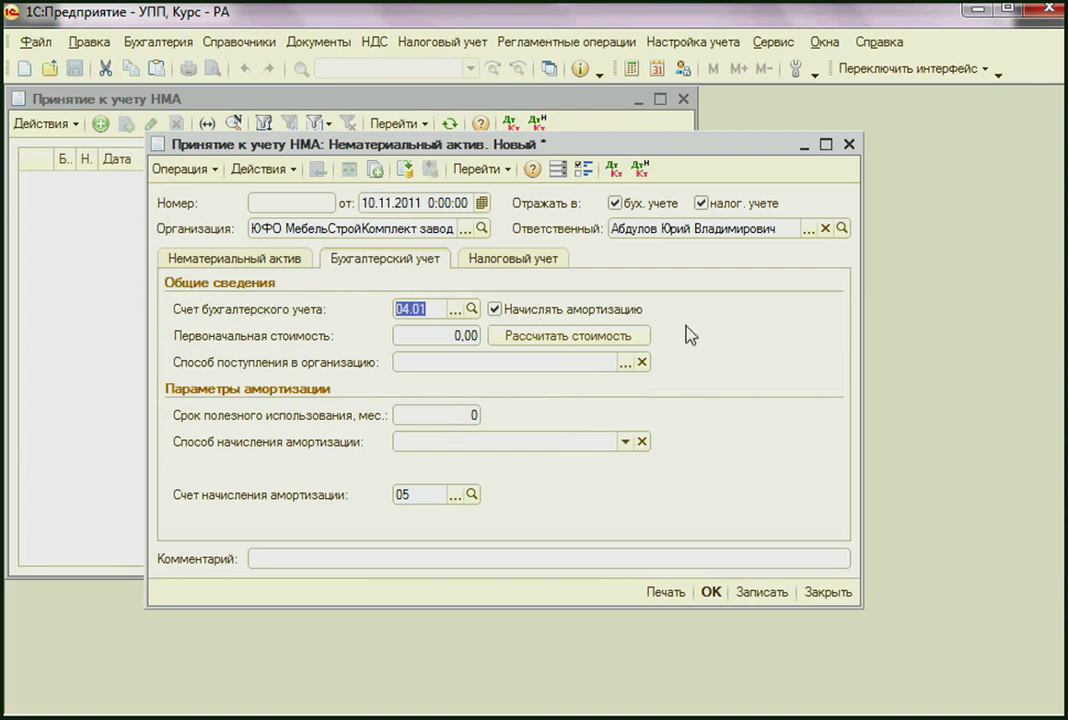
click(521, 341)
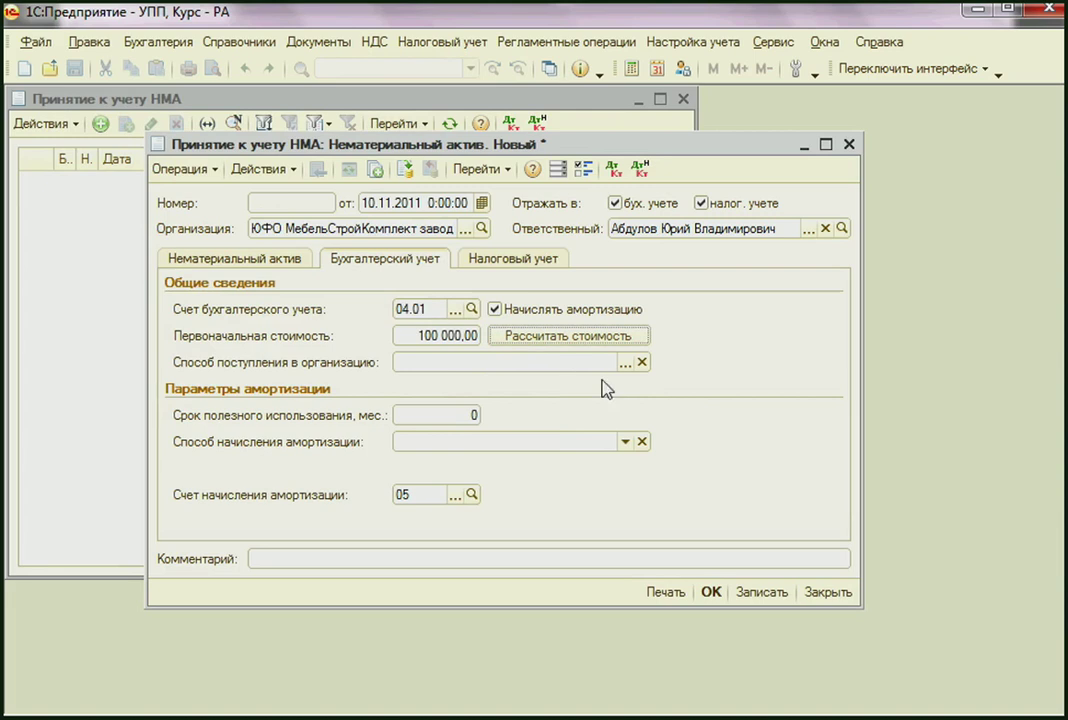
click(424, 340)
Recheck the asset and investment account used for the cost calculation and return to the accounting data.
click(236, 259)
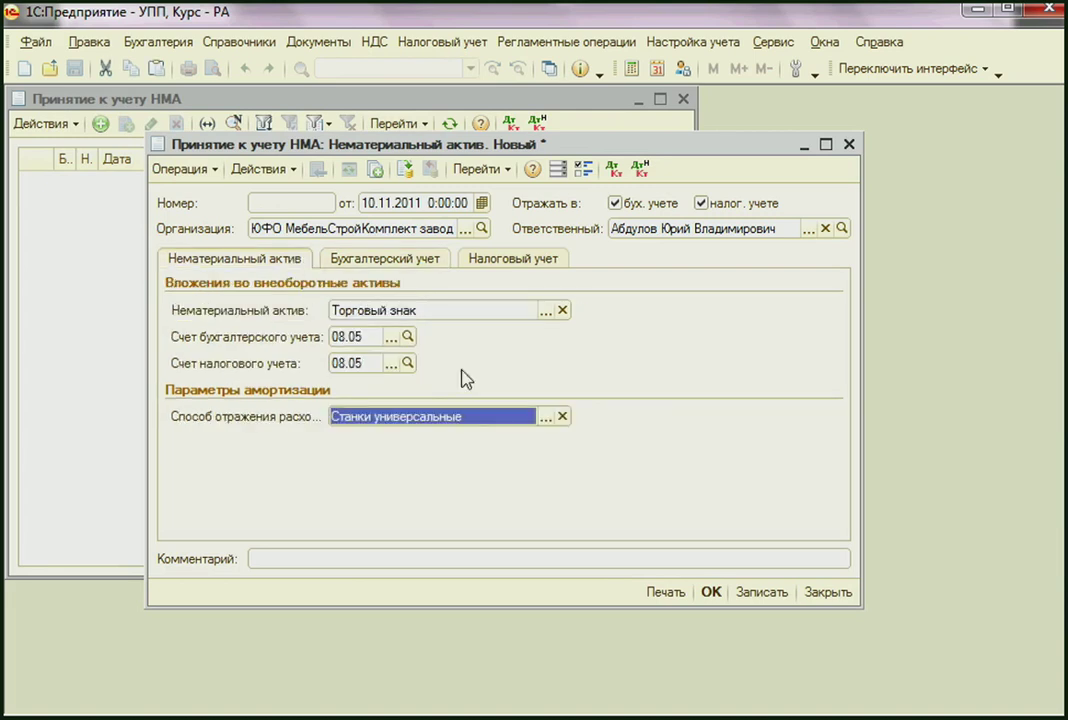
click(348, 337)
click(430, 310)
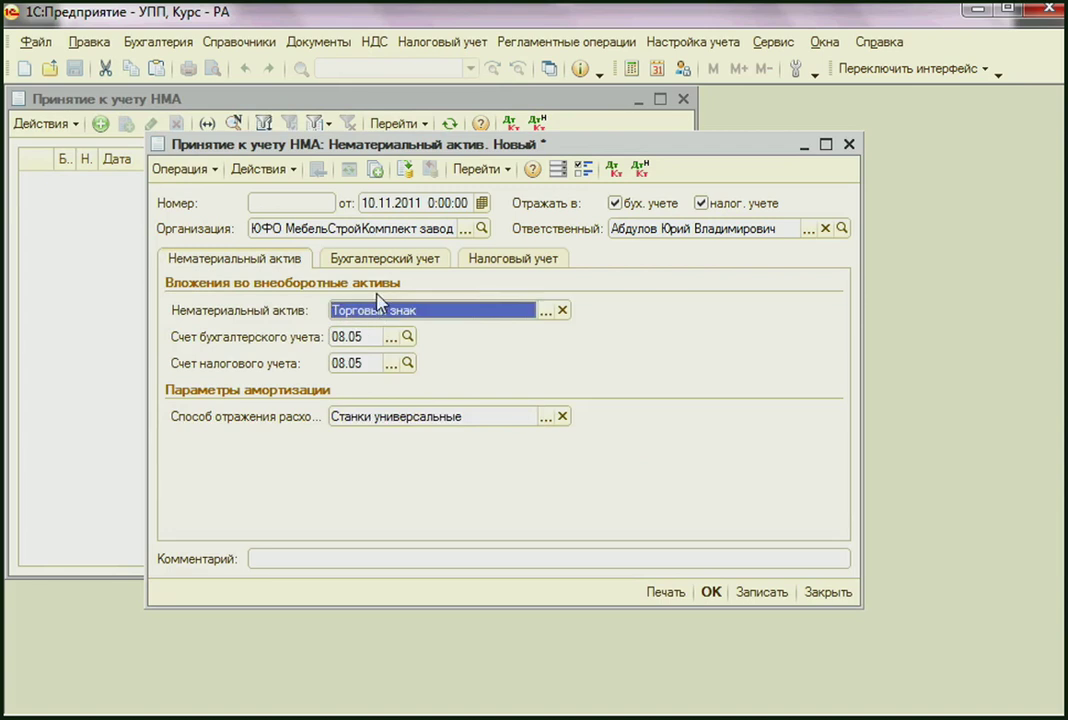
click(383, 259)
key(Return)
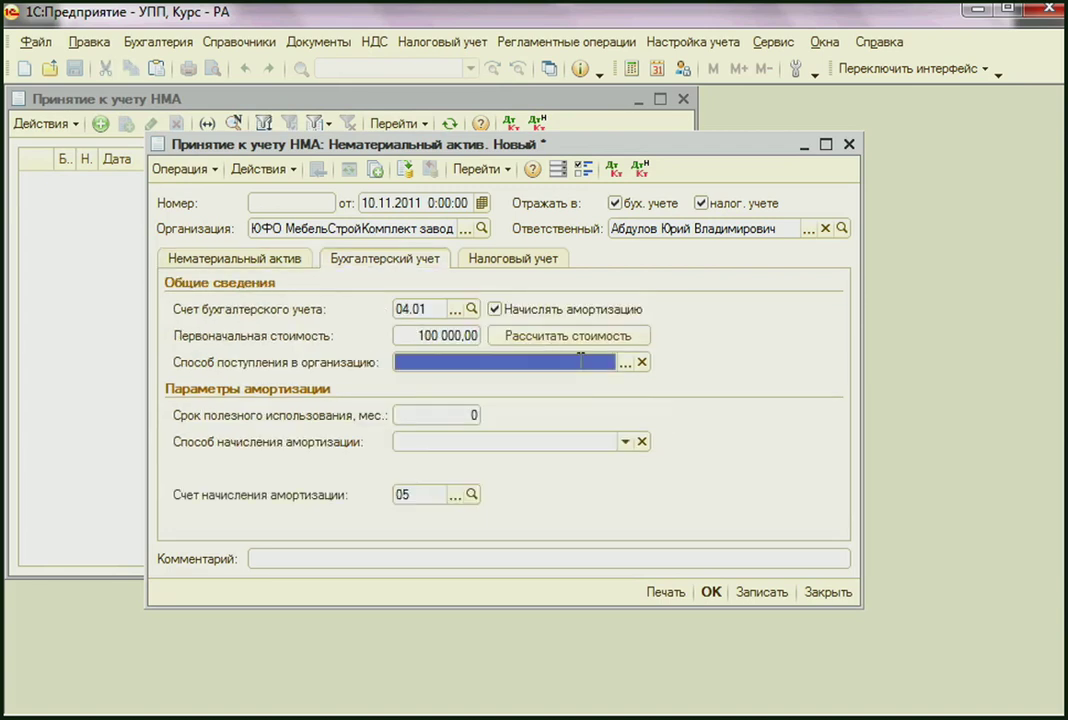
In the accounting data, set the acquisition method to "Приобретение за плату", useful life to 100 months and amortization method to "Линейный".
click(626, 364)
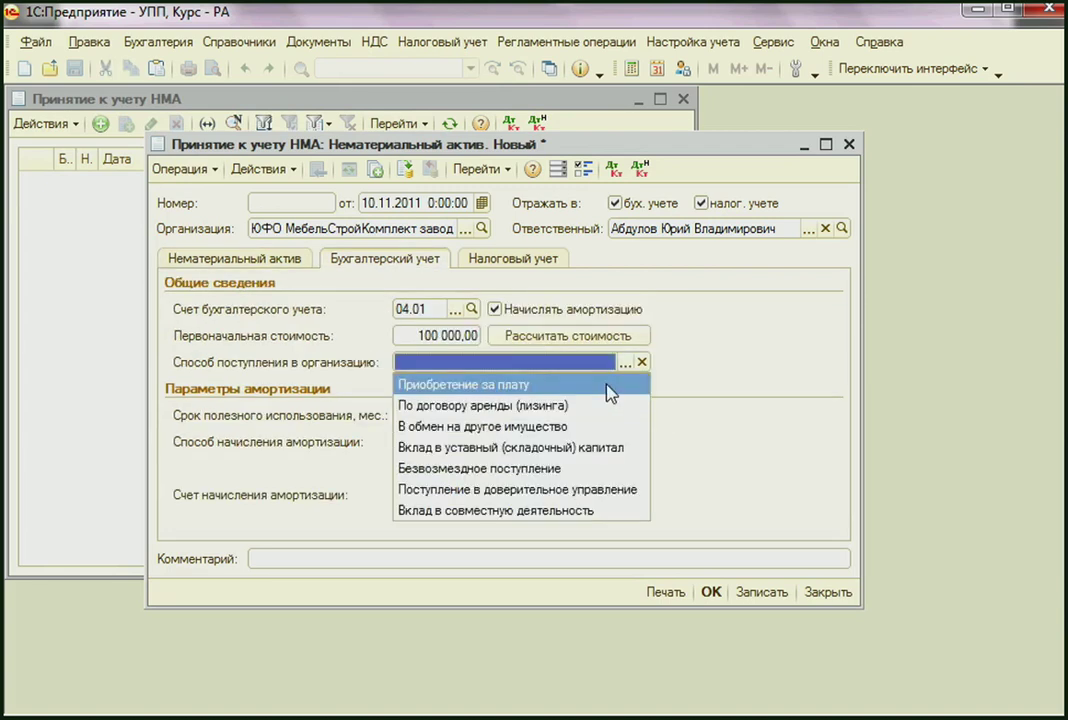
click(610, 388)
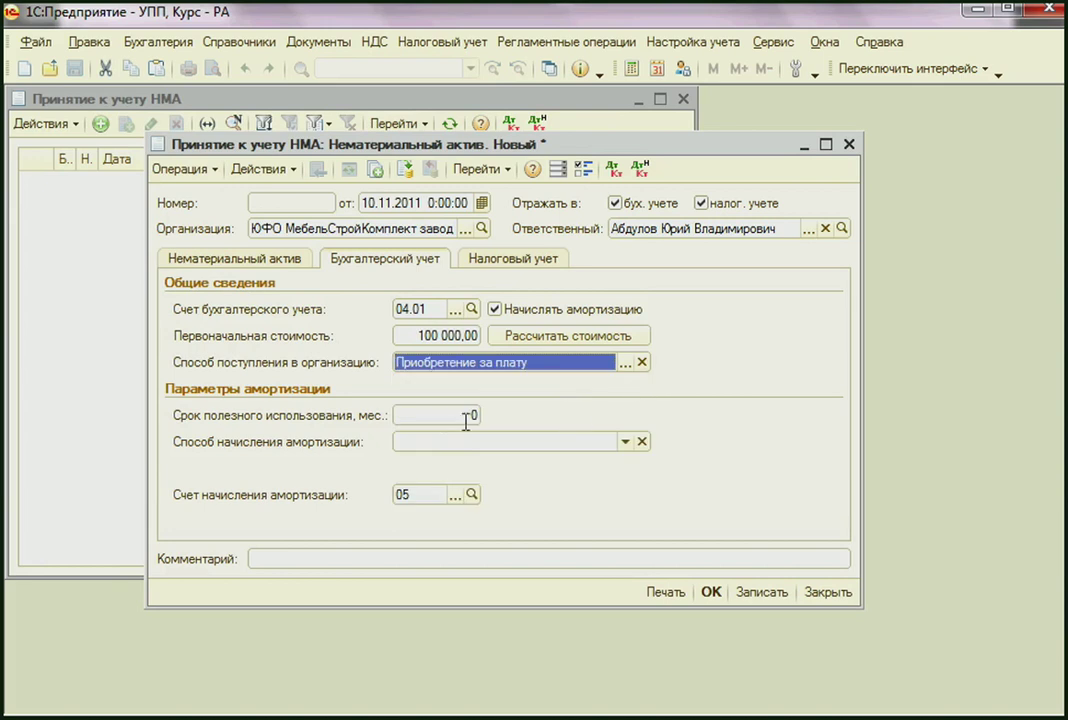
key(Return)
text(10)
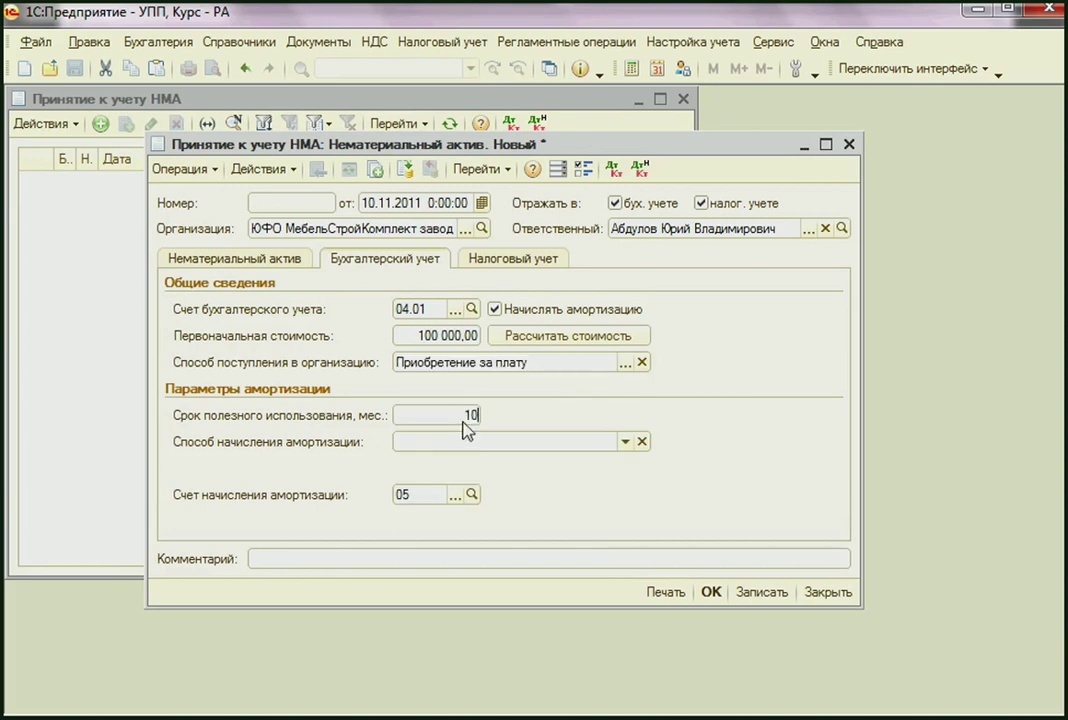
text(0)
click(626, 441)
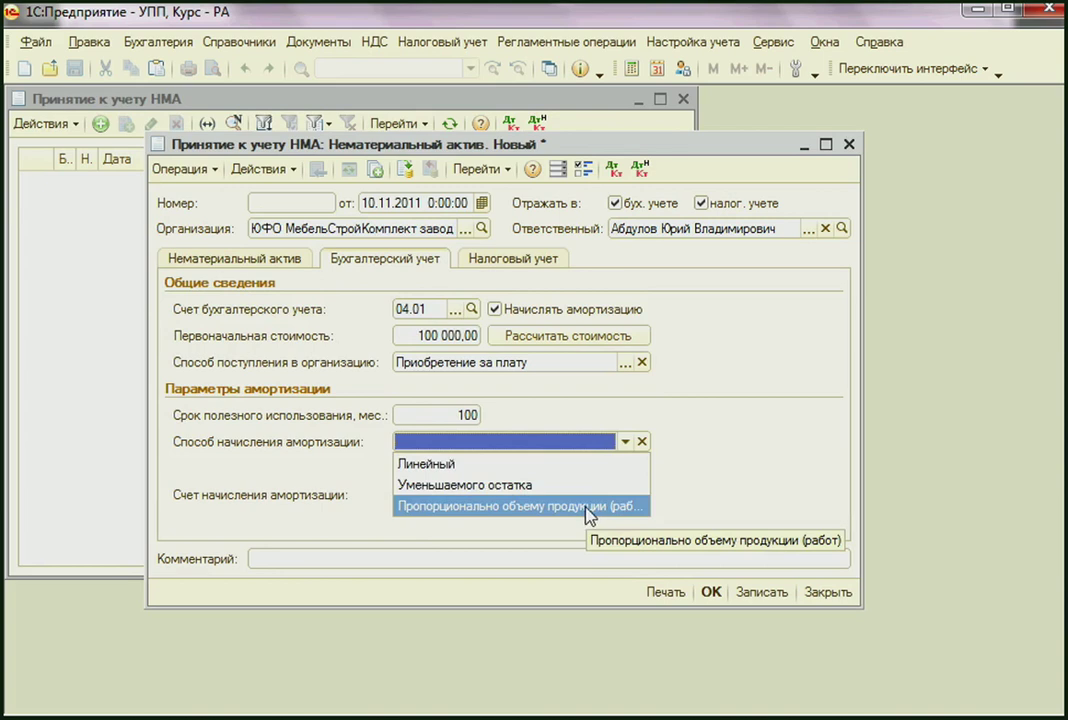
click(560, 466)
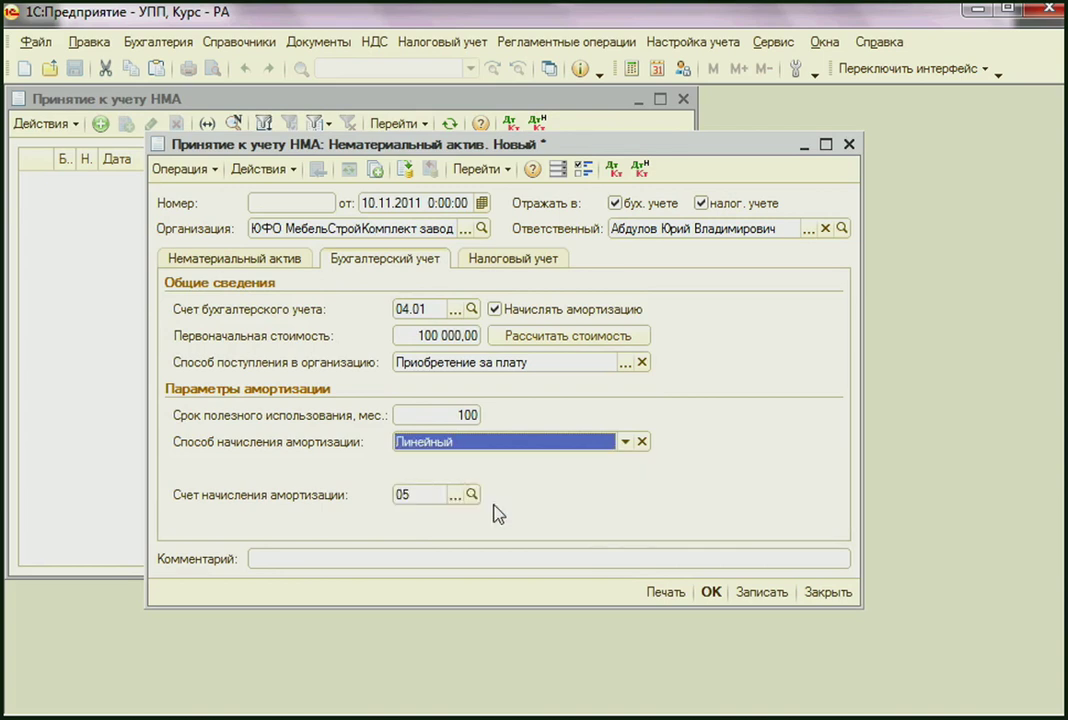
Check the accounting amortization account against the chart of accounts without changing it.
click(428, 497)
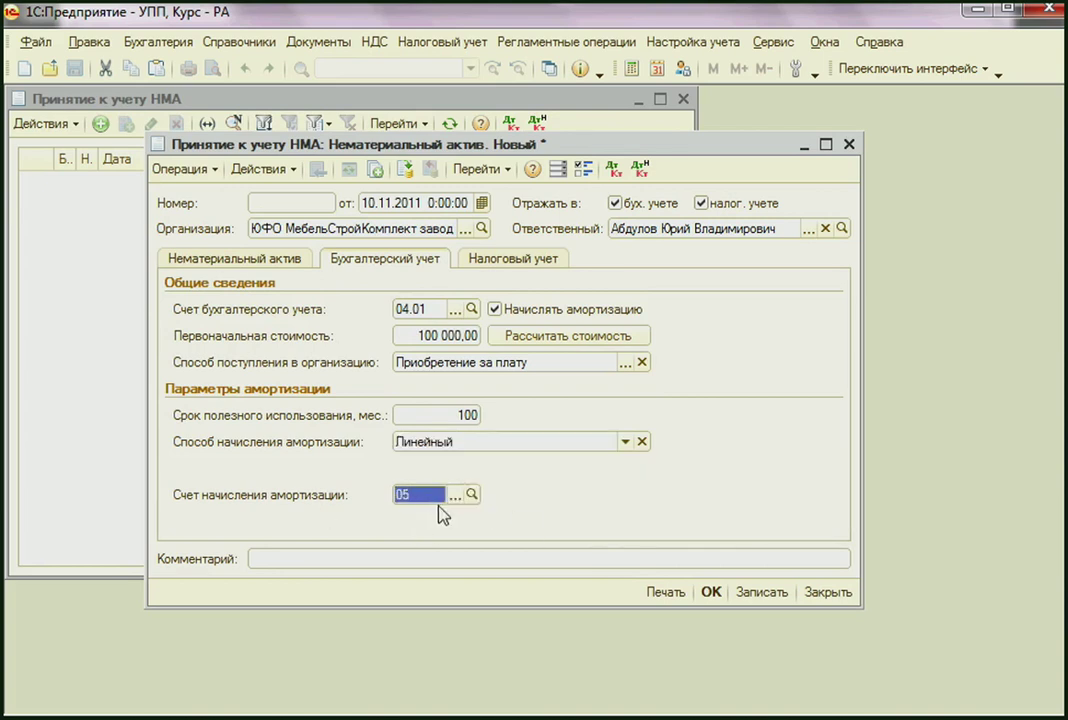
click(455, 495)
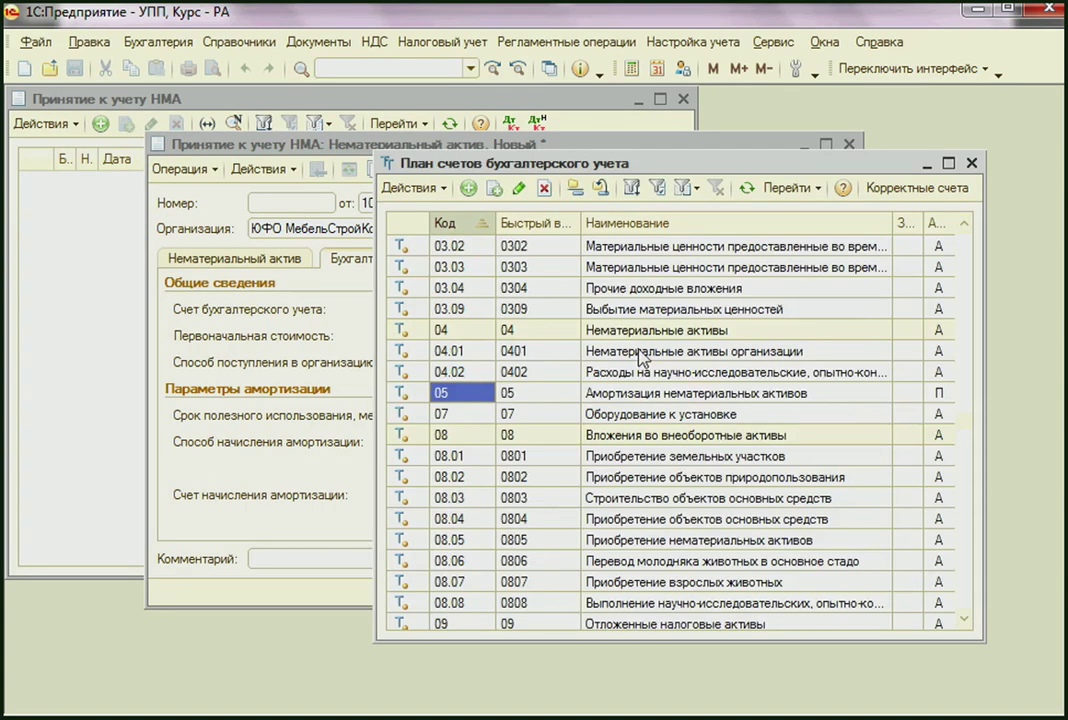
key(Escape)
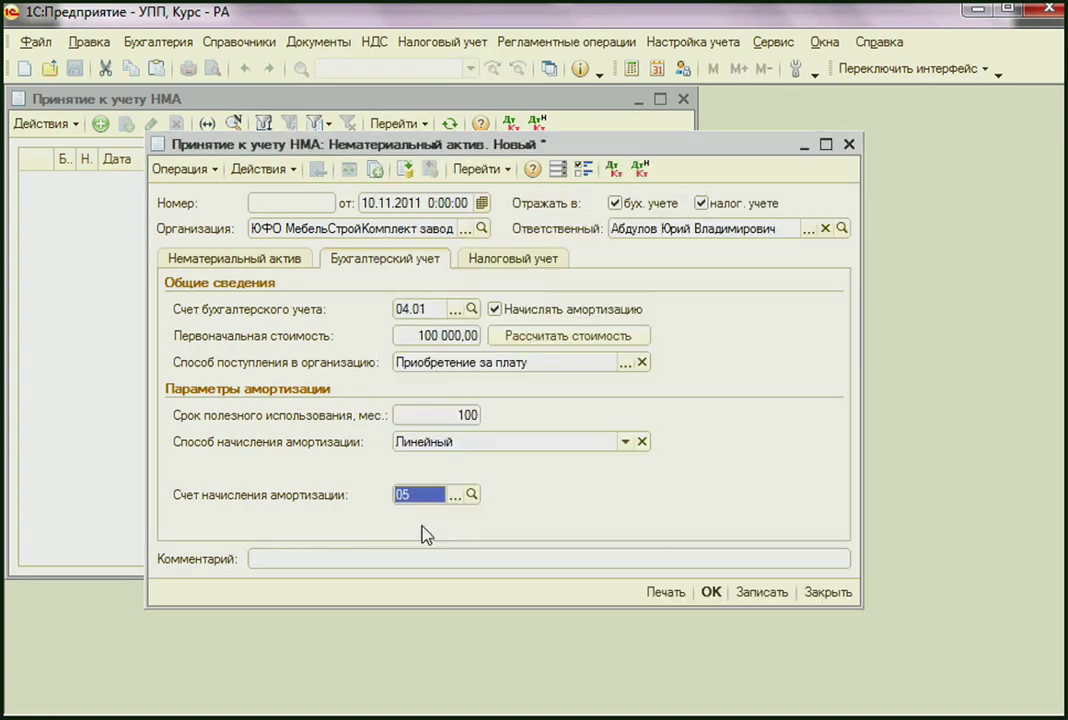
Calculate the intangible asset's initial cost in the document's tax accounting (налоговый учет) data and check the ПР and ВР amounts.
click(540, 261)
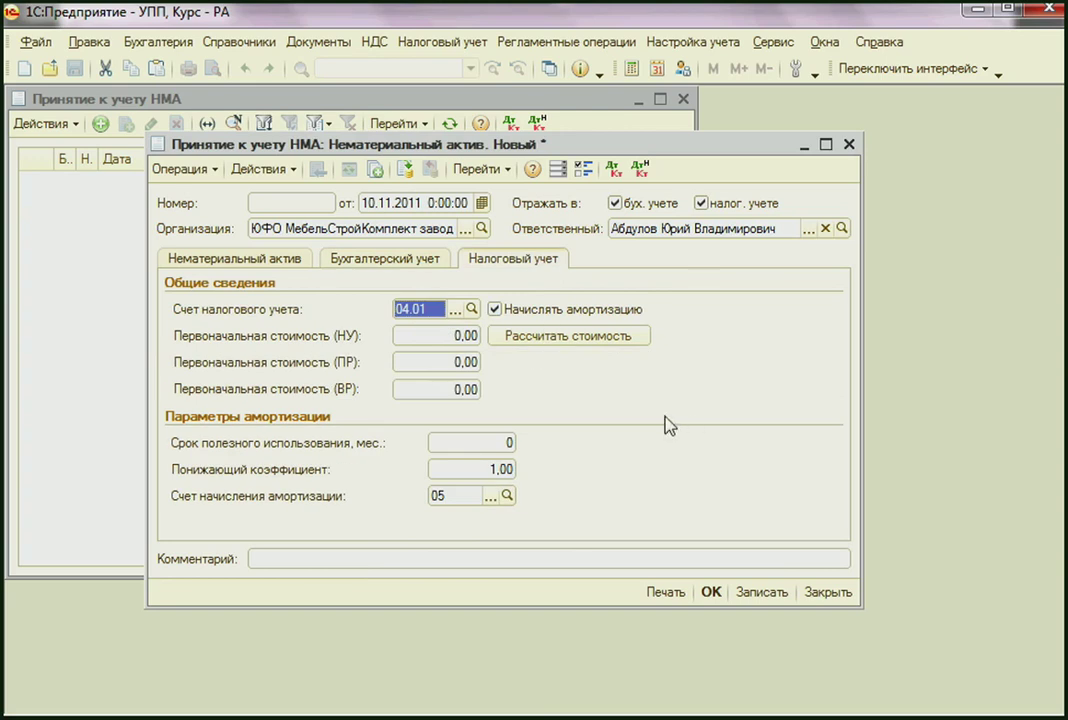
click(548, 338)
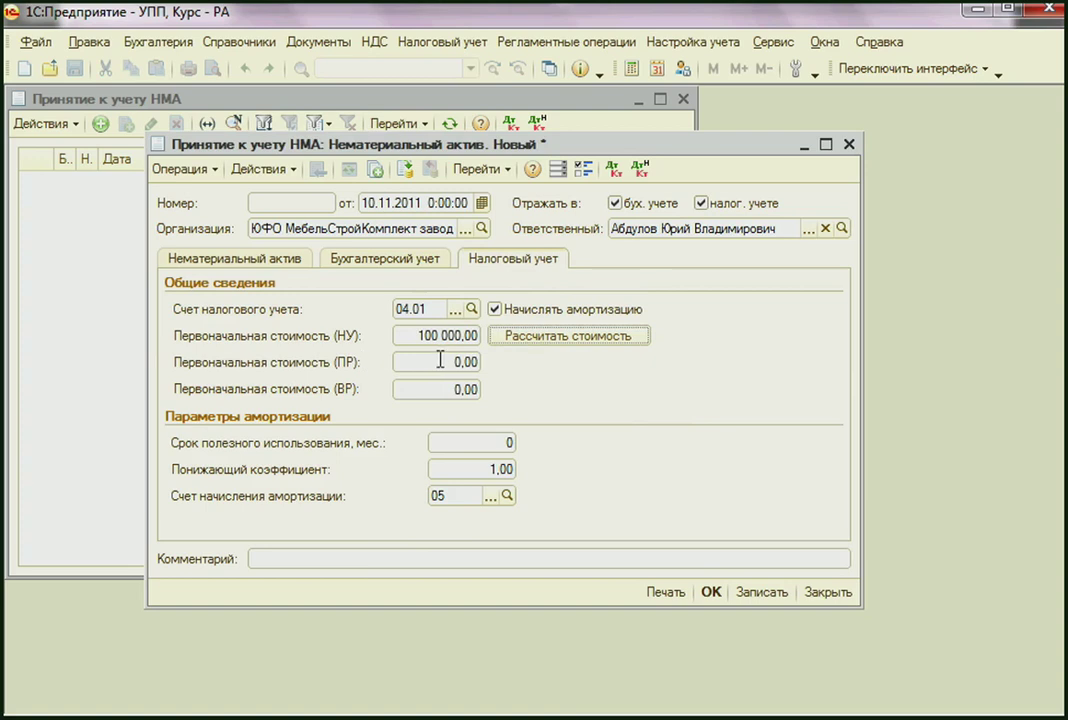
key(Tab)
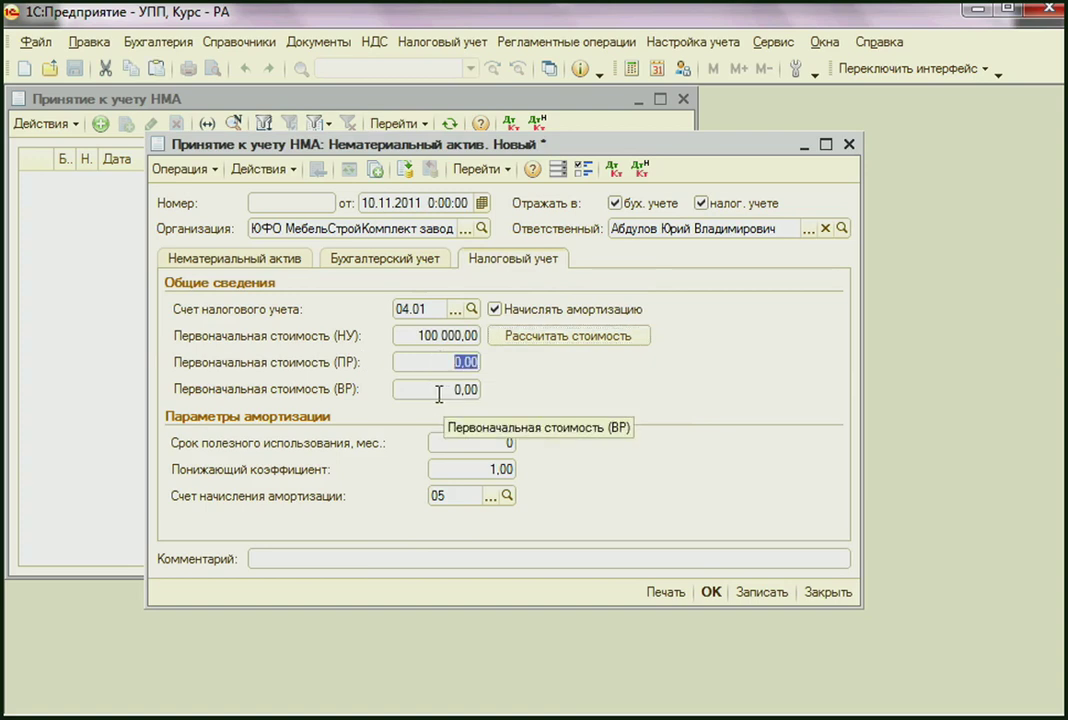
key(Tab)
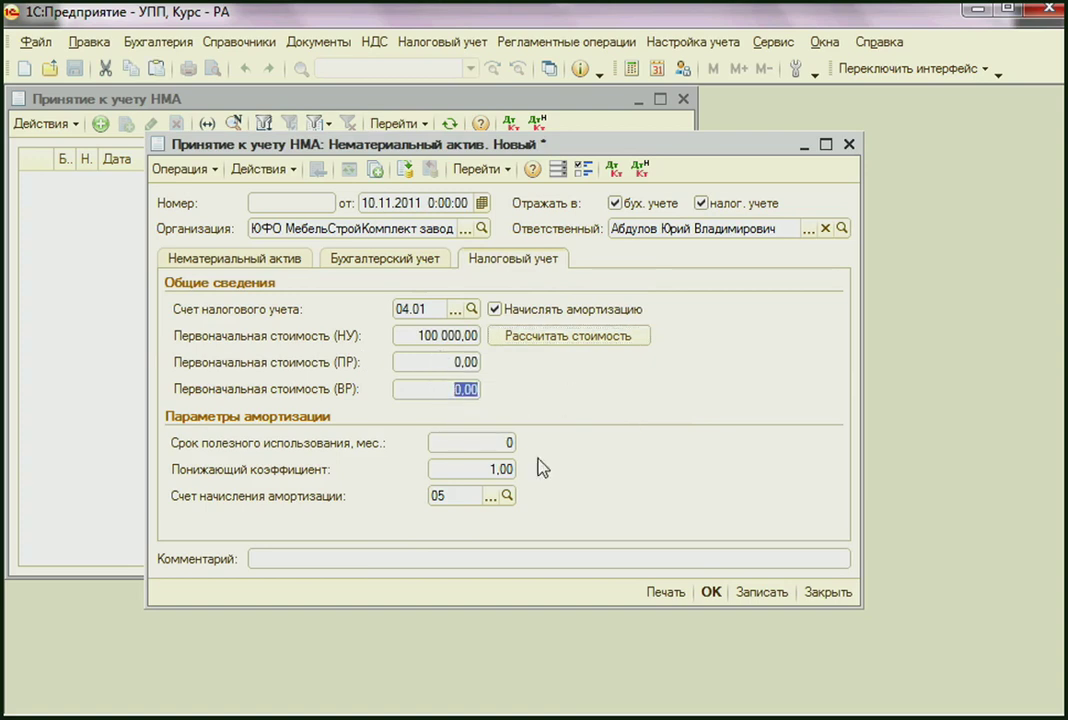
Set the useful life for tax accounting to 100 months and post the intangible asset acceptance document.
click(465, 445)
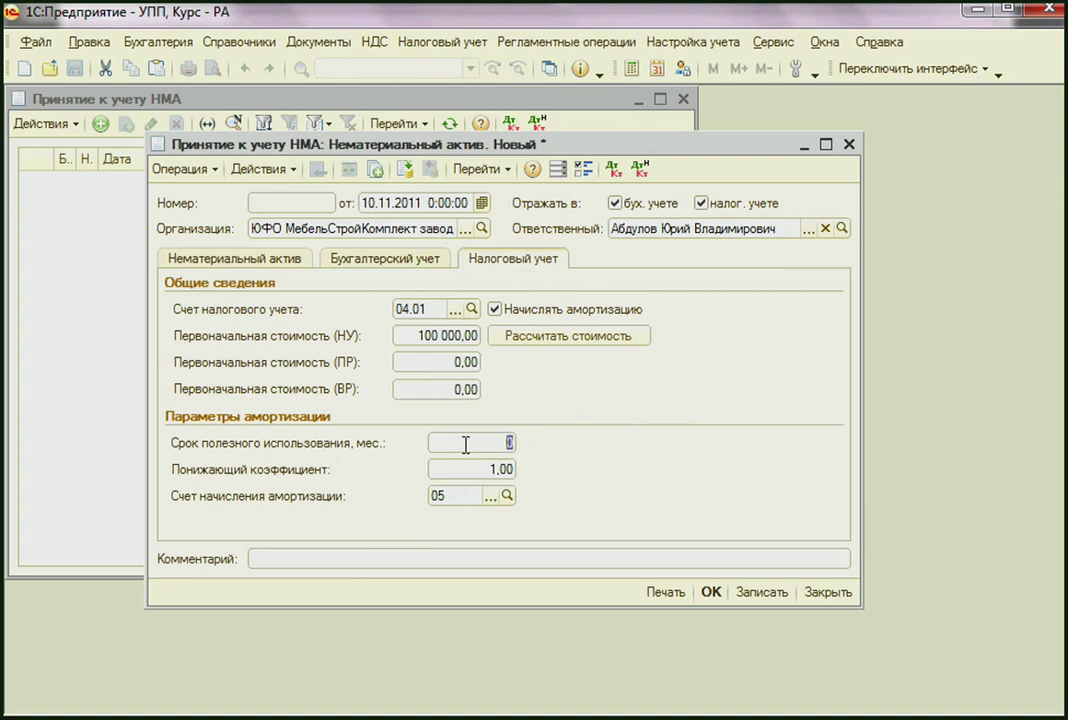
text(100)
click(480, 469)
click(486, 469)
key(Return)
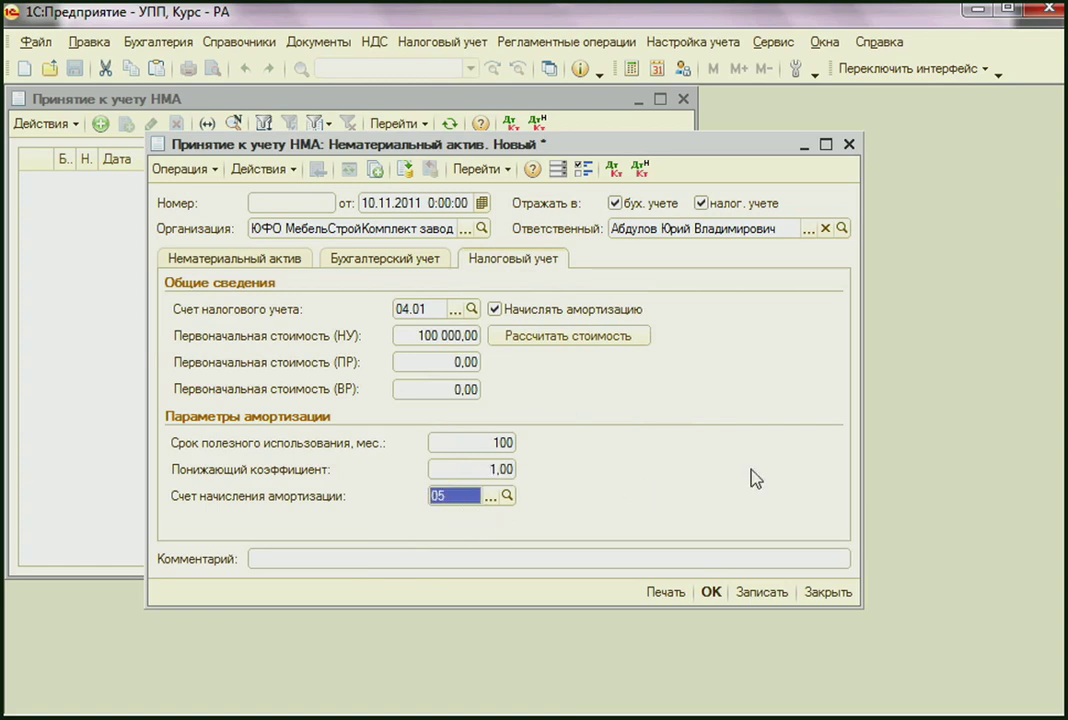
click(407, 168)
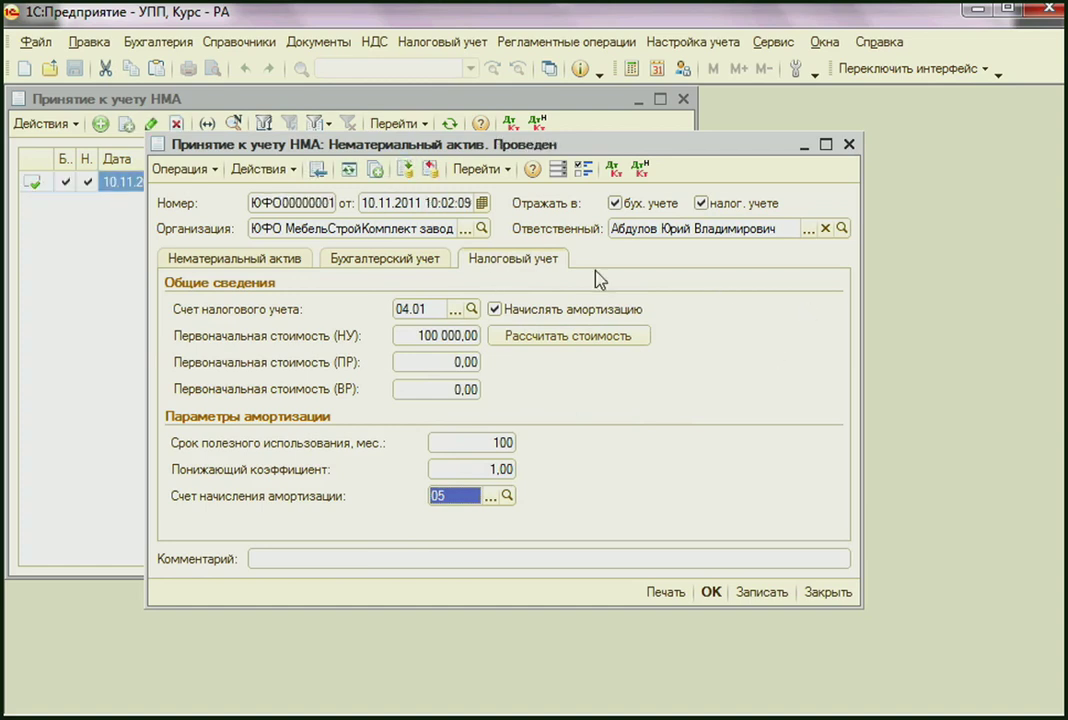
Review the debit account, credit account and amount of the document's accounting entry, and close the entries journal.
click(612, 168)
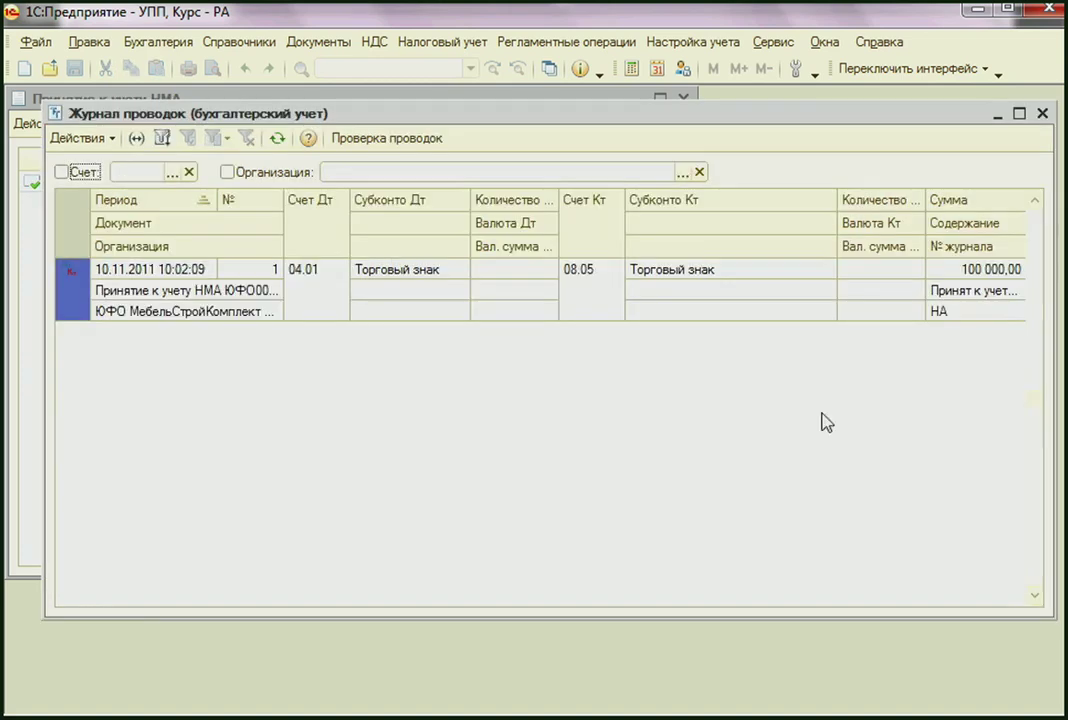
click(318, 305)
click(618, 308)
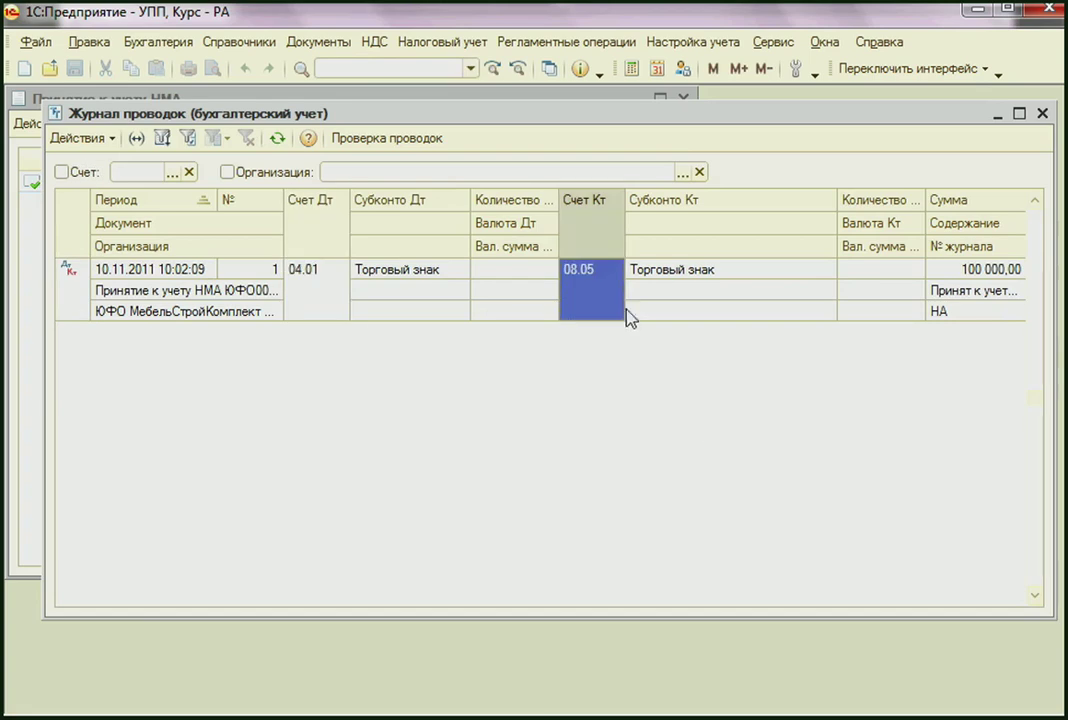
click(986, 274)
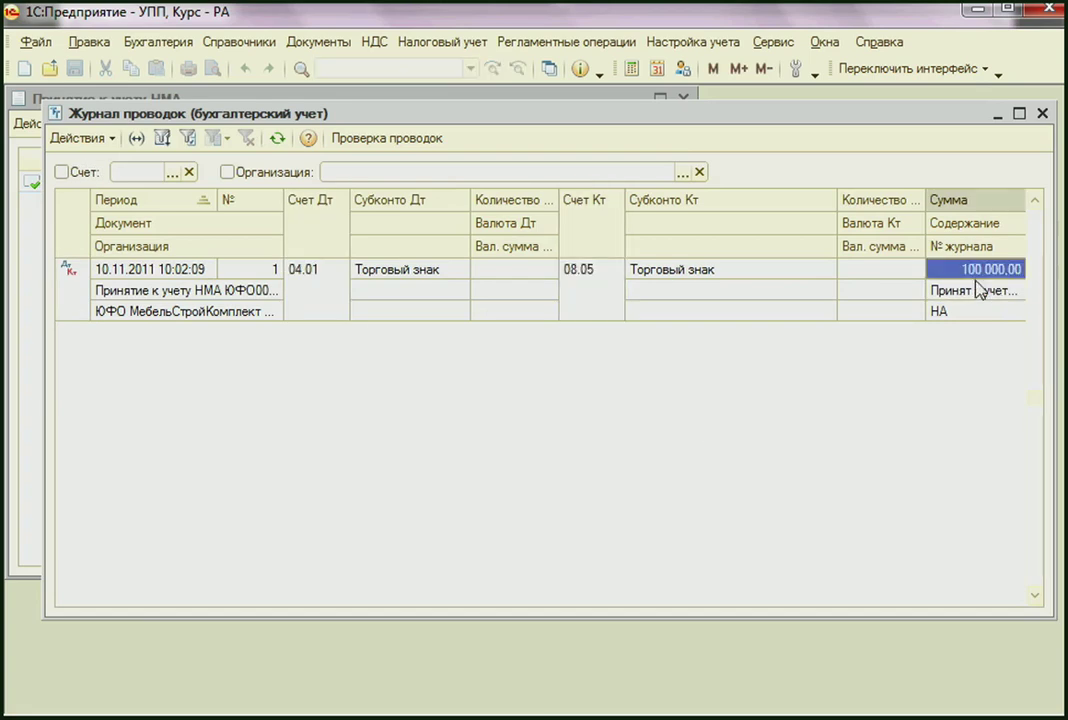
click(1042, 114)
Display the document's register movements report and collapse all its register groups to see the list of registers.
click(483, 170)
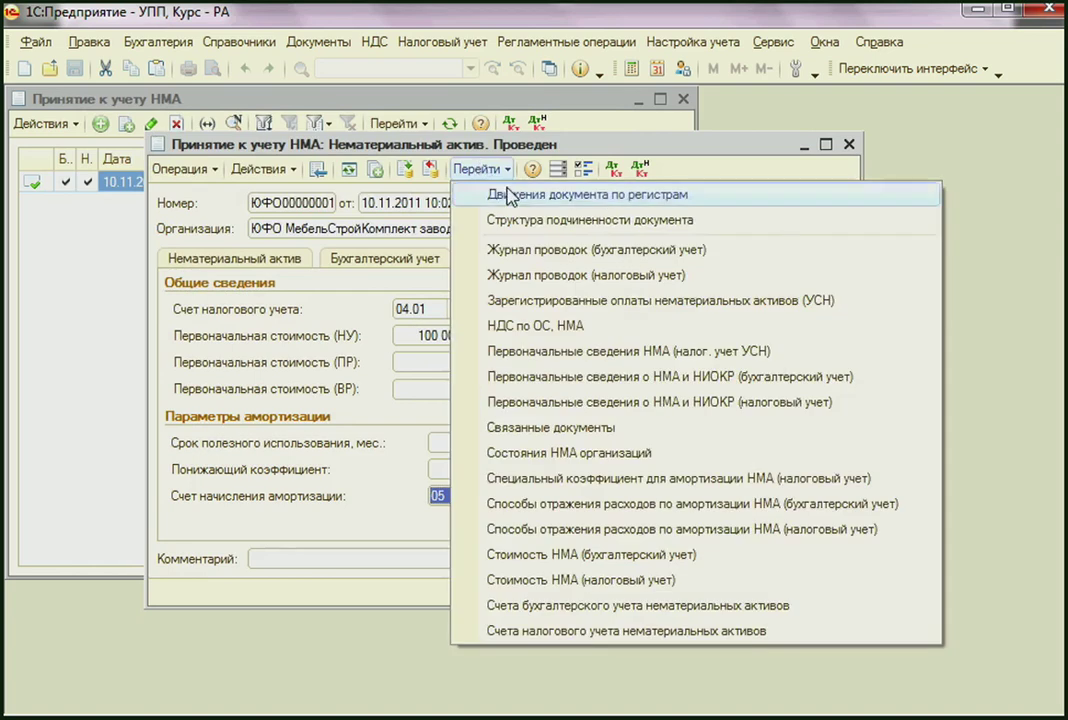
click(486, 197)
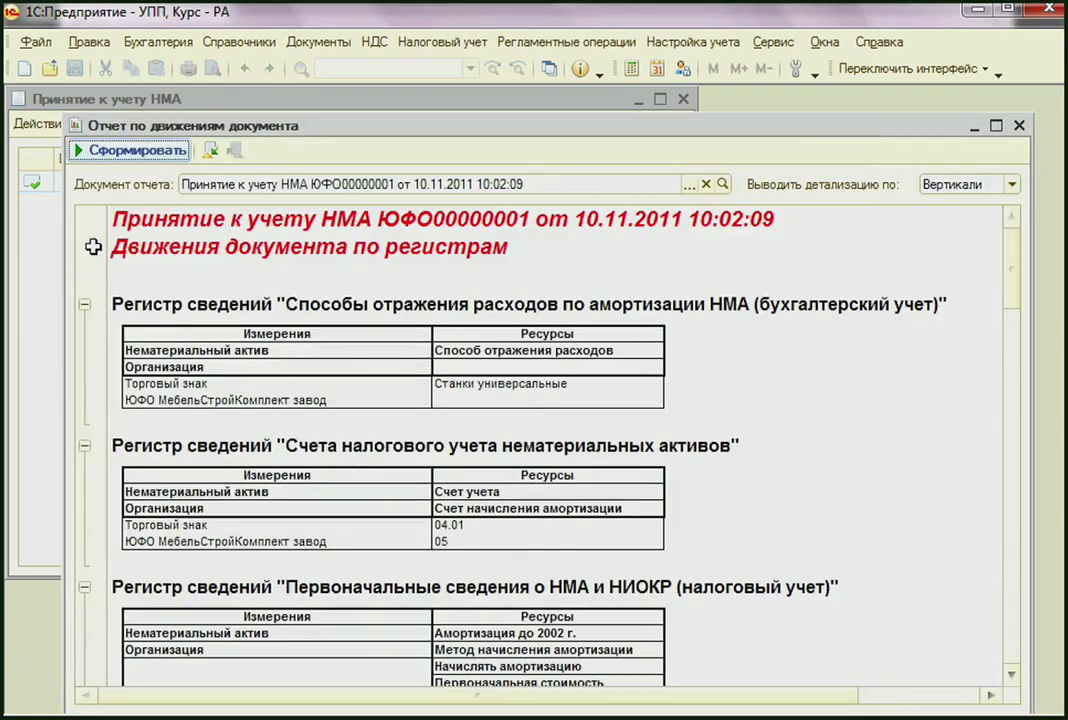
right_click(93, 248)
mouse_move(290, 507)
click(330, 505)
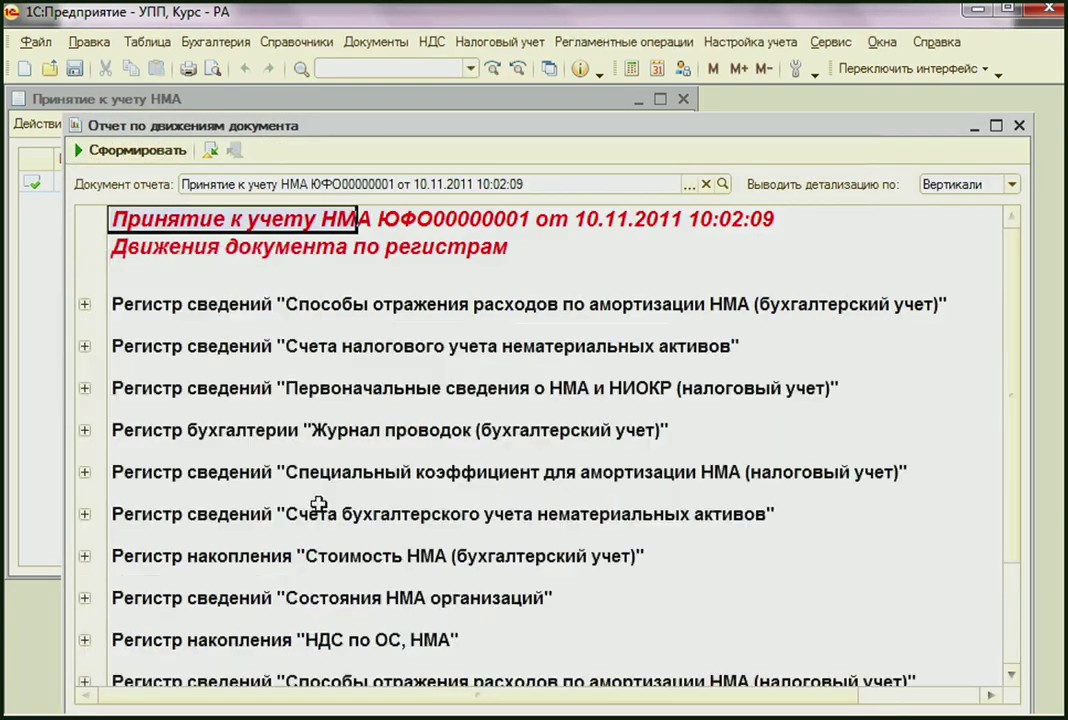
drag(1012, 470, 992, 365)
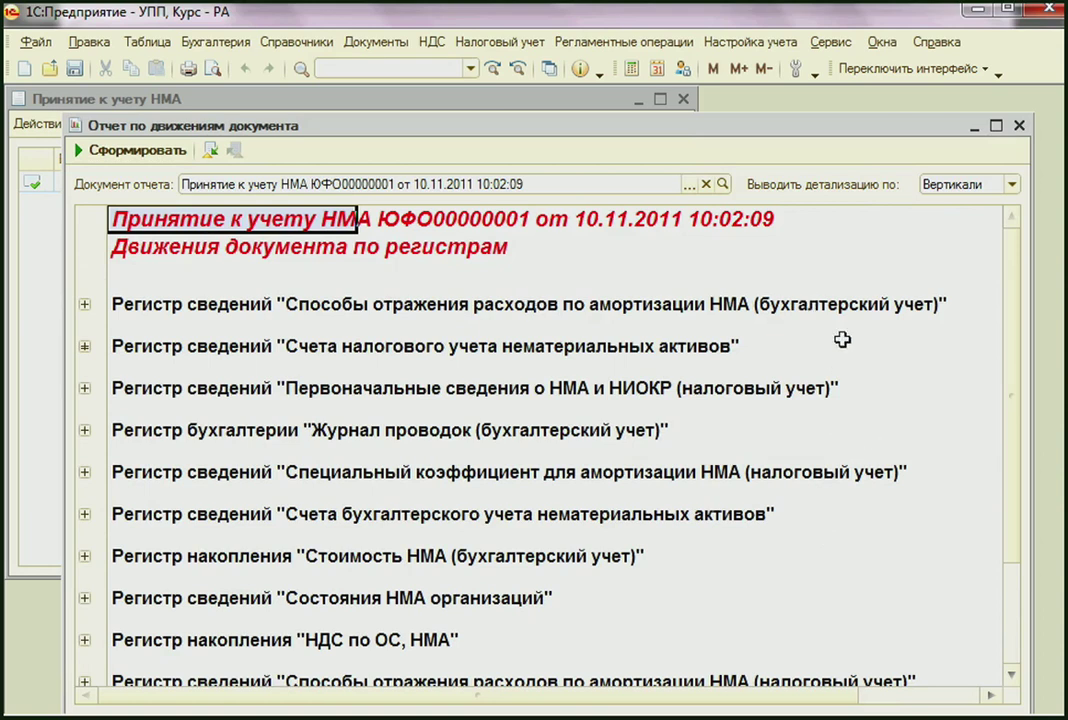
Inspect the details of the accounting expense reflection methods register and the "Счета налогового учета нематериальных активов" register.
click(85, 306)
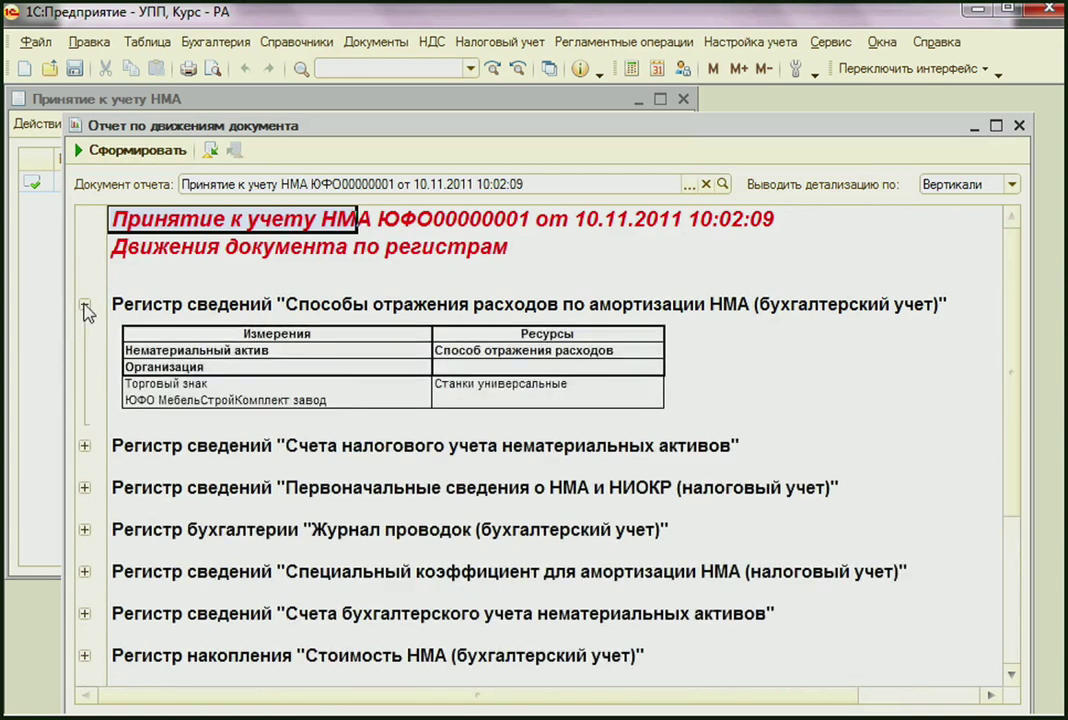
click(85, 307)
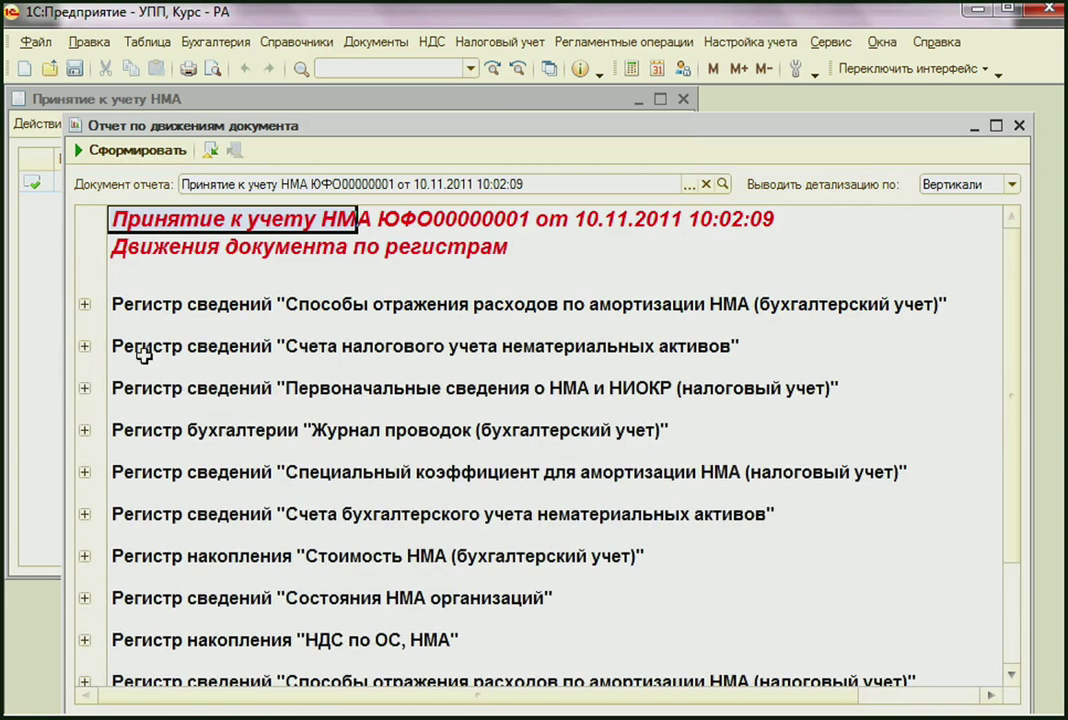
click(85, 348)
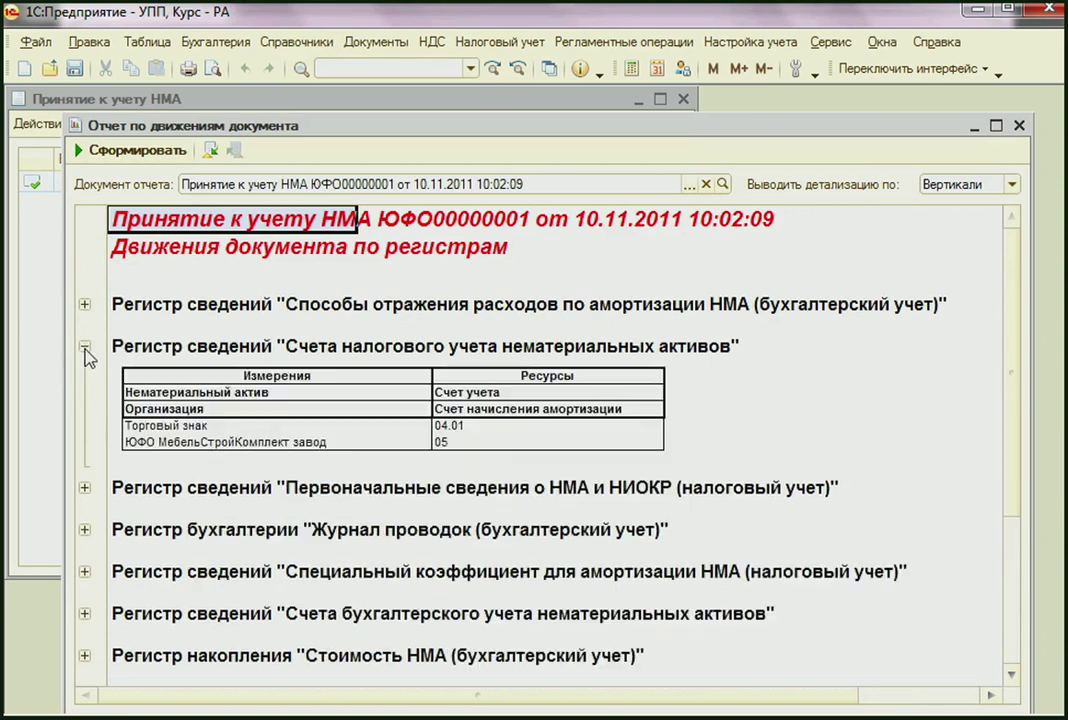
click(86, 350)
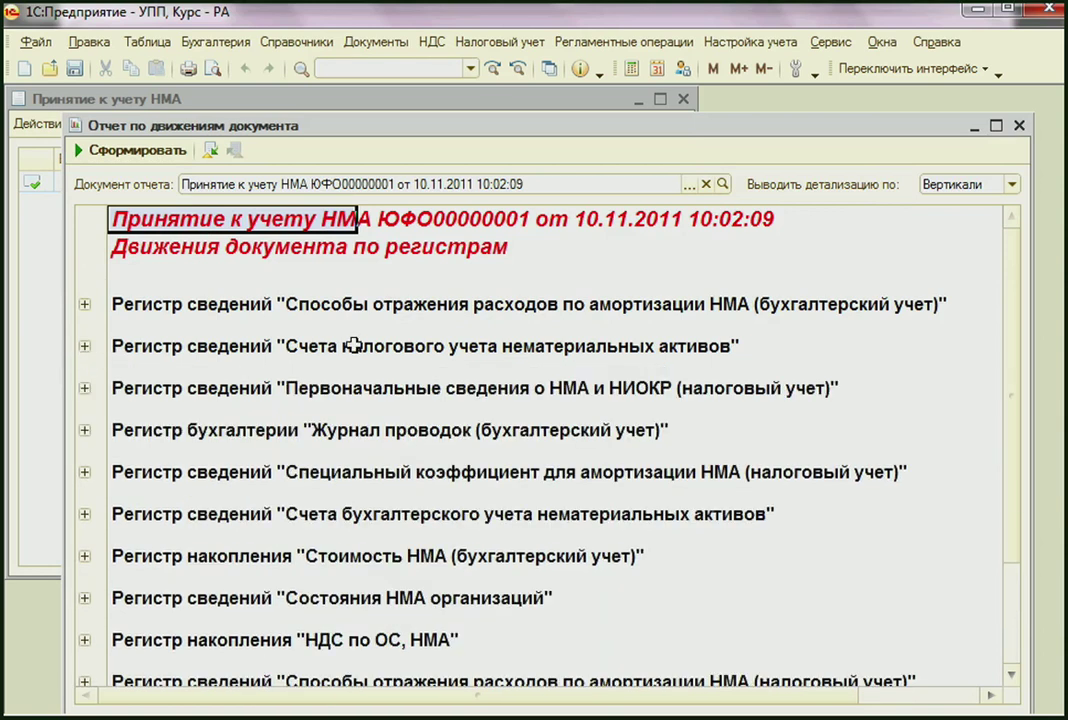
Compare the "Способы отражения расходов по амортизации НМА" registers for accounting and tax accounting in the report's list.
click(405, 304)
click(889, 304)
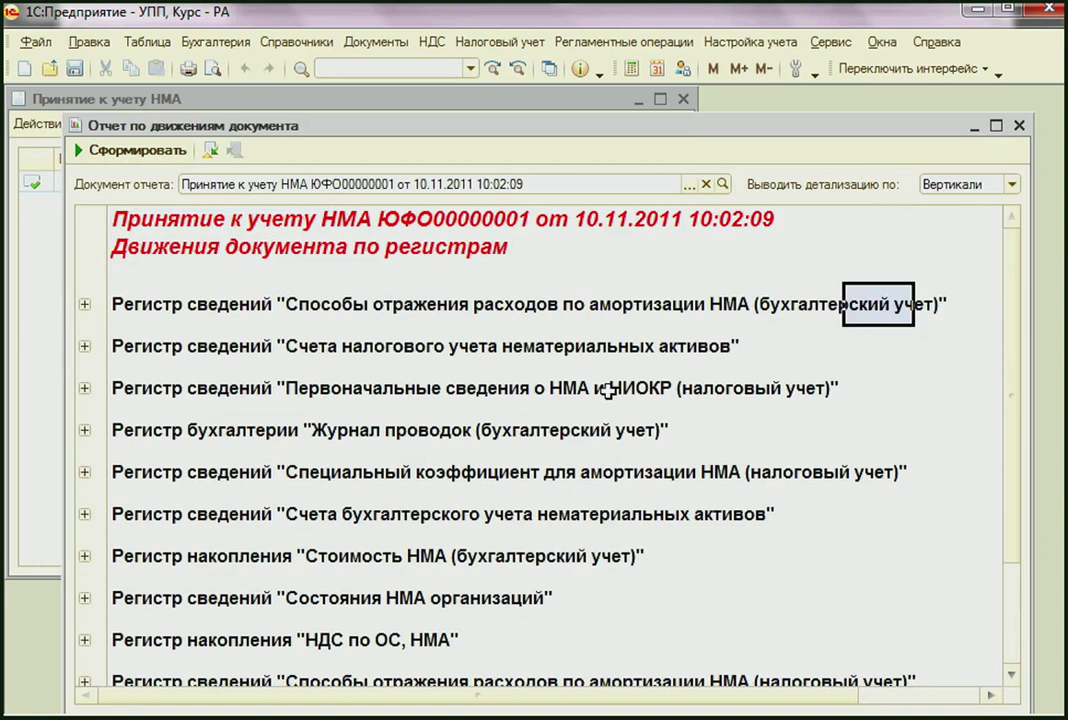
click(612, 634)
scroll(615, 620, down, 3)
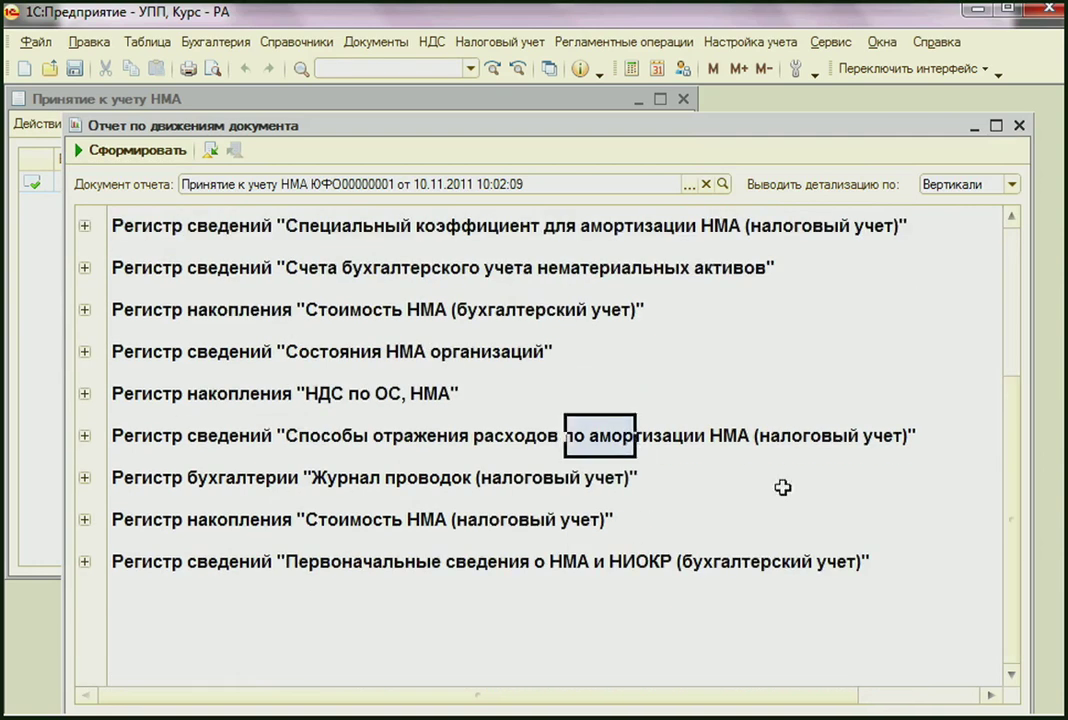
scroll(780, 455, up, 3)
Compare the tax and accounting account registers for intangible assets, examining the details of "Счета бухгалтерского учета нематериальных активов".
click(443, 362)
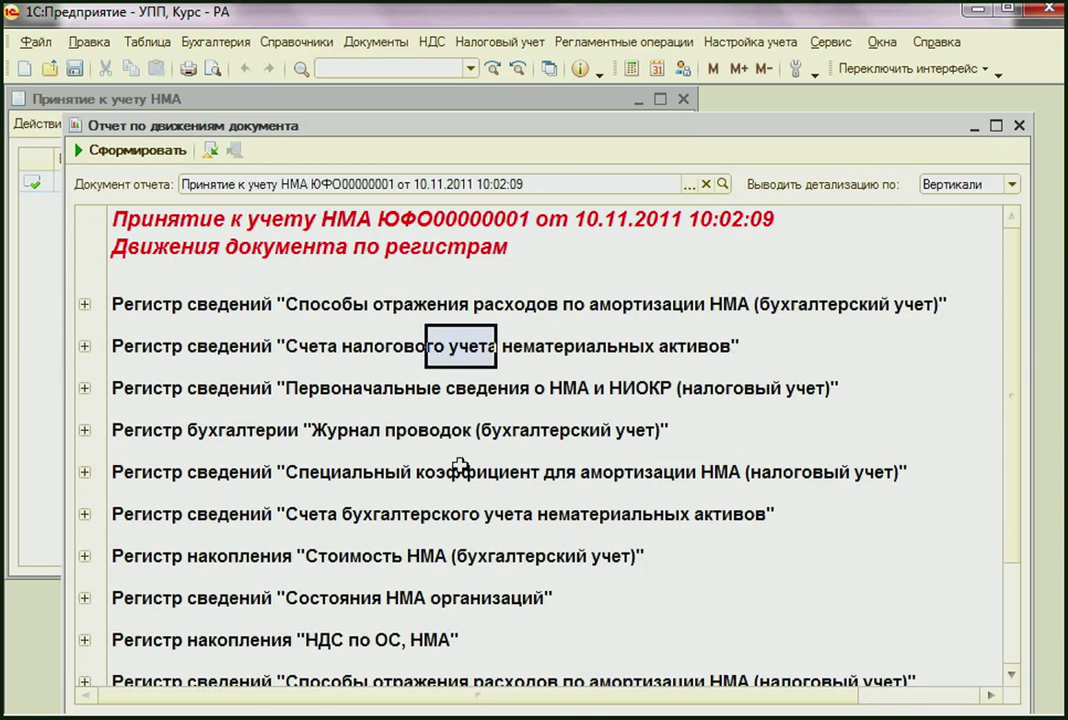
click(446, 515)
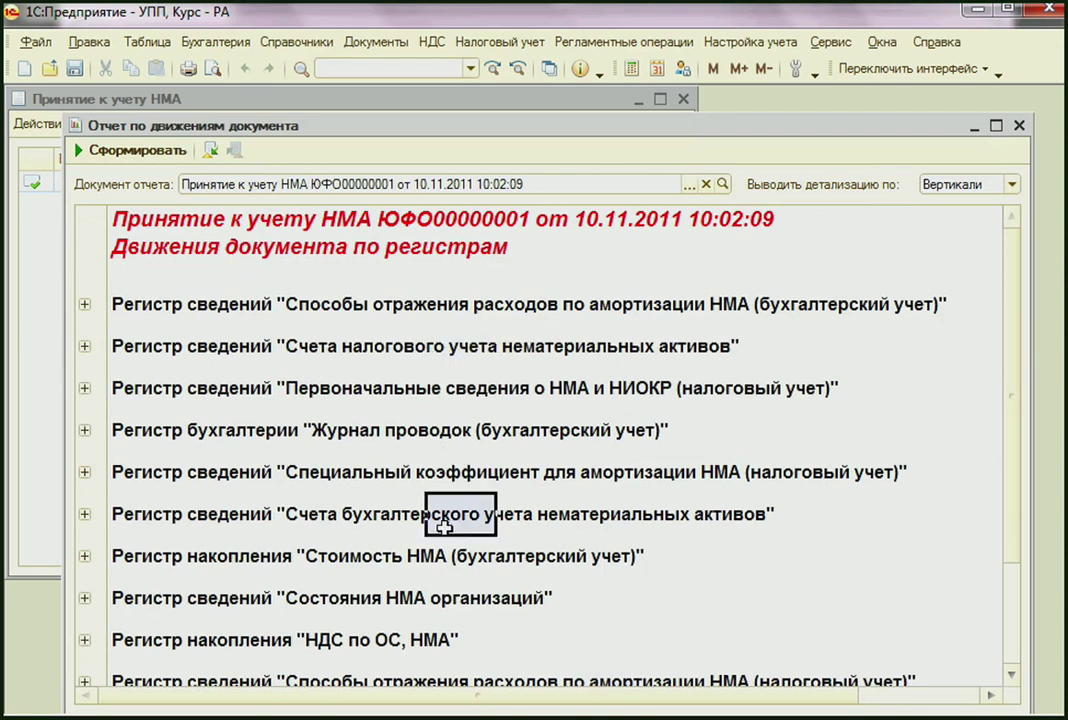
click(84, 516)
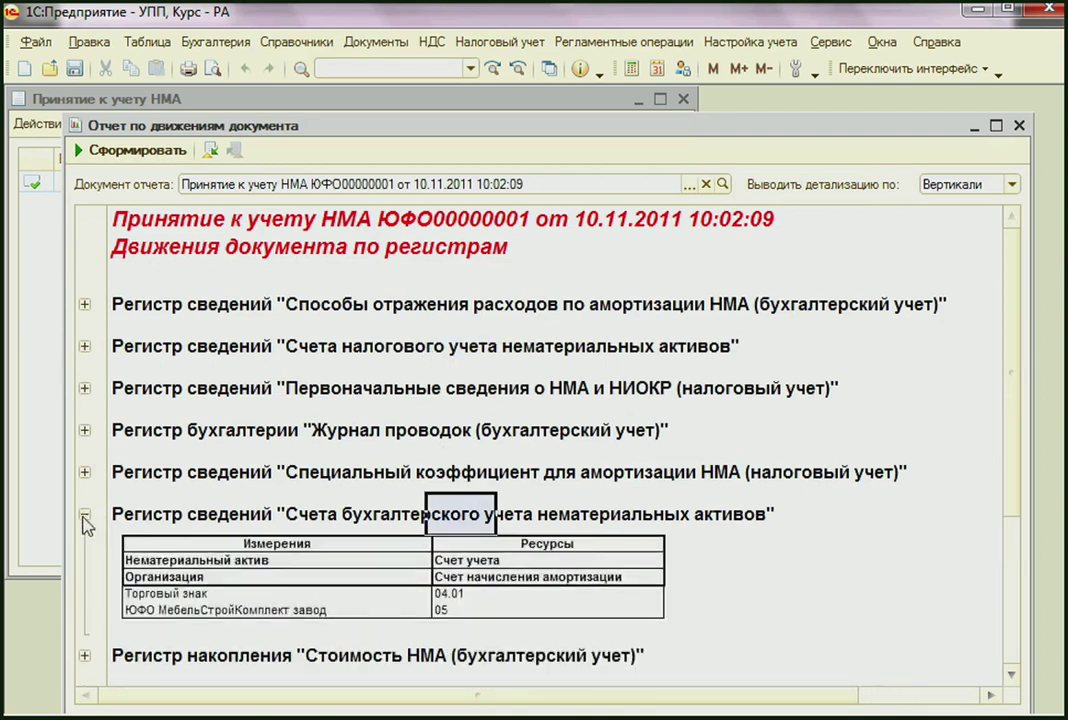
click(84, 516)
Compare the tax and accounting "Первоначальные сведения о НМА и НИОКР" registers, examining their details in the movements report.
click(466, 388)
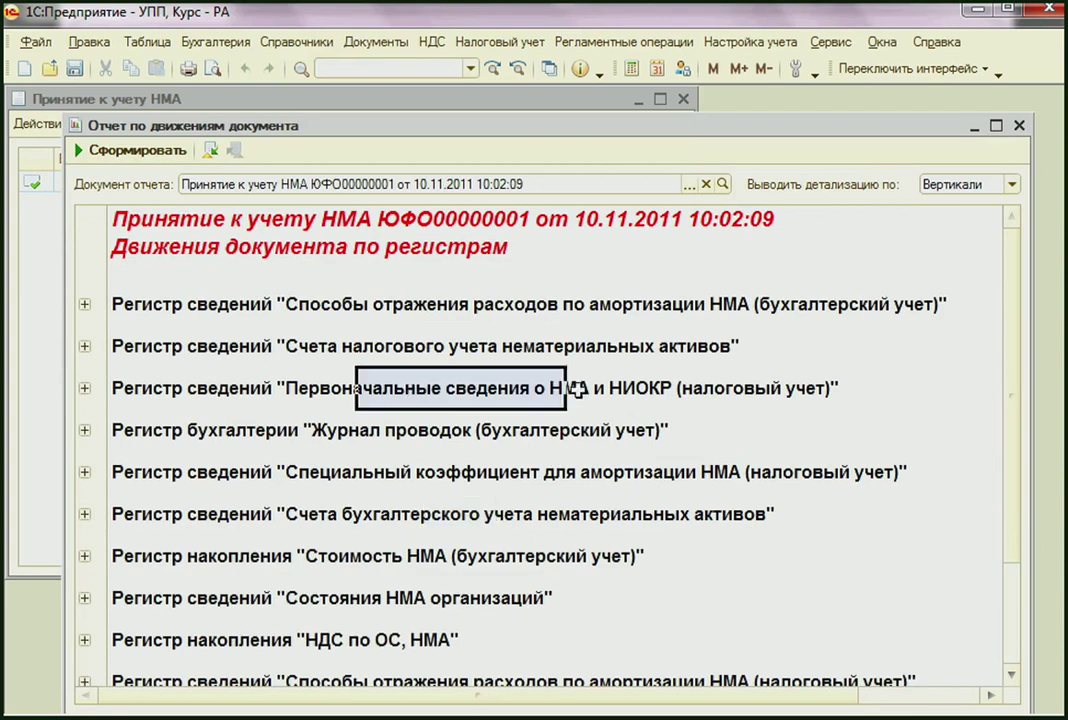
drag(578, 388, 590, 388)
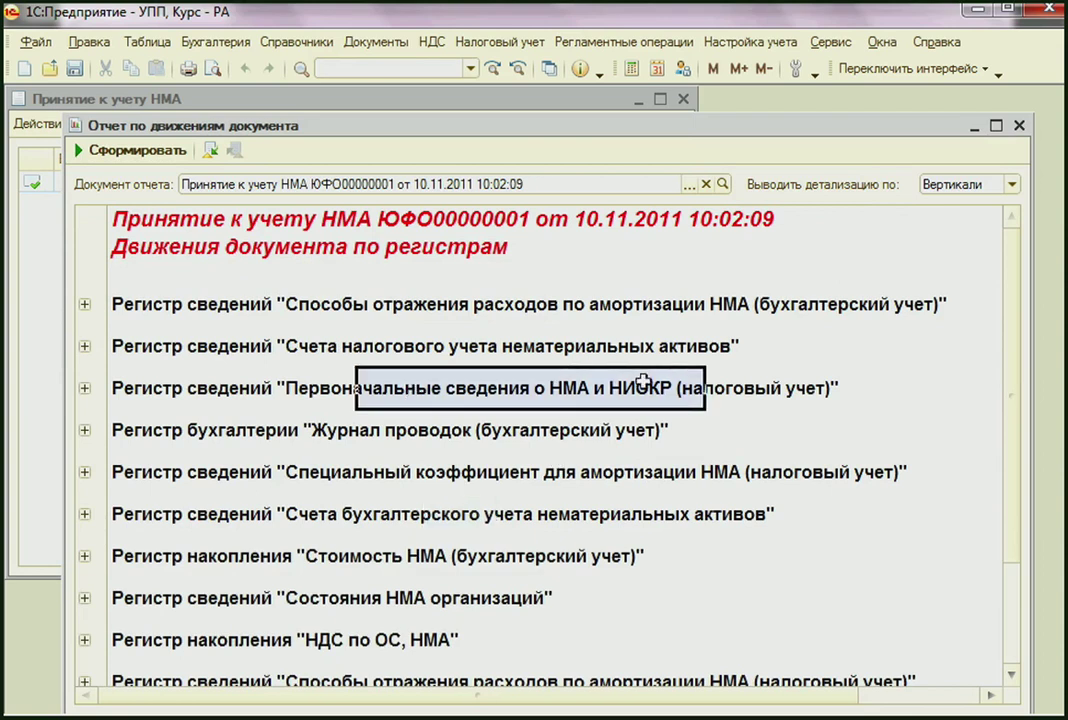
click(86, 392)
click(86, 393)
click(351, 560)
scroll(351, 565, down, 10)
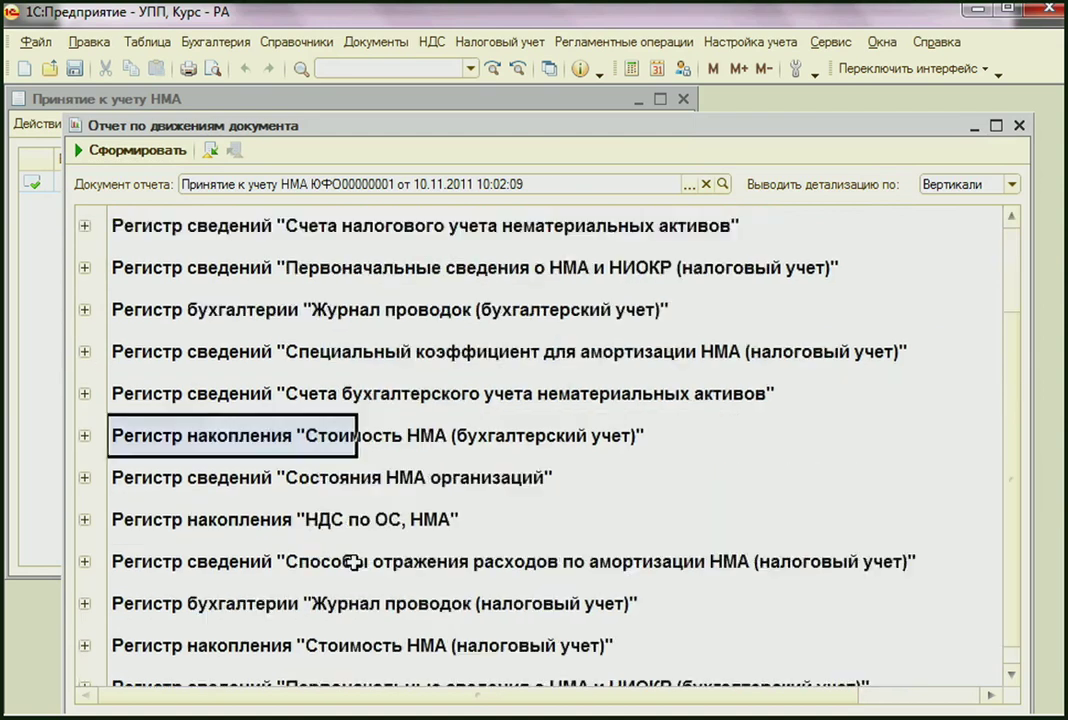
scroll(248, 569, up, 10)
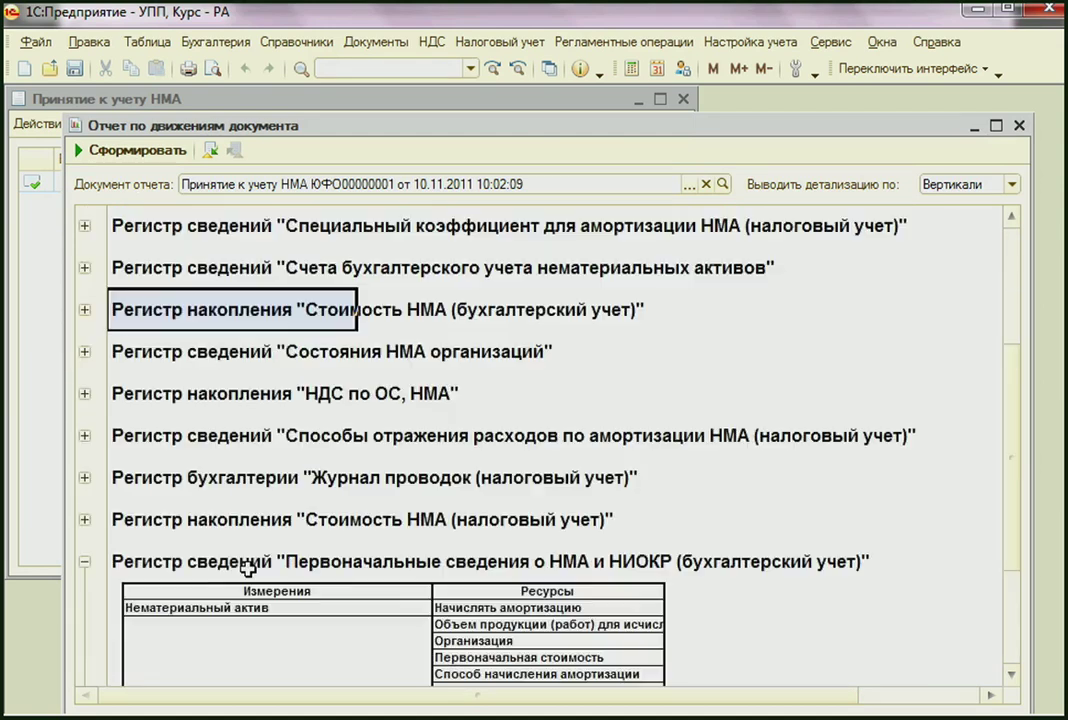
click(86, 561)
scroll(326, 536, up, 5)
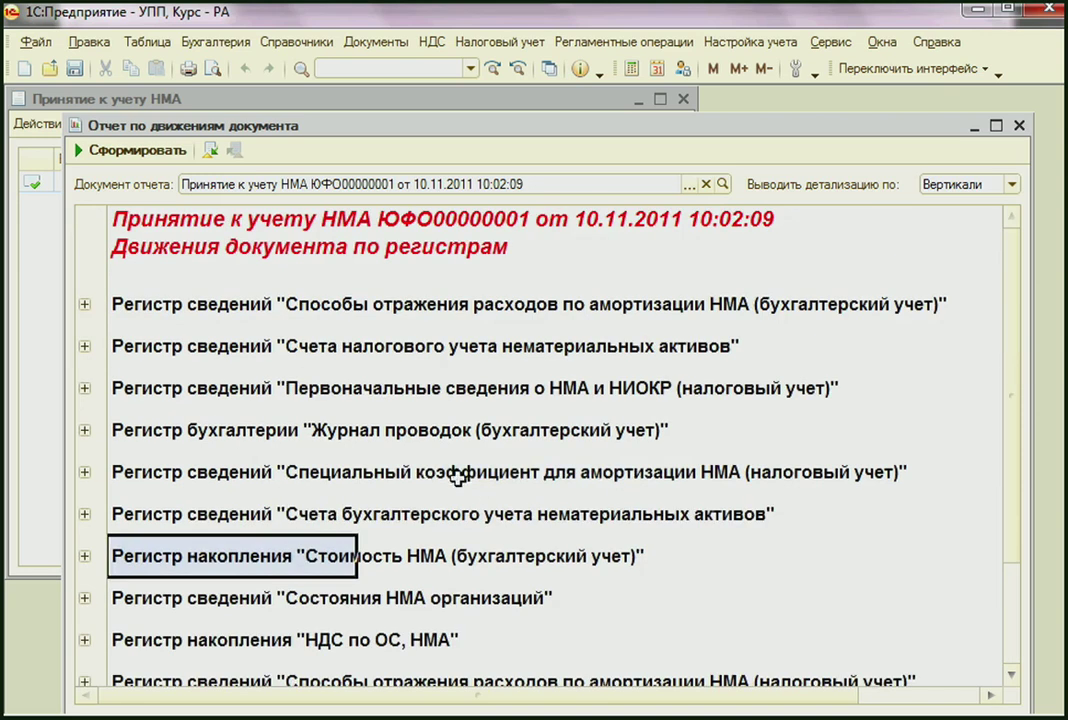
Inspect the details of the "Специальный коэффициент для амортизации НМА (налоговый учет)" register and collapse it again.
drag(430, 472, 770, 472)
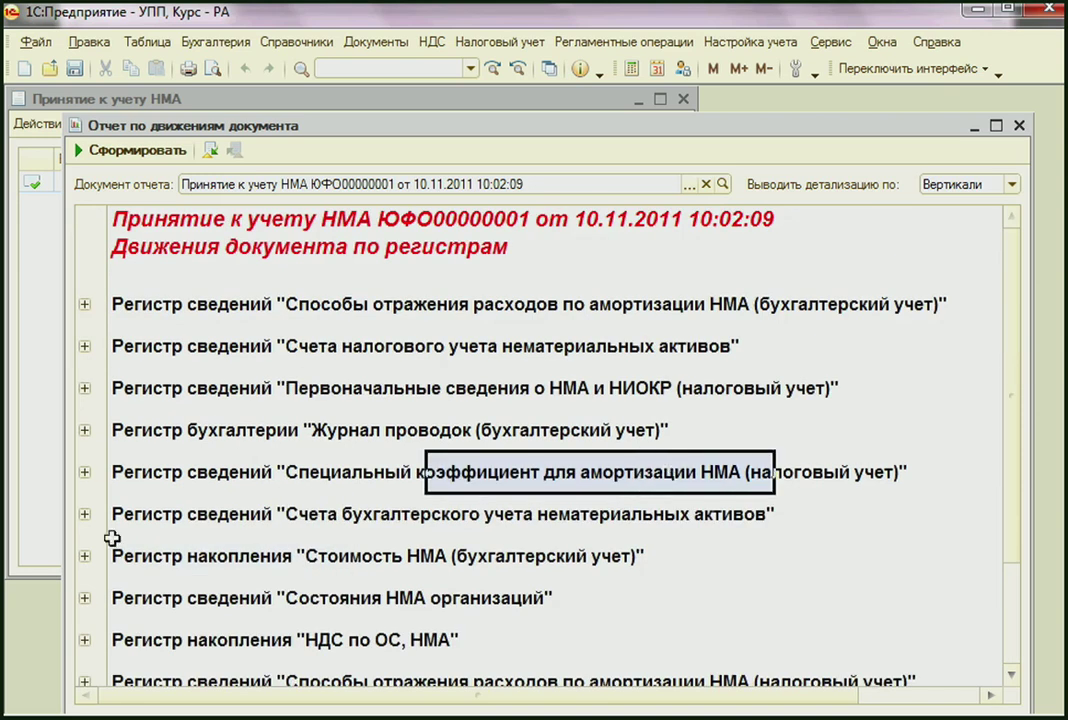
click(84, 472)
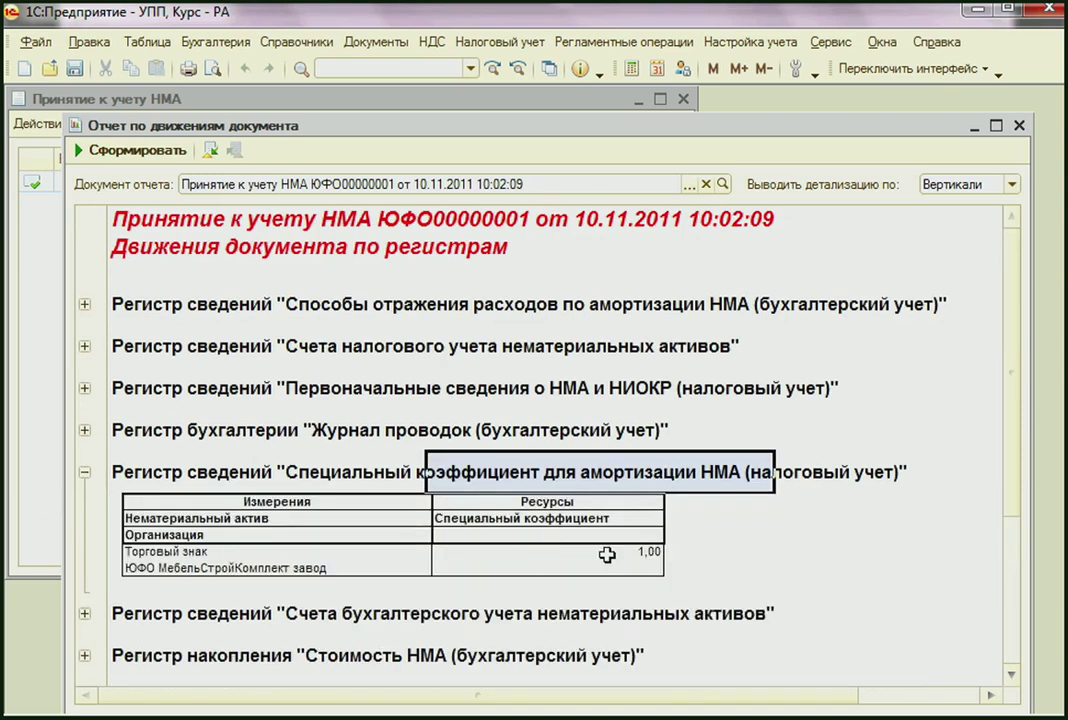
click(84, 472)
Review the "Стоимость НМА" accumulation registers for accounting and tax accounting in the movements report.
drag(388, 566, 600, 563)
scroll(317, 601, down, 3)
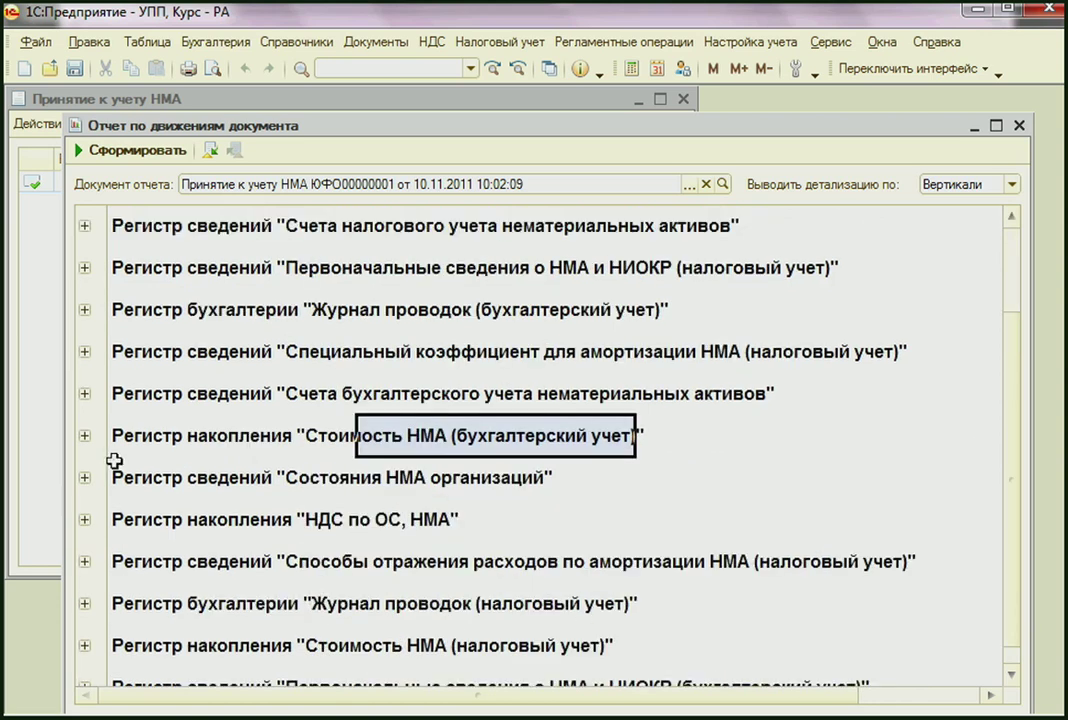
click(85, 437)
click(85, 438)
Inspect the details of the "НДС по ОС, НМА" register and the trademark's state in the "Состояния НМА организаций" register.
click(343, 522)
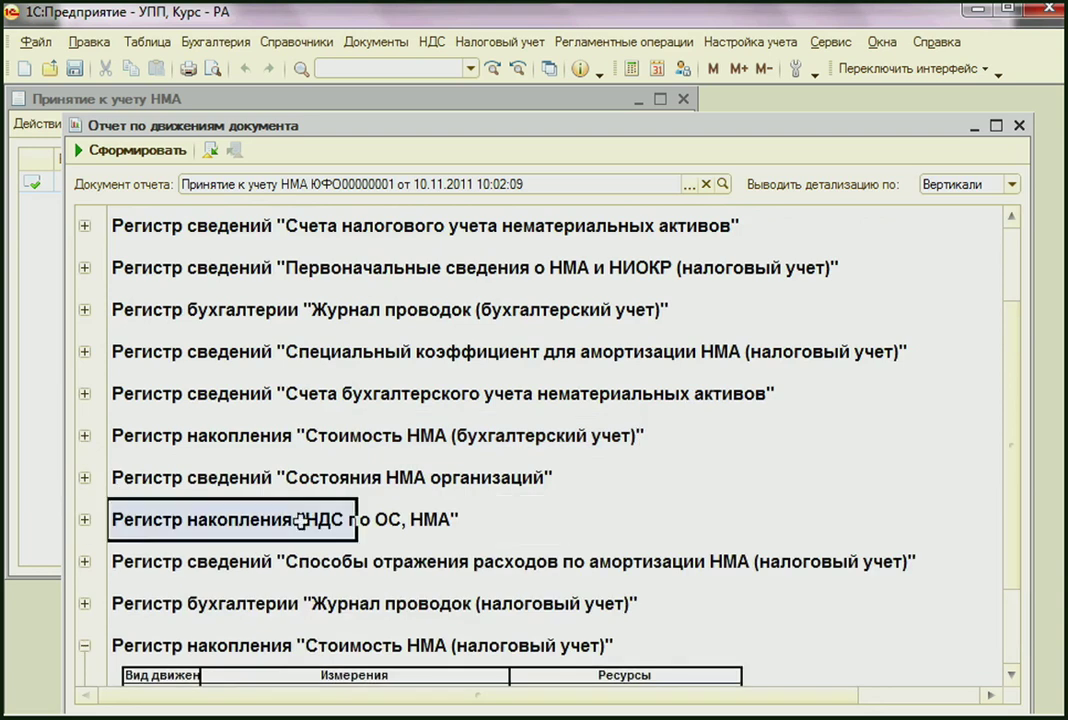
click(85, 520)
scroll(269, 524, down, 2)
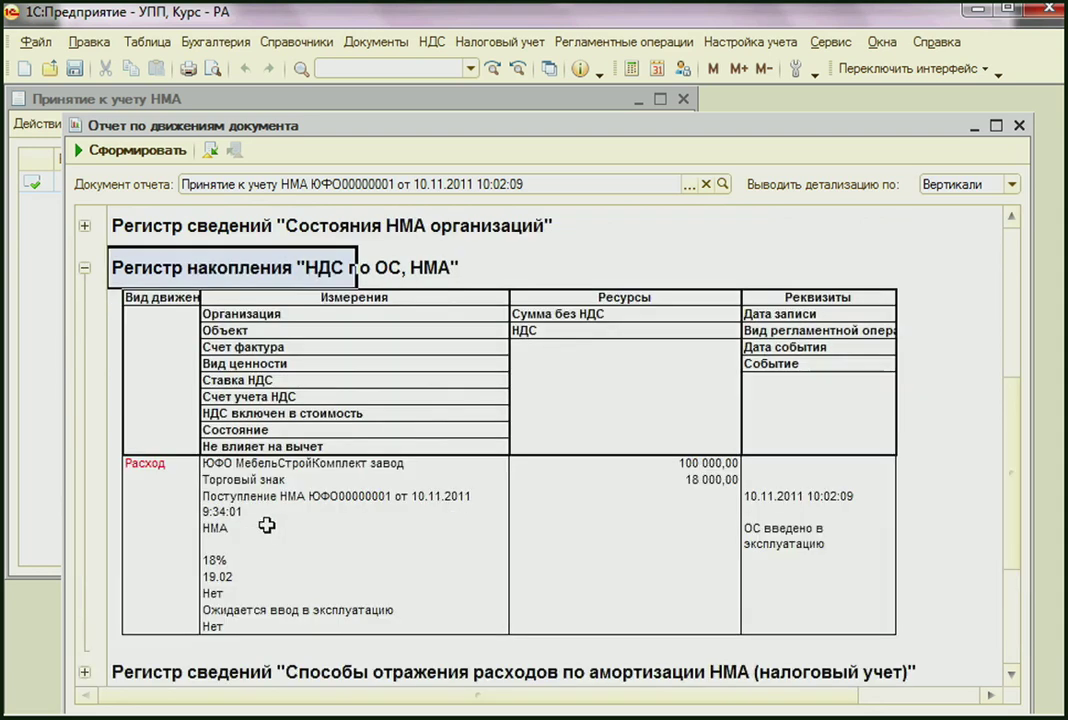
scroll(277, 526, up, 1)
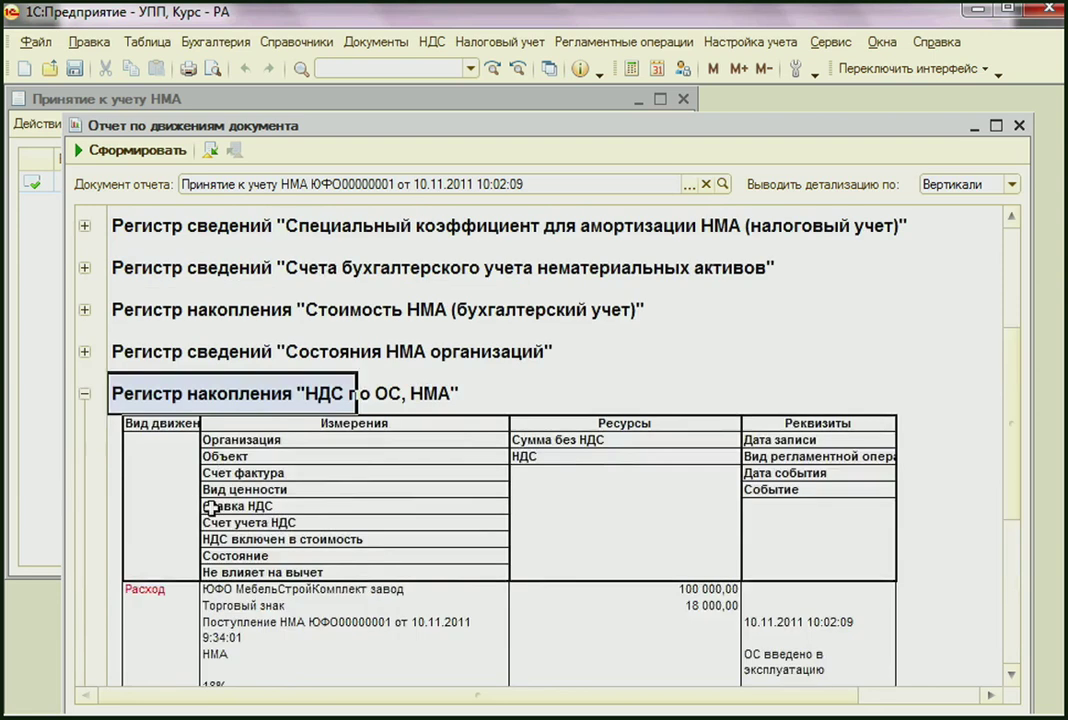
click(85, 393)
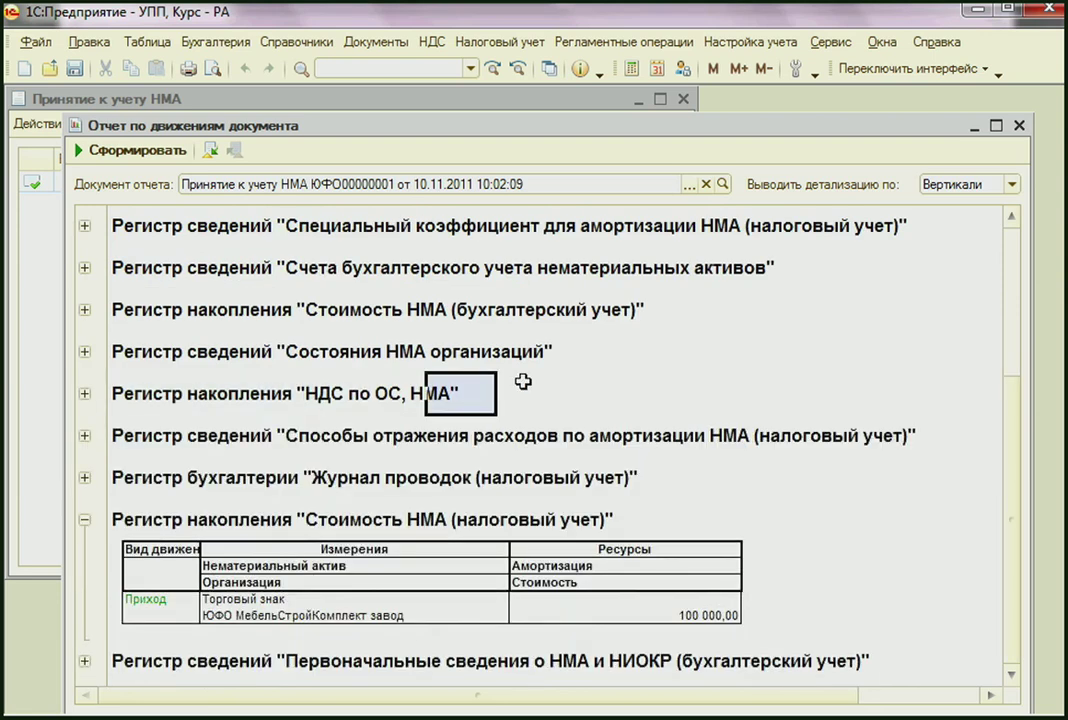
click(85, 352)
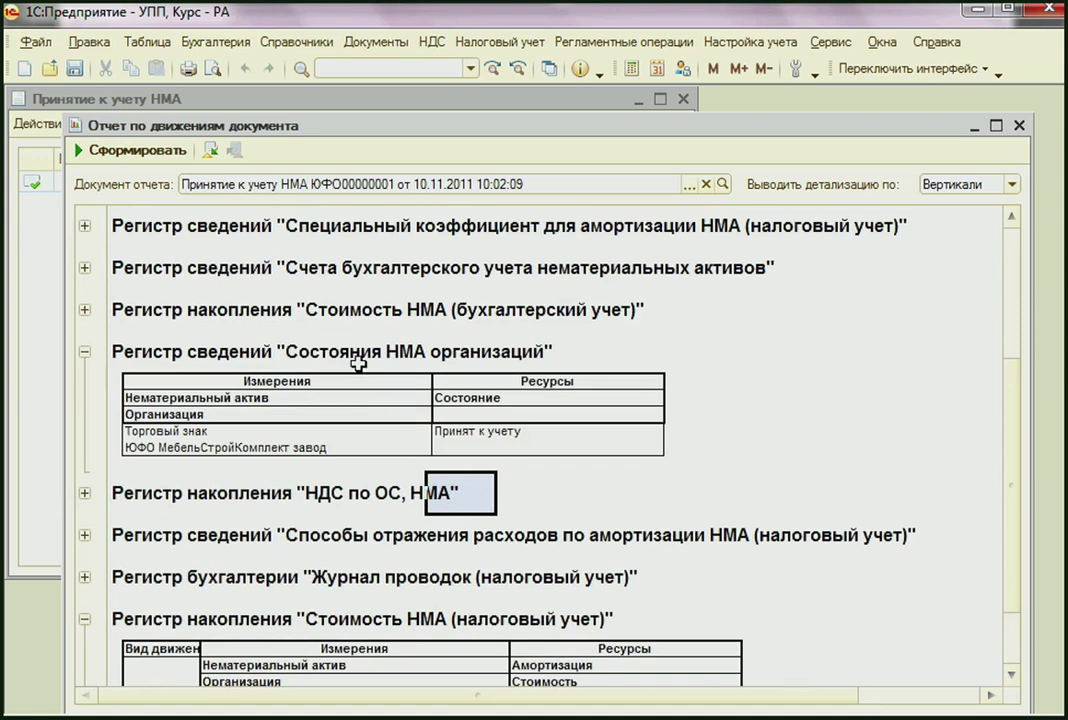
click(505, 438)
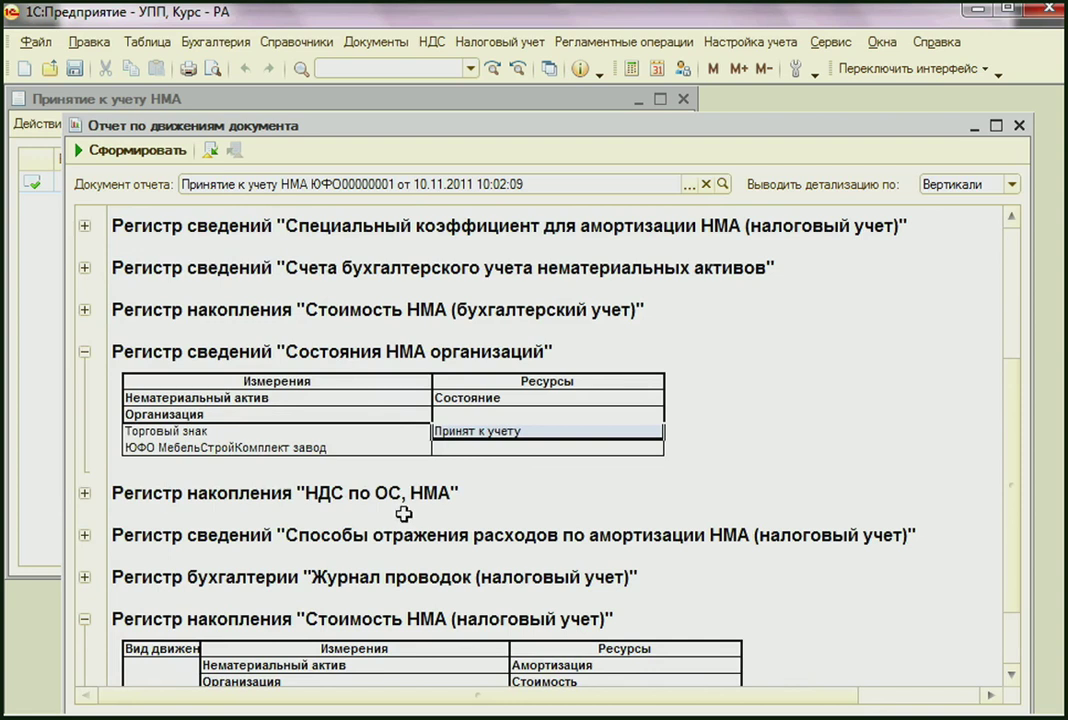
Check the Торговый знак row in the "Состояния НМА организаций" register, and close the movements report and its document.
click(212, 434)
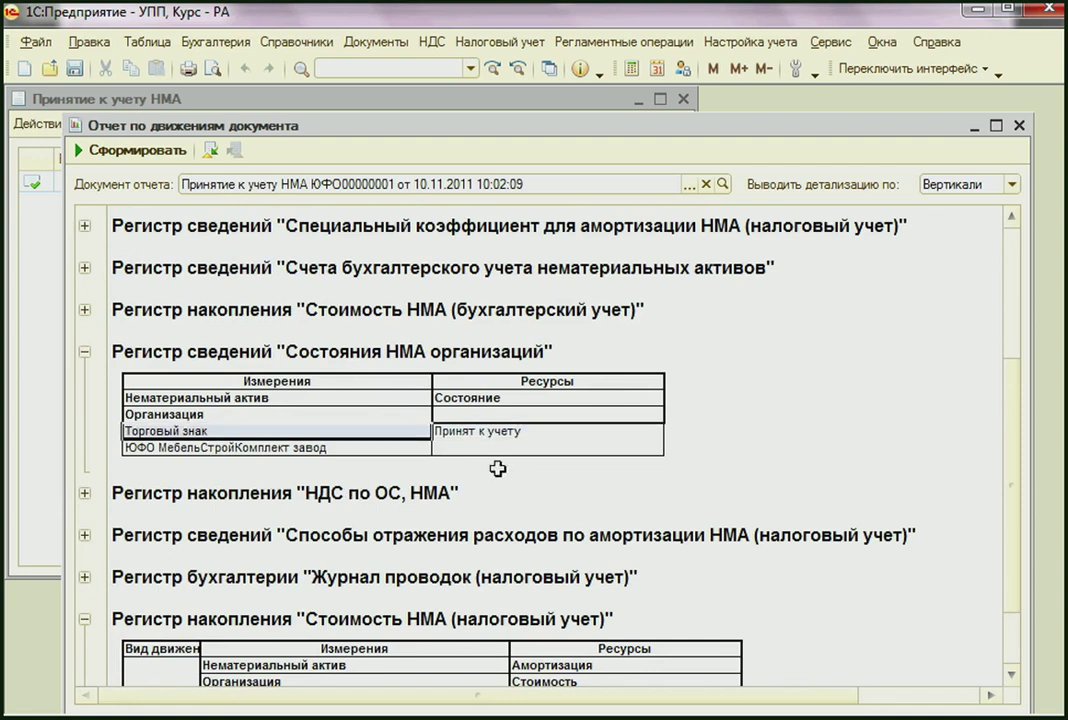
click(487, 434)
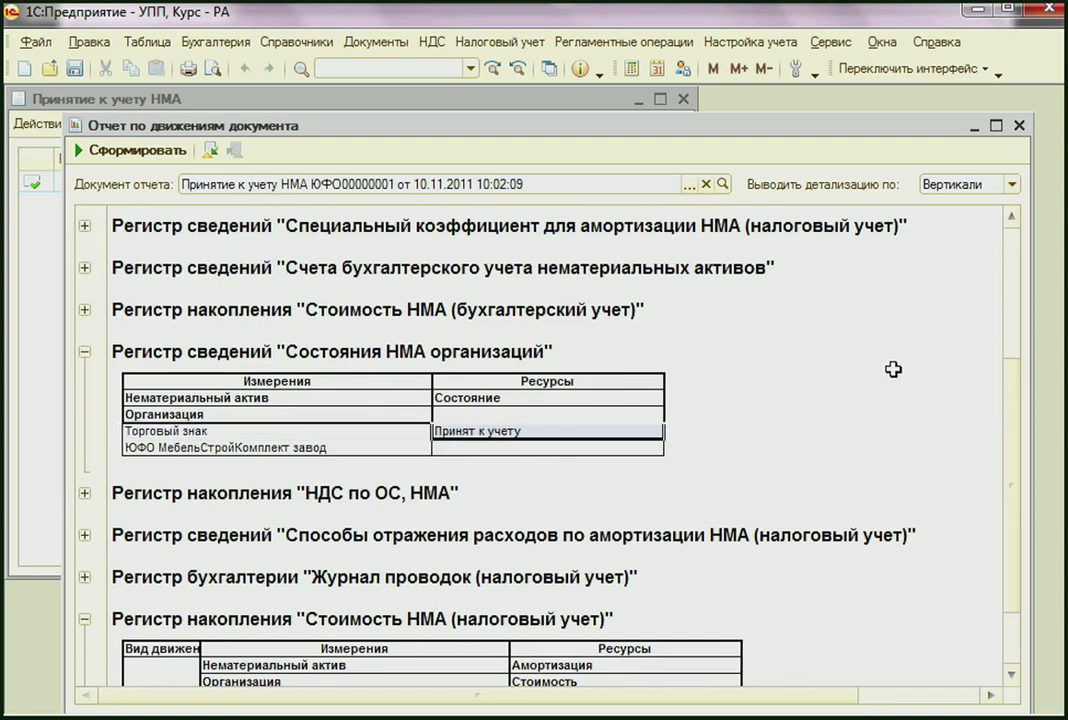
key(Escape)
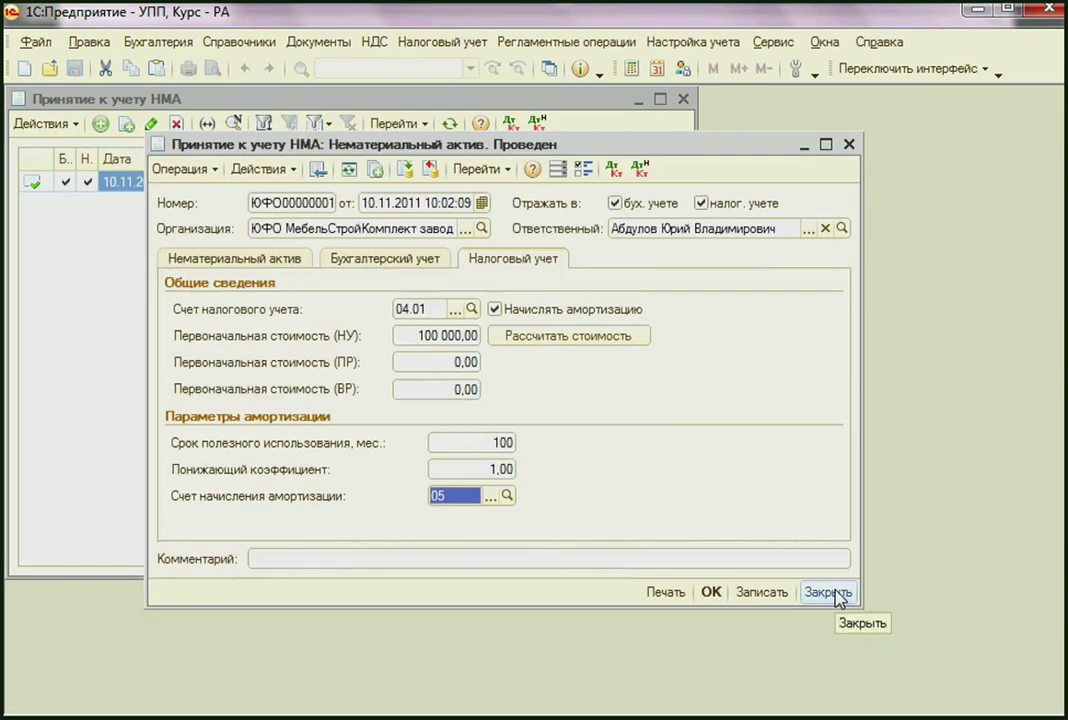
click(827, 591)
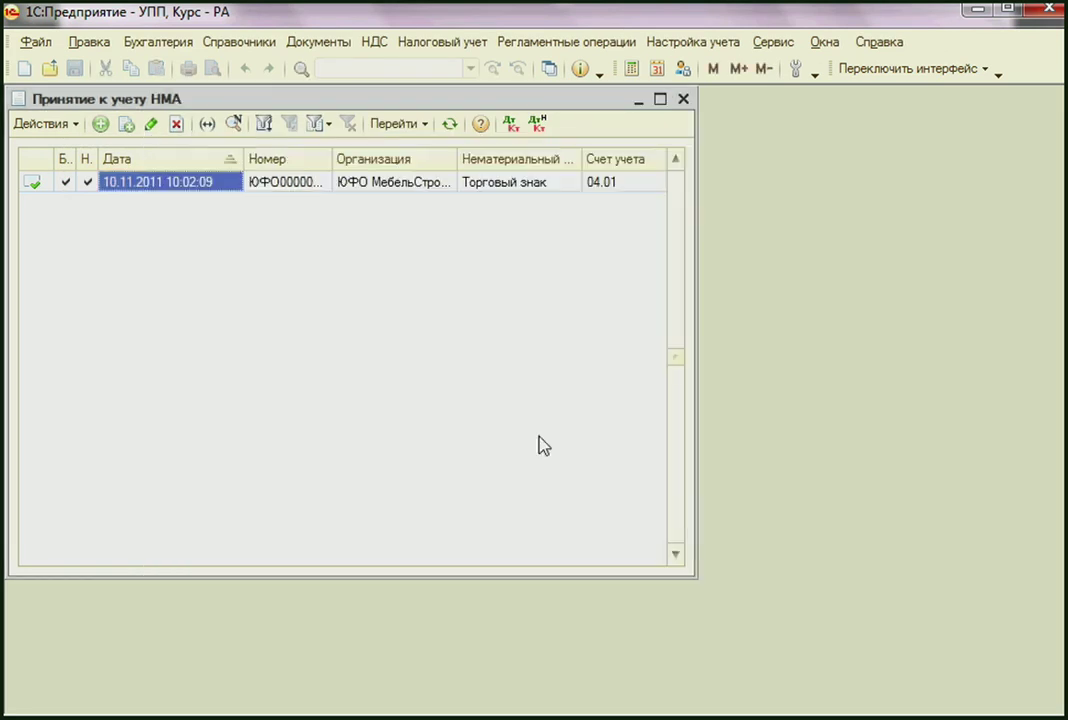
Create a new Принятие к учету НМА document for the operation "Принятие к учету результатов НИОКР", applying the default accounts.
click(100, 124)
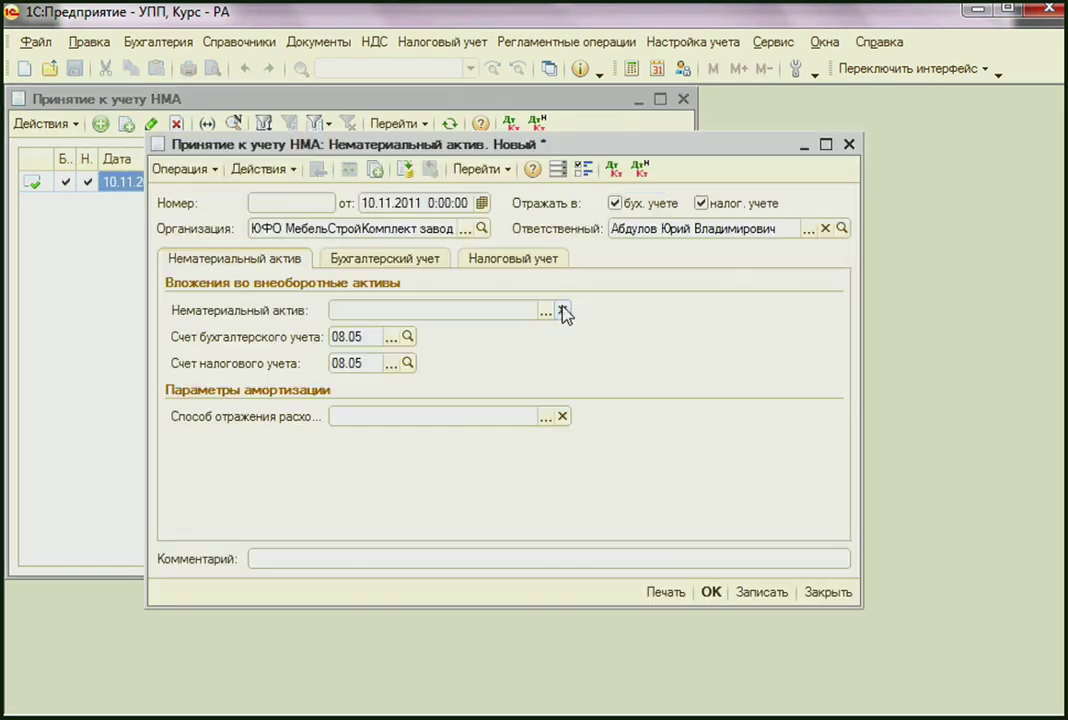
click(218, 171)
click(232, 218)
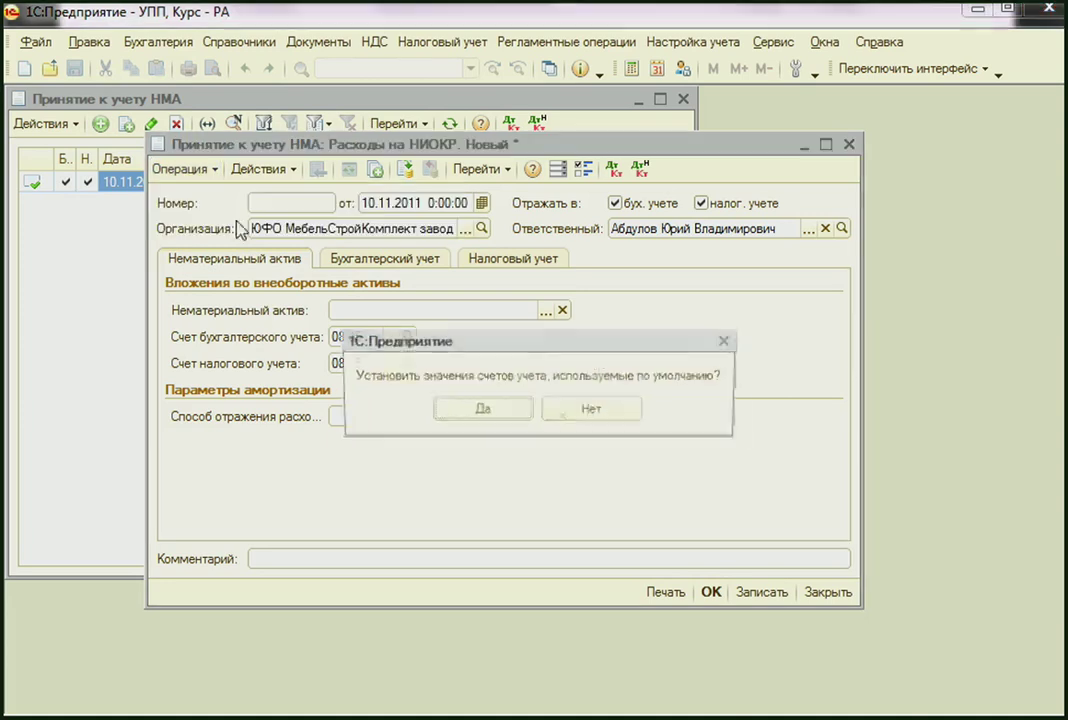
click(474, 414)
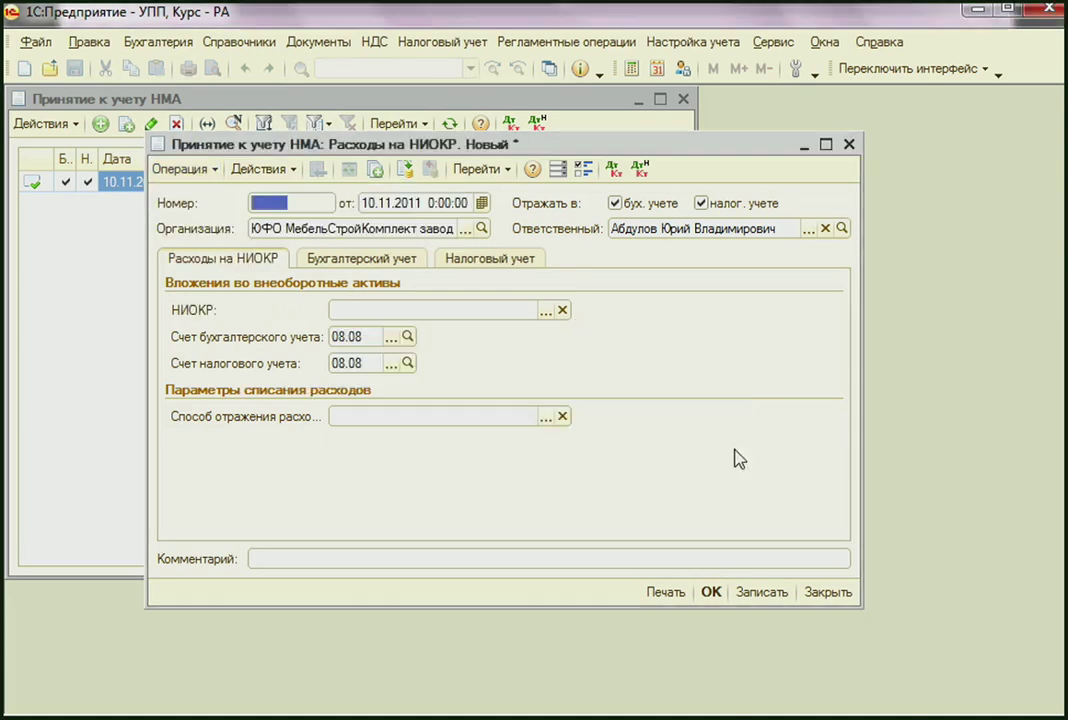
click(182, 168)
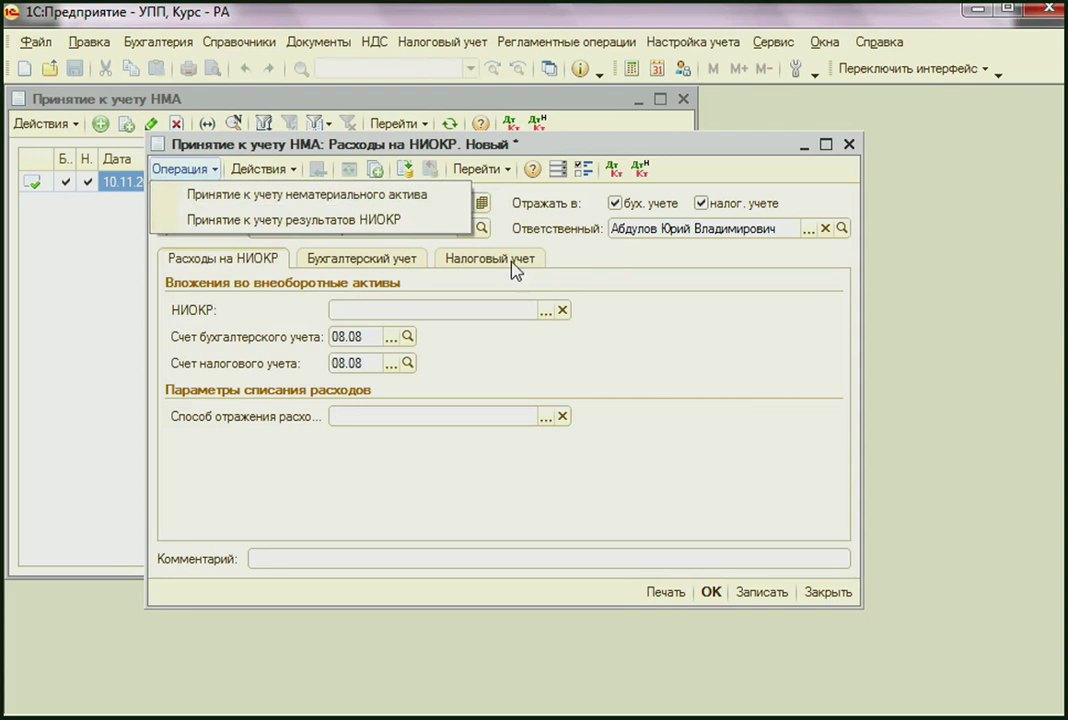
click(258, 298)
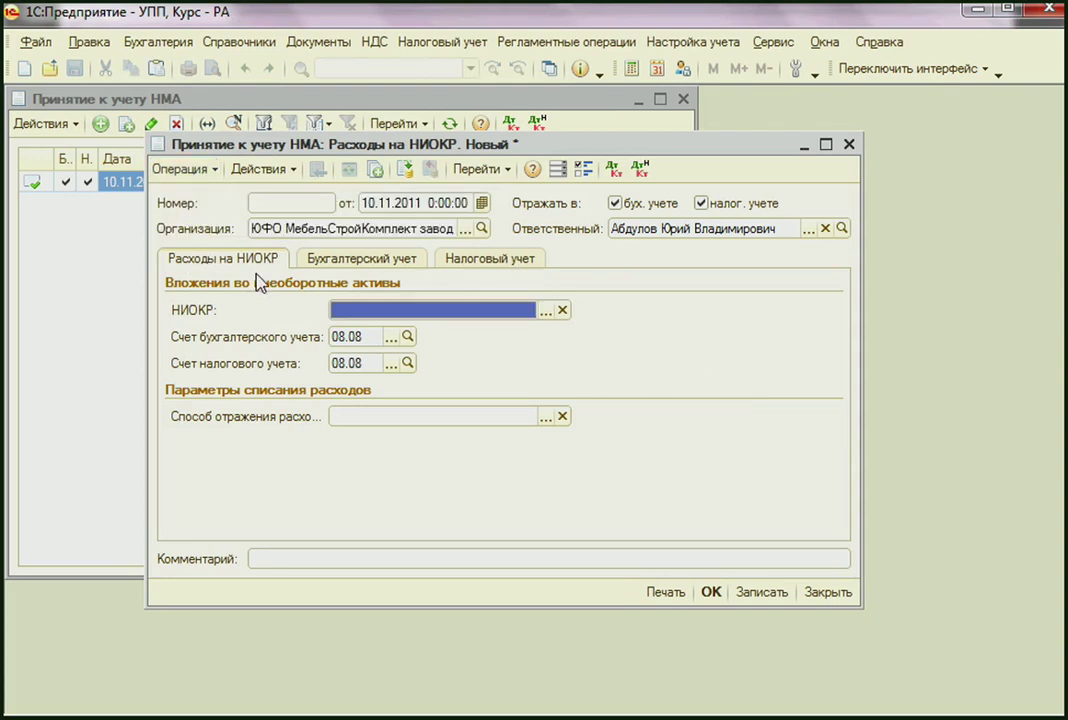
Choose Опытный образец as the НИОКР item and Станки универсальные as its expense reflection method.
click(546, 312)
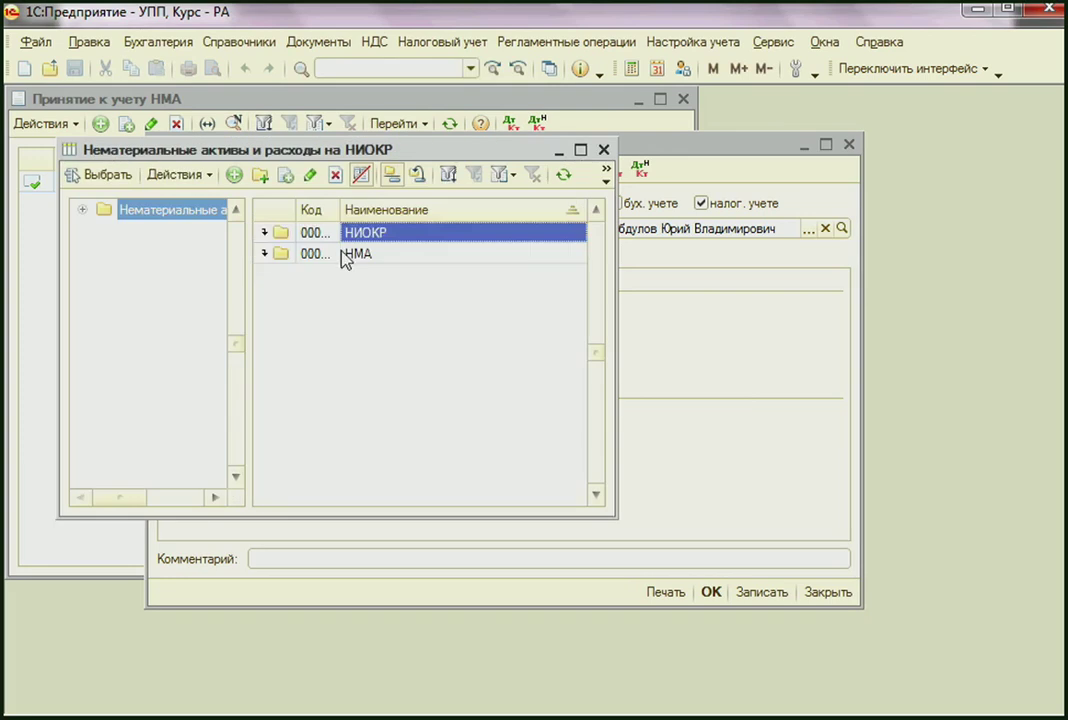
key(Return)
double_click(398, 262)
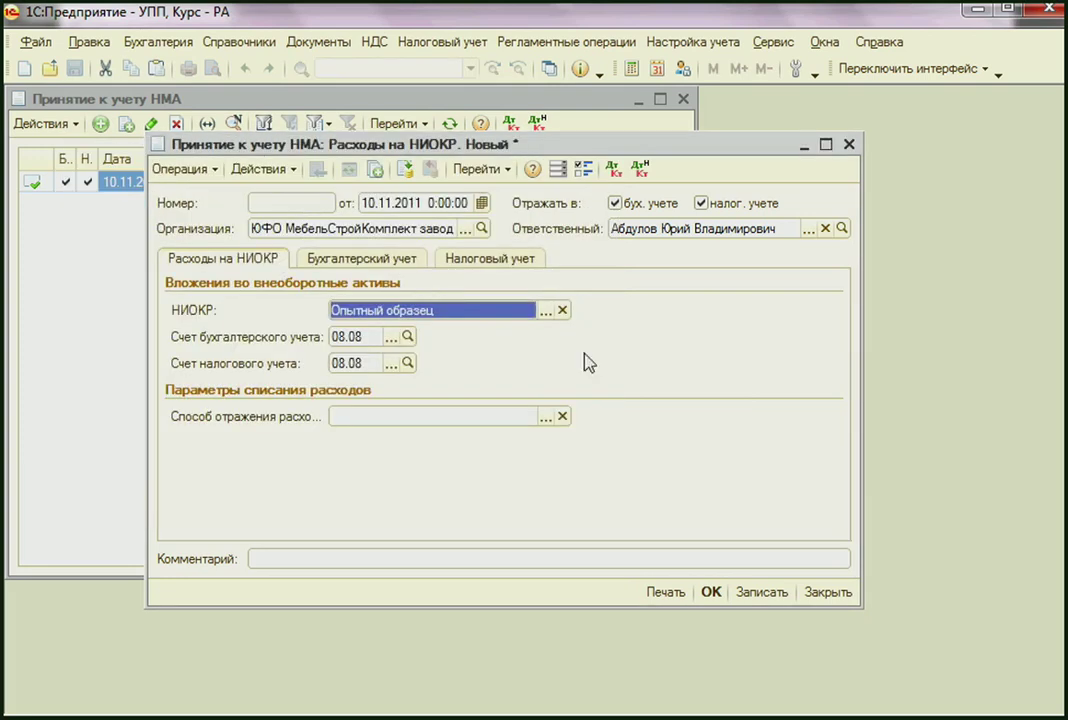
key(Tab)
key(Tab)
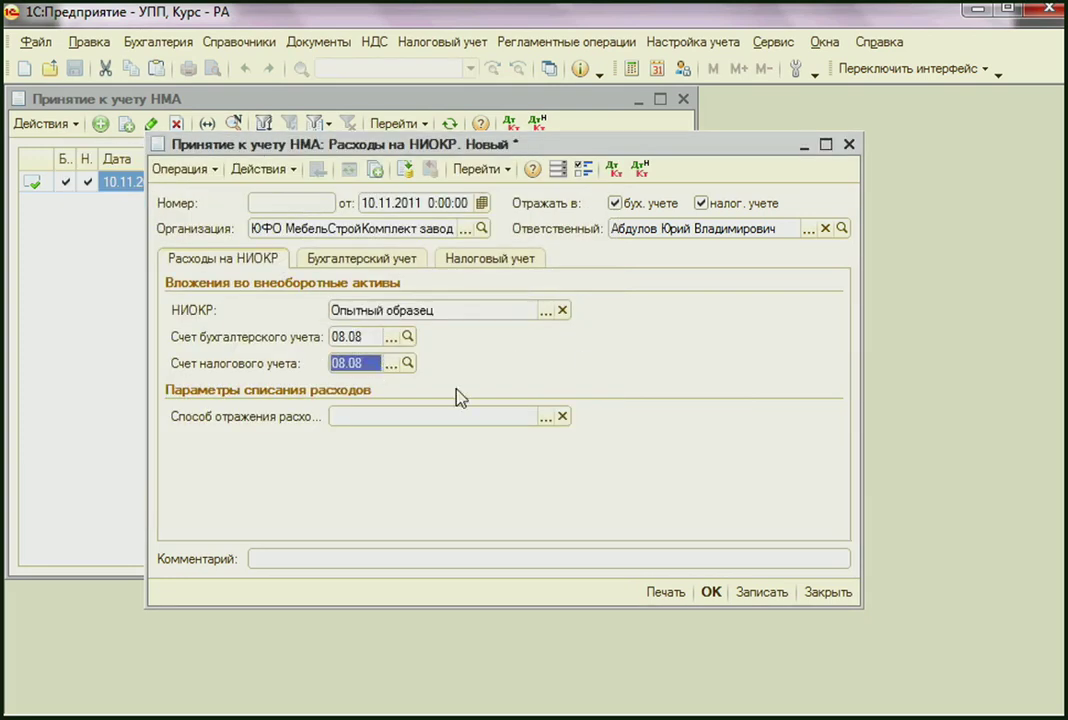
click(545, 417)
double_click(400, 285)
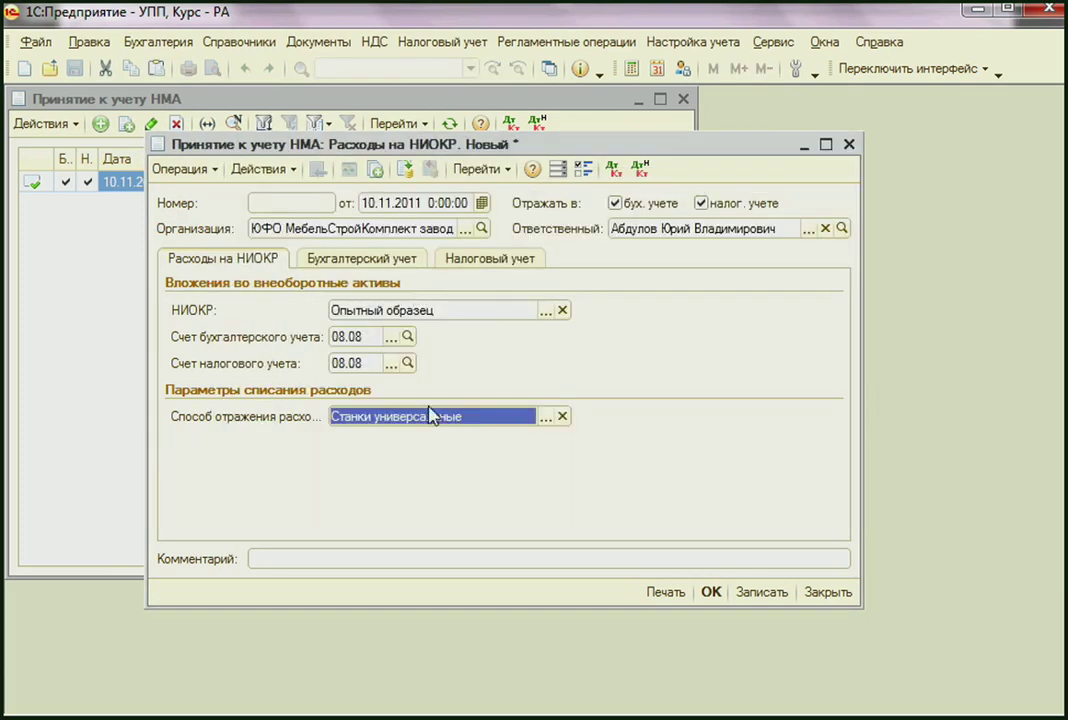
Calculate the initial cost of the НИОКР item for бухгалтерский учет, using account 04.02.
click(369, 262)
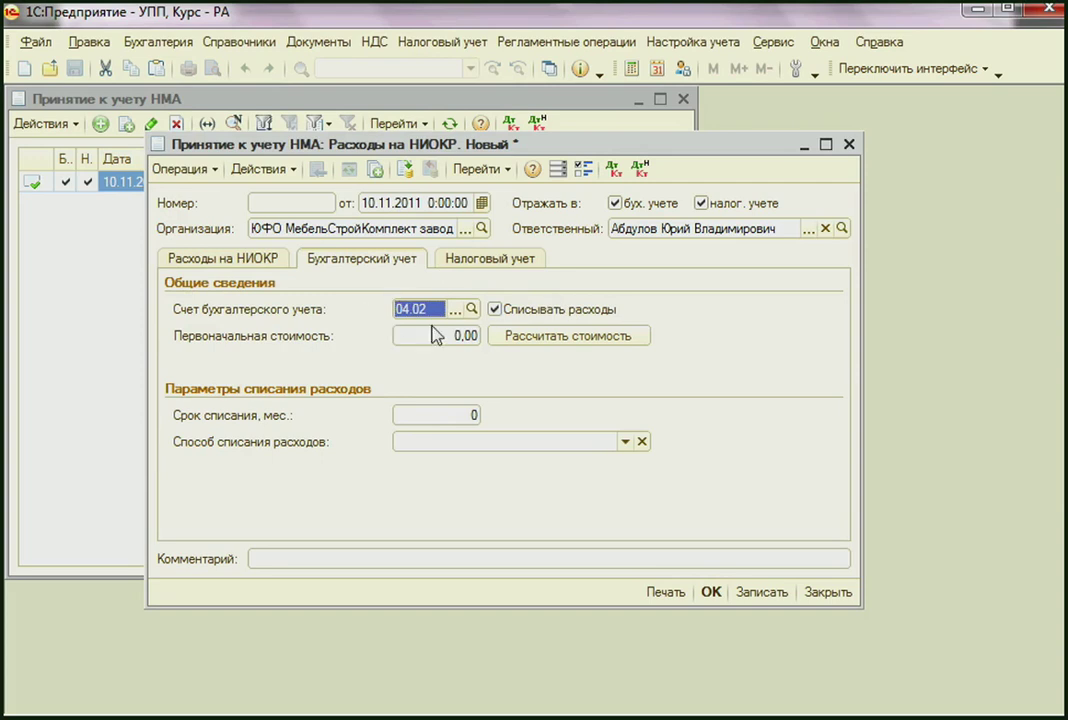
click(449, 336)
click(437, 311)
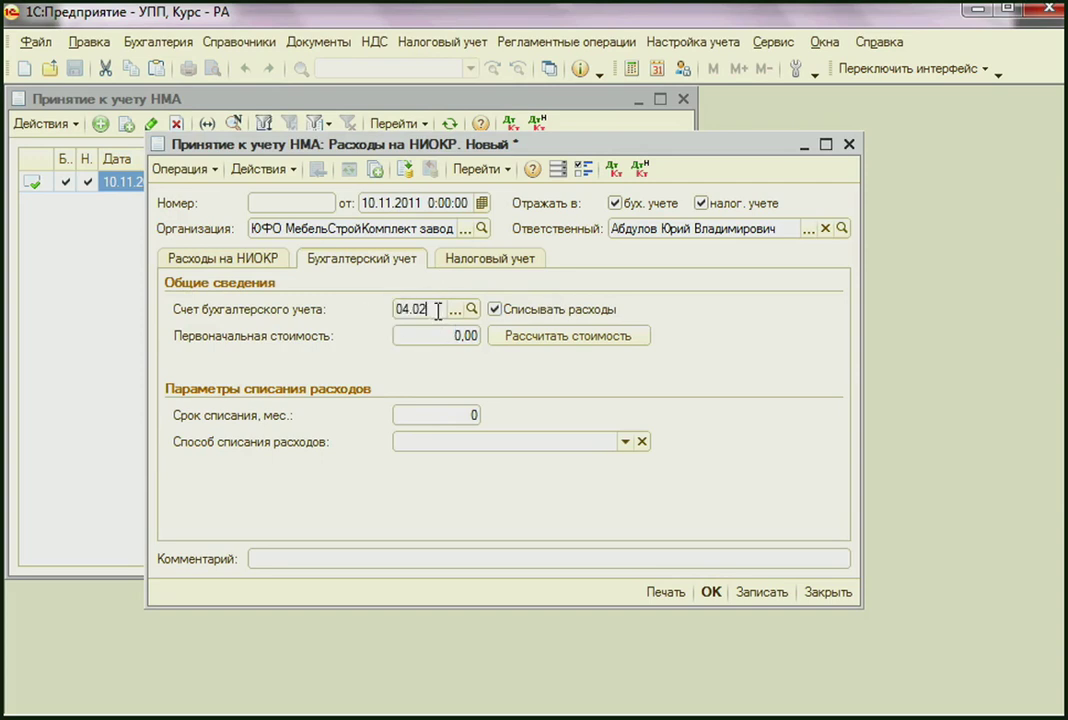
double_click(437, 311)
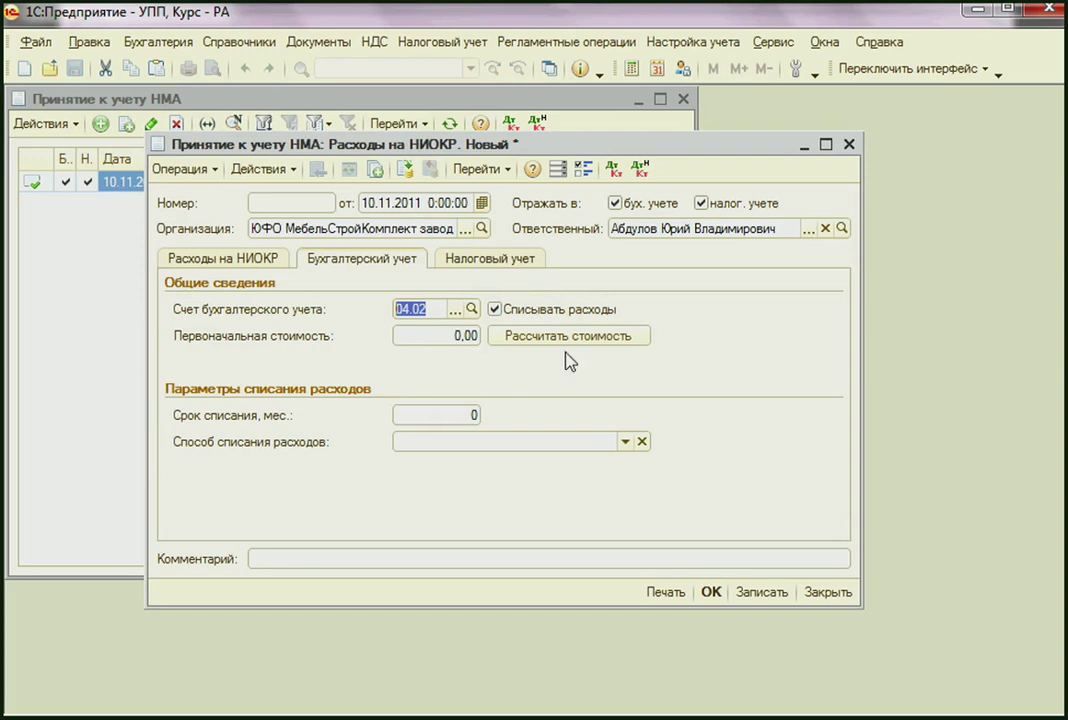
click(541, 342)
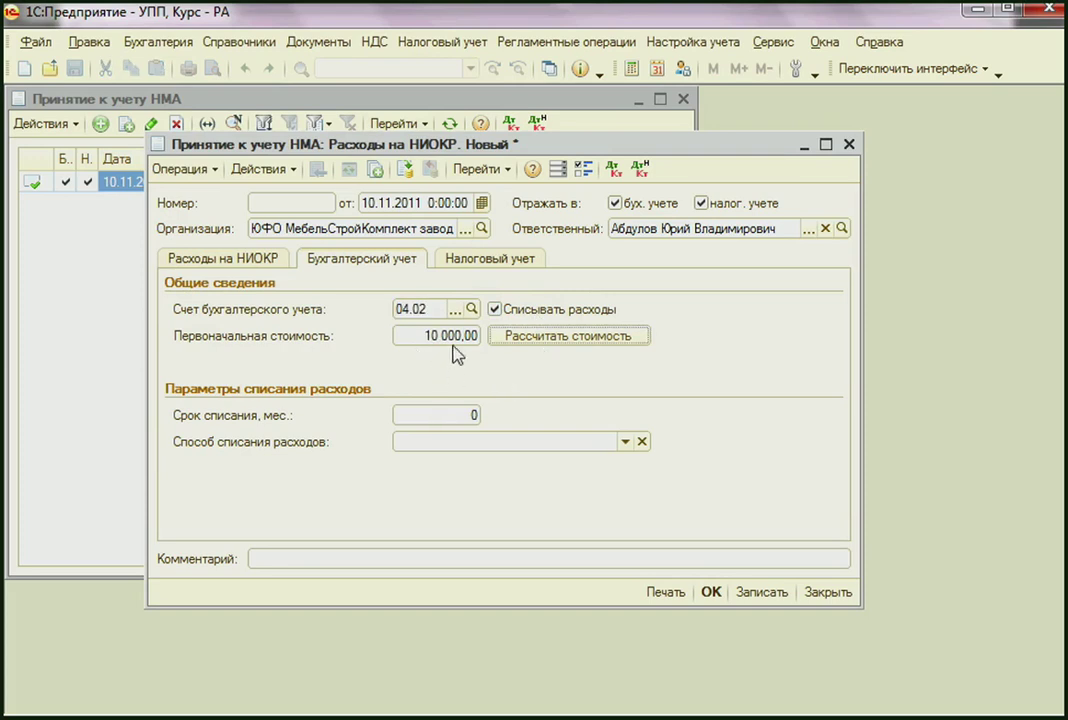
Set the accounting write-off period to 50 months and the expense write-off method to Линейный.
click(421, 416)
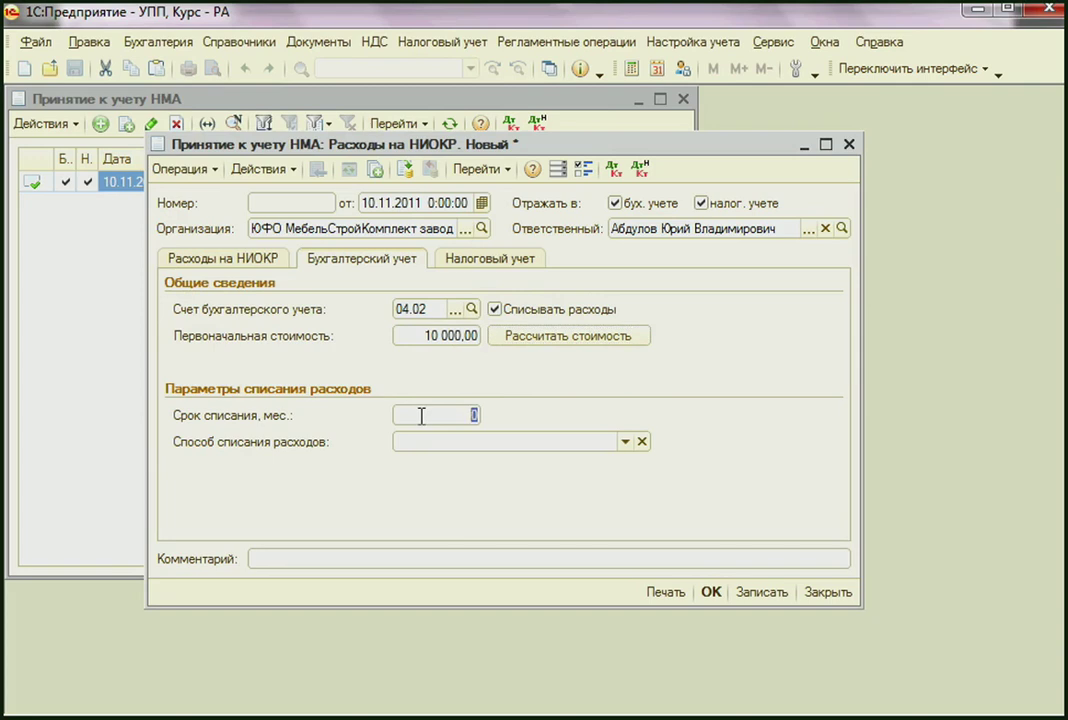
text(50)
click(584, 448)
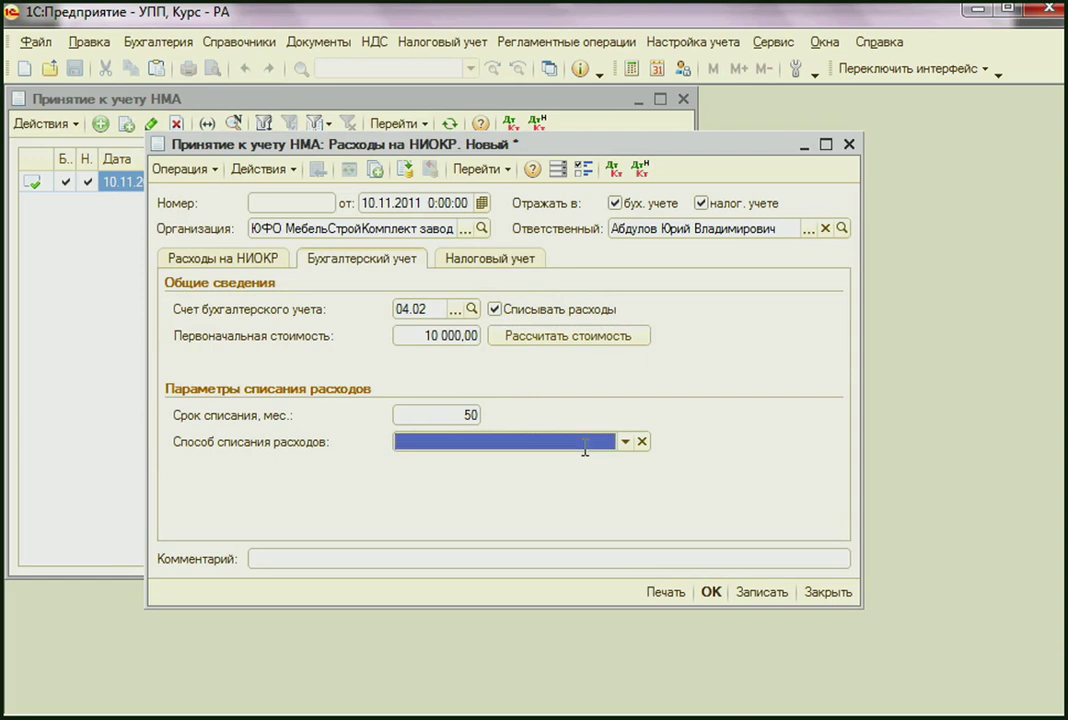
click(625, 442)
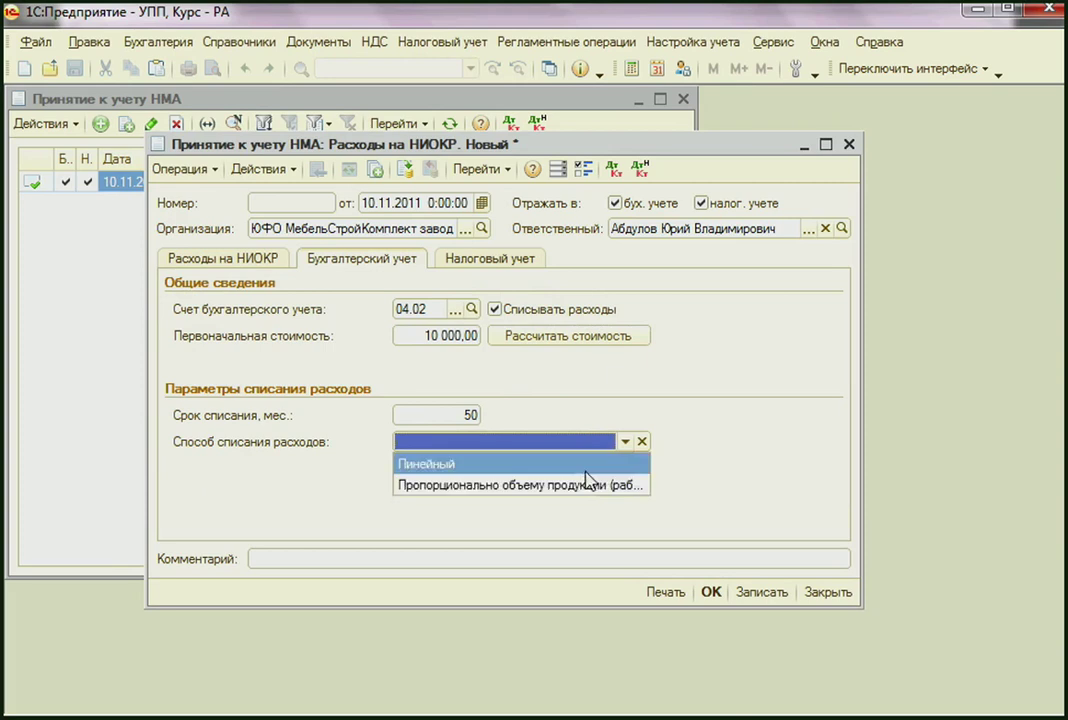
click(585, 465)
For налоговый учет, calculate the initial cost and set the useful life to 50 months.
click(467, 262)
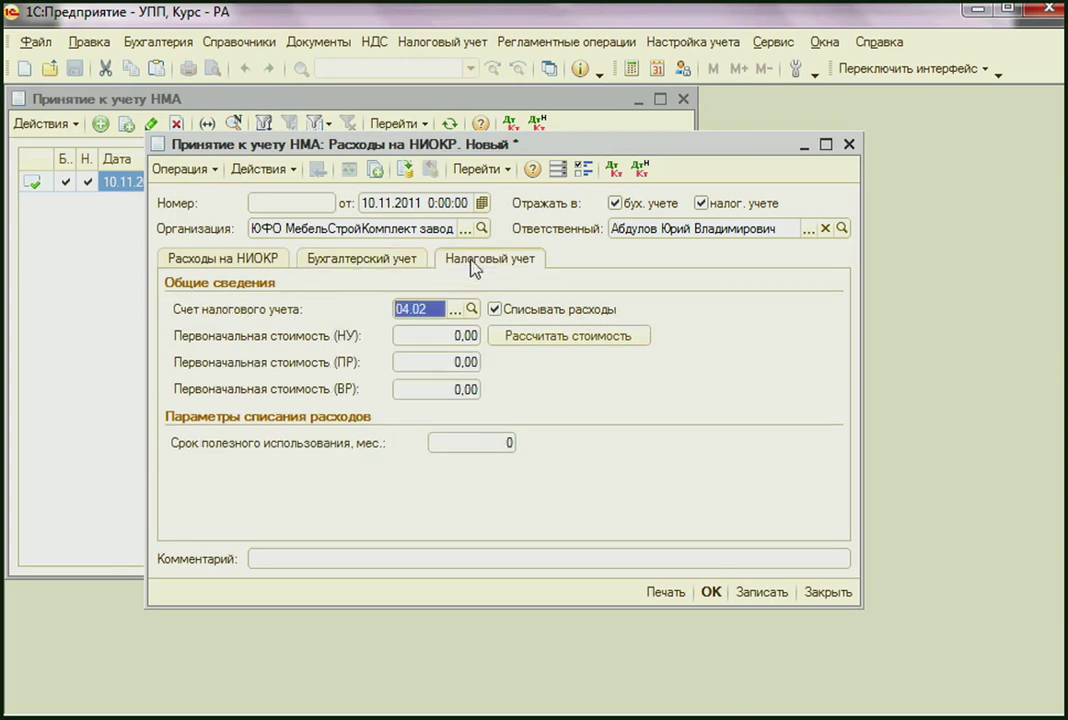
click(545, 338)
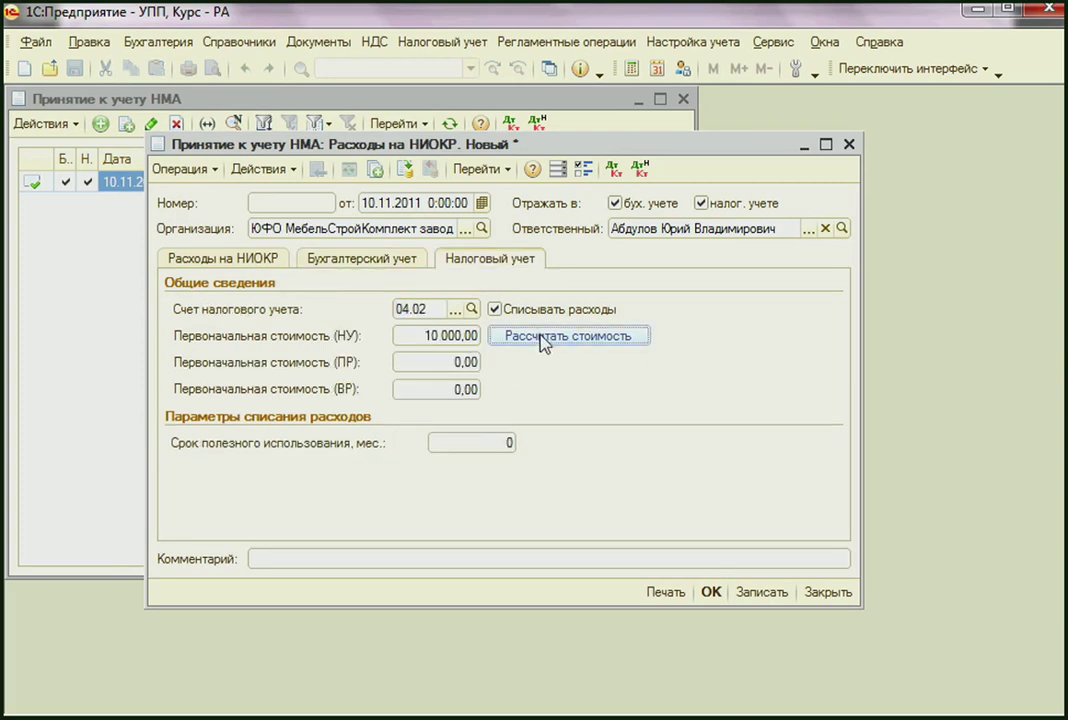
click(467, 443)
text(100)
key(BackSpace)
key(BackSpace)
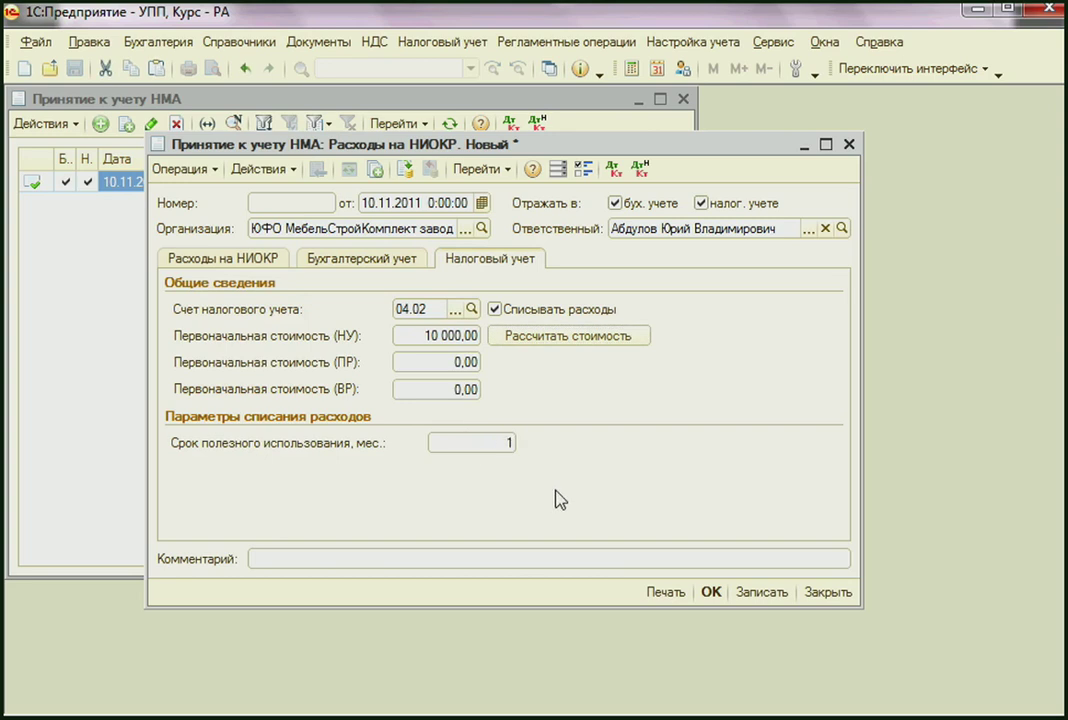
key(BackSpace)
text(50)
key(Tab)
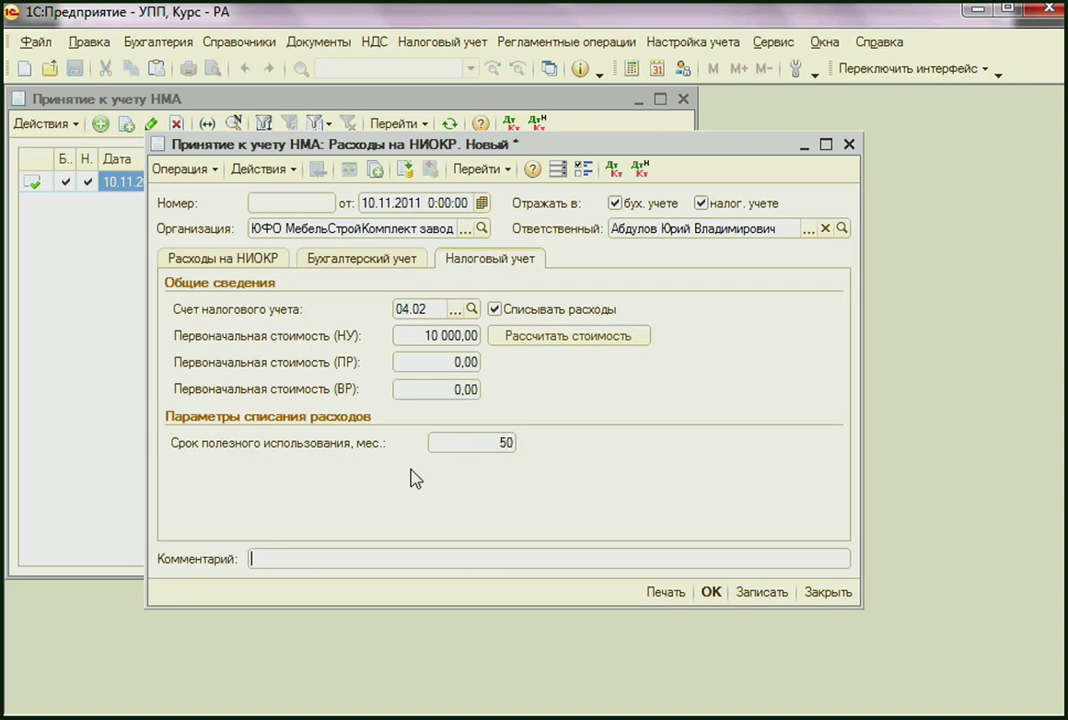
Review the document's accounting, tax and НИОКР expense parameters, and post the document.
click(364, 260)
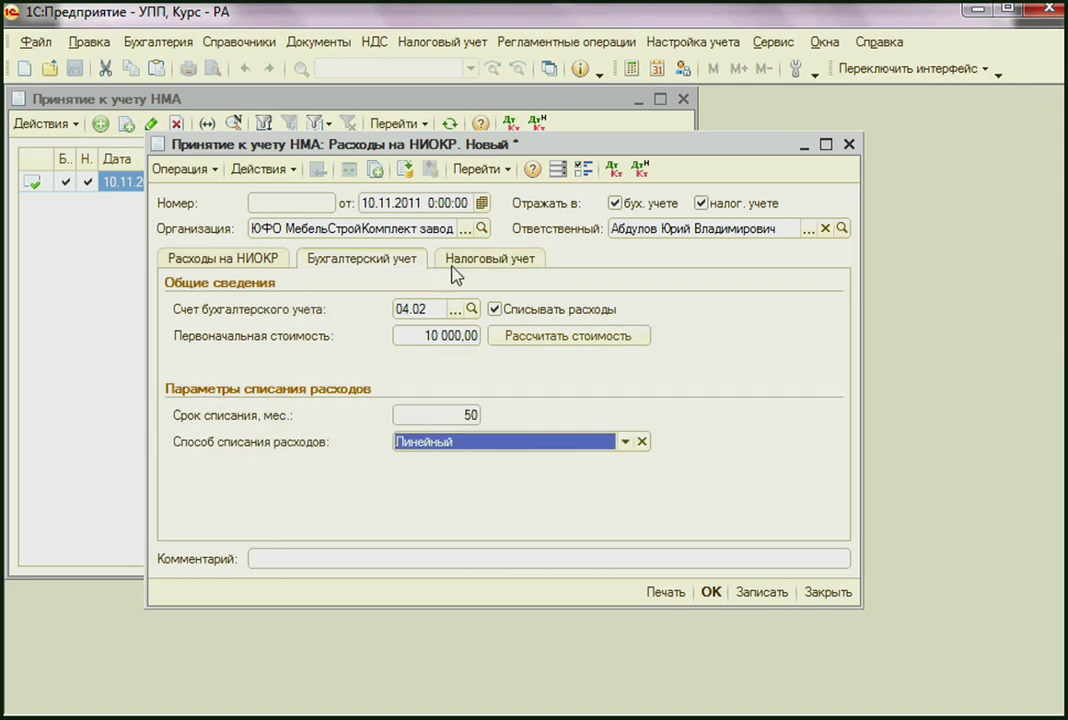
click(455, 262)
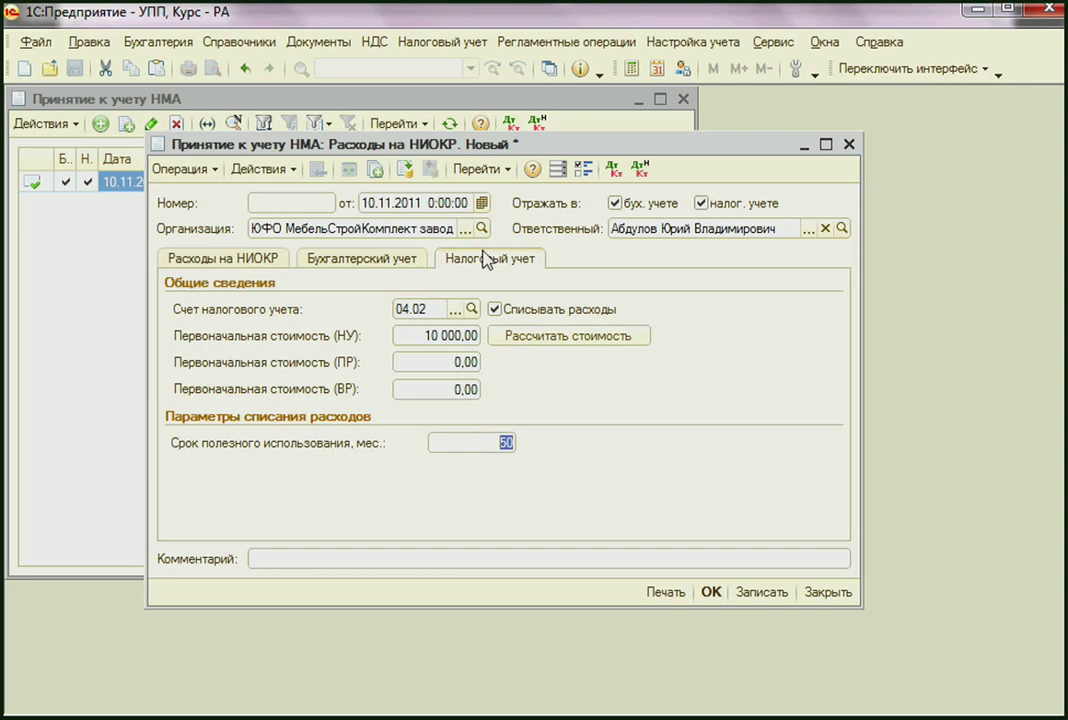
click(462, 445)
click(257, 266)
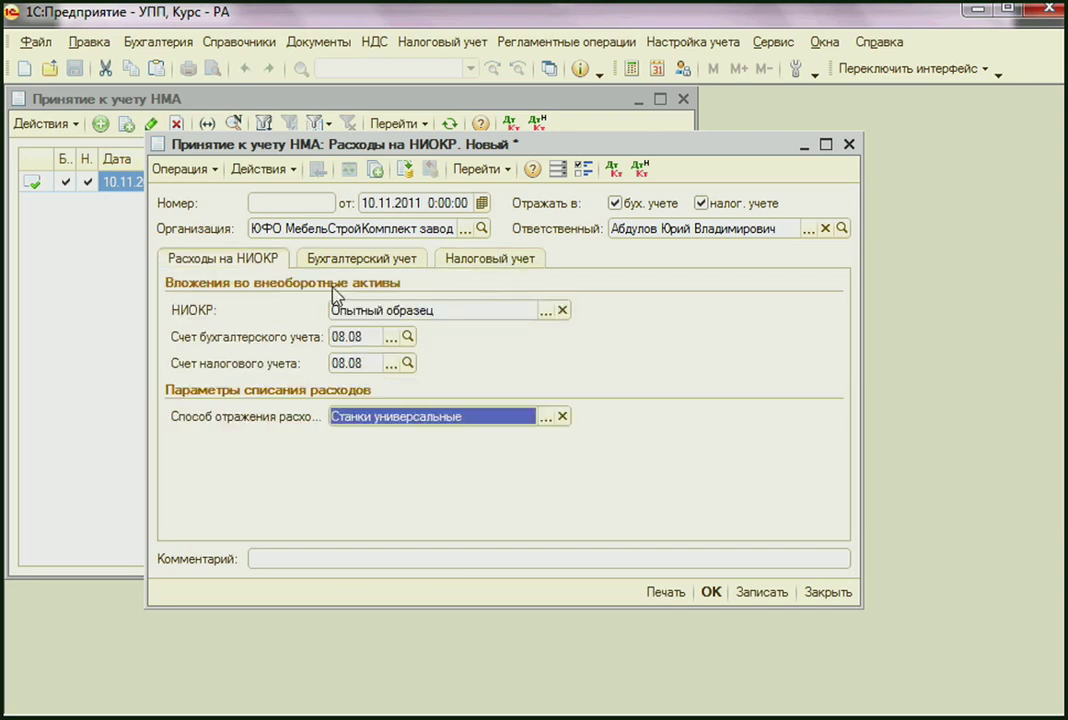
click(477, 420)
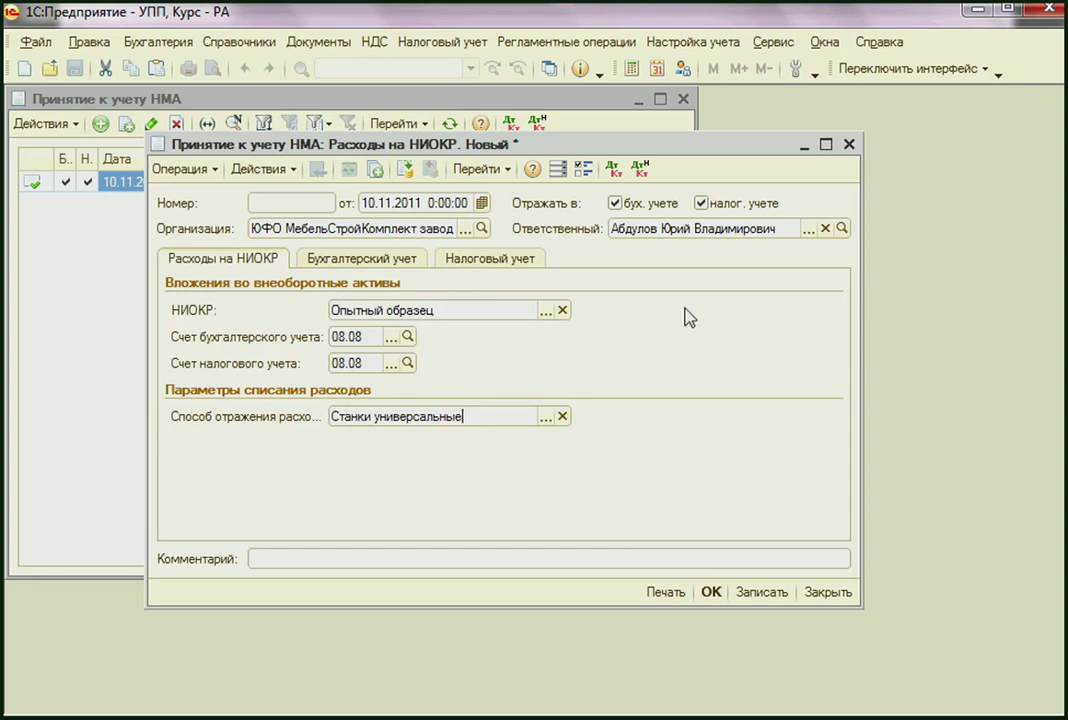
click(405, 171)
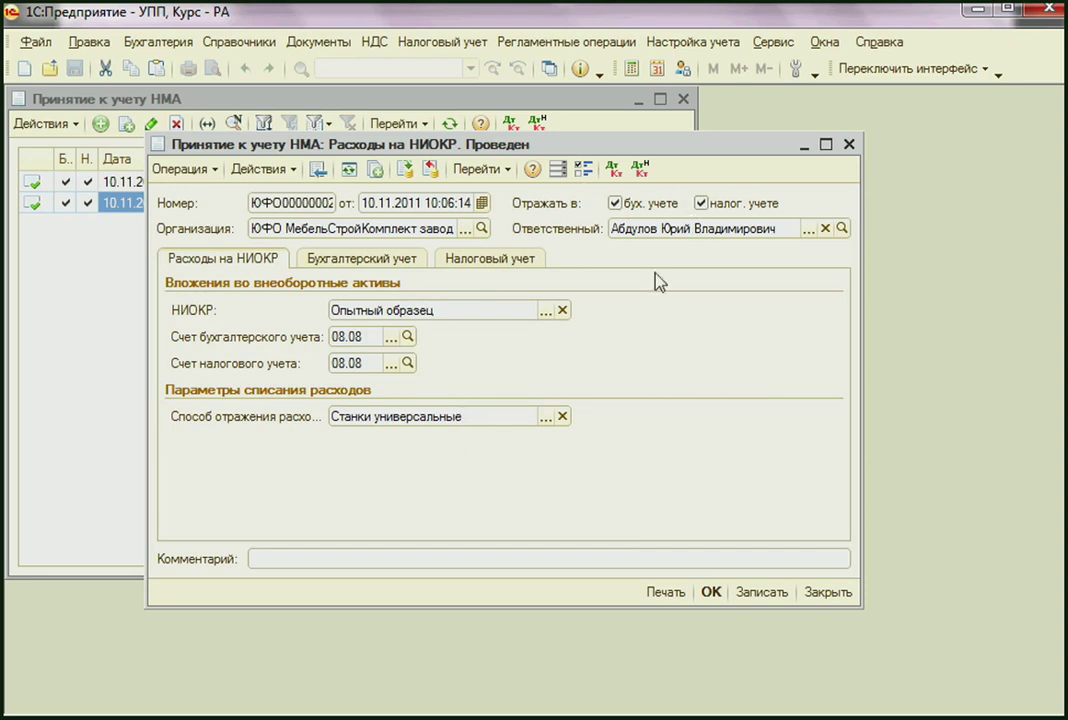
View the posted document's accounting entries, checking the debit and credit accounts, and close the entries journal.
click(613, 168)
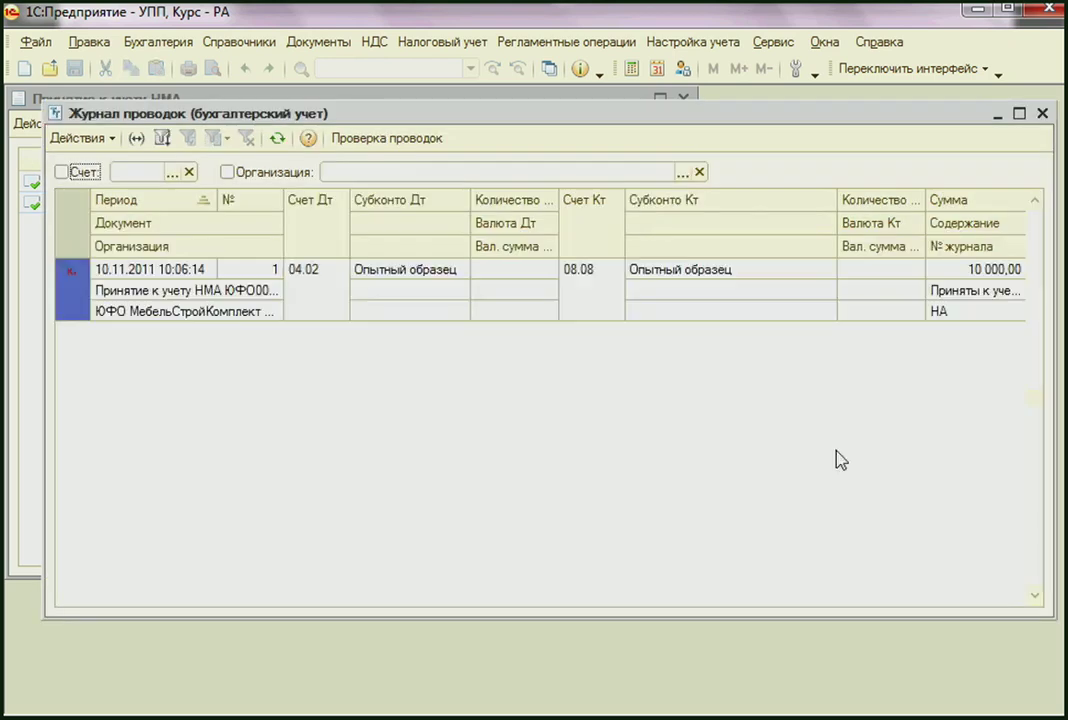
click(312, 285)
click(584, 291)
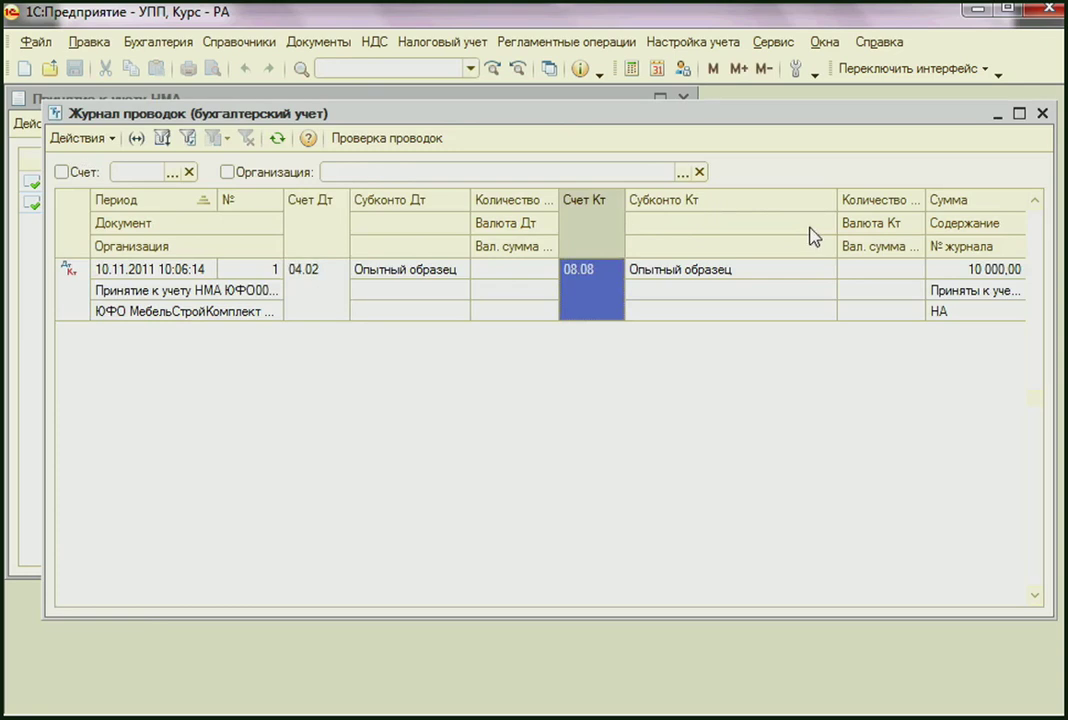
click(1042, 114)
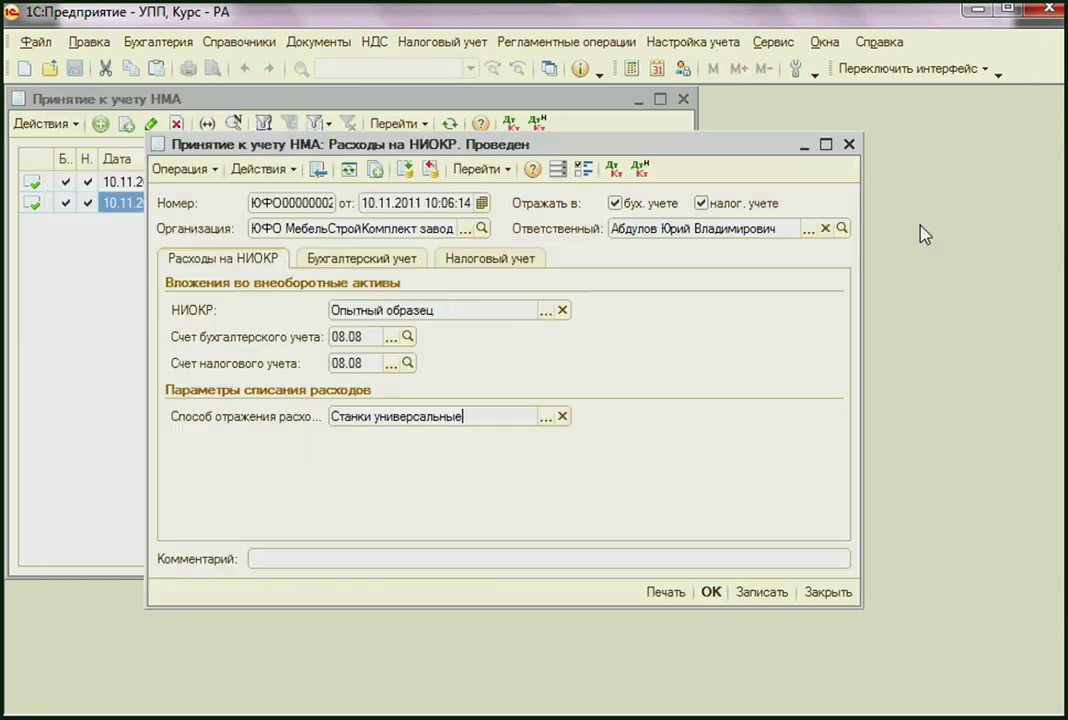
Open the report on the document's register movements and collapse its register sections by grouping level.
click(480, 169)
click(520, 197)
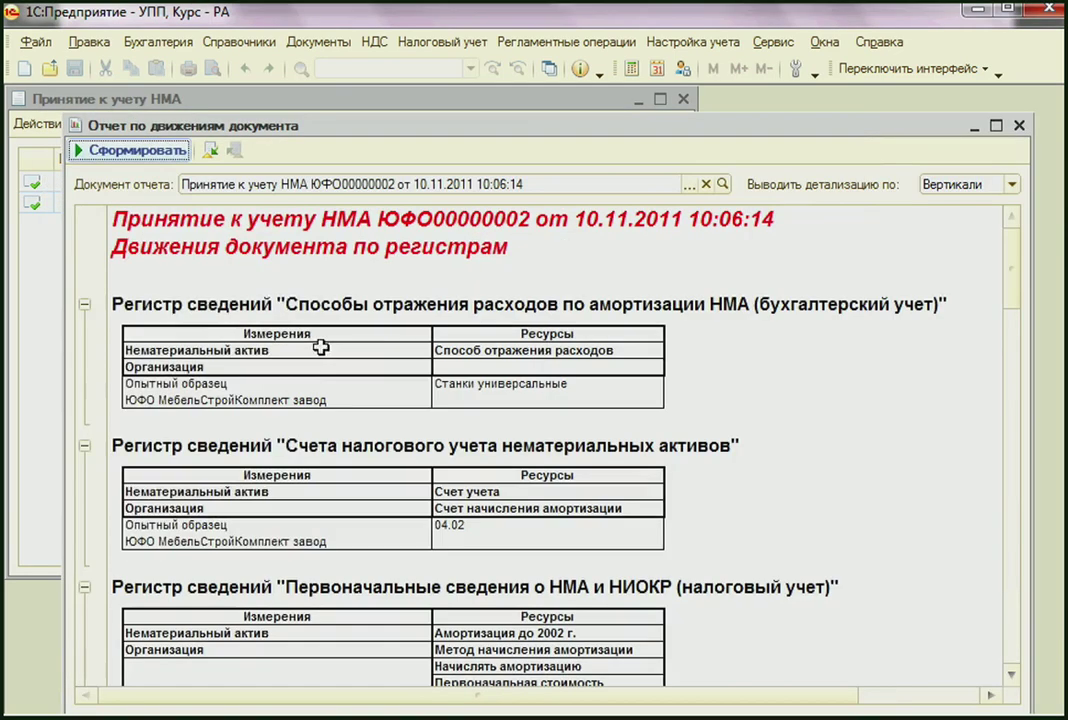
right_click(98, 262)
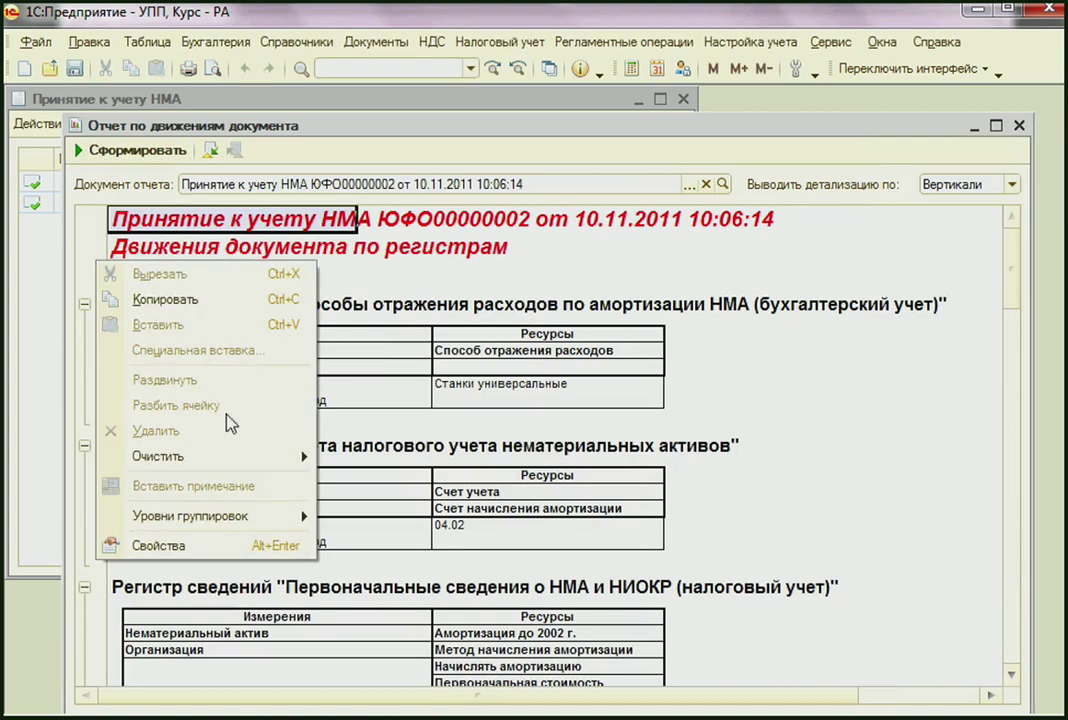
click(345, 516)
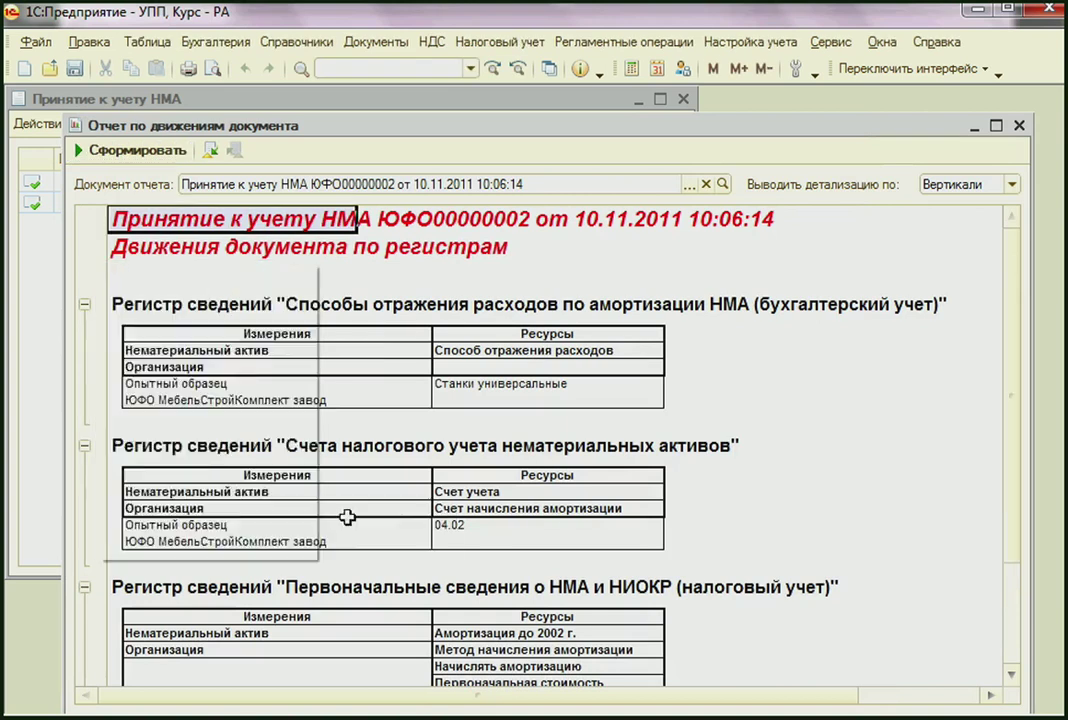
click(718, 489)
key(Escape)
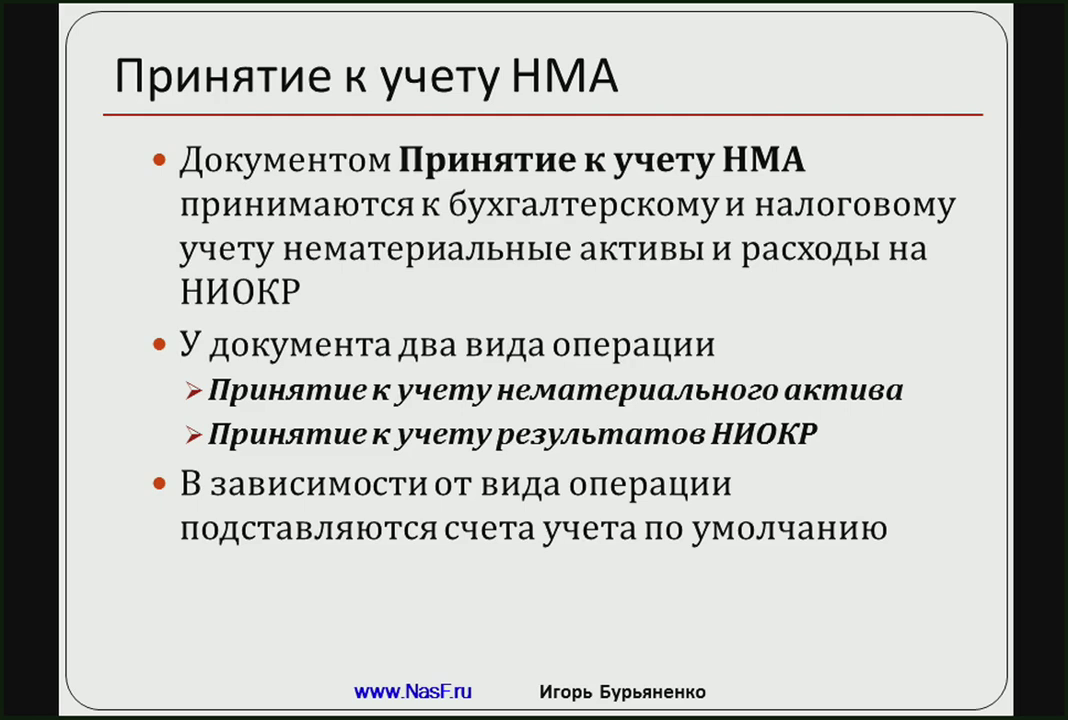
key(Right)
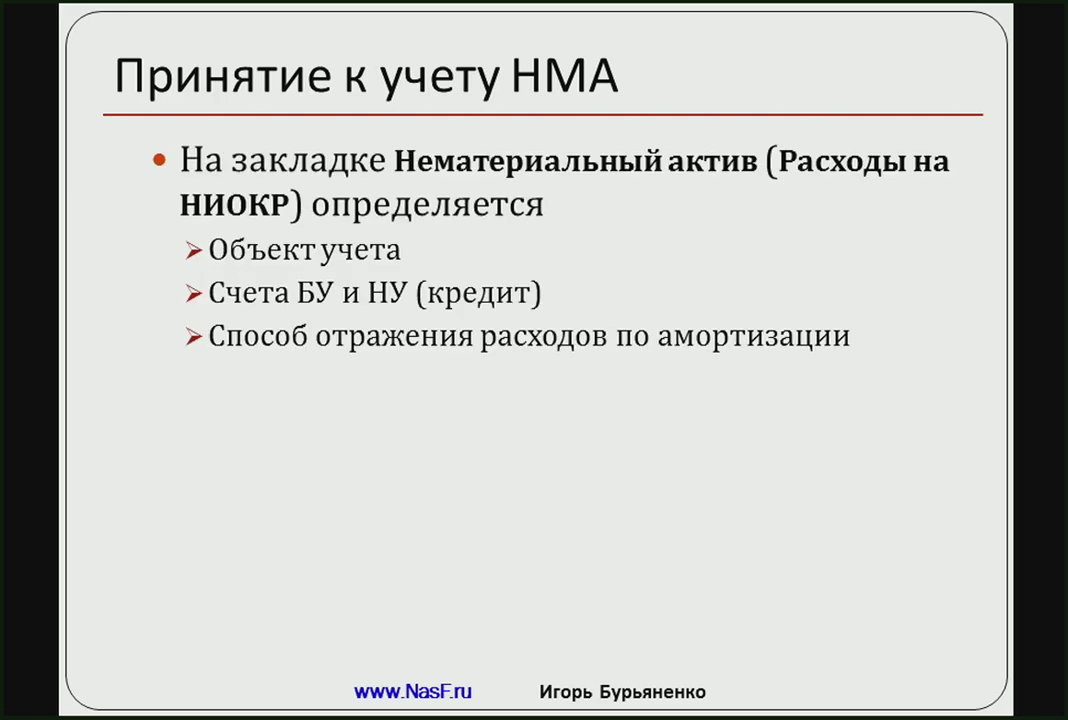
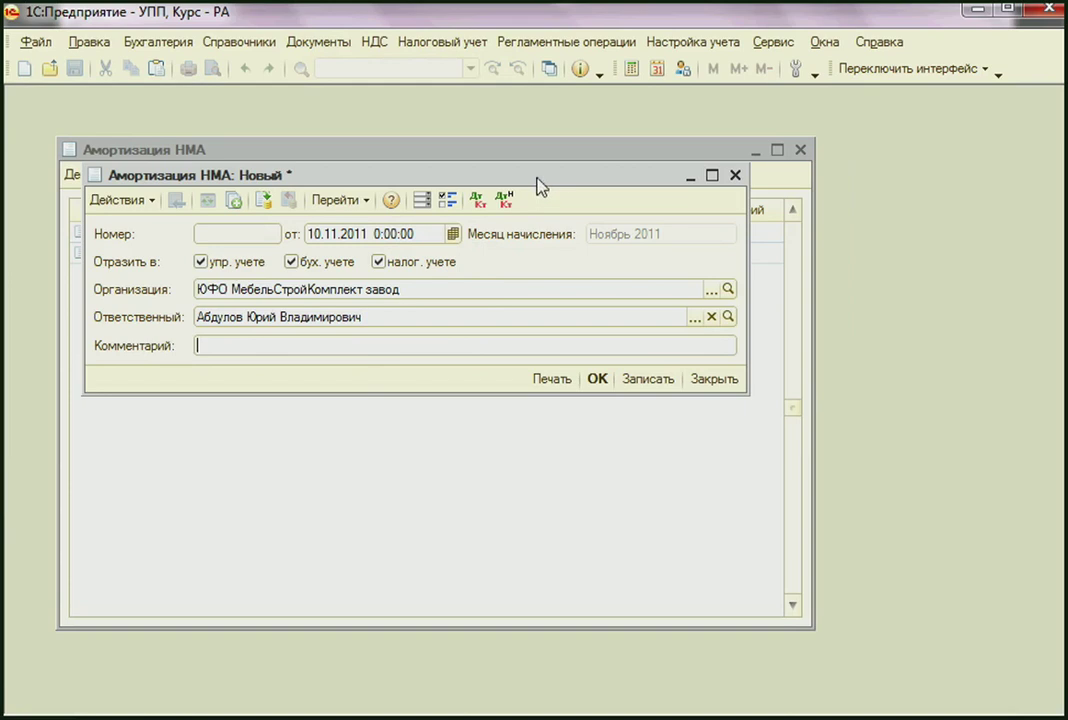
Move the new Амортизация НМА form aside and open the existing Поступление НМА document for editing.
drag(538, 185, 727, 179)
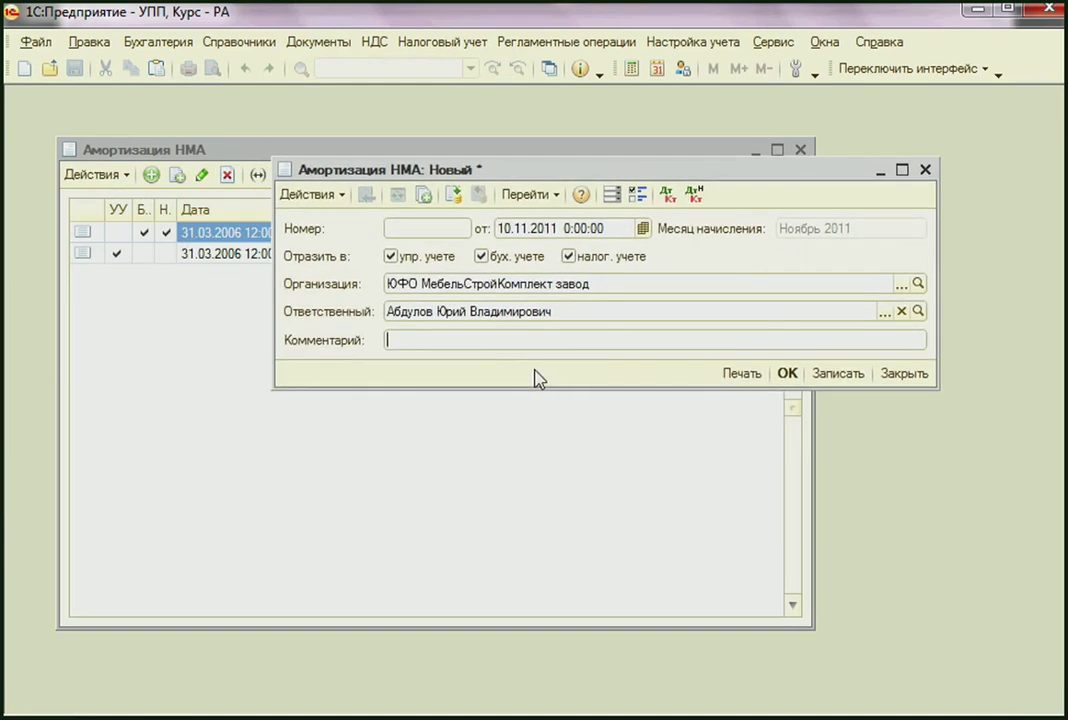
click(482, 340)
click(320, 46)
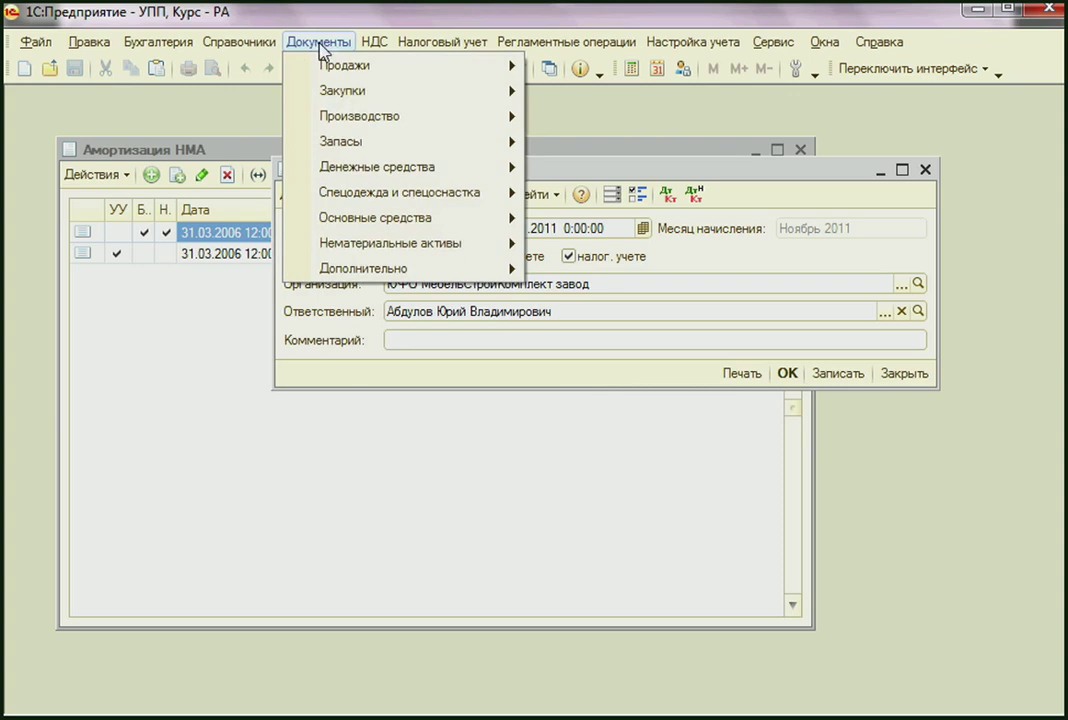
mouse_move(385, 248)
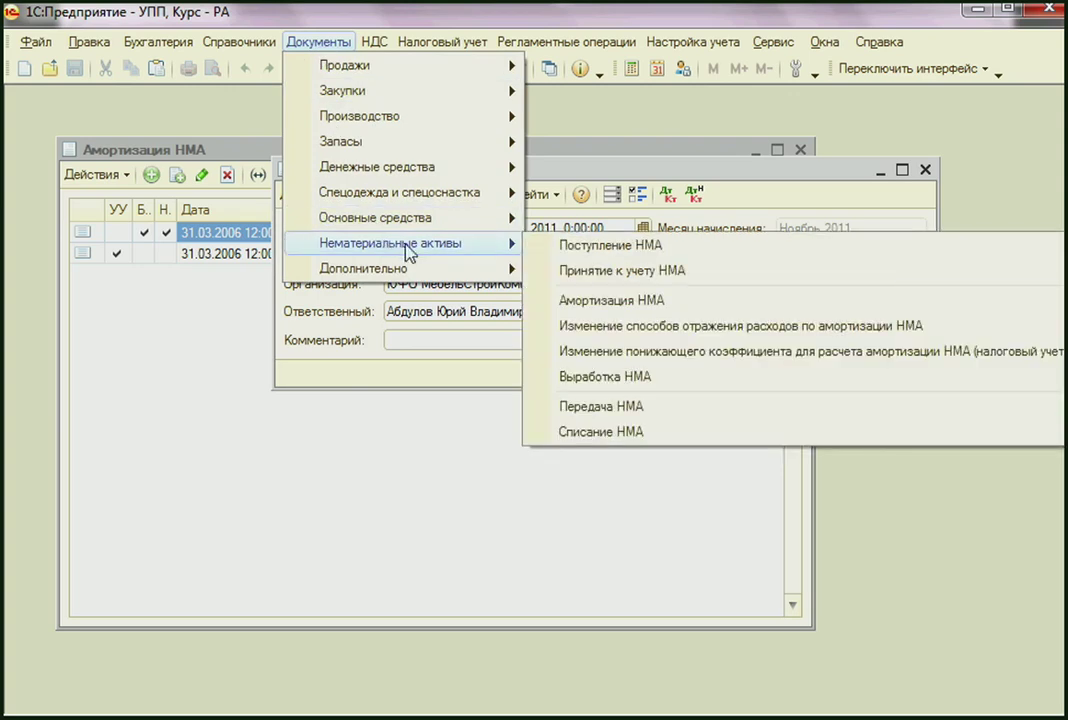
click(565, 246)
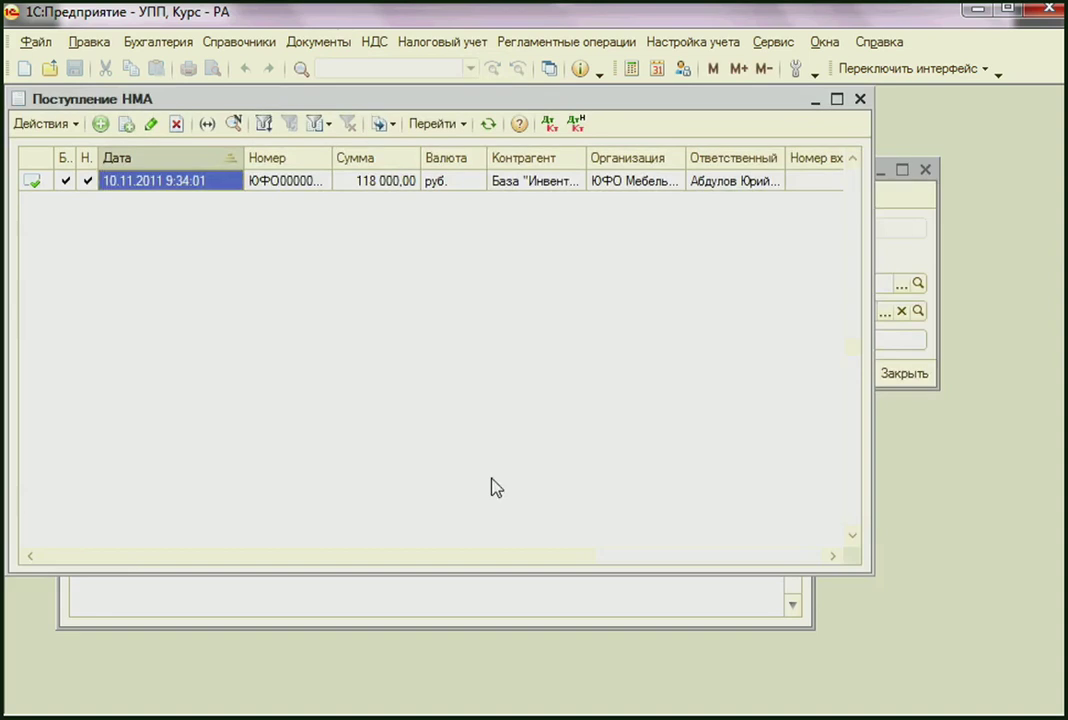
double_click(184, 186)
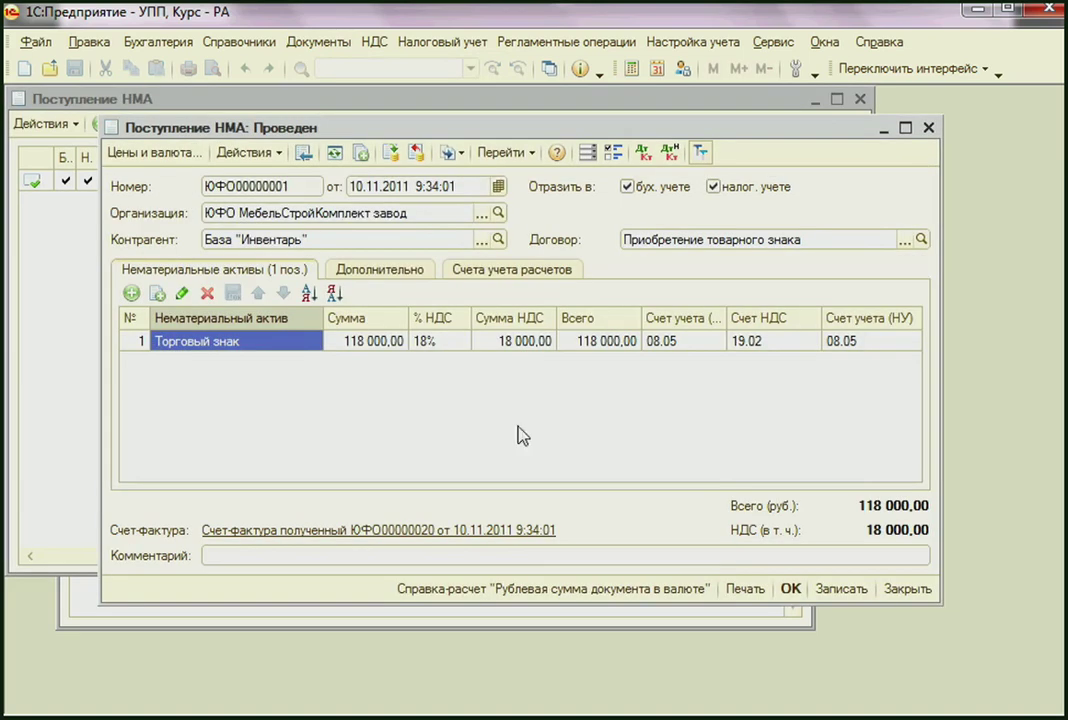
Set the Поступление НМА document's date to 08.08.2011 and repost the document.
click(498, 186)
click(367, 209)
click(367, 209)
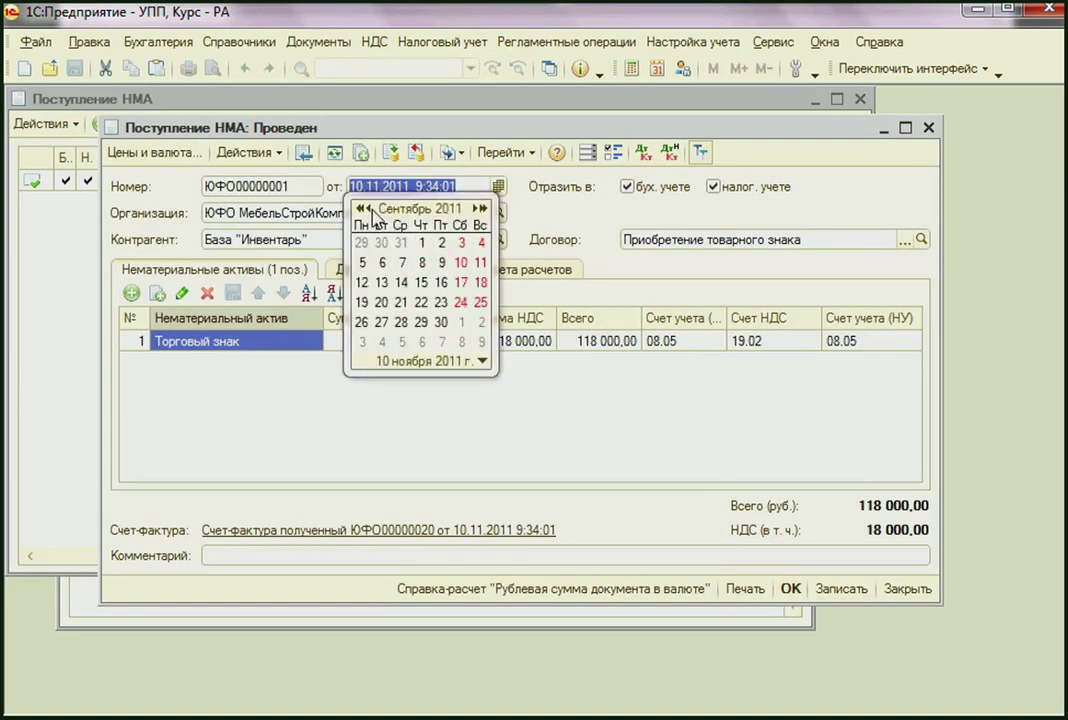
click(367, 209)
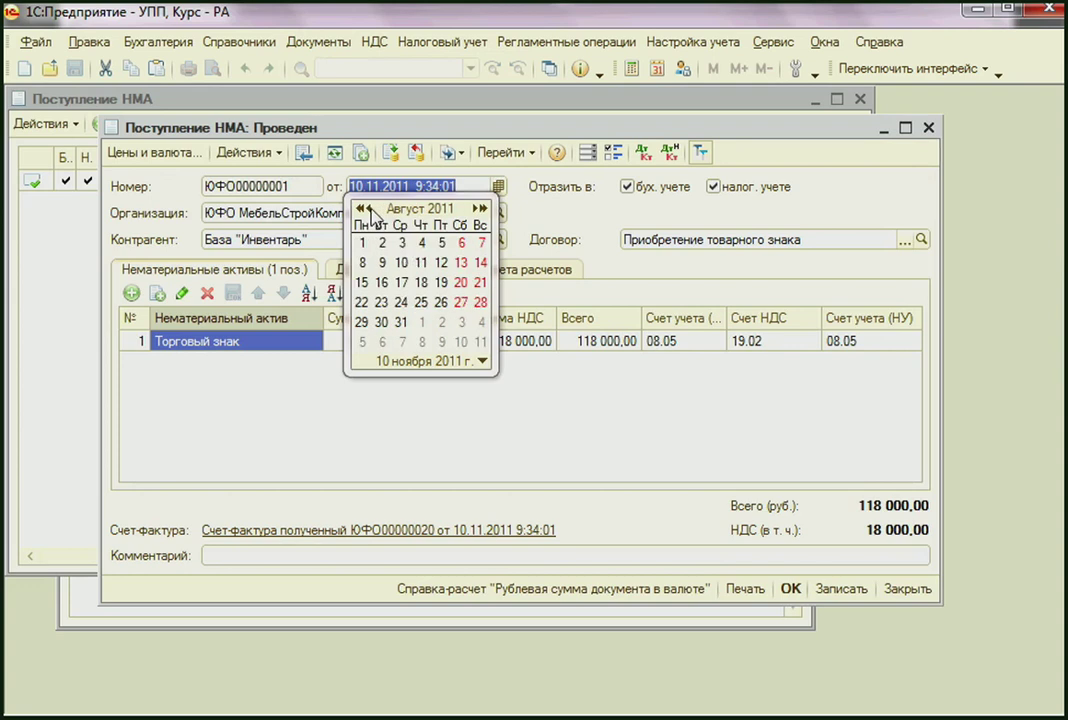
click(362, 262)
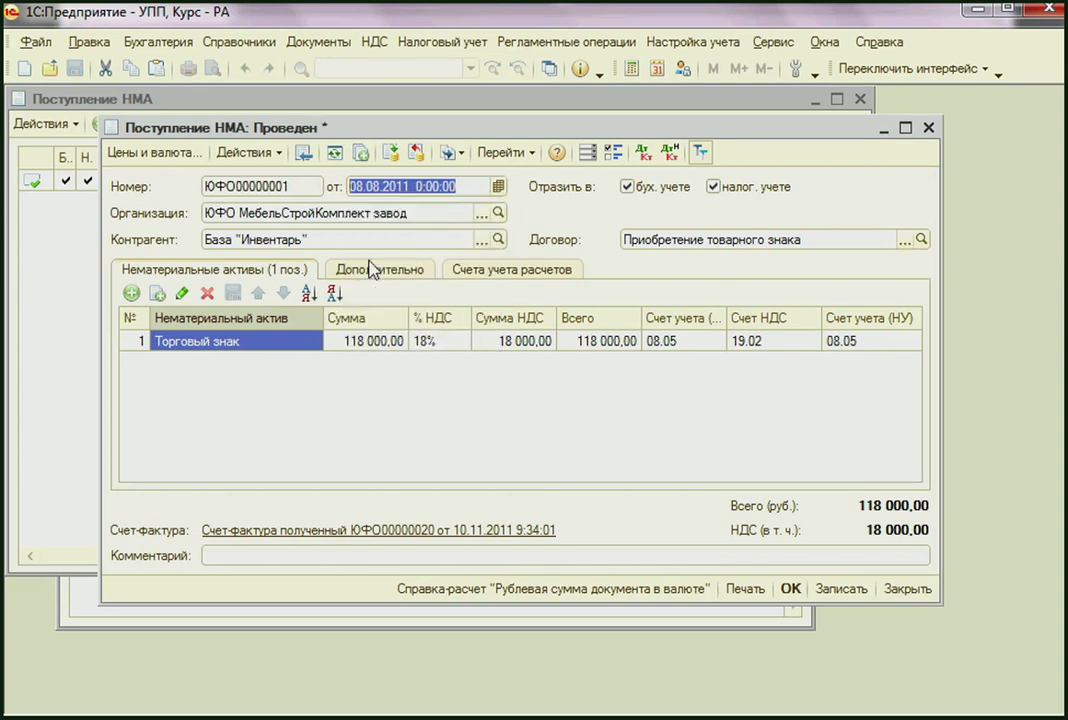
click(392, 153)
click(1059, 365)
Set the date of the receipt's linked Счет-фактура полученный to 08.08.2011 and save the invoice.
click(413, 533)
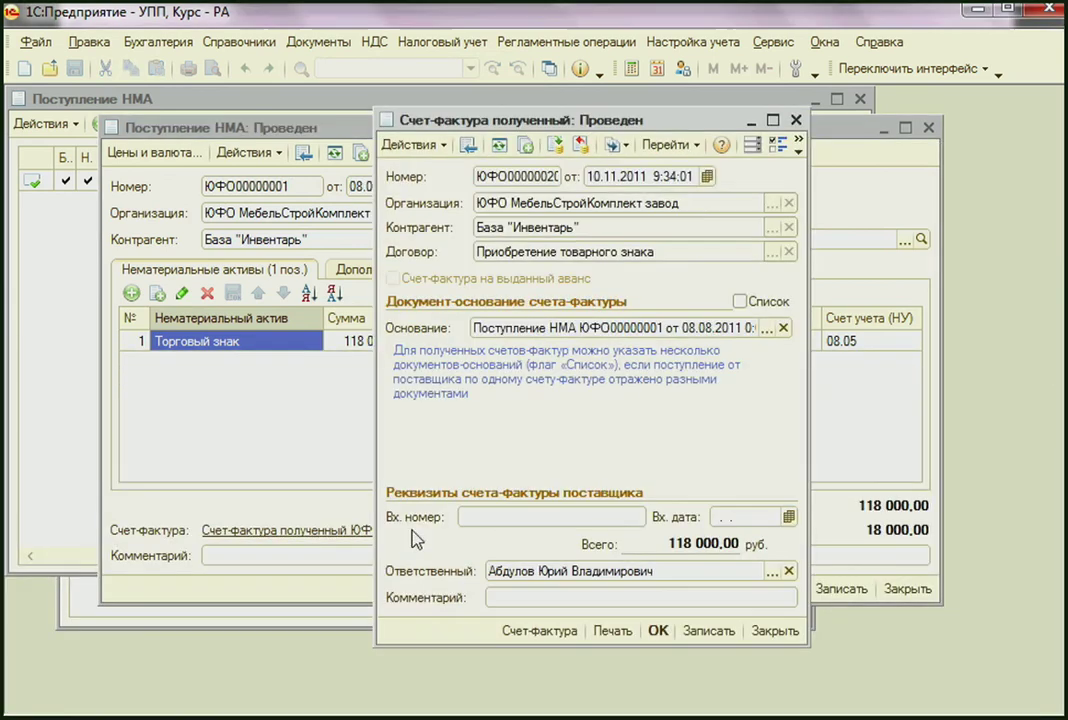
click(707, 176)
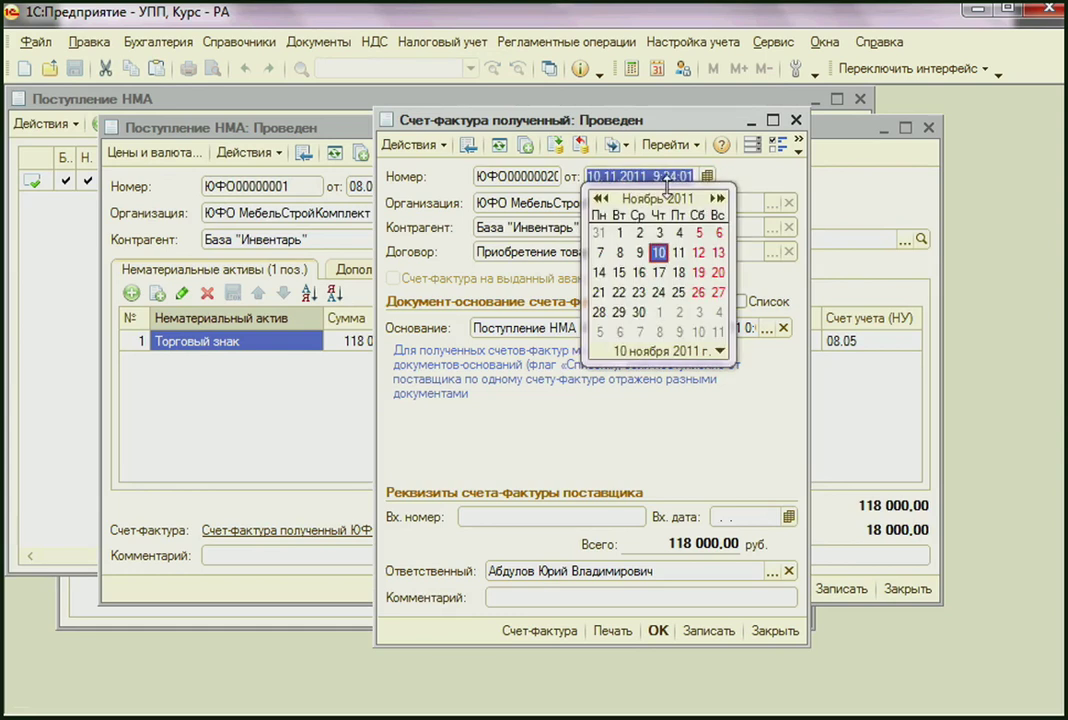
double_click(605, 200)
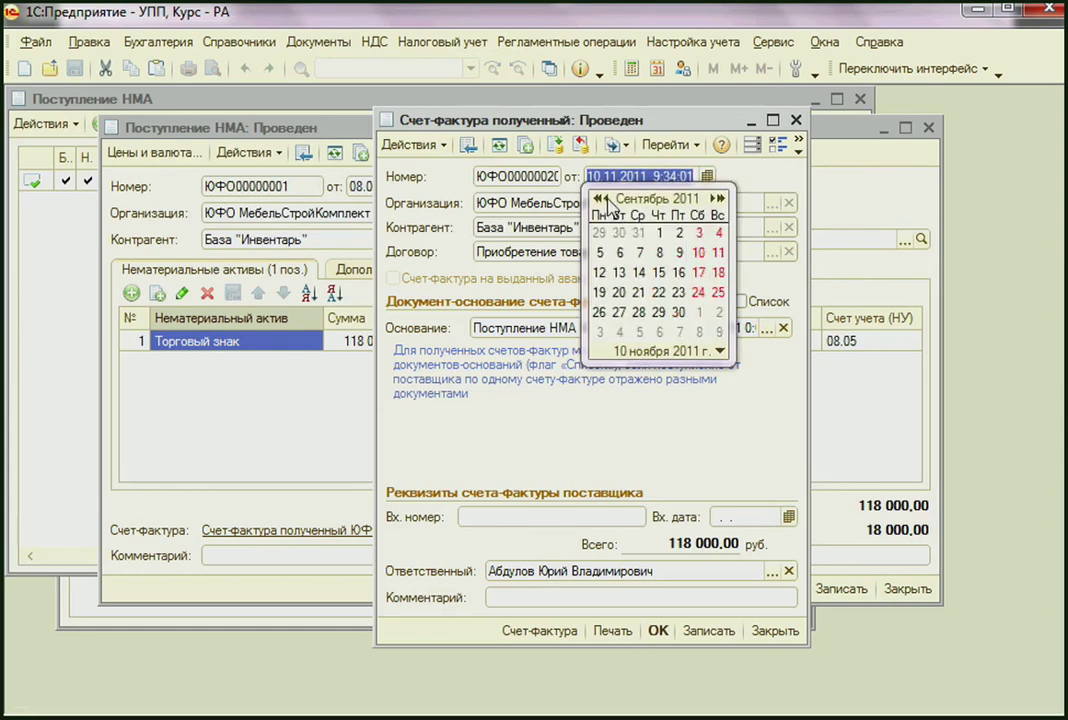
click(605, 200)
click(600, 252)
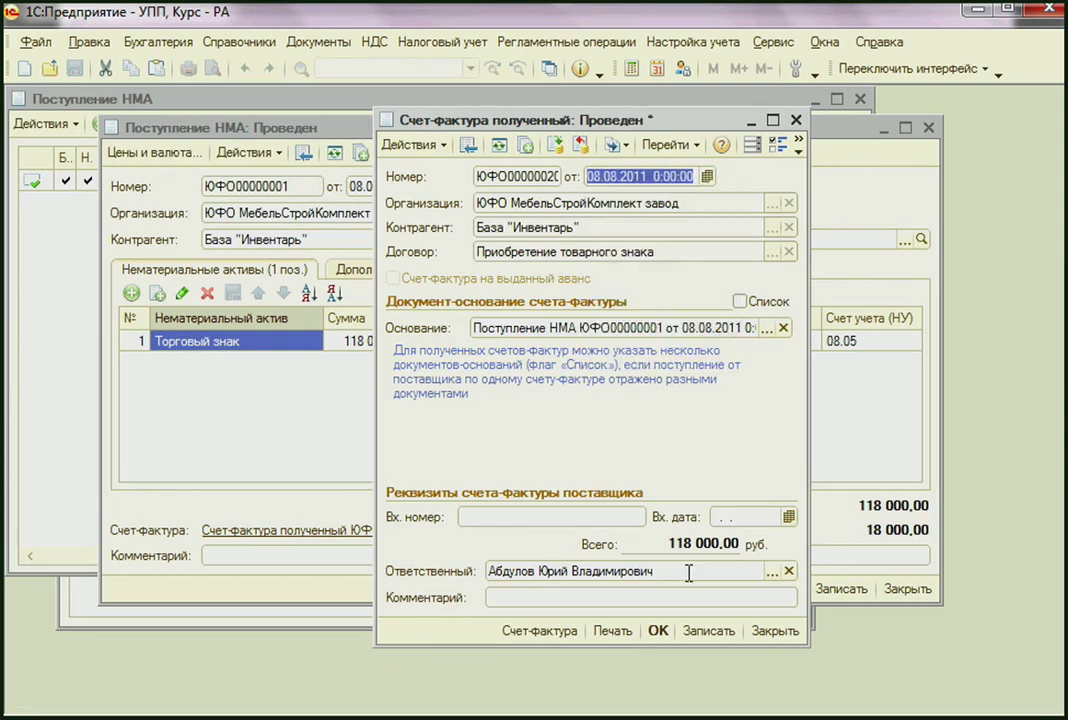
click(658, 631)
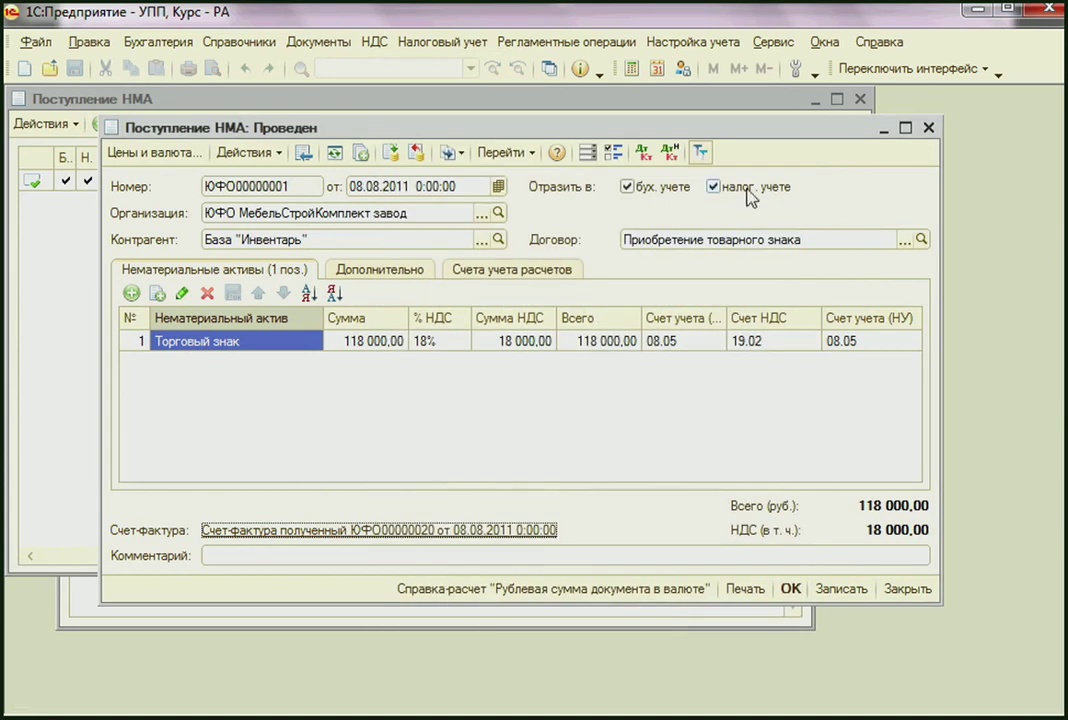
From the Поступление товаров и услуг list, open the receipt dated 10.11.2011 9:52:47 for the service Расходы на ремонт.
click(325, 45)
mouse_move(335, 88)
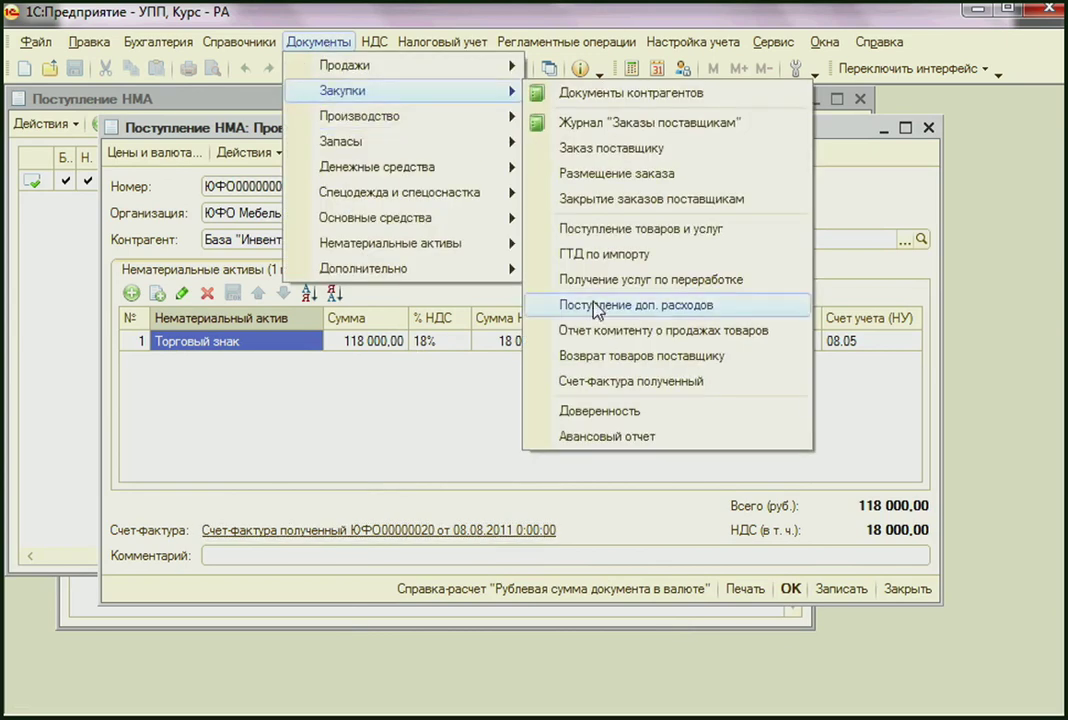
click(605, 233)
click(357, 437)
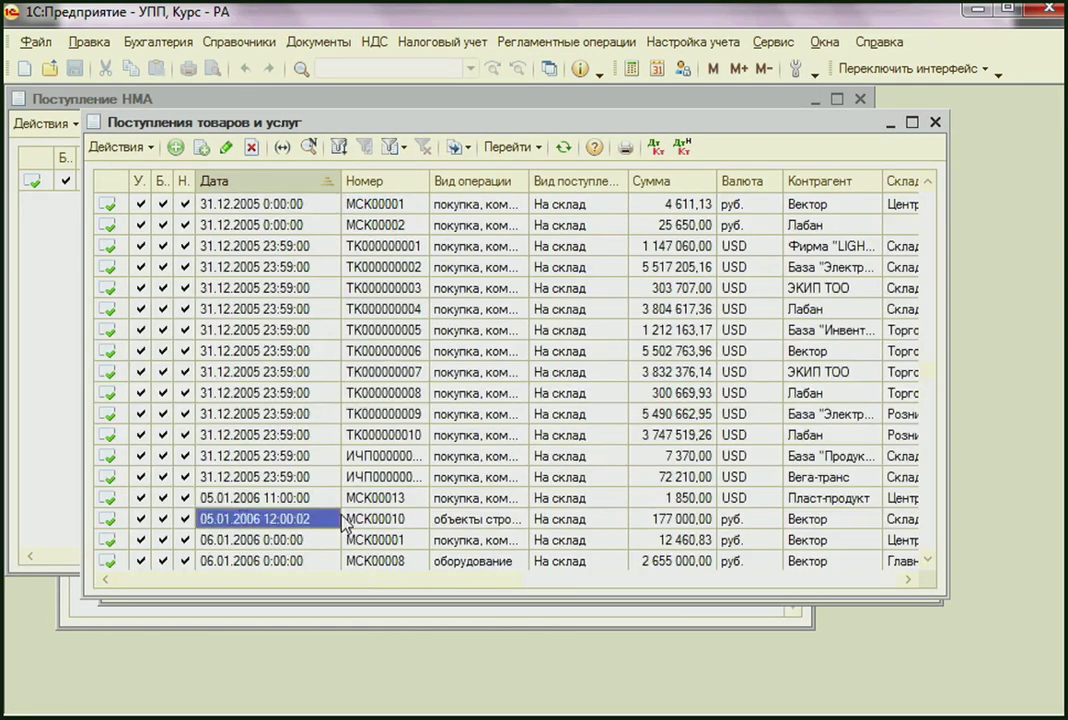
scroll(352, 500, down, 10)
scroll(352, 517, down, 10)
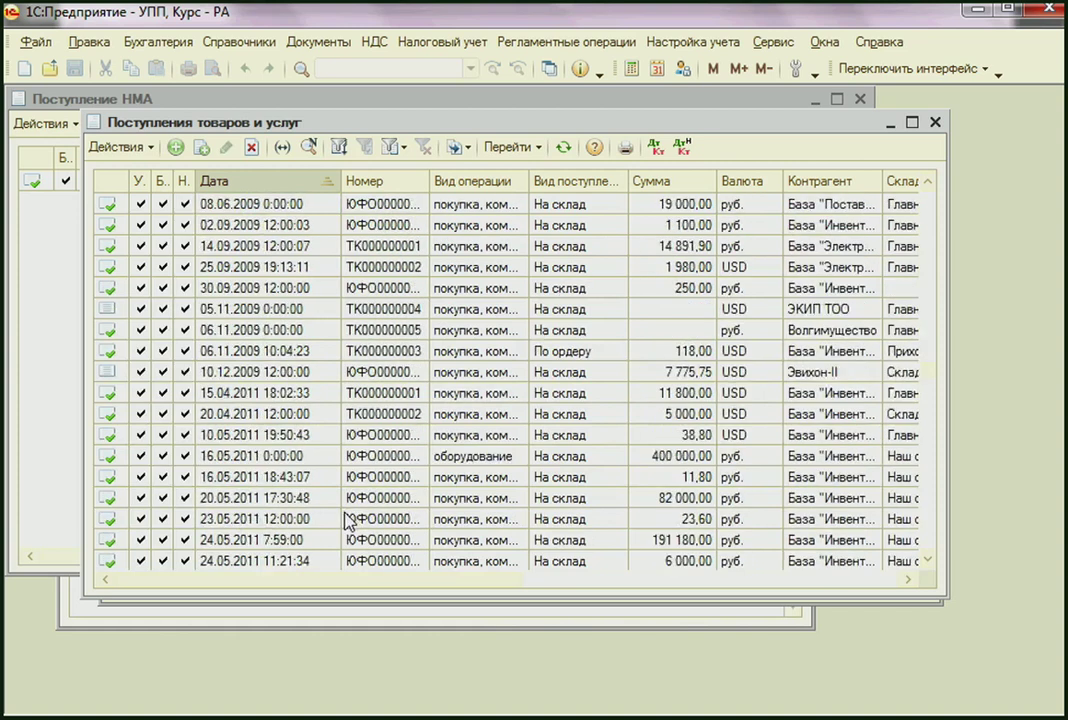
double_click(378, 561)
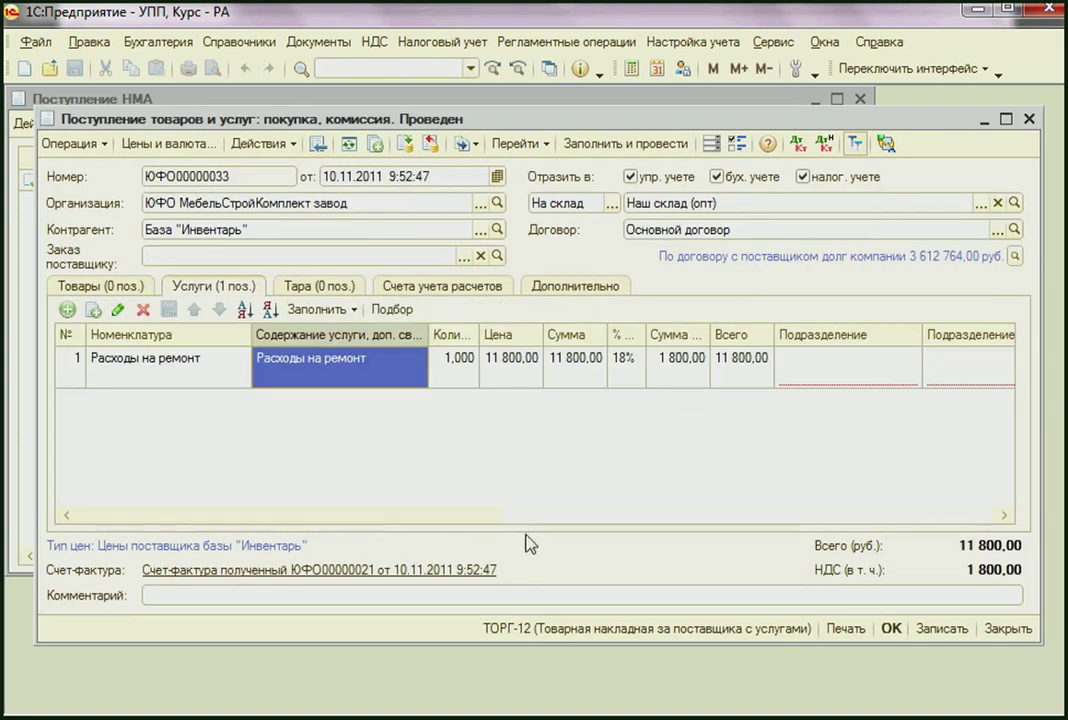
Set the date of the Расходы на ремонт receipt to 22.08.2011.
click(497, 176)
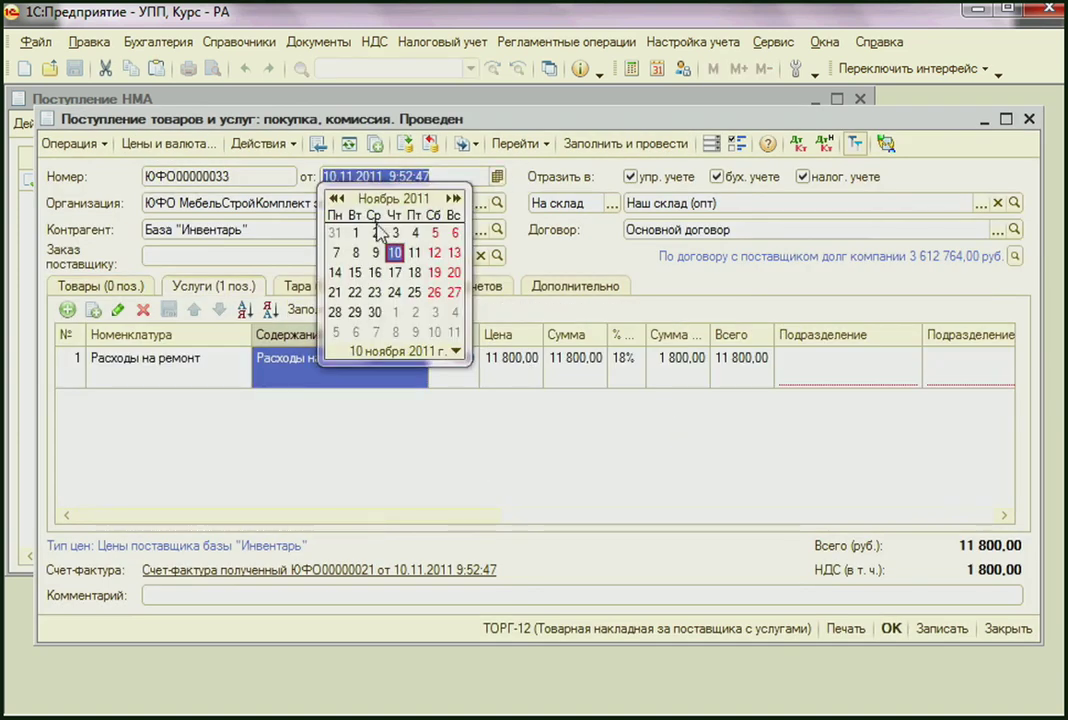
click(342, 199)
click(342, 199)
click(342, 199)
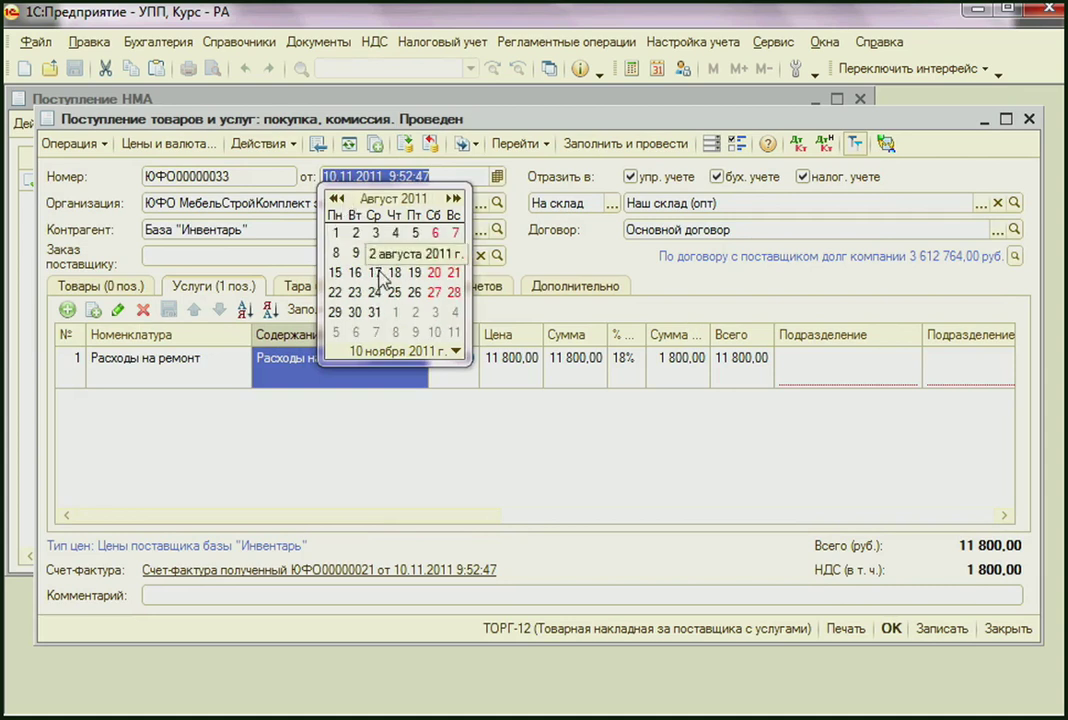
click(336, 293)
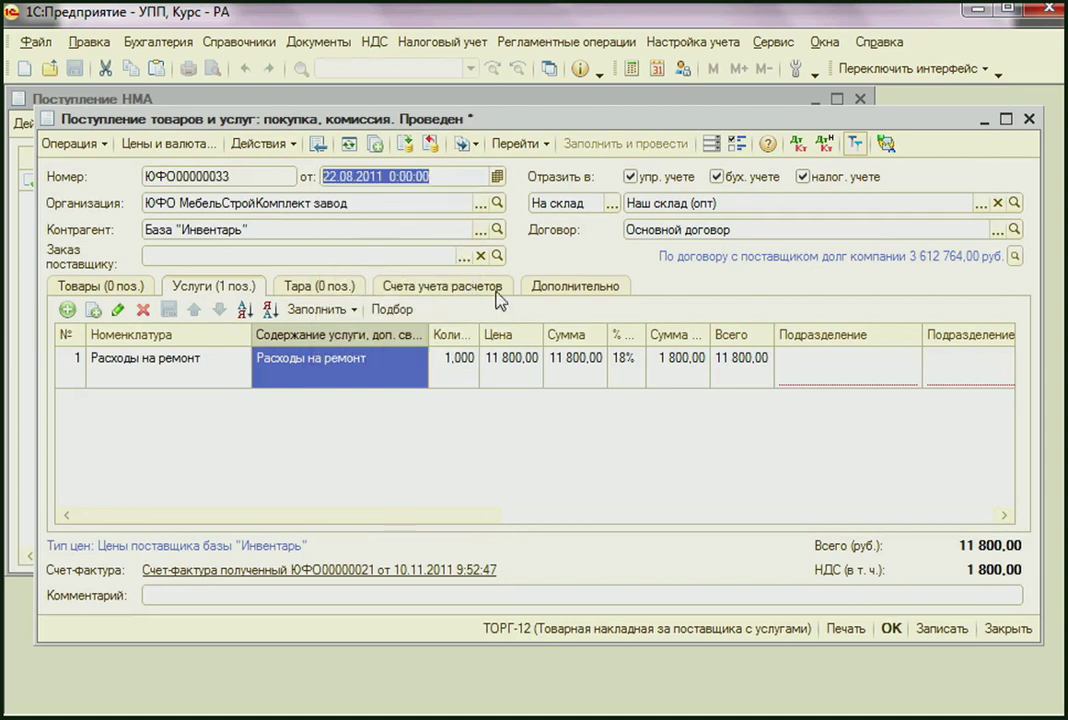
Set the linked Счет-фактура полученный to 22.08.2011, save it and close the Расходы на ремонт receipt.
click(274, 570)
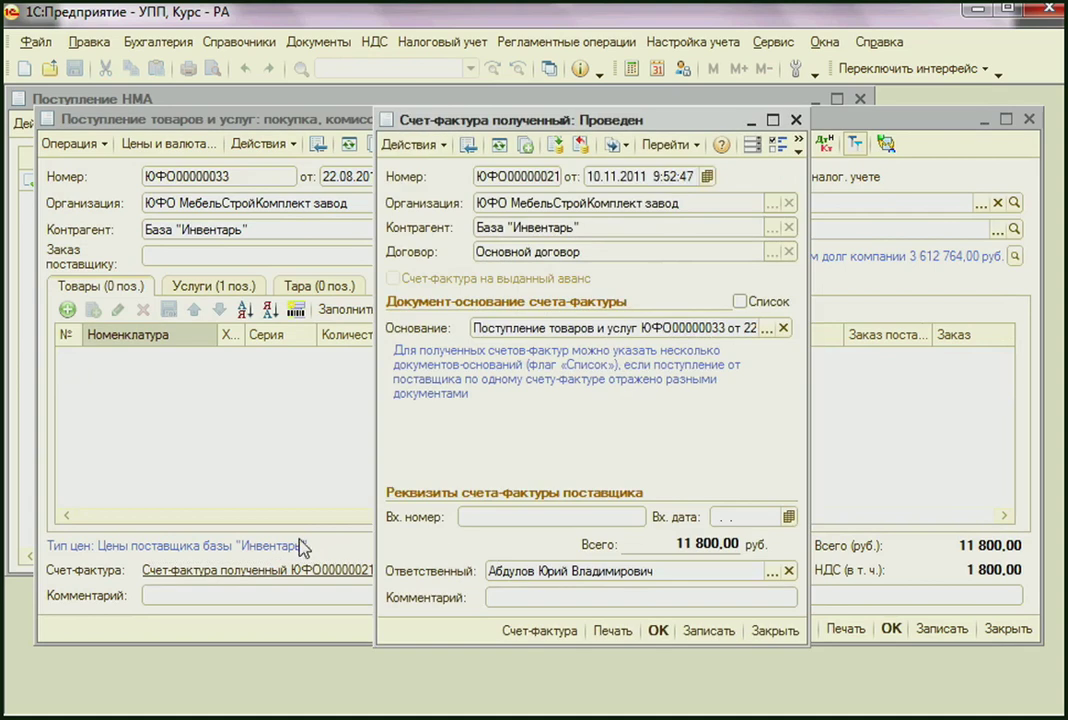
click(707, 176)
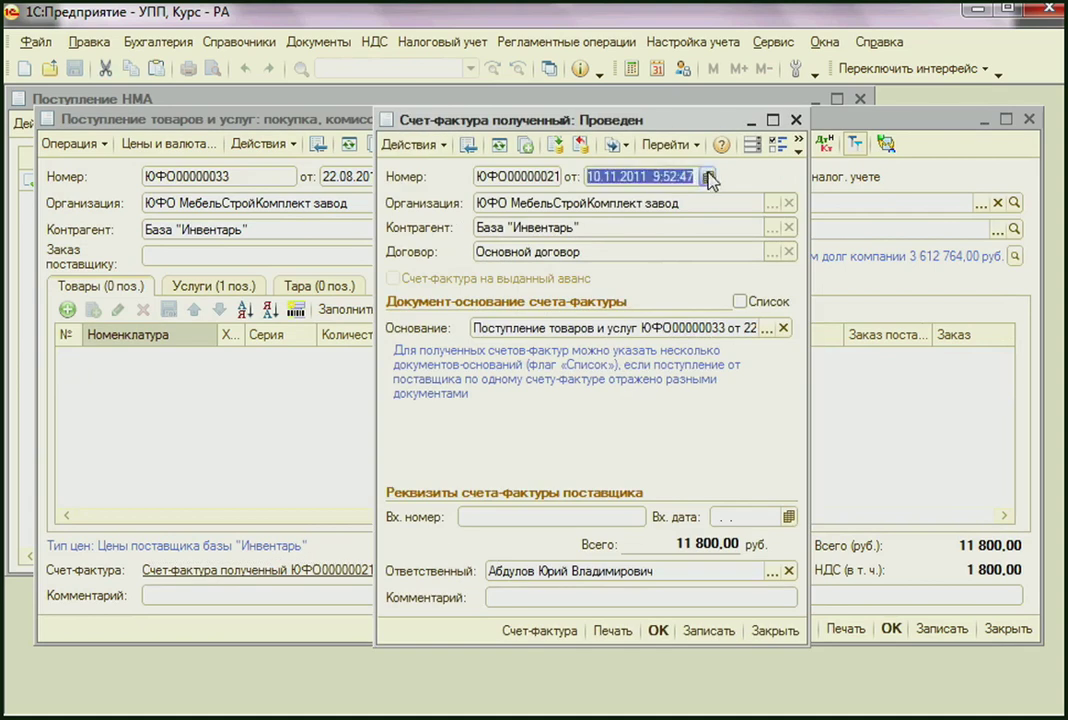
click(601, 198)
click(601, 198)
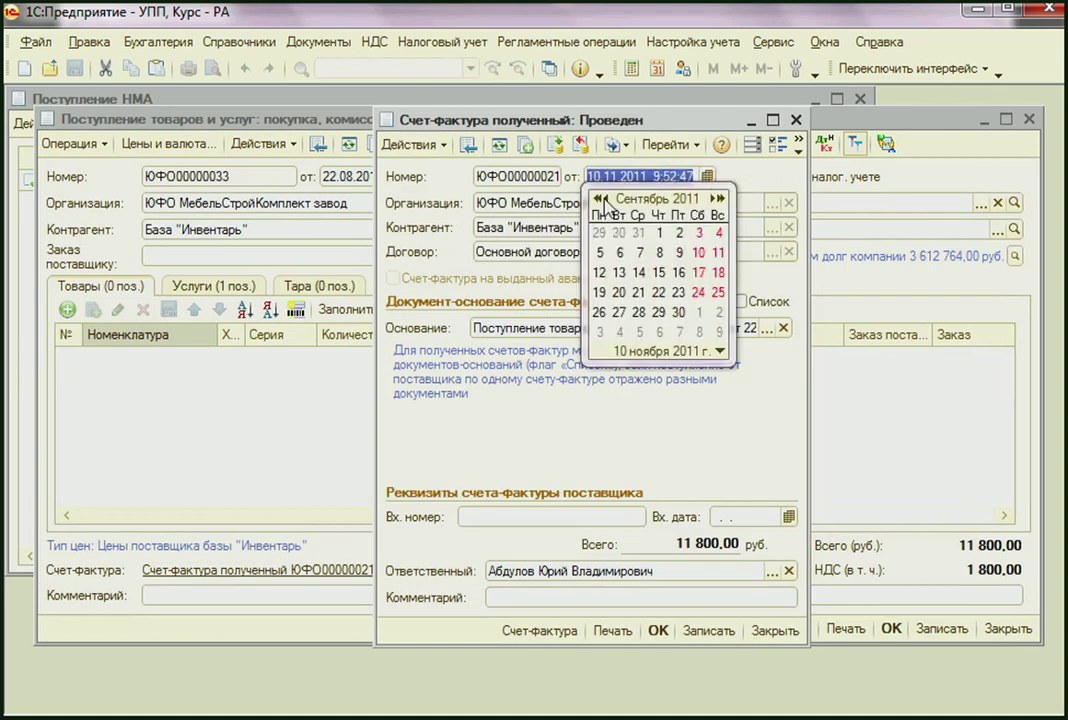
click(601, 198)
click(600, 292)
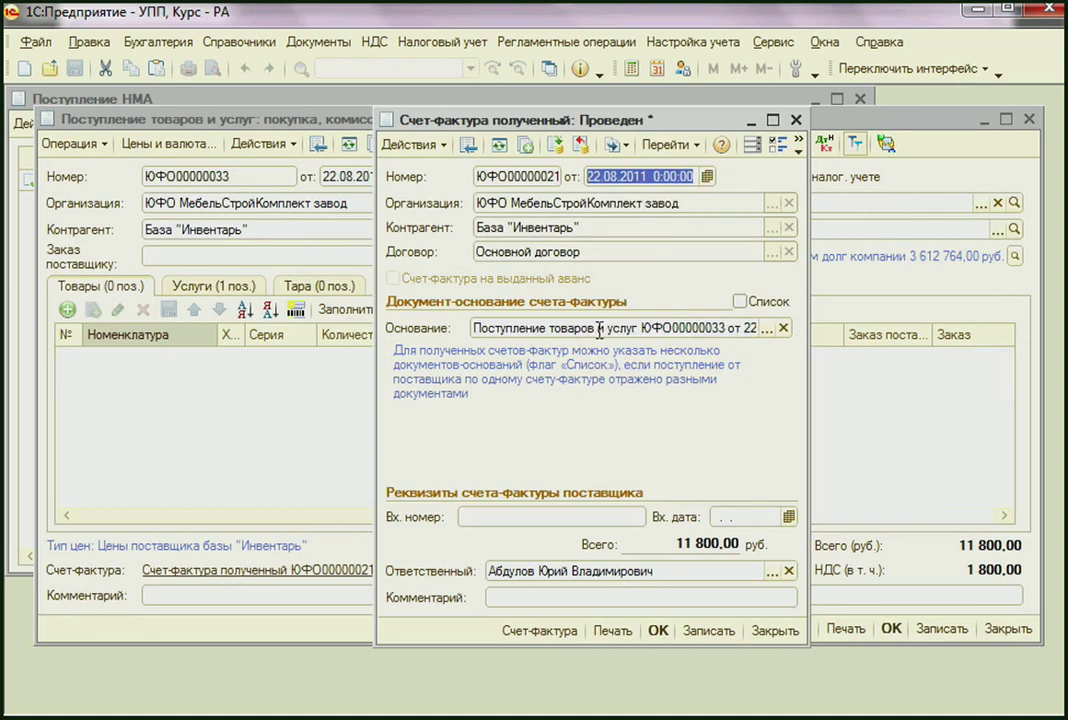
click(657, 630)
click(1029, 118)
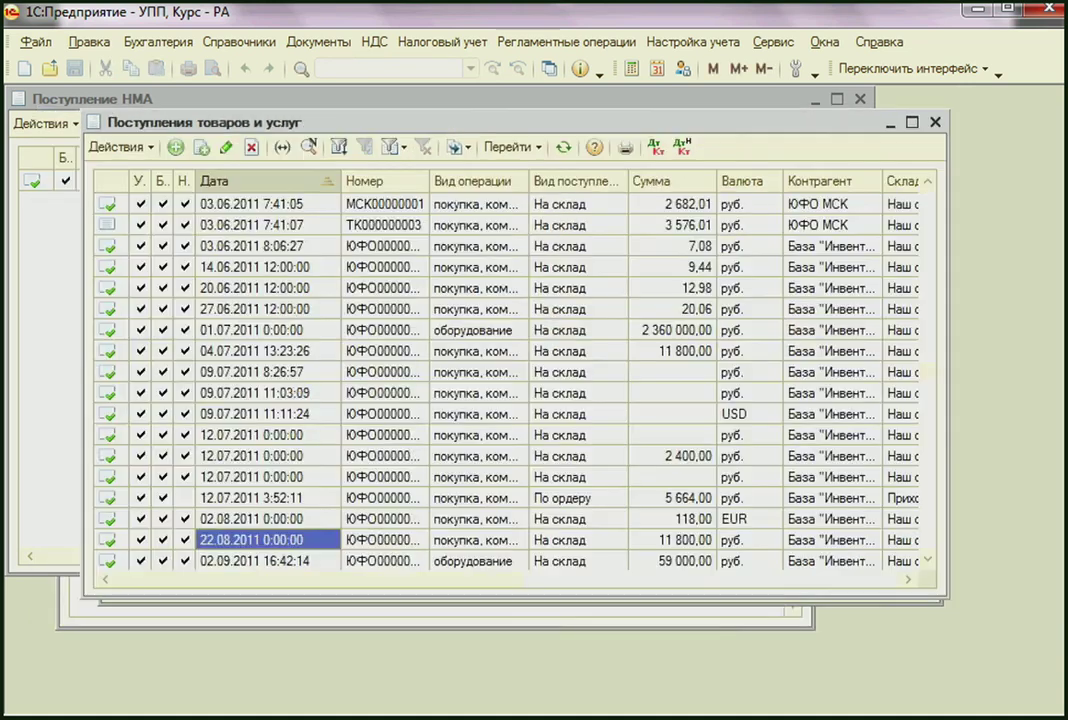
Set the date of the Принятие к учету НМА document for Торговый знак to 23.08.2011 and save it.
key(ctrl+Tab)
click(195, 185)
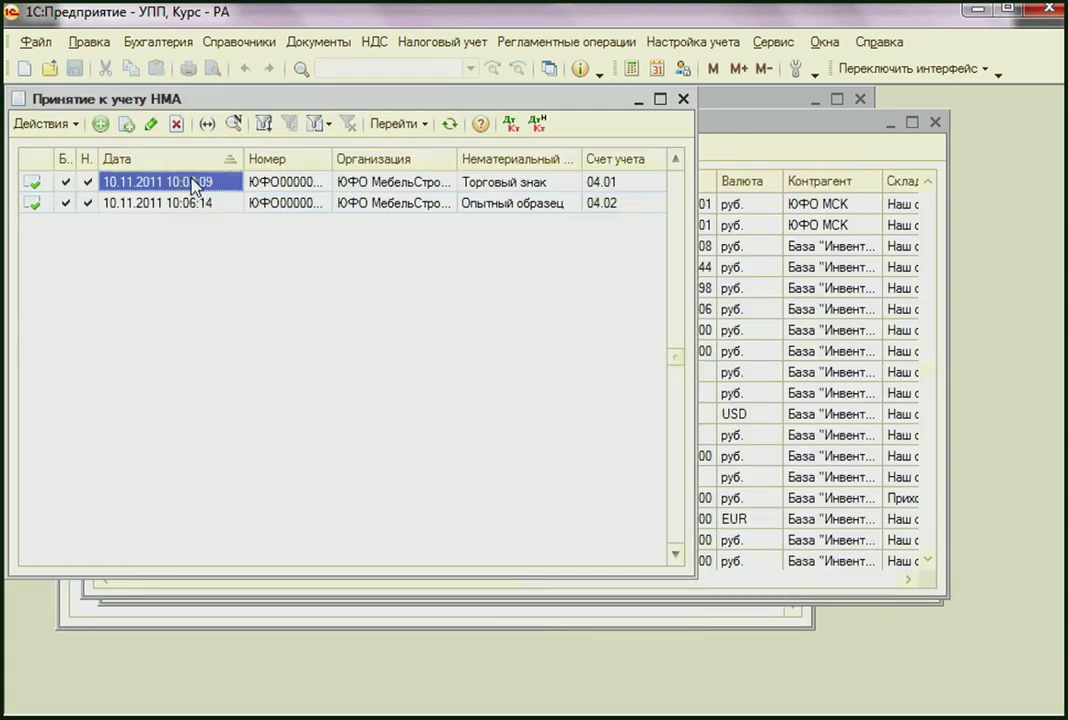
double_click(195, 185)
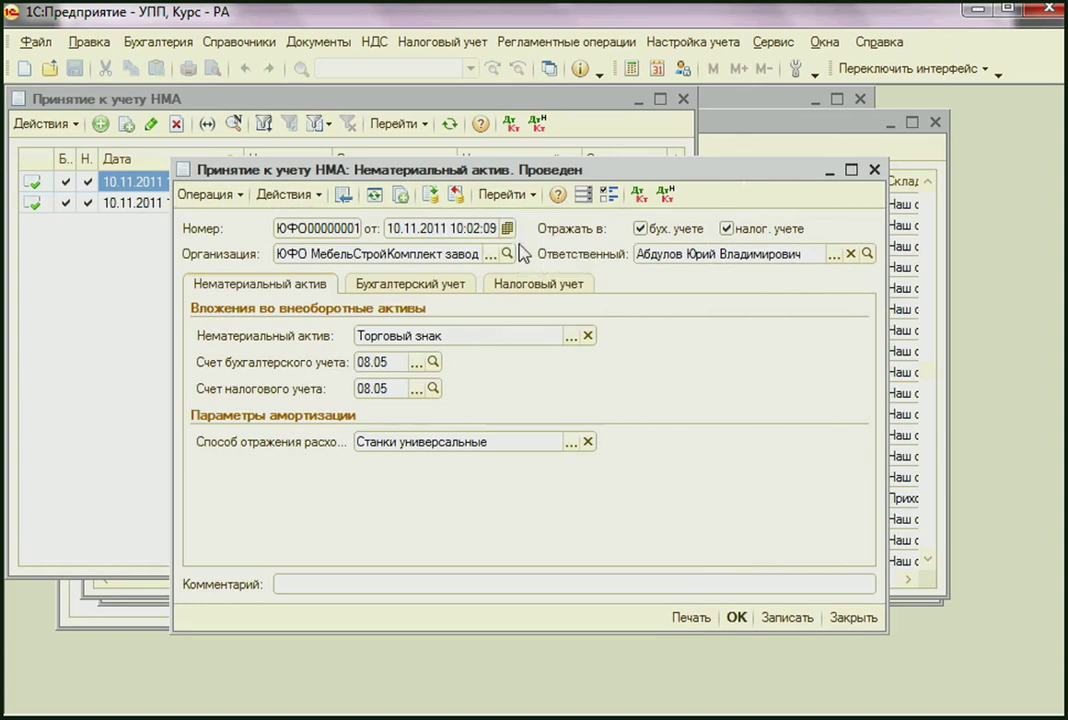
click(507, 228)
click(405, 251)
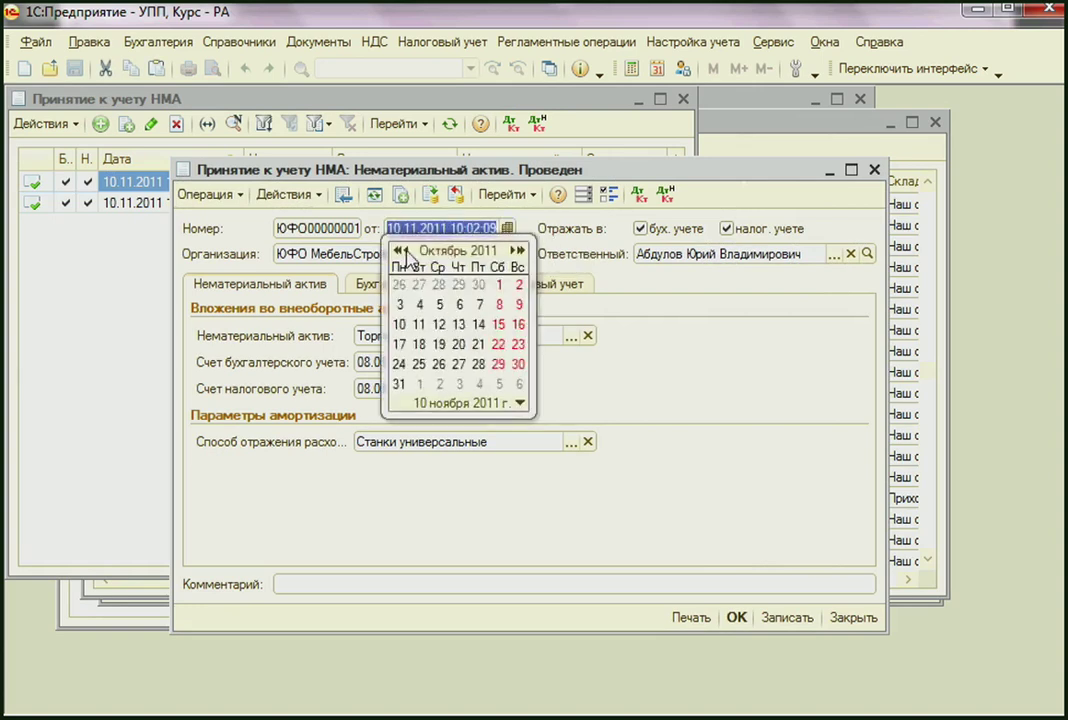
click(405, 251)
click(405, 251)
click(421, 346)
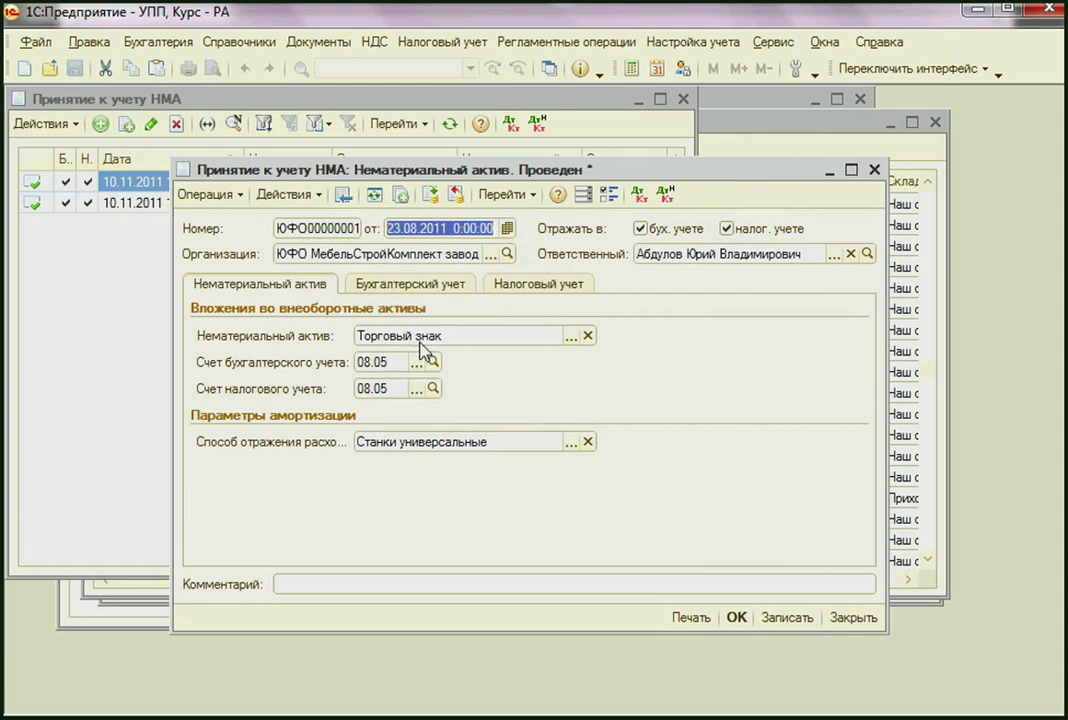
click(737, 619)
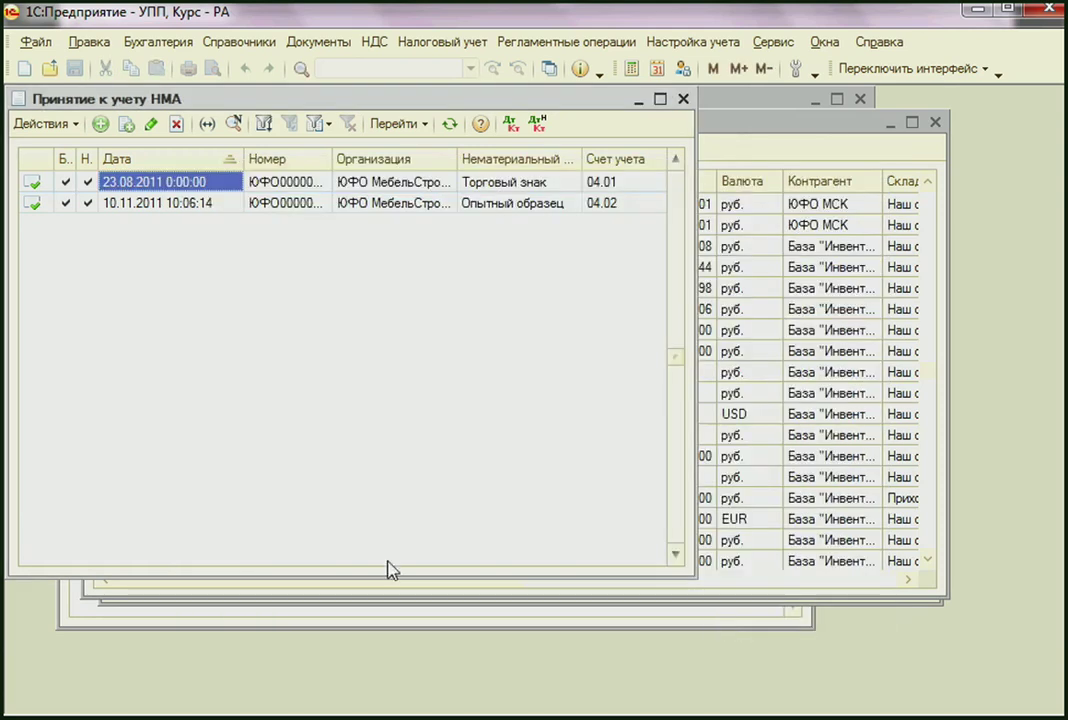
Set the date of the Принятие к учету НМА document for Опытный образец to 25.08.2011, repost it and close it.
double_click(157, 205)
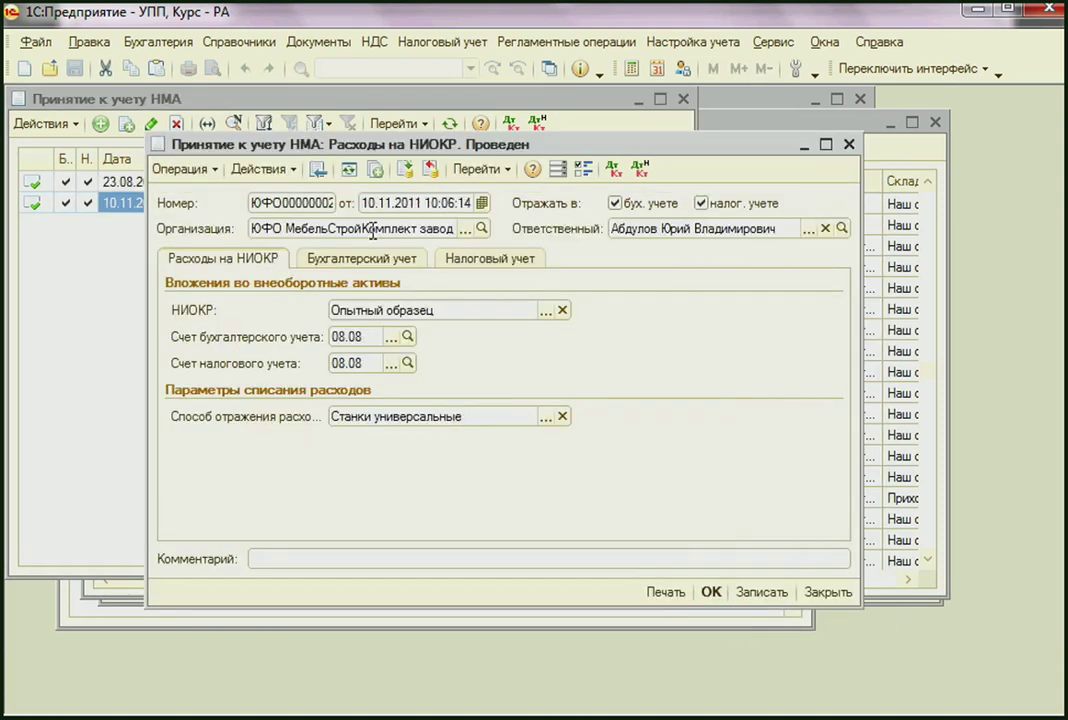
click(481, 203)
click(431, 322)
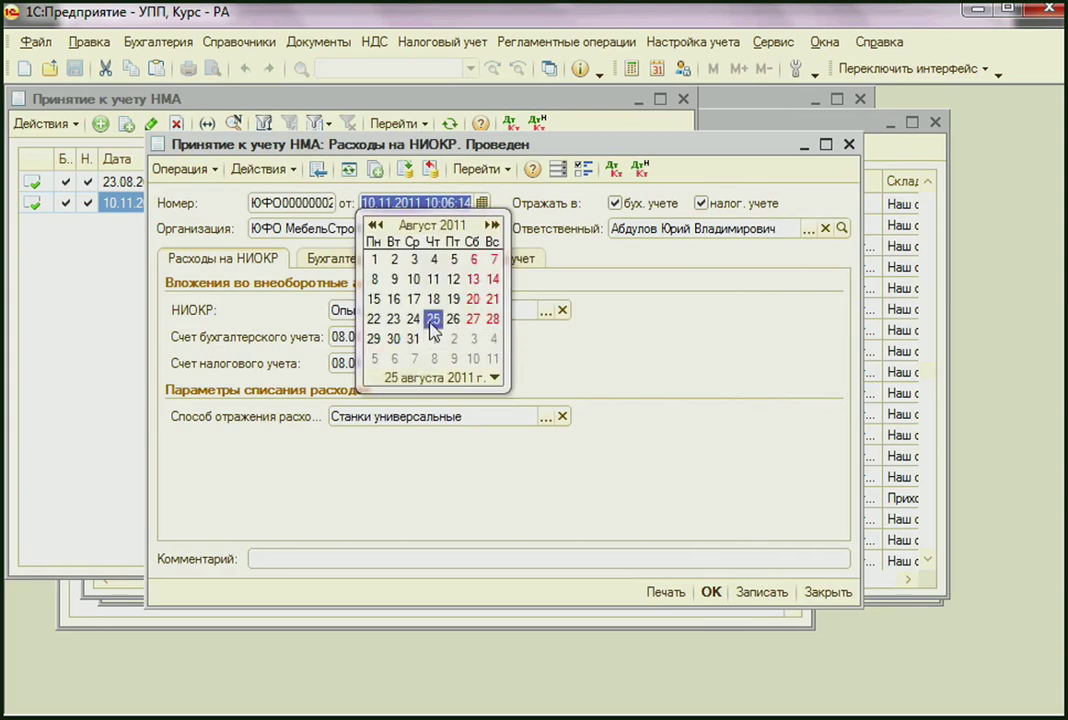
click(429, 170)
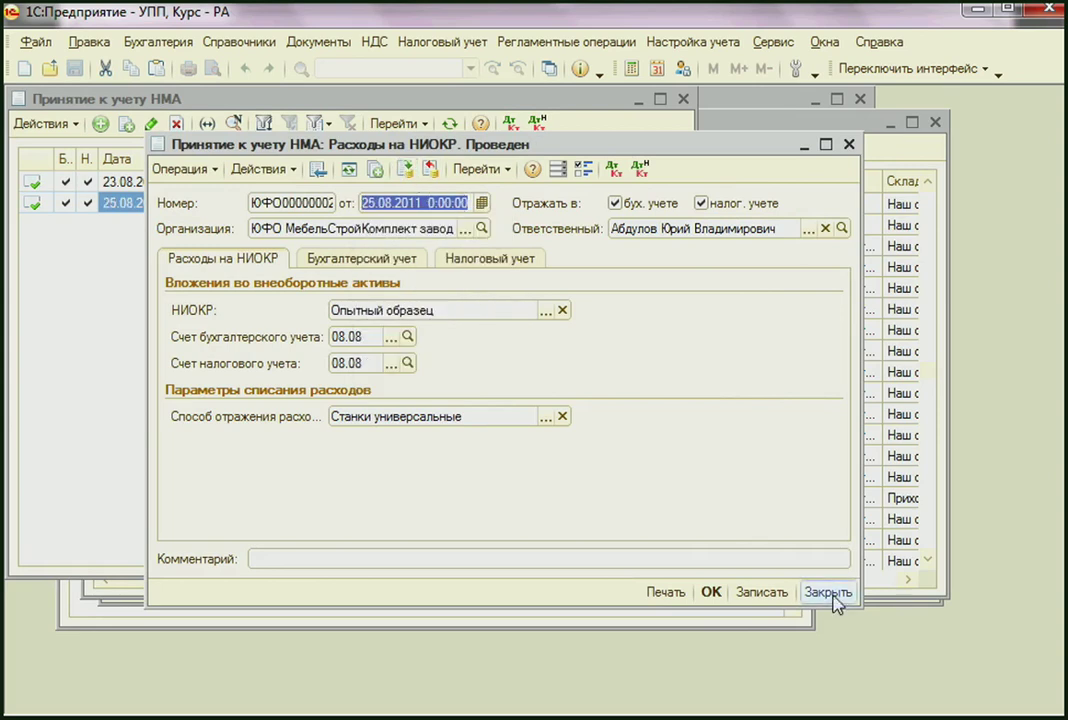
click(828, 592)
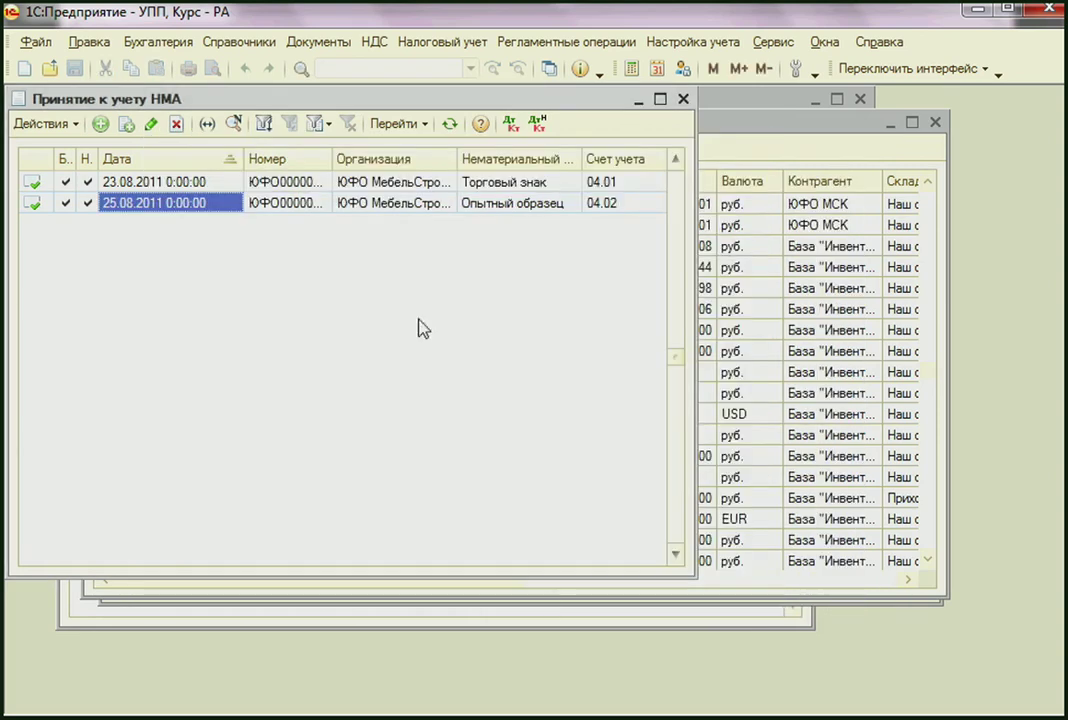
Close the document lists and the Поступление НМА receipt, and return to the unsaved new Амортизация НМА document.
click(683, 99)
click(936, 123)
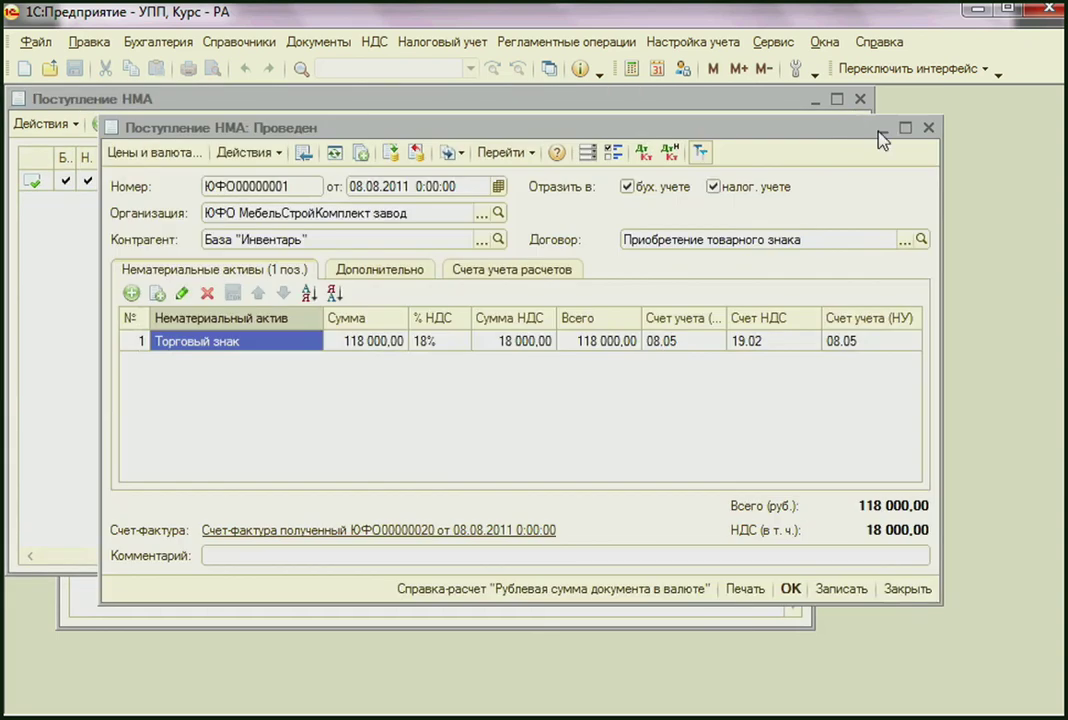
click(929, 127)
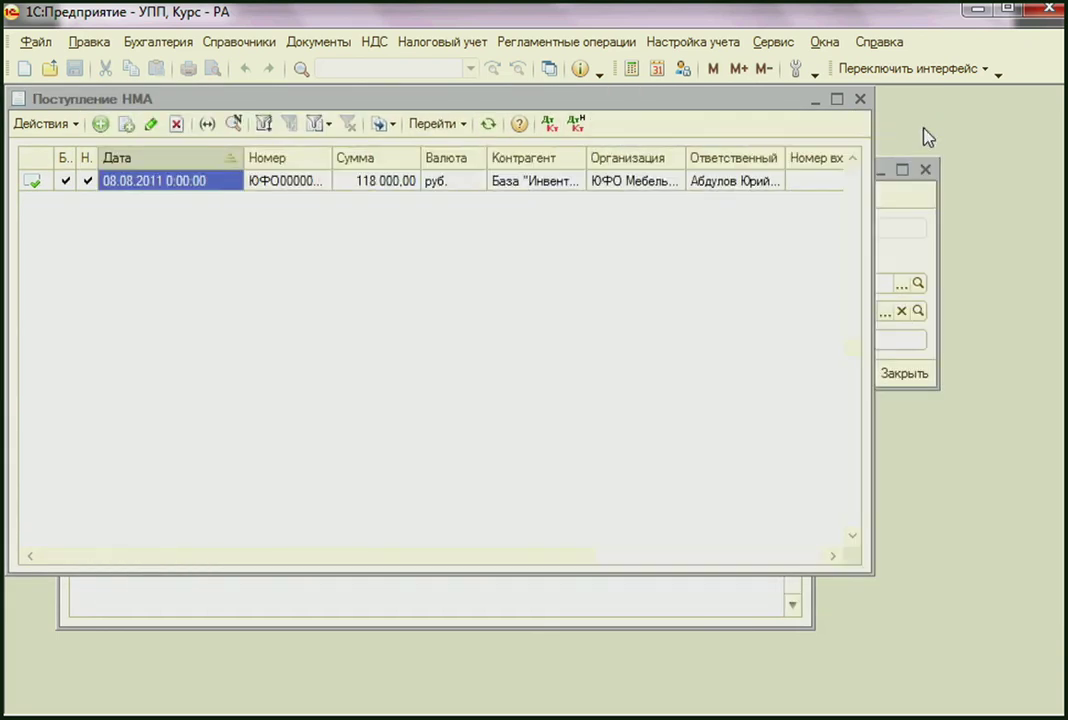
click(861, 100)
drag(610, 180, 469, 162)
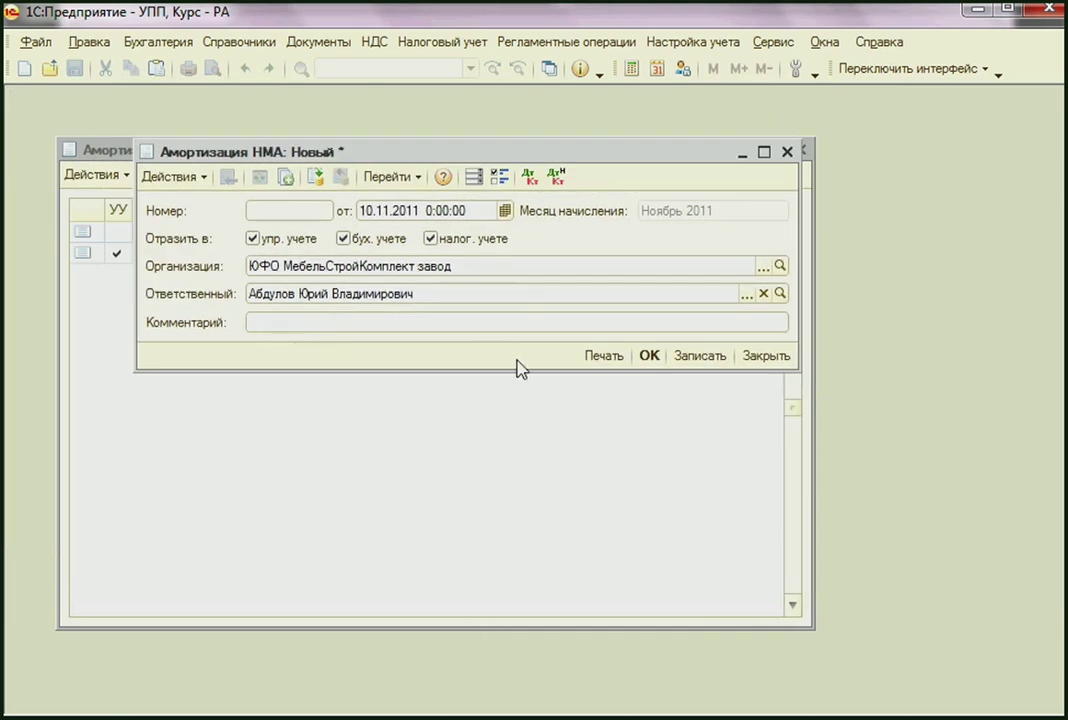
Date the new Амортизация НМА document 31.08.2011 and post it.
click(505, 211)
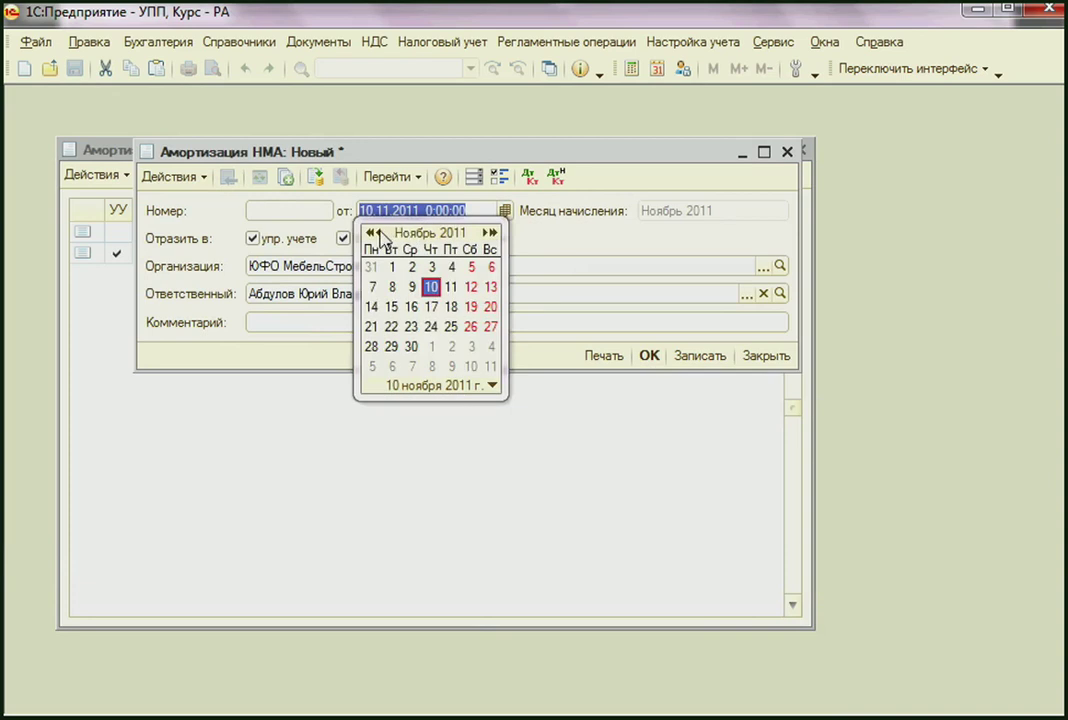
click(381, 234)
click(381, 234)
click(381, 234)
click(413, 348)
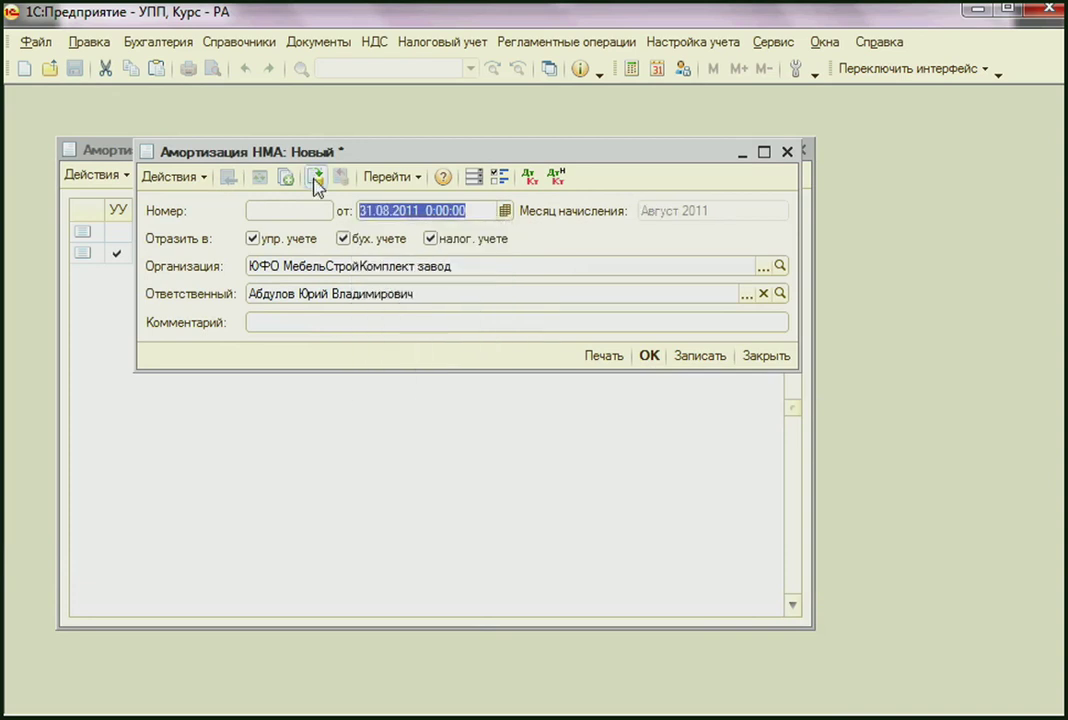
click(316, 186)
click(476, 424)
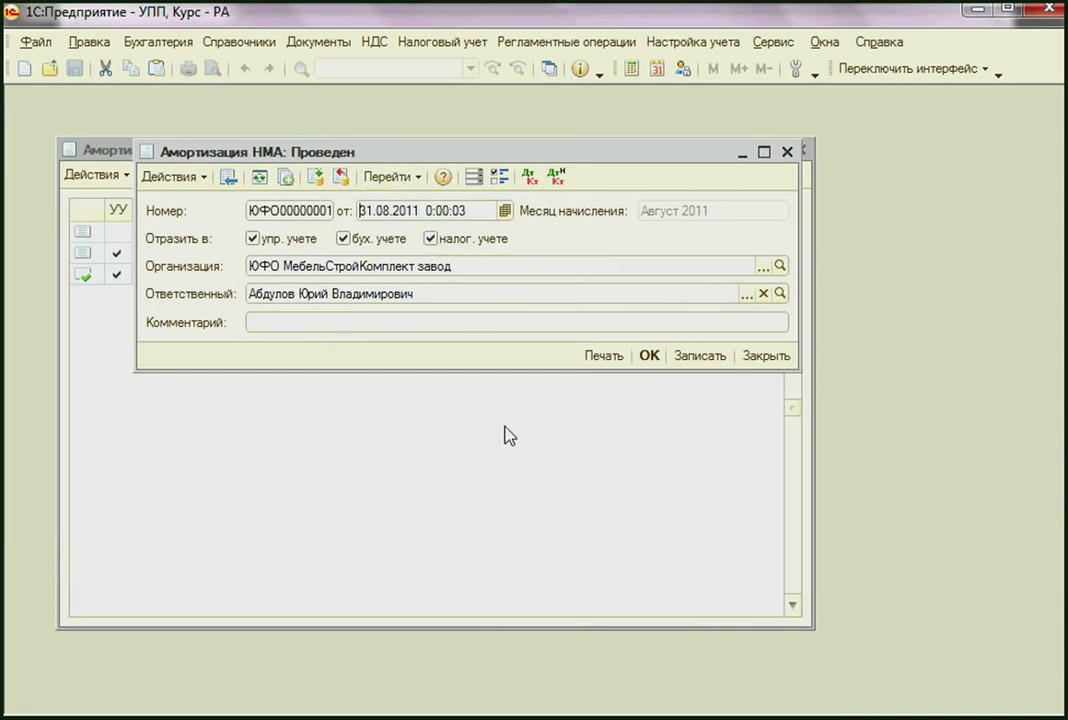
View the register movements report of the August Амортизация НМА document, and close both the report and the document.
click(388, 177)
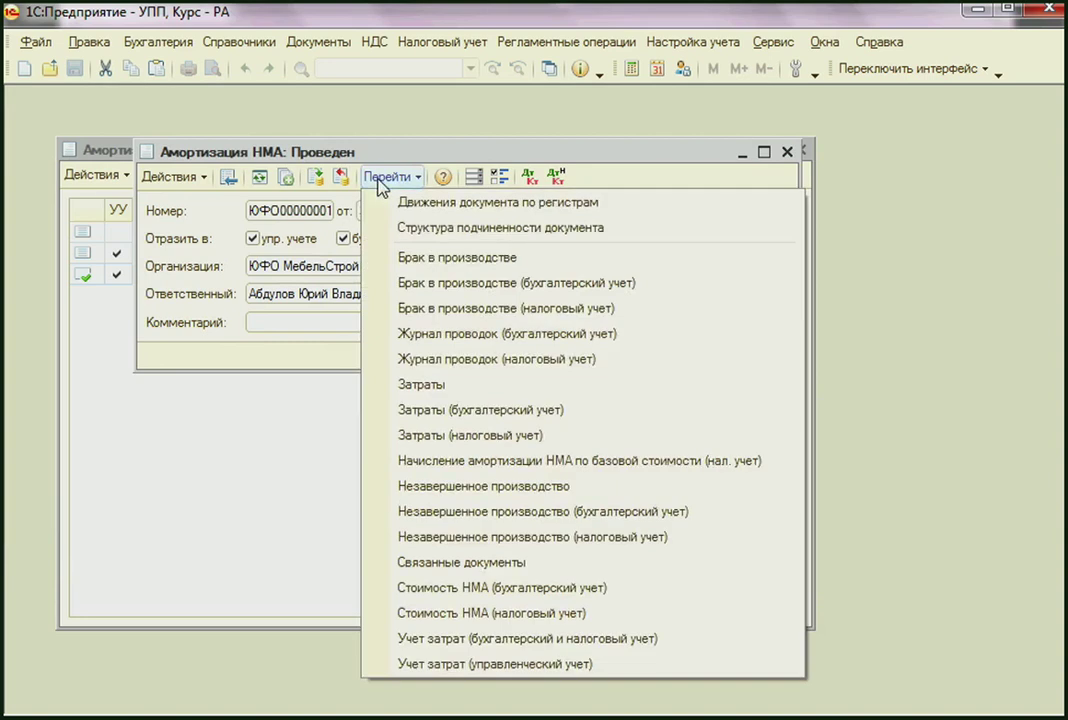
click(410, 205)
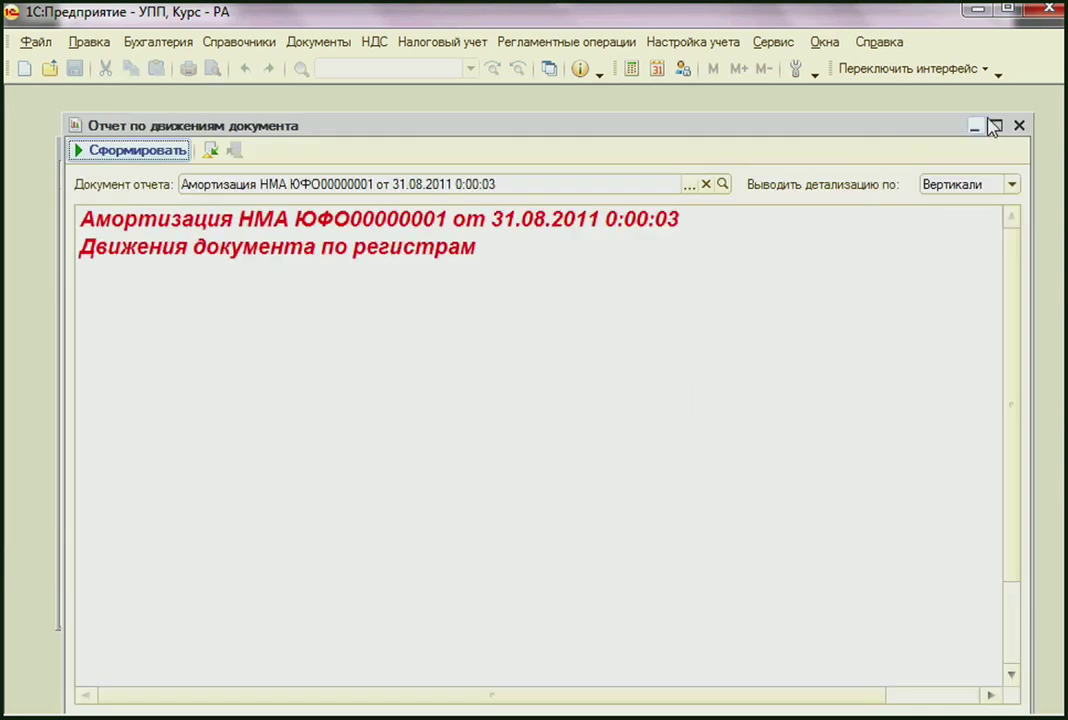
click(1018, 126)
click(766, 355)
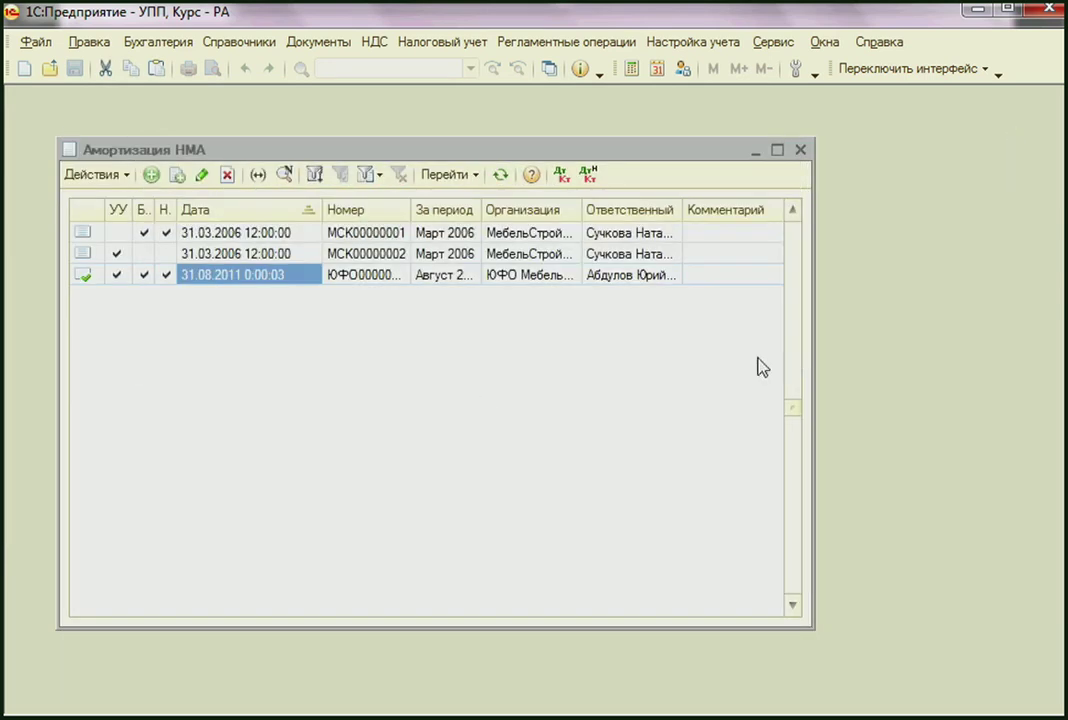
Create another Амортизация НМА document dated 30.09.2011 and post it.
click(153, 177)
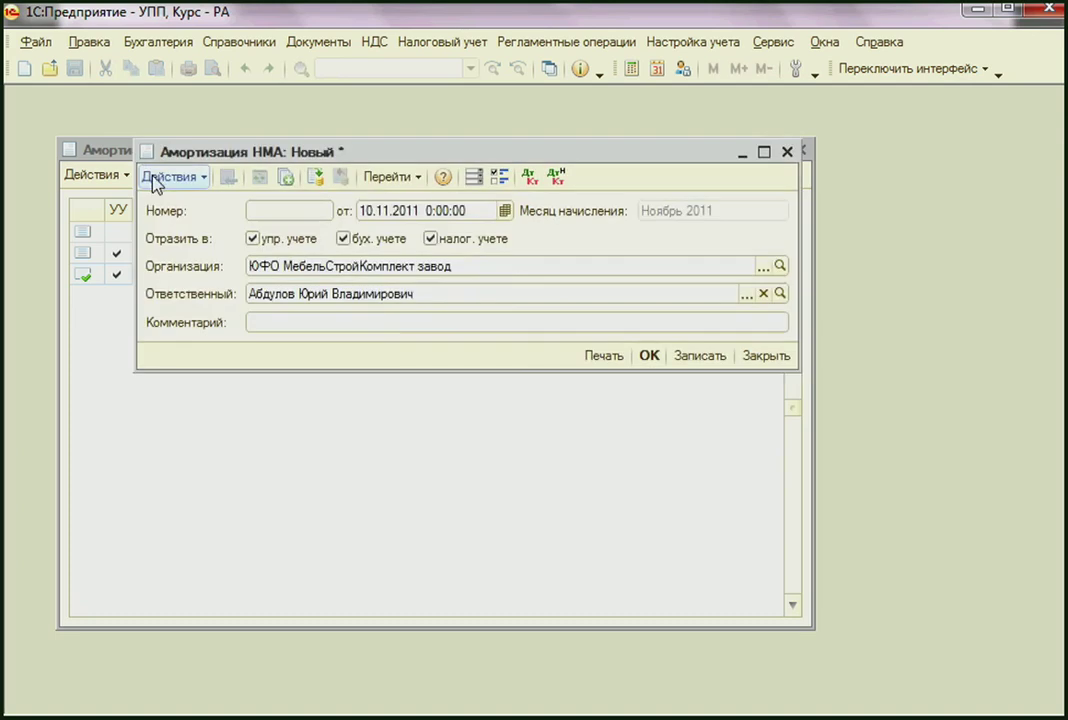
click(505, 212)
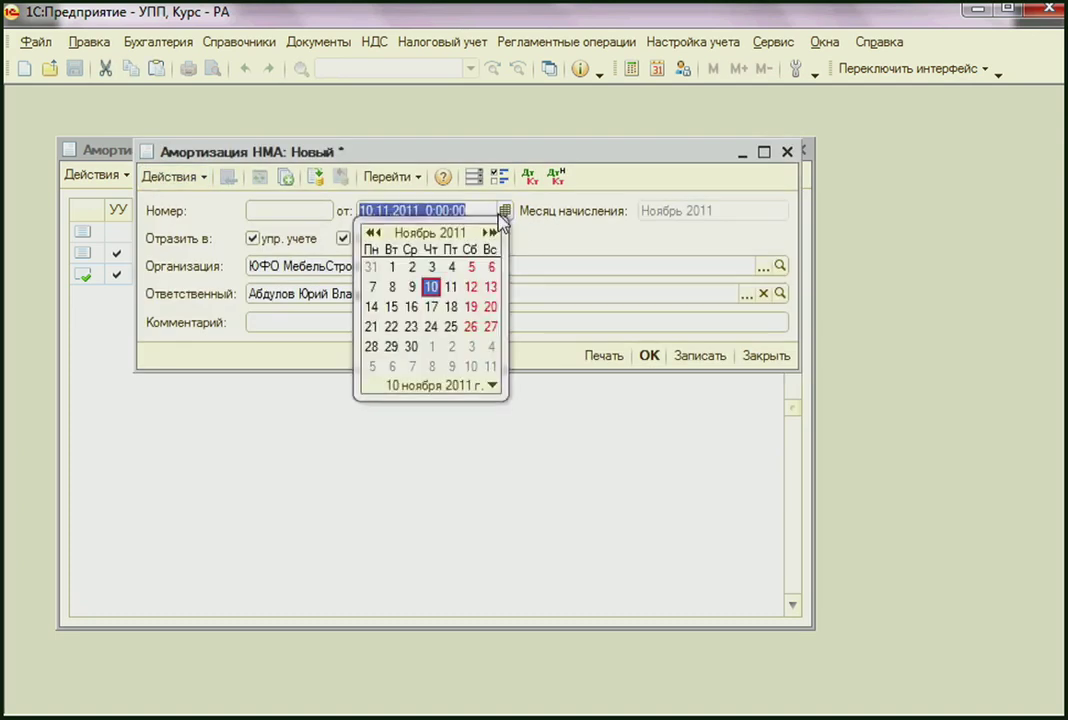
drag(370, 232, 370, 232)
click(451, 267)
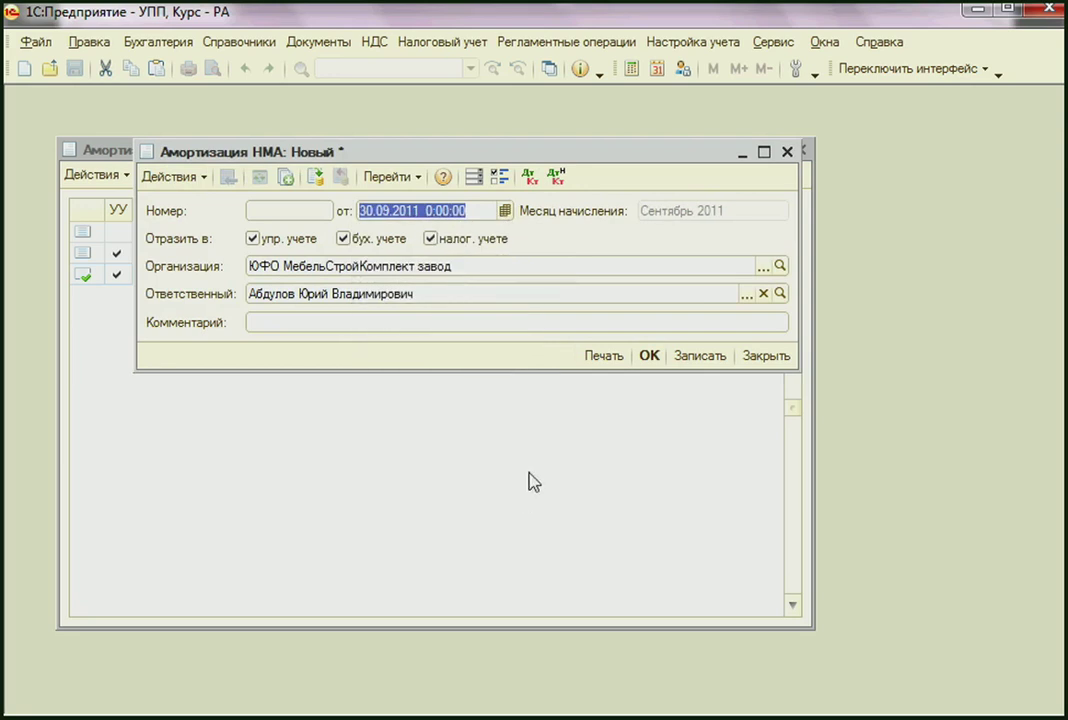
key(F9)
Examine the September document's amortization amounts for Опытный образец and Торговый знак in the accounting and tax posting journals.
click(528, 176)
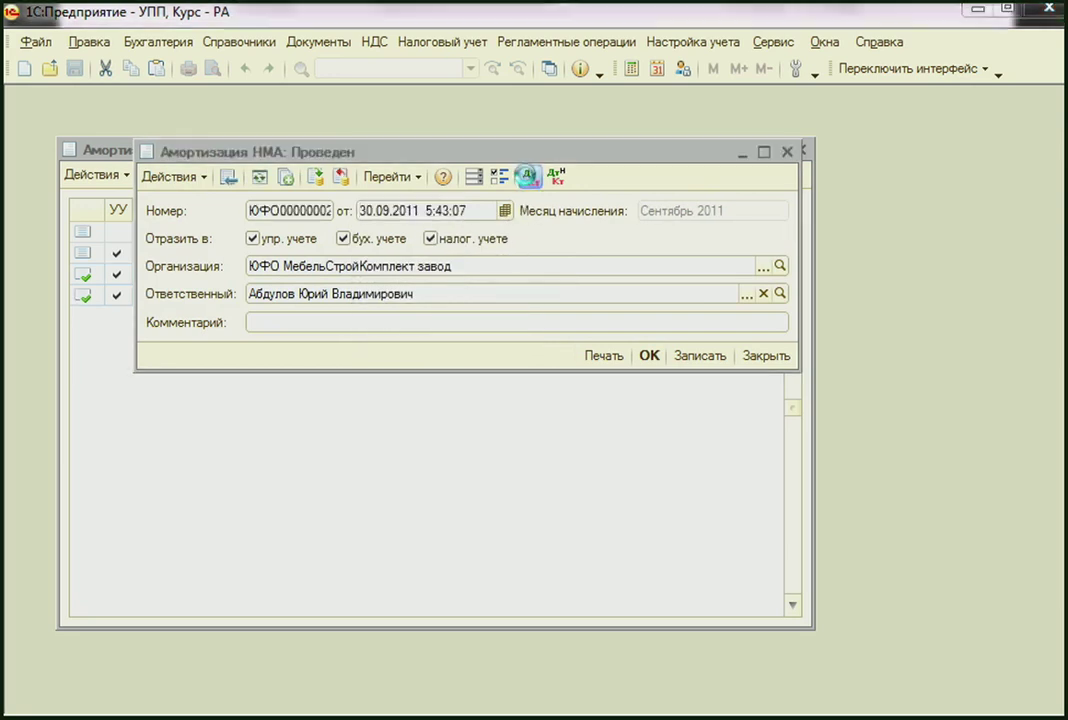
click(1010, 295)
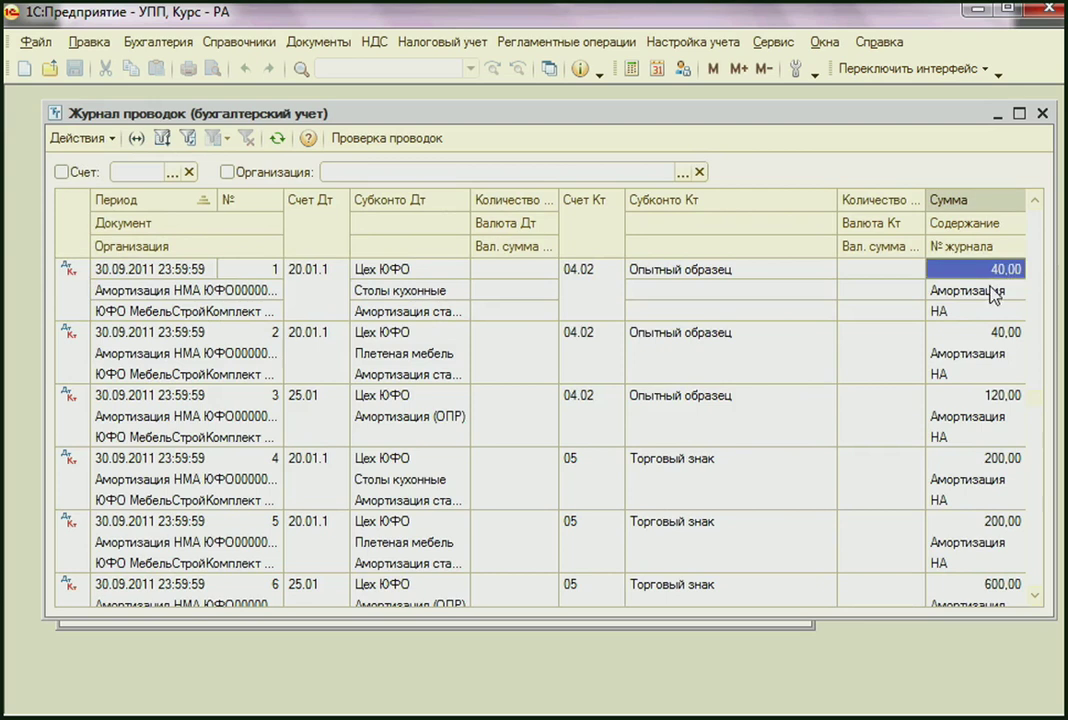
click(989, 372)
click(988, 400)
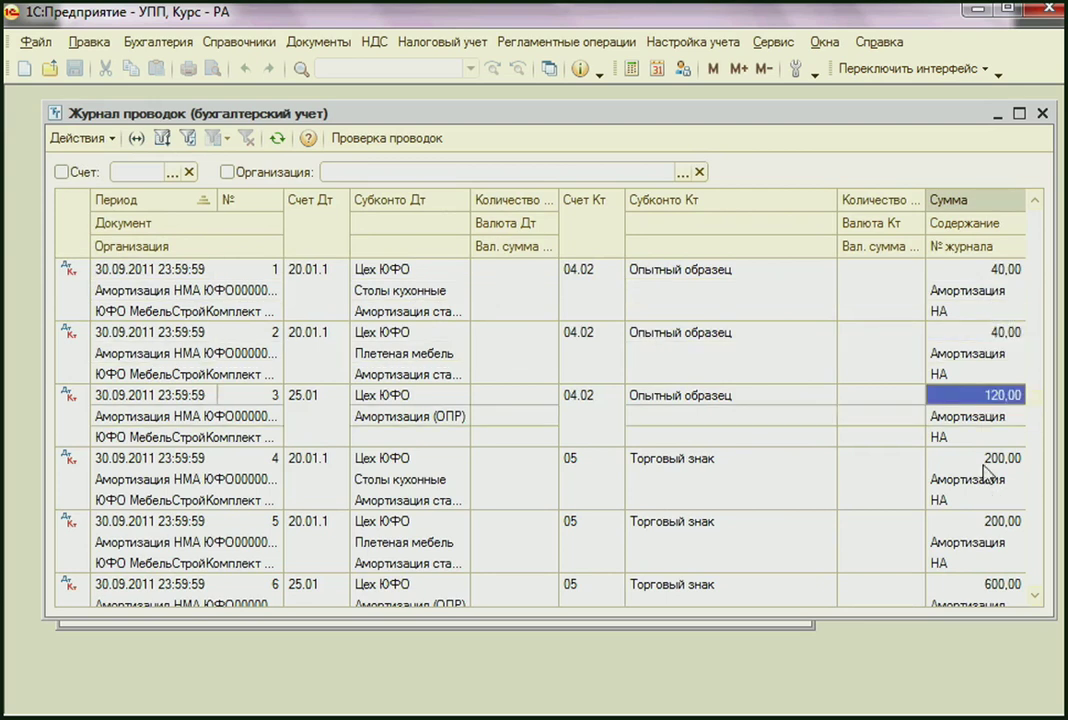
click(990, 465)
click(988, 525)
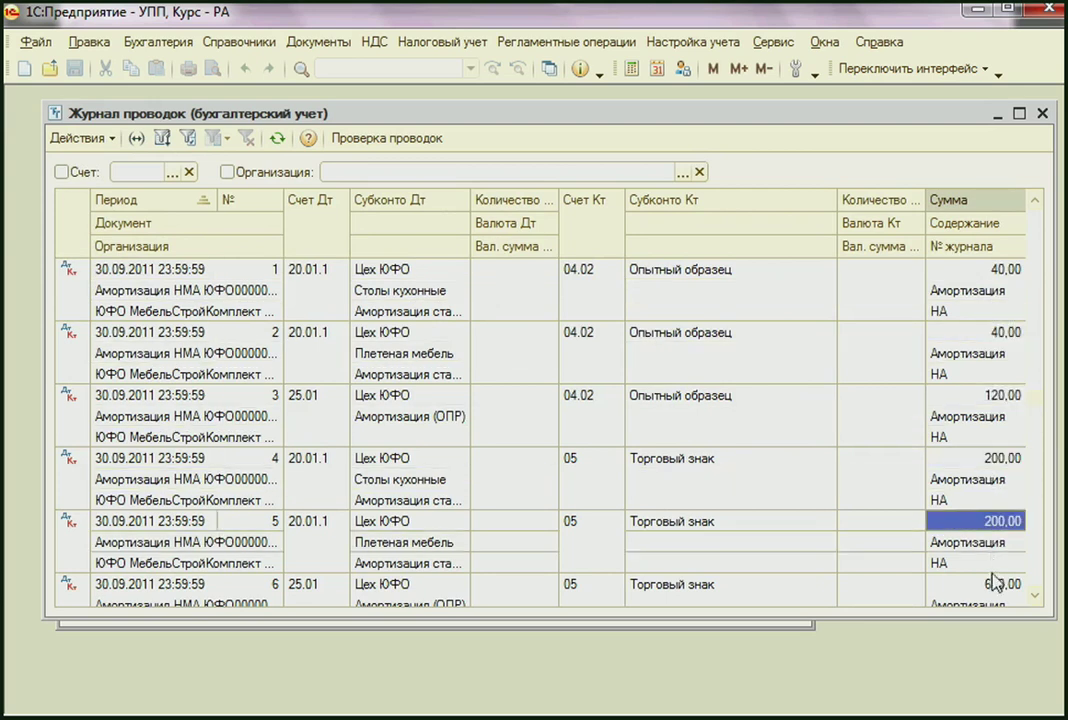
click(995, 588)
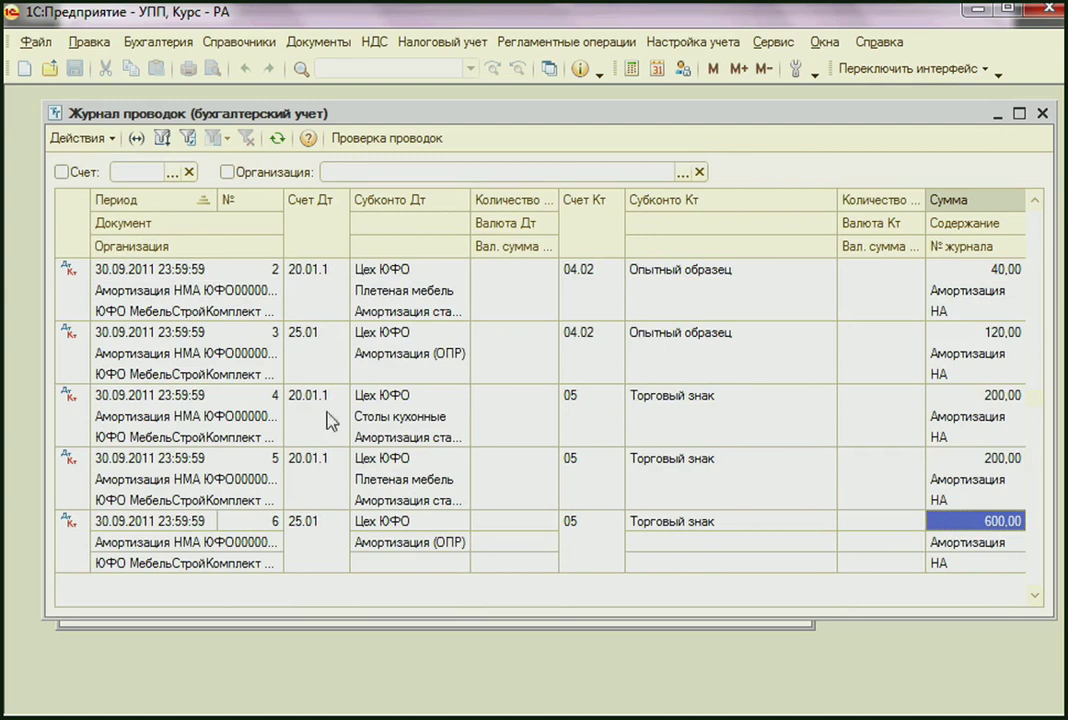
click(466, 541)
scroll(465, 523, up, 1)
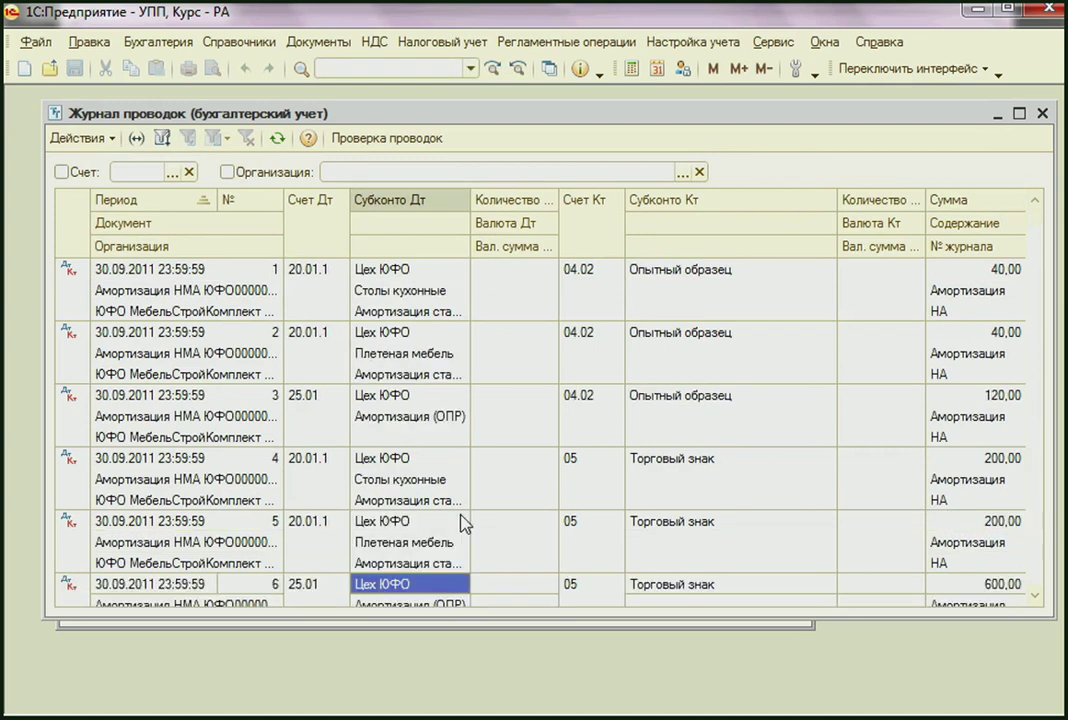
click(1043, 117)
click(560, 176)
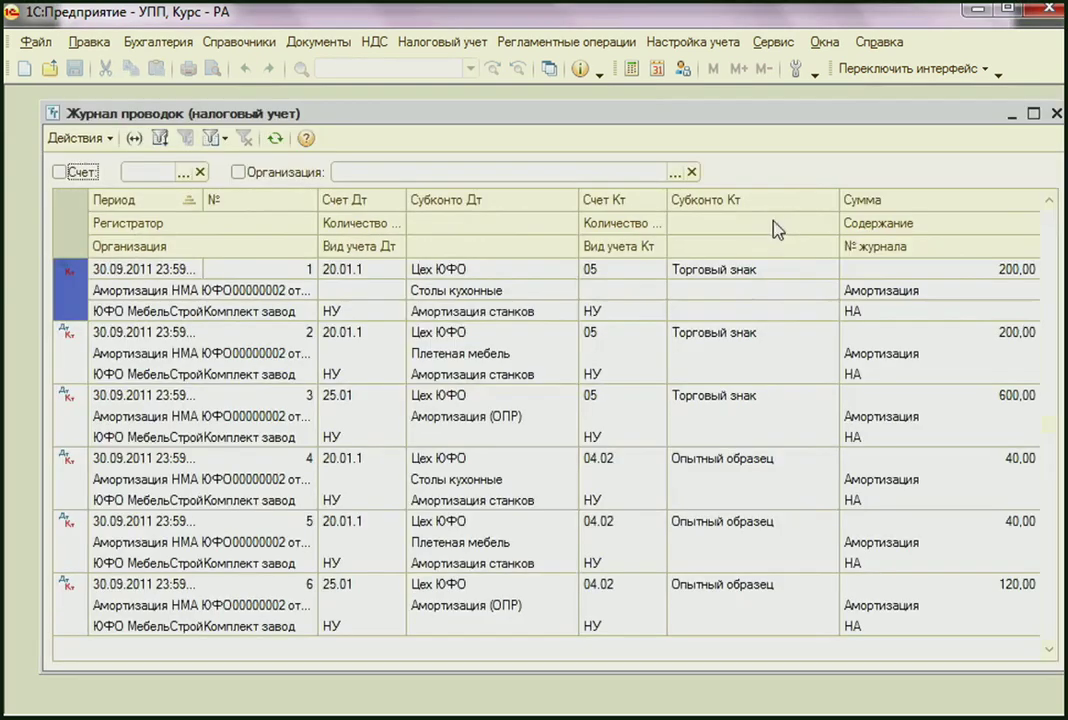
click(1056, 113)
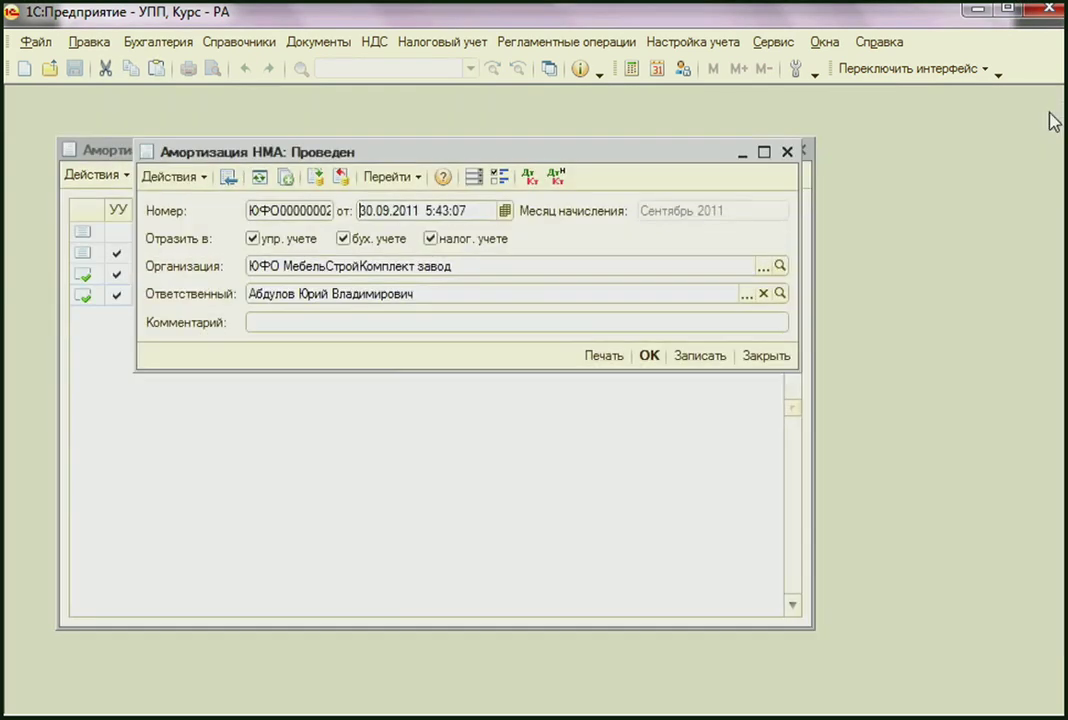
Examine the costs in the Учет затрат (управленческий учет) register of the September document's movements report, and close the report.
click(390, 177)
click(420, 203)
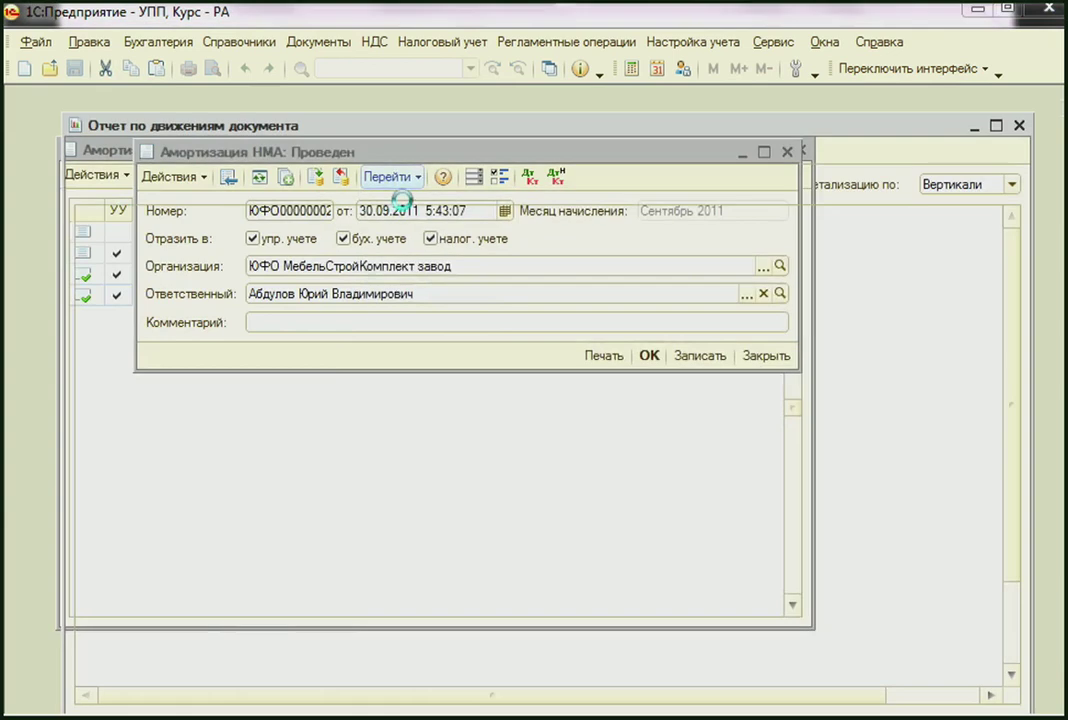
drag(322, 305, 580, 306)
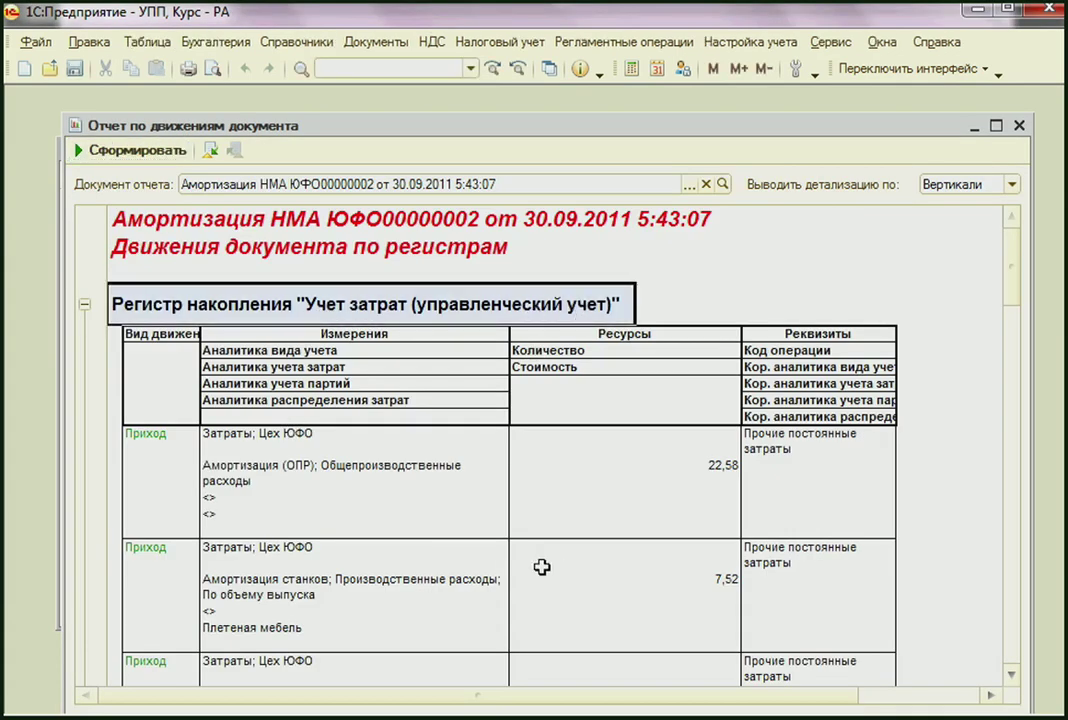
drag(312, 430, 517, 566)
scroll(522, 577, down, 2)
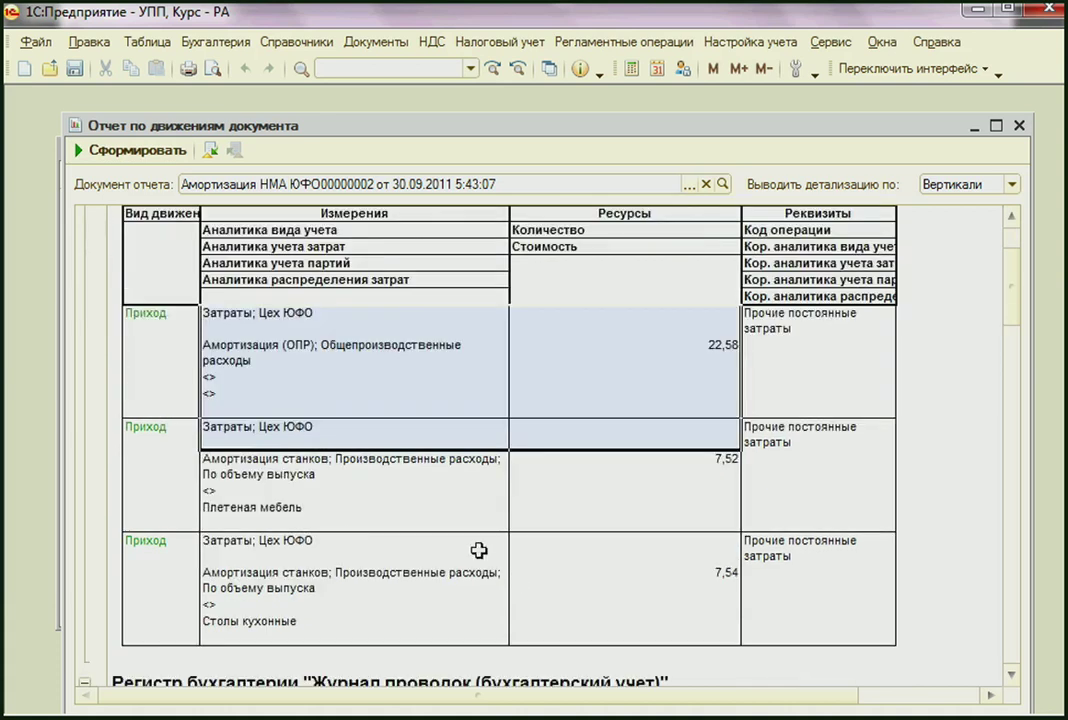
click(668, 357)
drag(668, 357, 682, 610)
scroll(684, 500, up, 2)
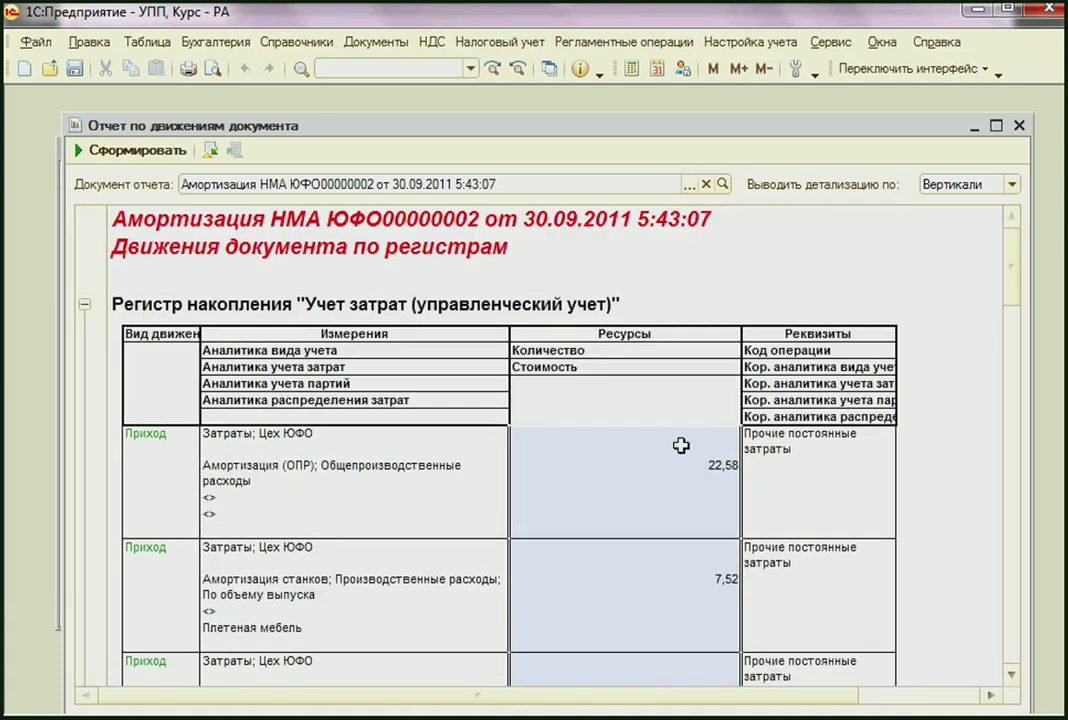
mouse_move(679, 470)
mouse_down()
mouse_move(691, 632)
mouse_move(681, 471)
mouse_up()
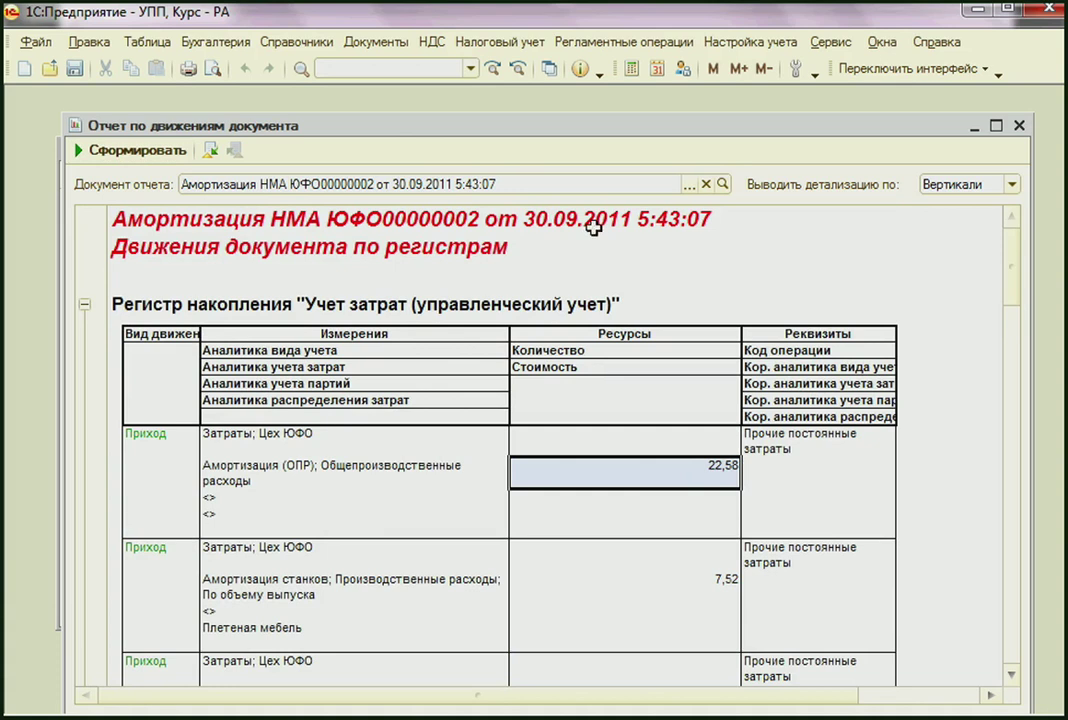
click(1019, 126)
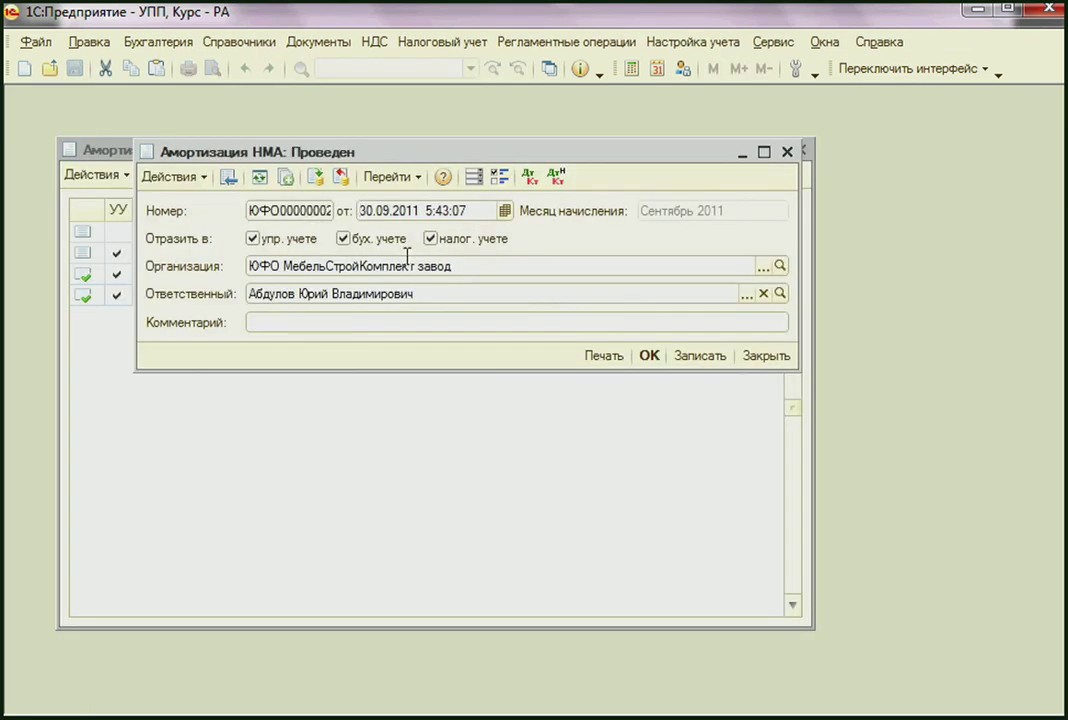
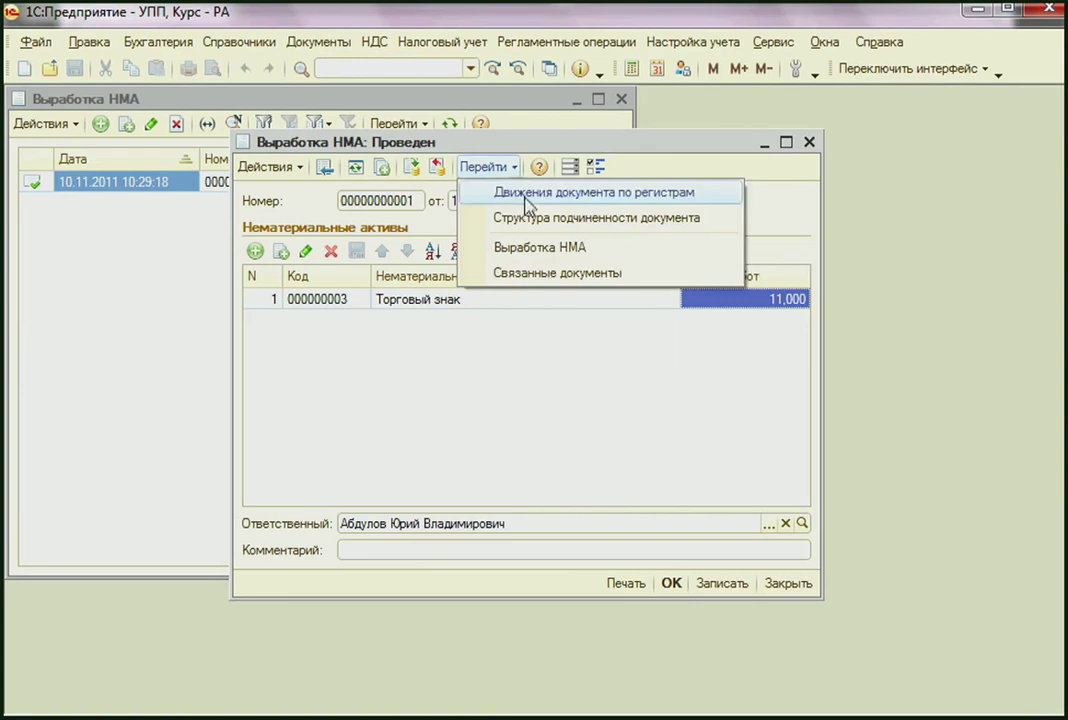
Check the asset and quantity in the register movements report of the Выработка НМА document, and close the report and document.
click(527, 195)
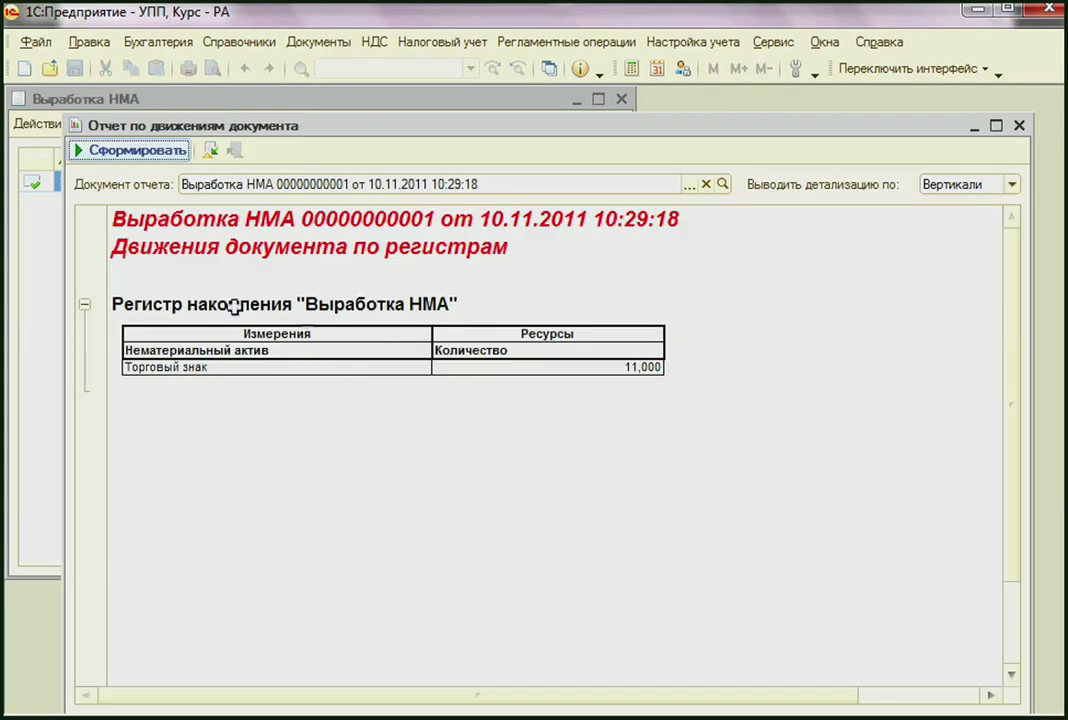
click(182, 367)
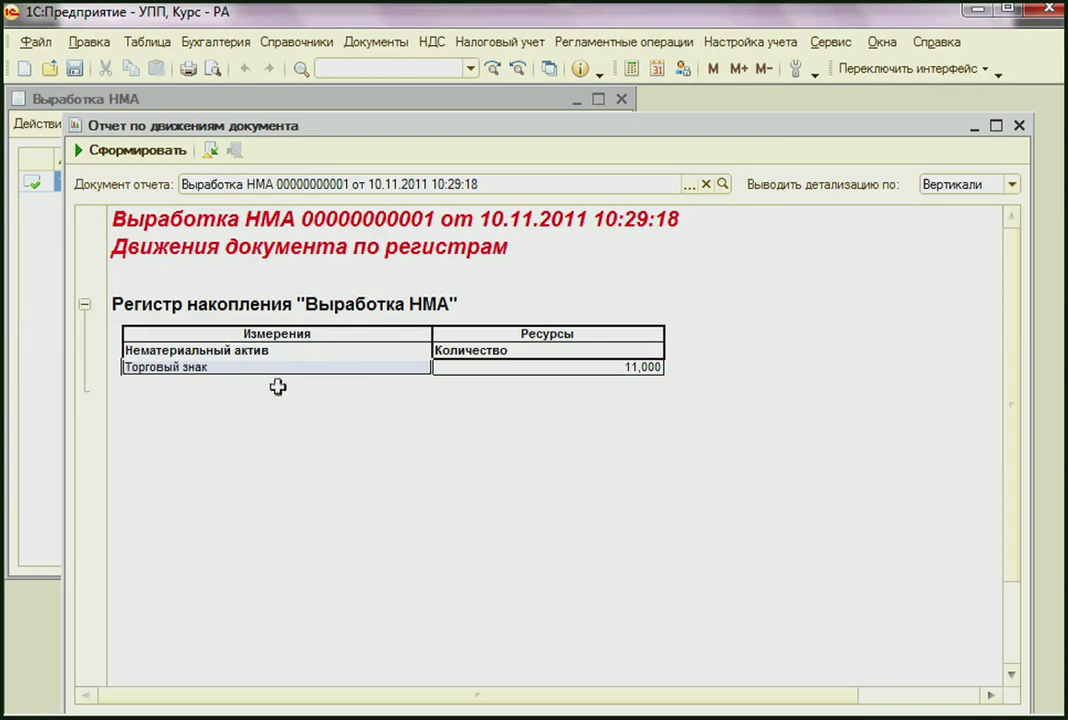
click(484, 370)
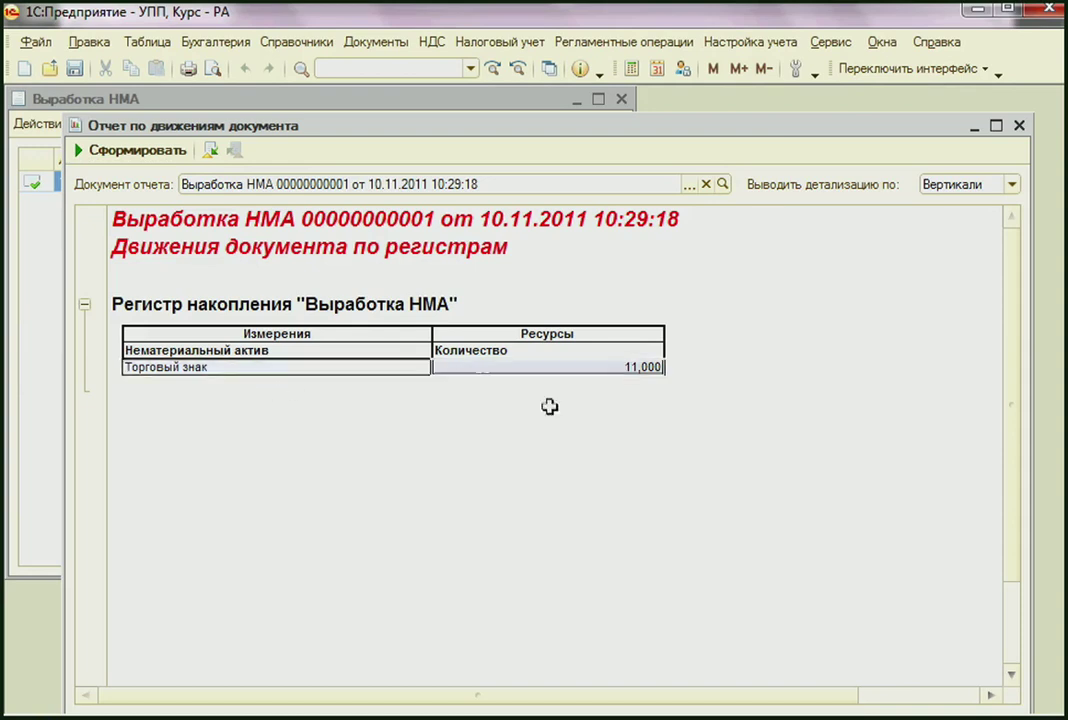
click(1019, 125)
key(Escape)
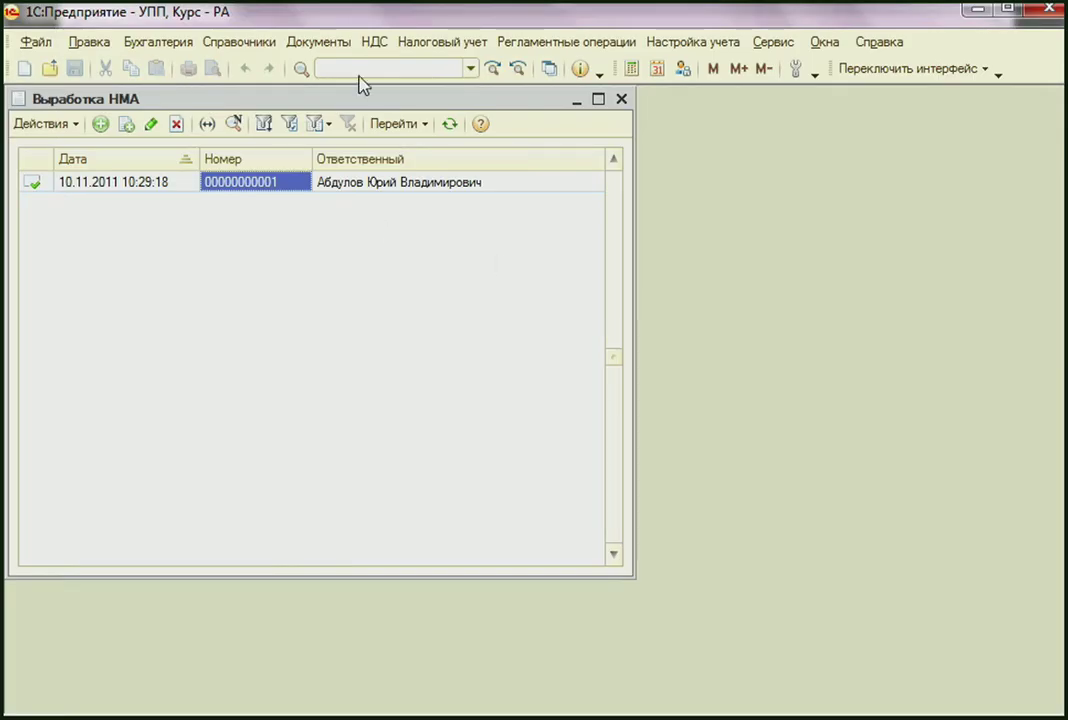
Create an Изменение способов отражения расходов по амортизации НМА document and add the asset Торговый знак to it.
click(316, 44)
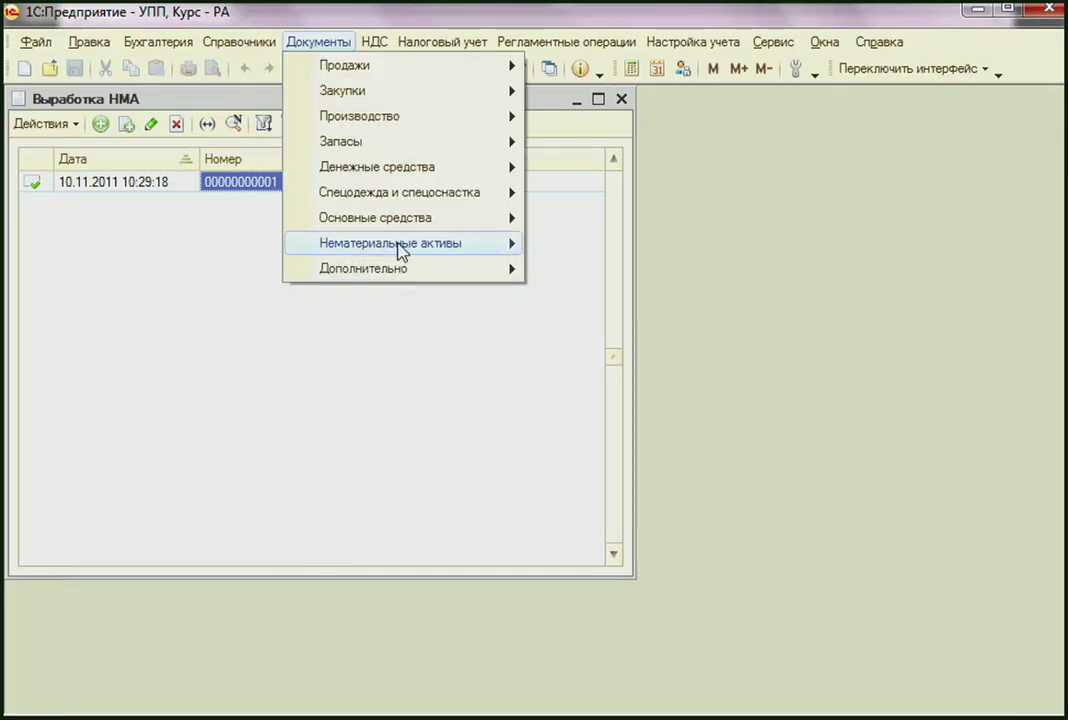
mouse_move(400, 250)
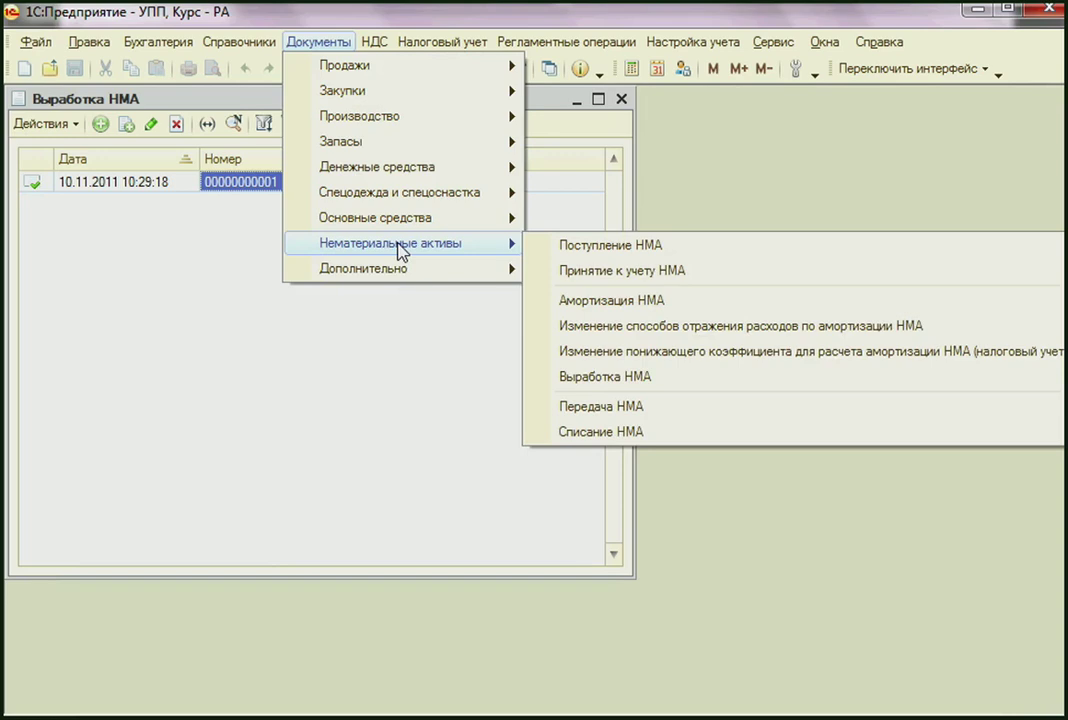
click(610, 327)
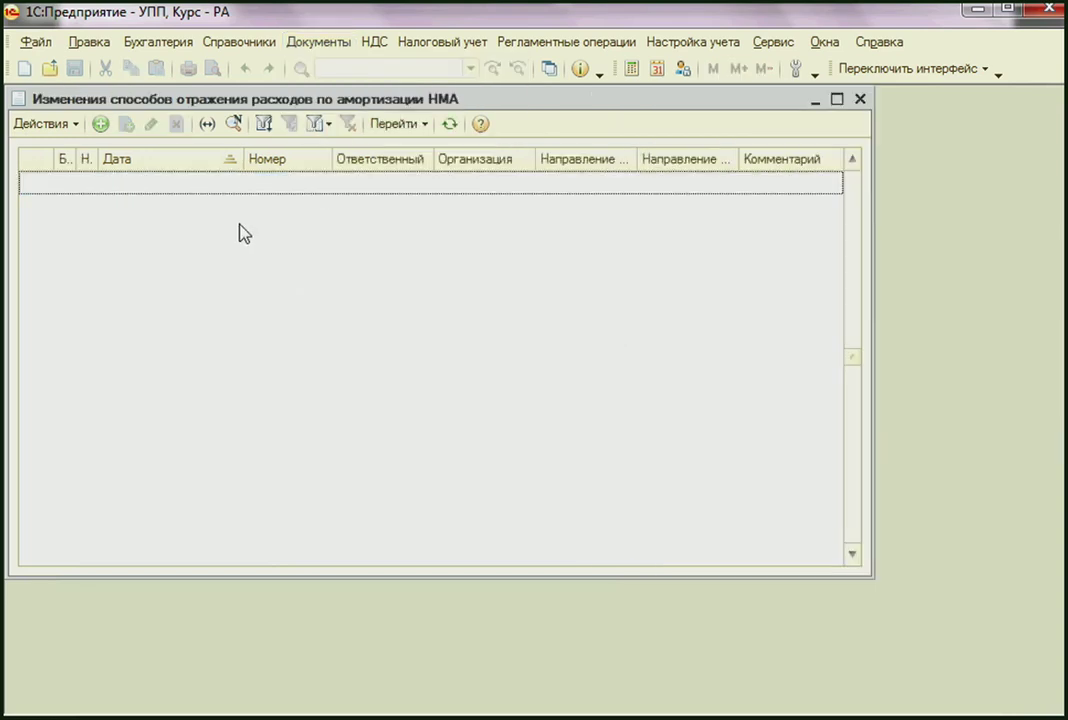
click(100, 124)
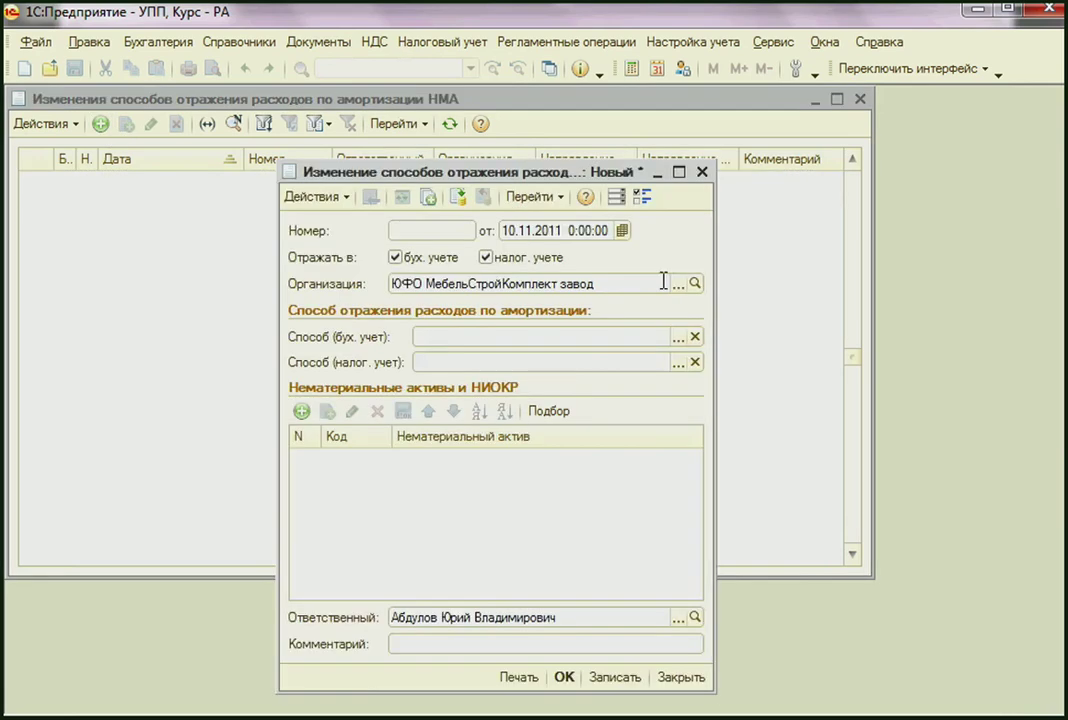
drag(466, 166, 556, 163)
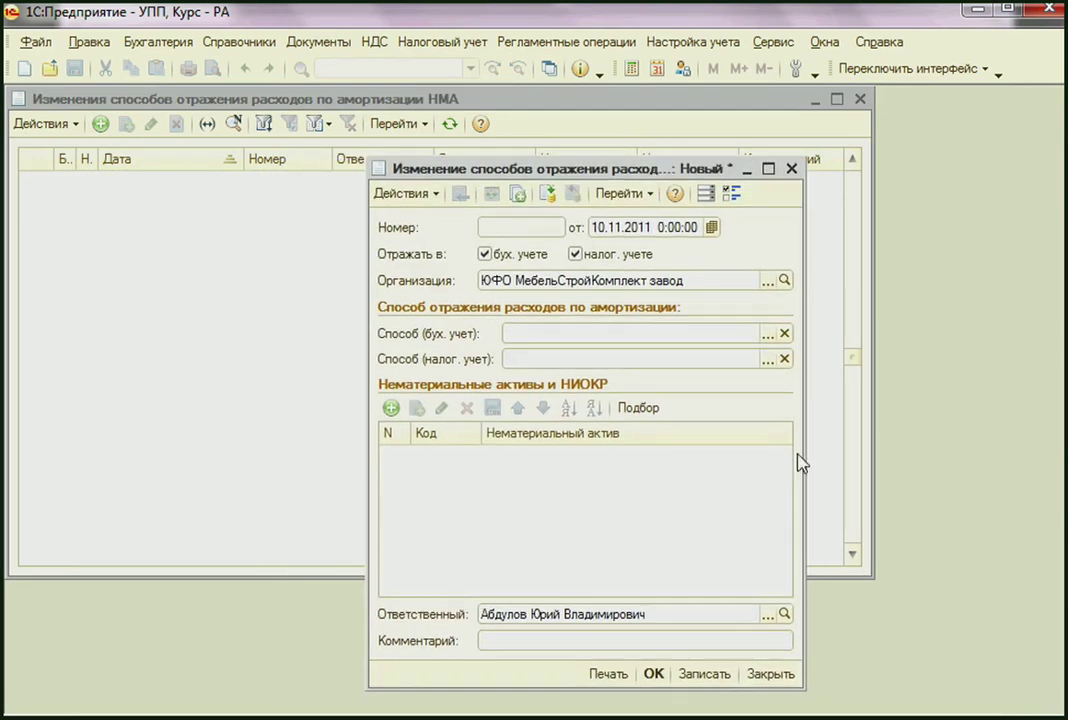
click(582, 491)
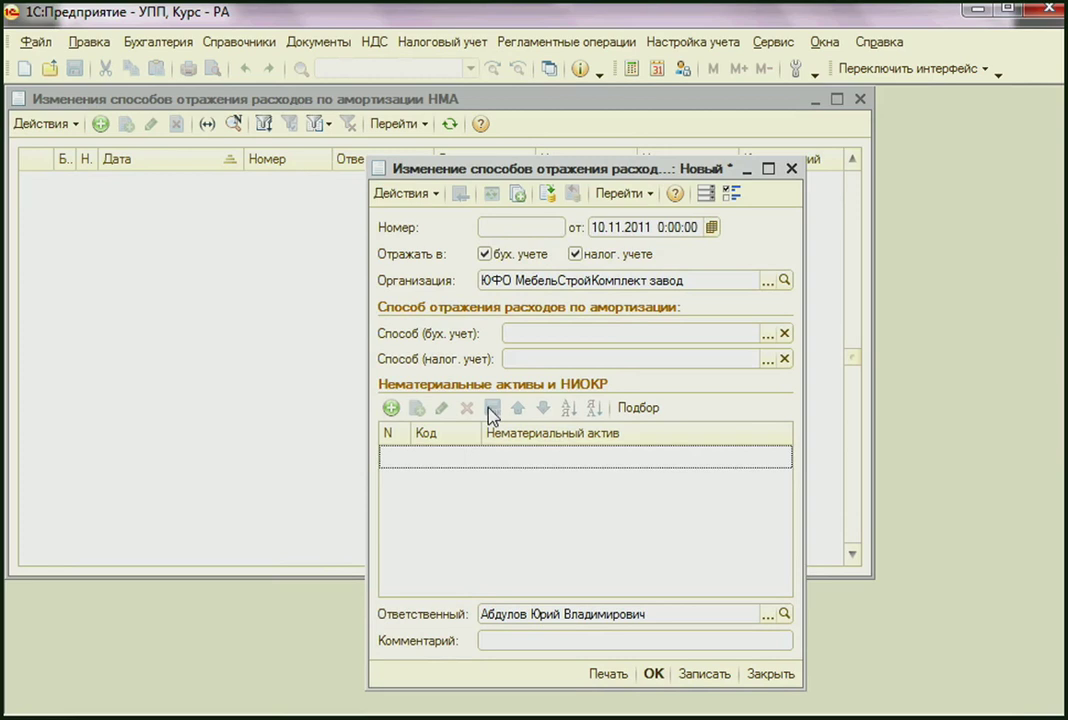
click(391, 408)
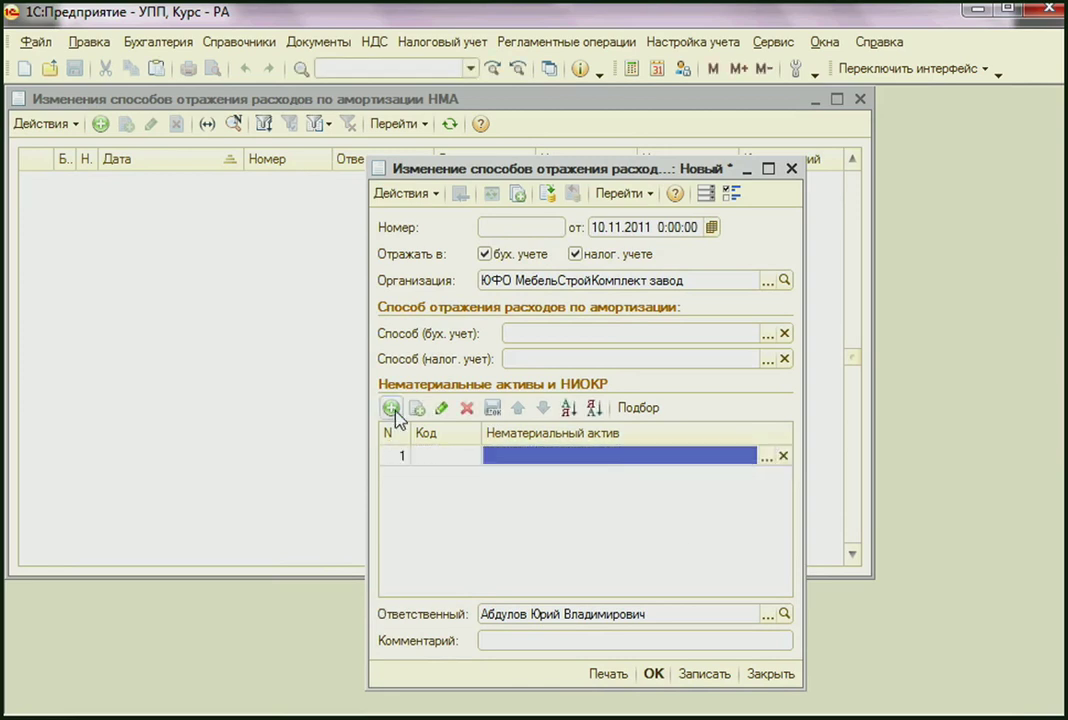
click(766, 457)
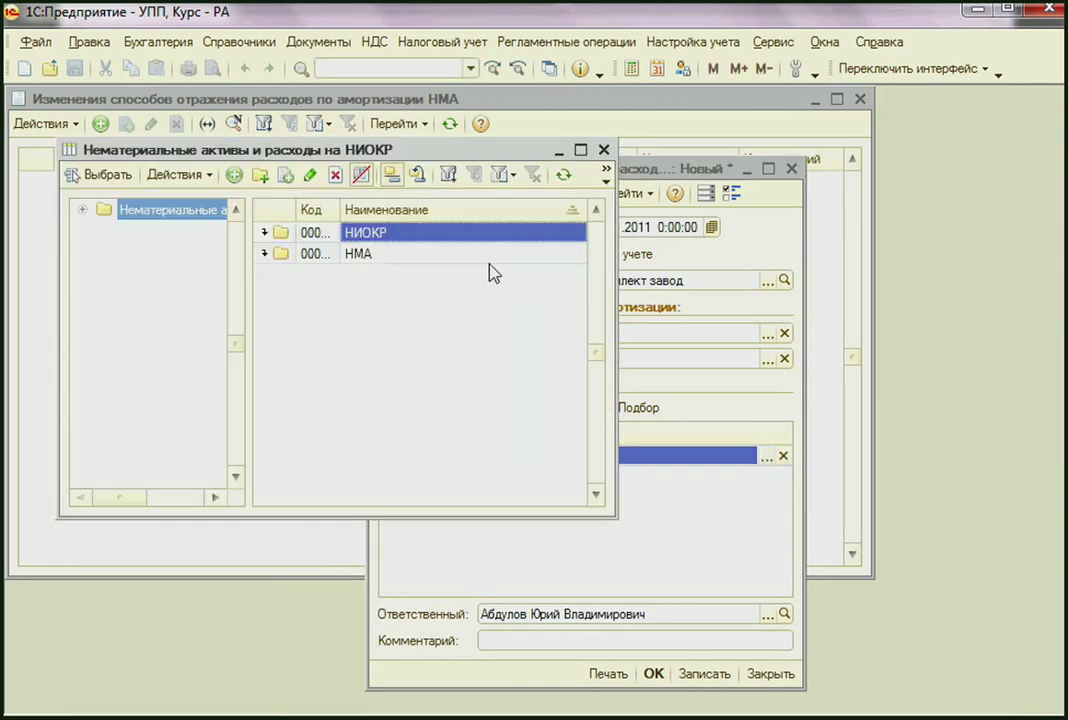
double_click(489, 256)
double_click(489, 257)
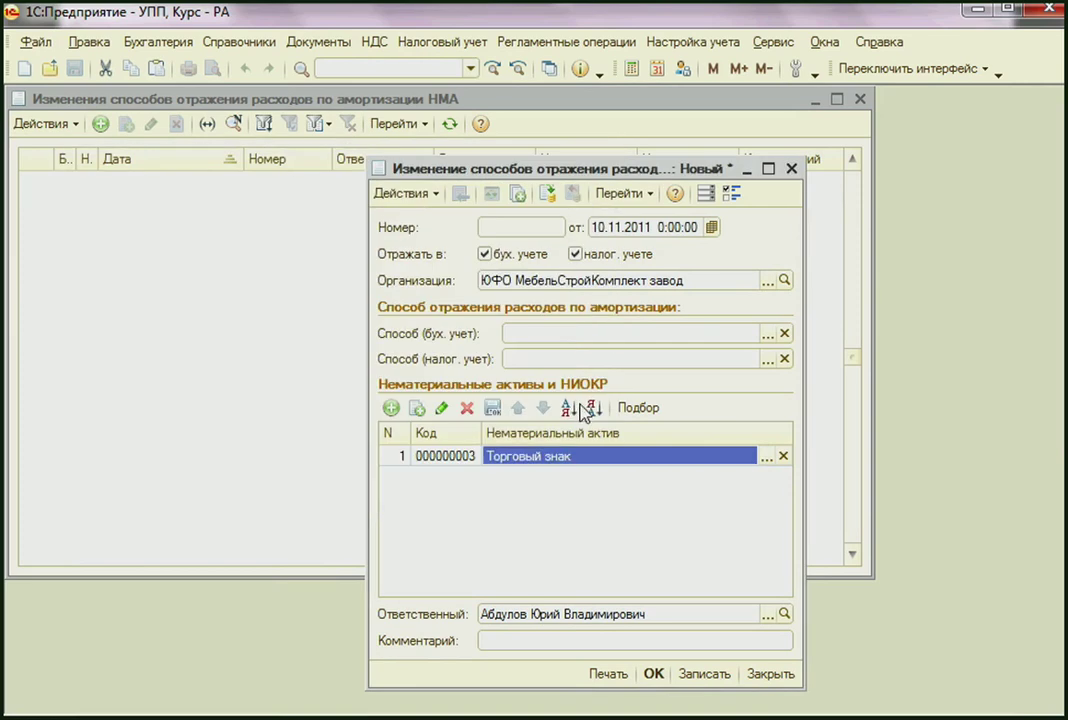
Set the accounting expense method to Станки универсальные (ОПР) and the tax method to Станки универсальные, and post the document.
click(591, 334)
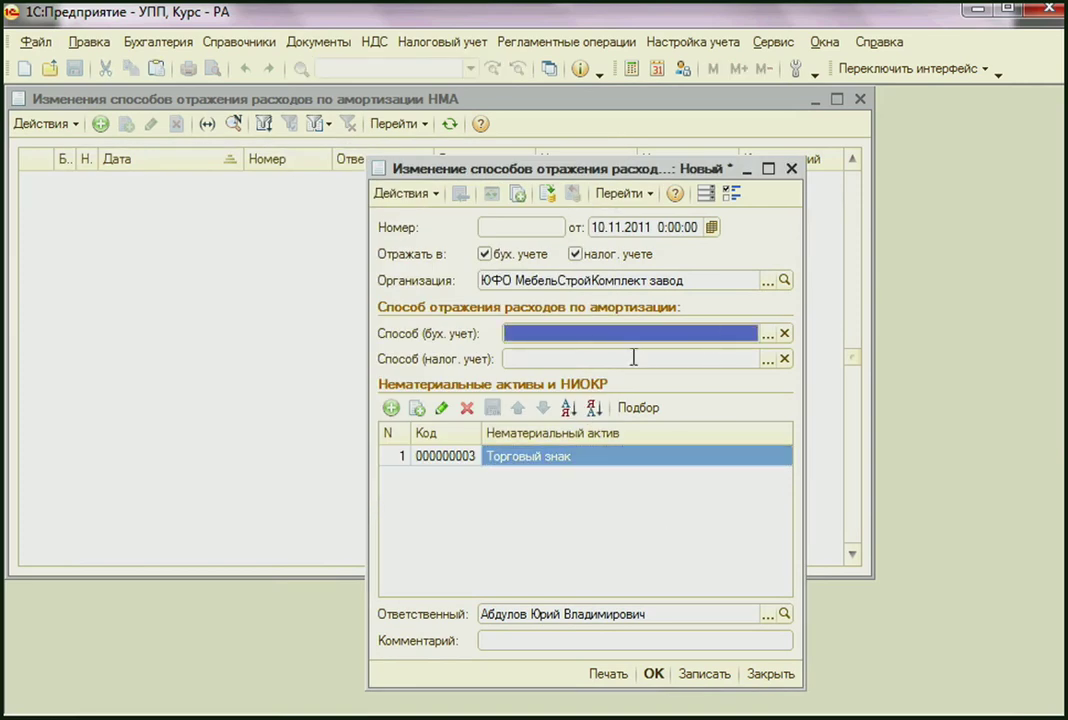
click(512, 333)
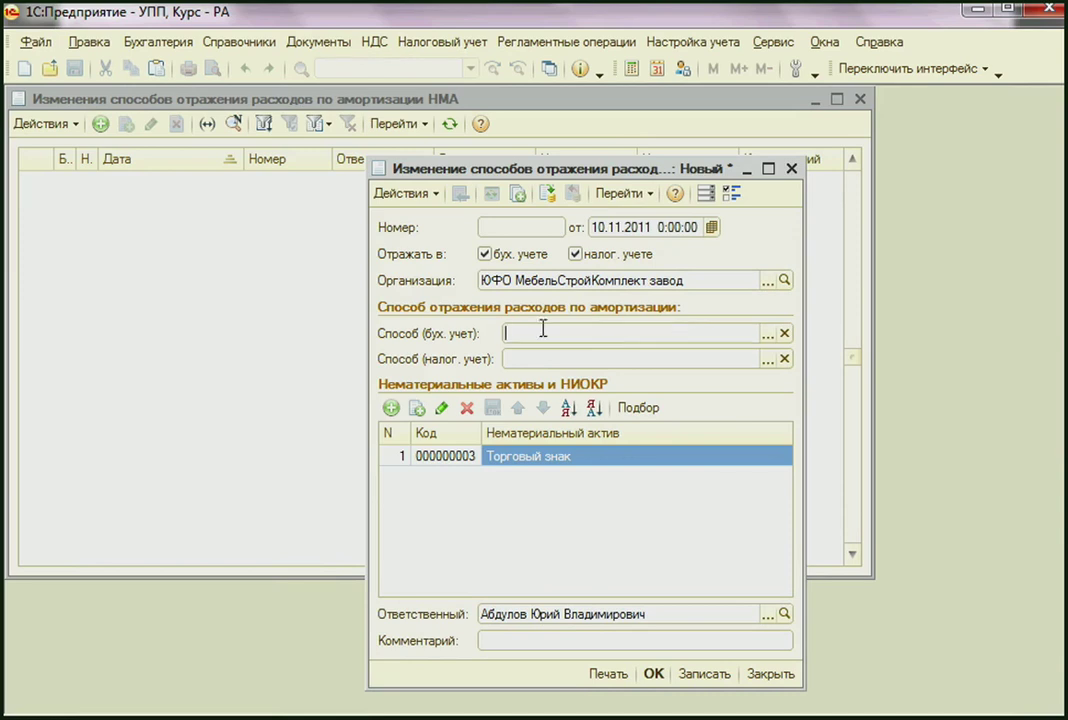
click(534, 357)
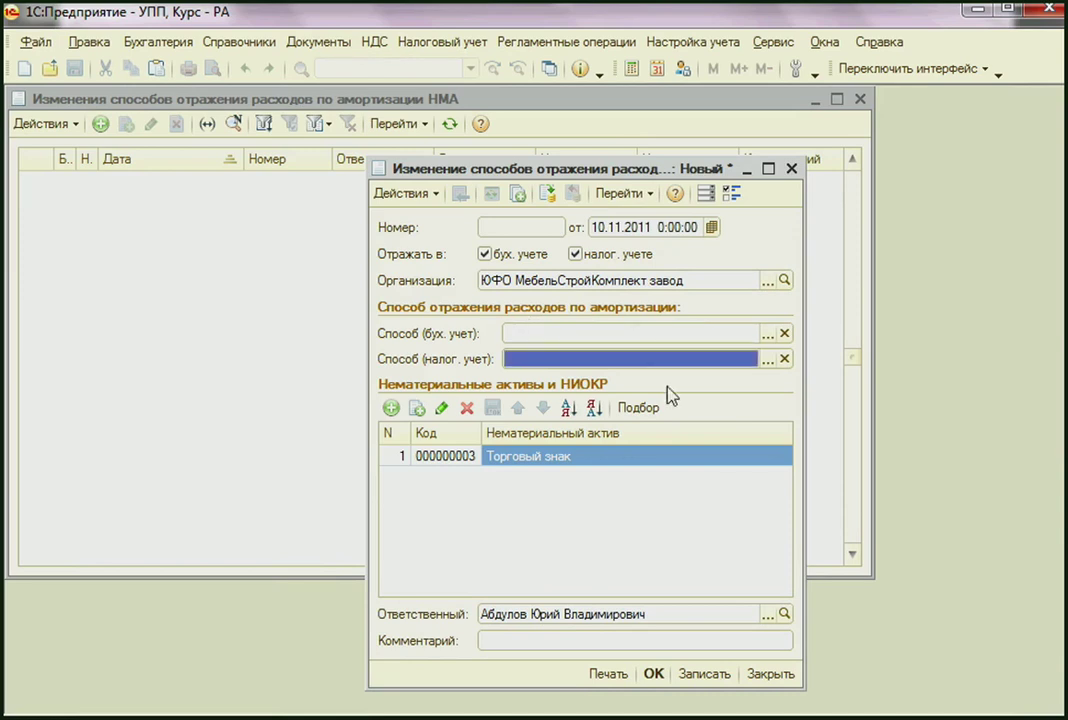
click(747, 331)
click(767, 333)
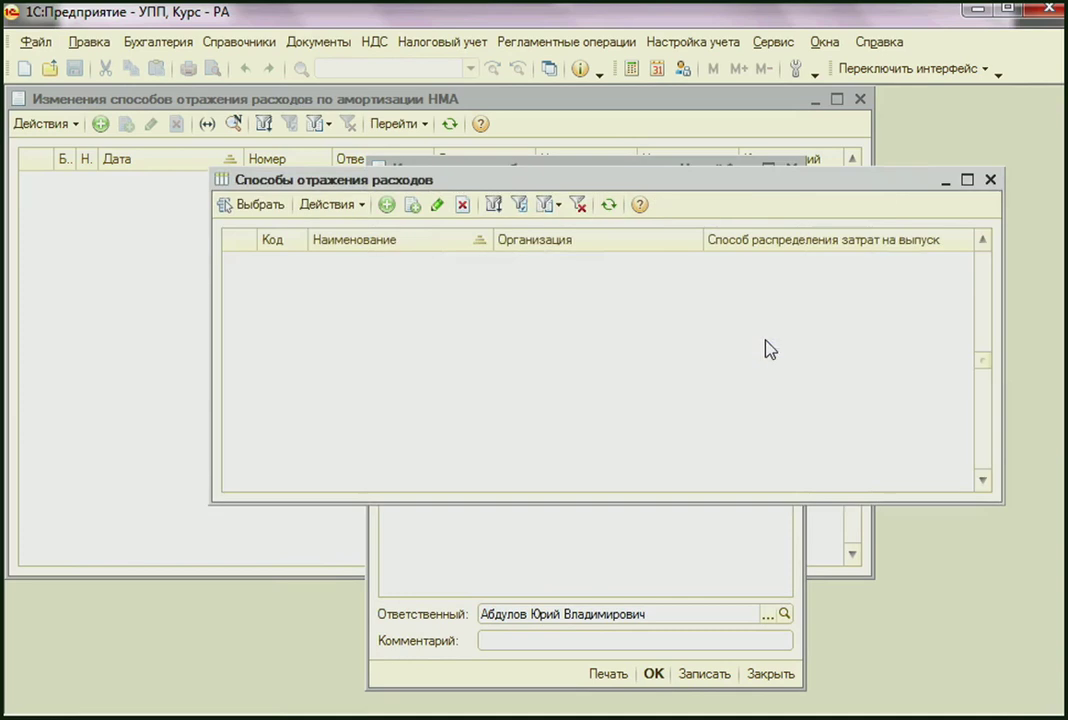
click(467, 310)
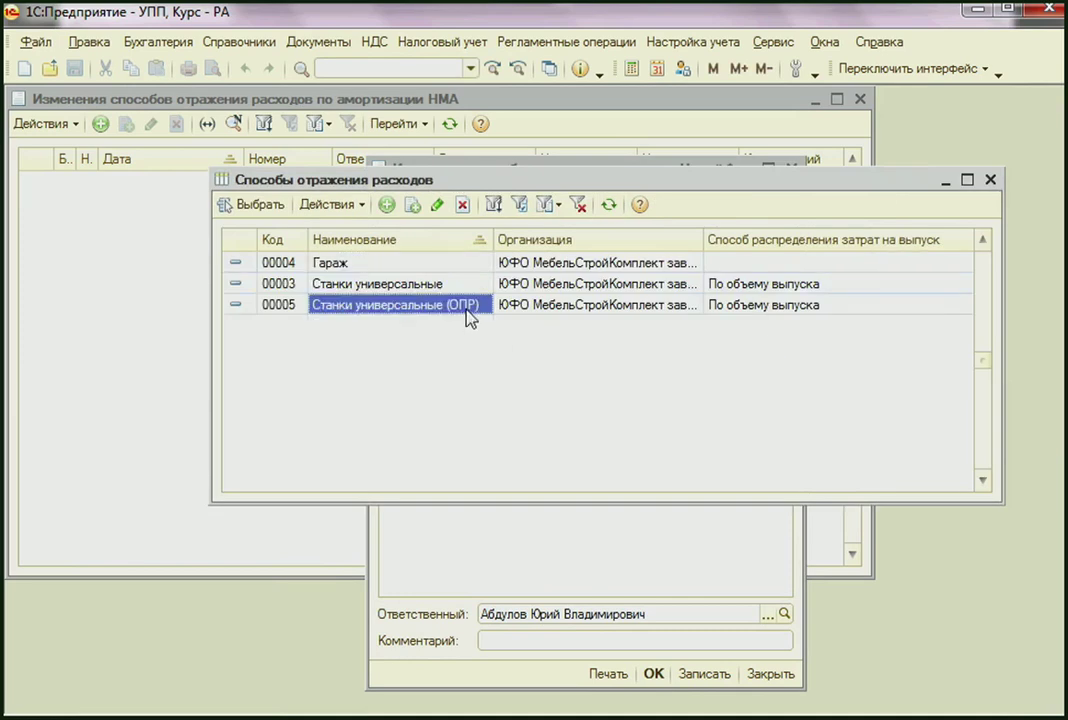
double_click(470, 312)
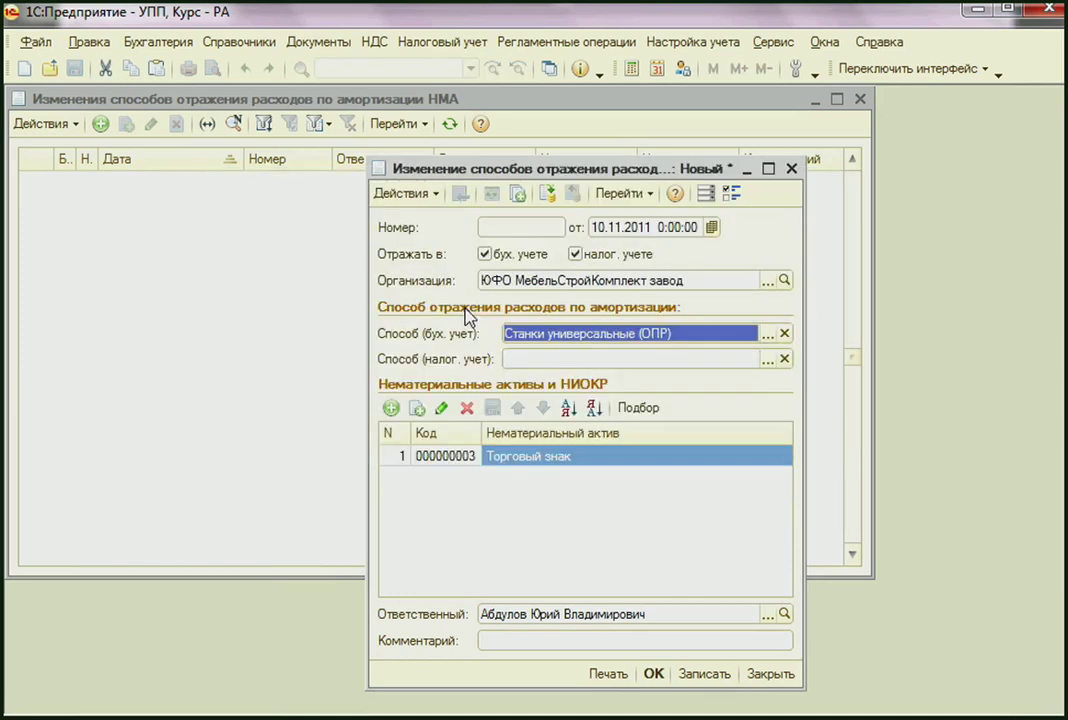
click(708, 360)
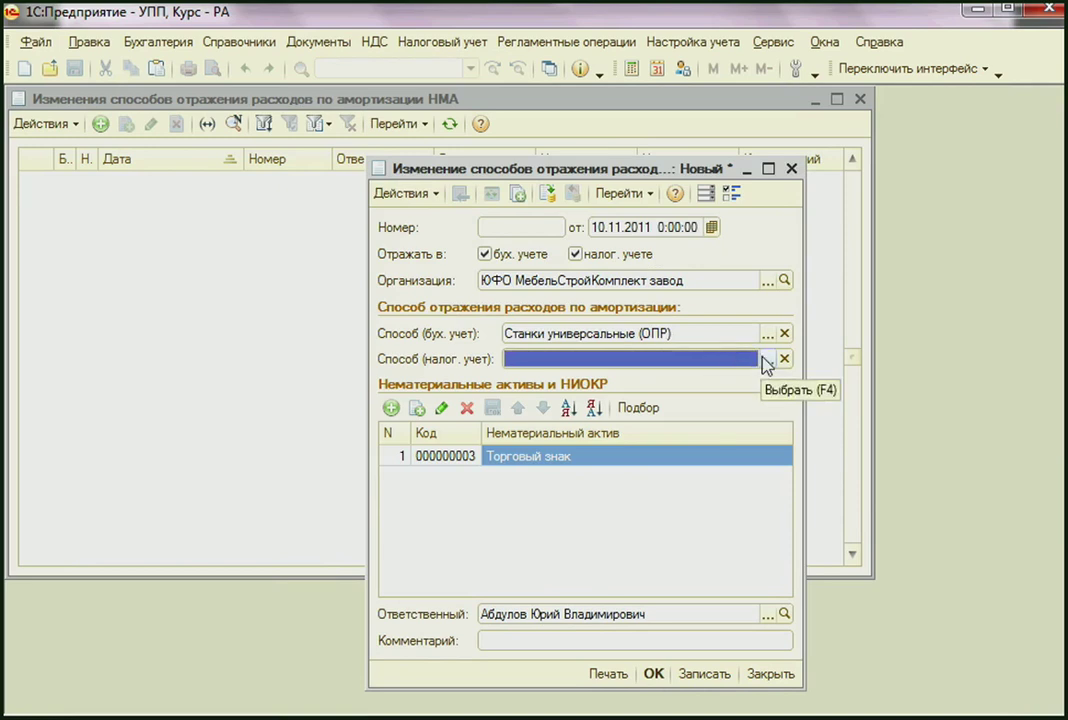
click(767, 359)
double_click(465, 285)
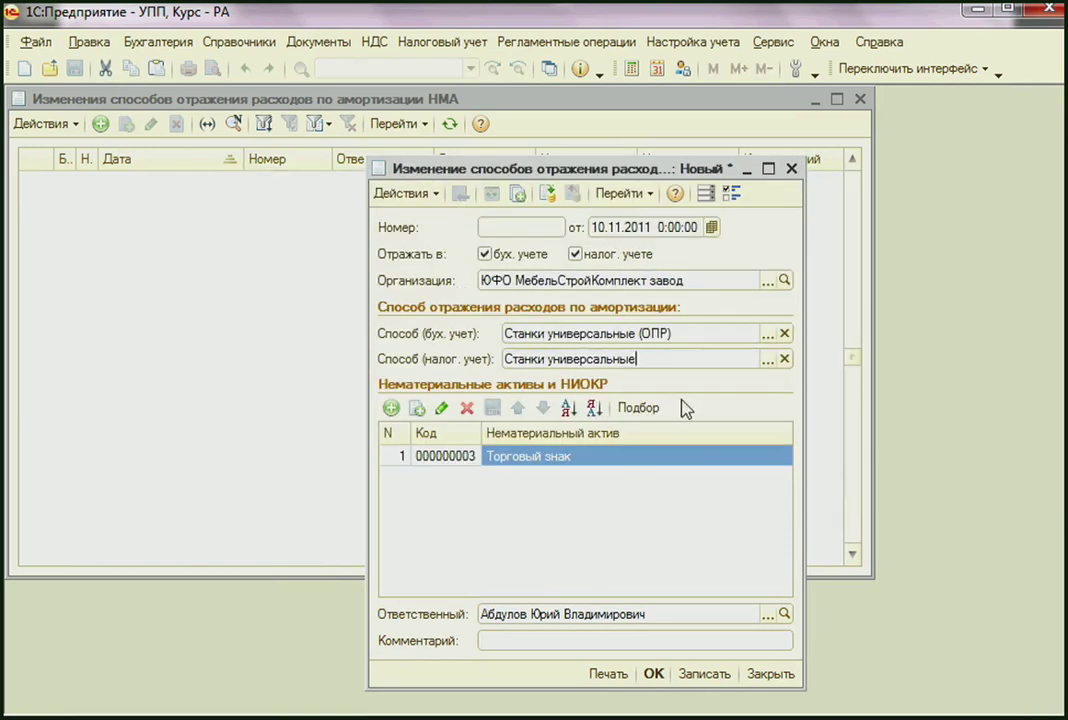
click(547, 193)
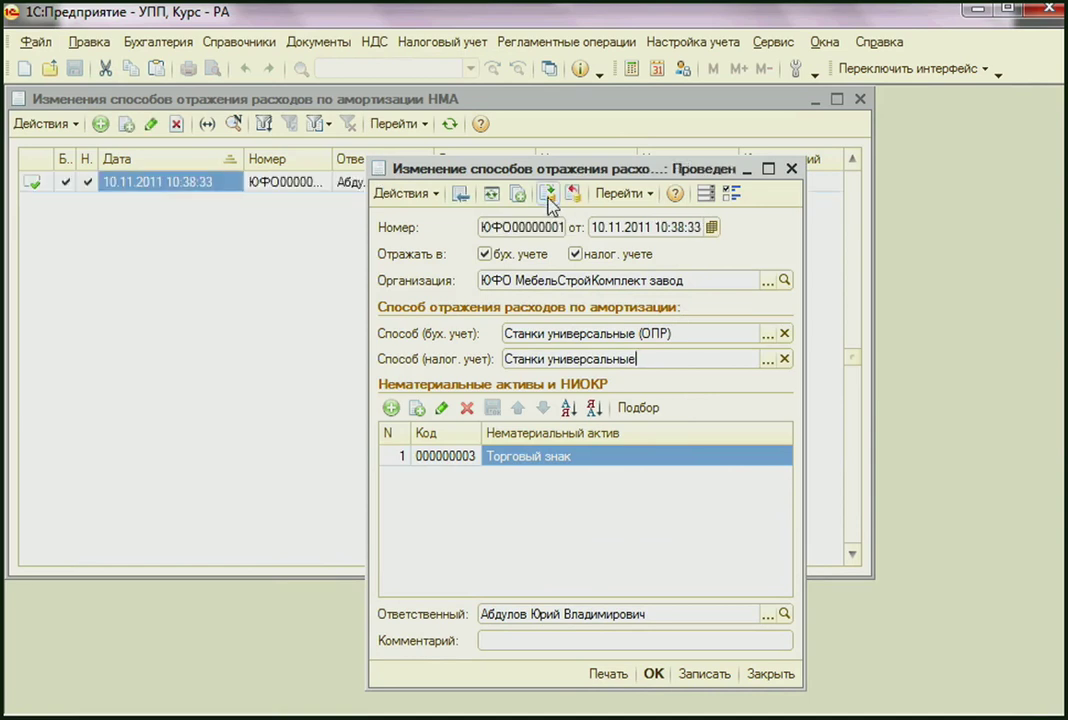
Check the accounting and tax expense methods for Торговый знак in the document's register movements report, and close the report.
click(622, 193)
click(626, 218)
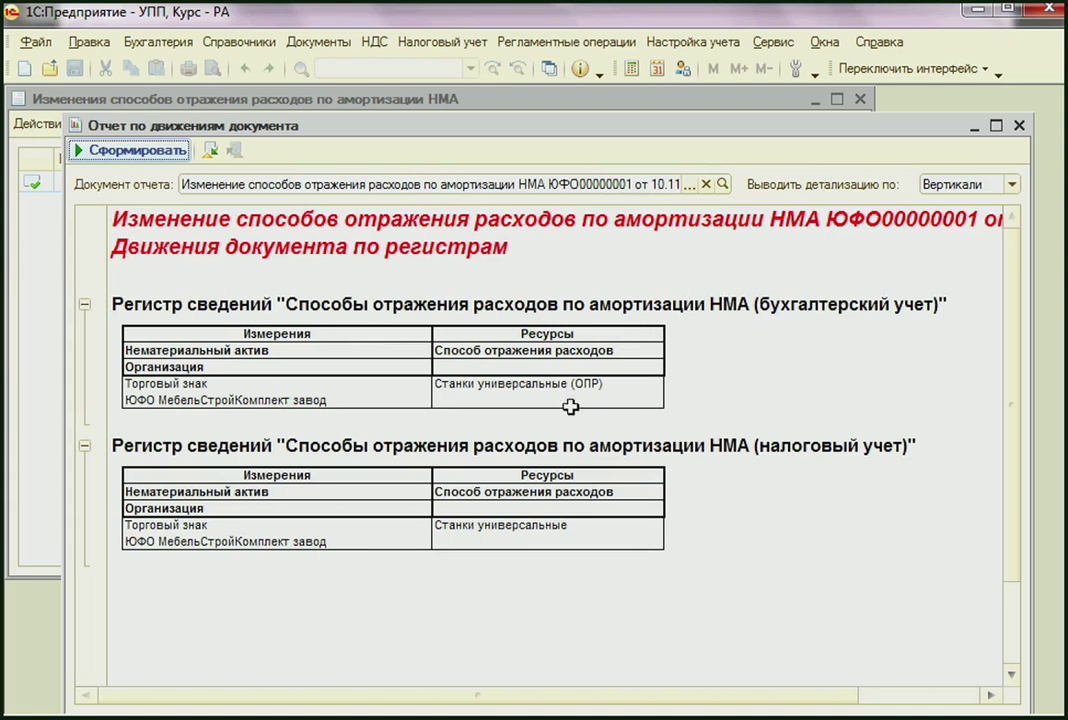
click(539, 386)
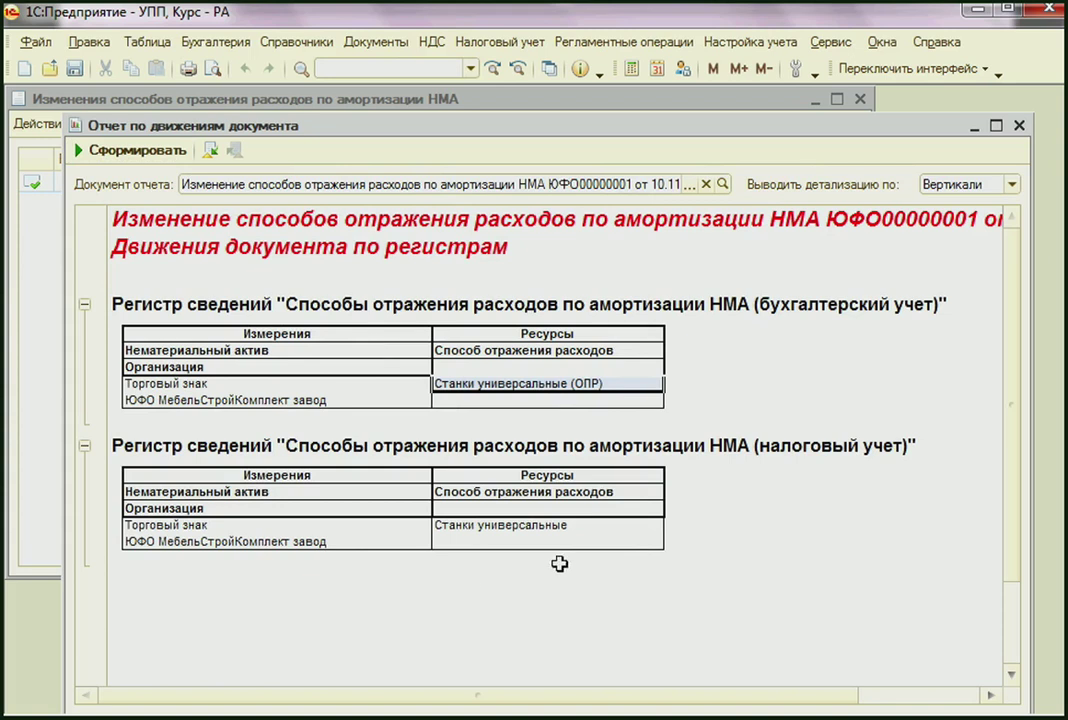
click(530, 533)
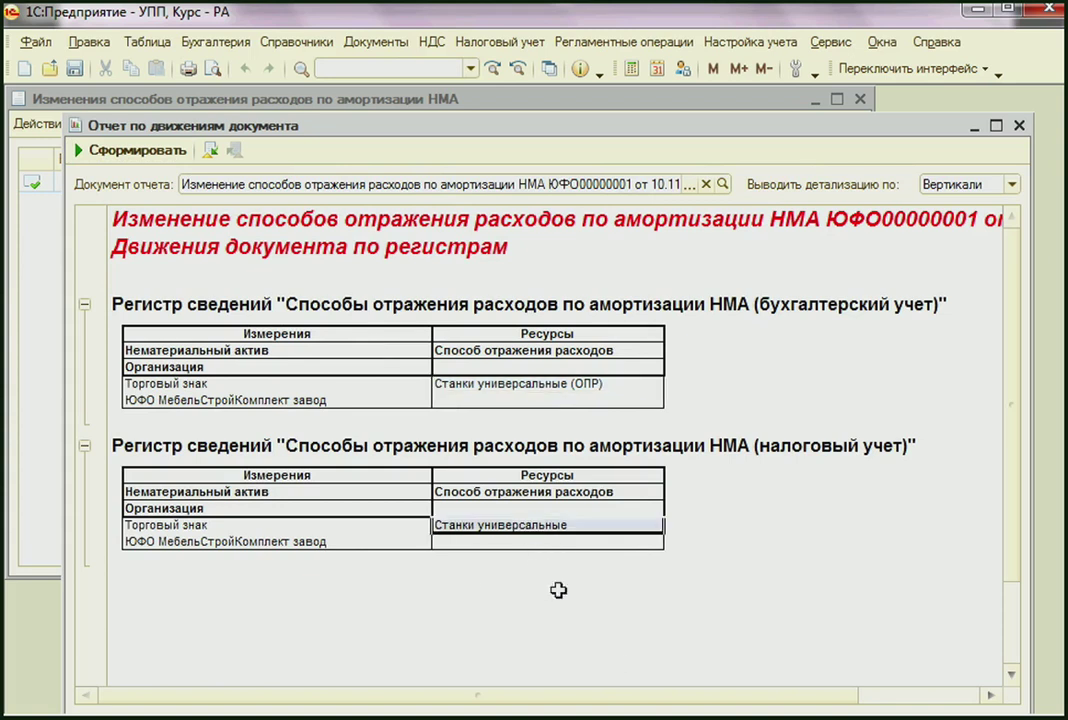
click(1019, 126)
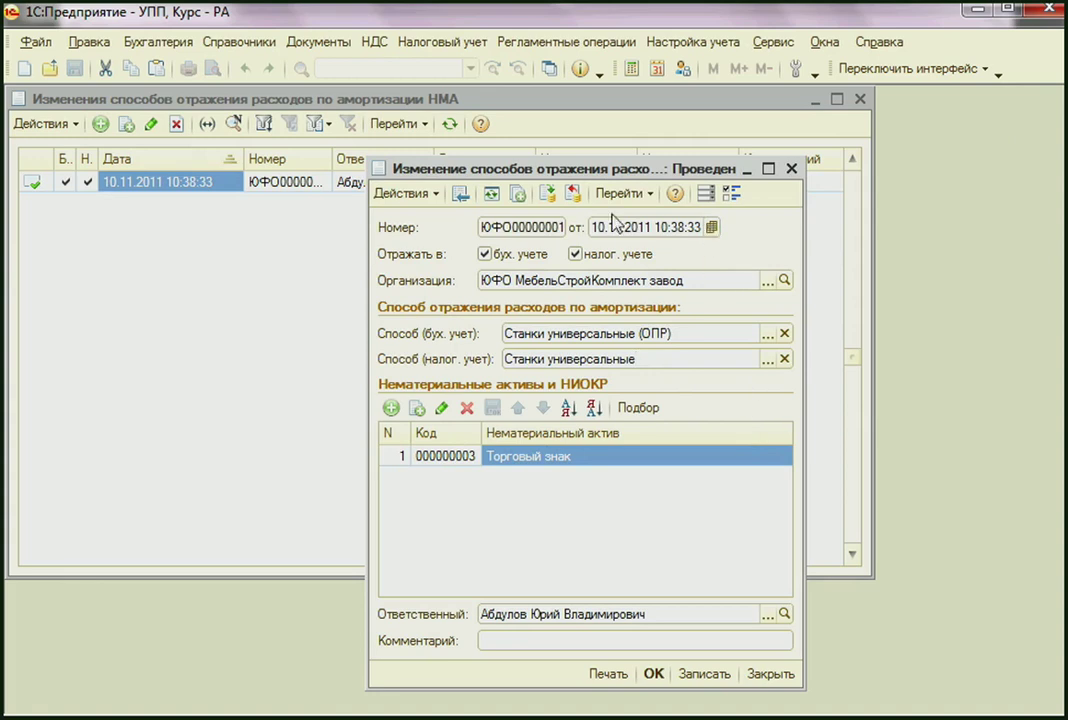
Change the expense-method change document's date to 03.10.2011 and repost it.
click(711, 228)
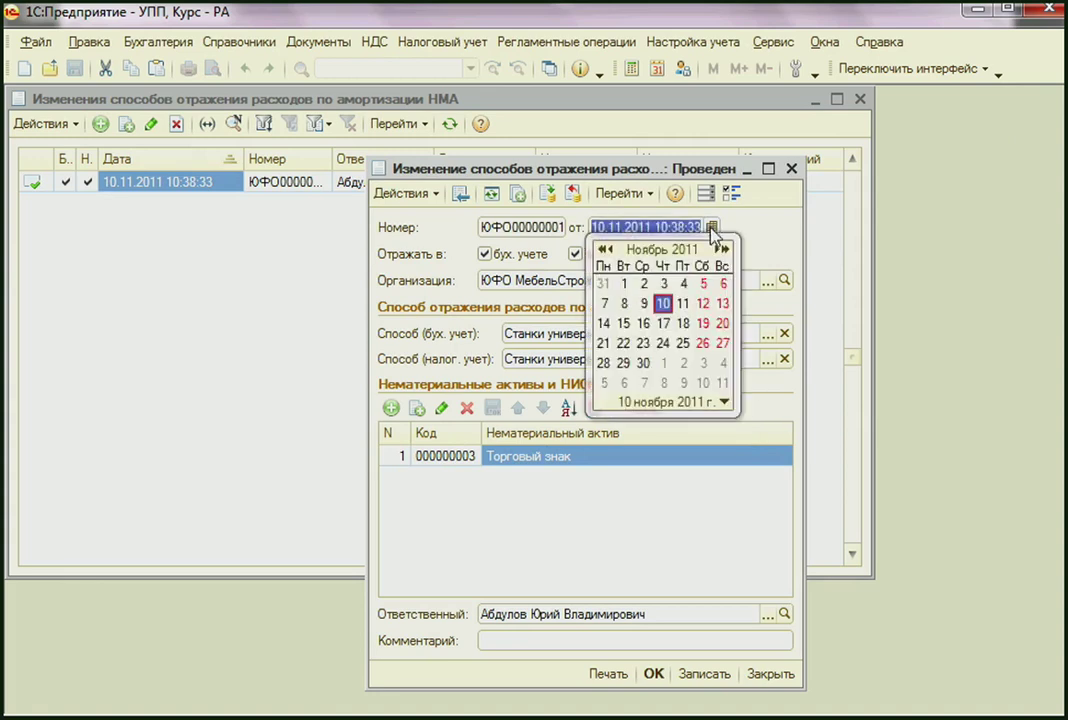
click(604, 249)
click(605, 306)
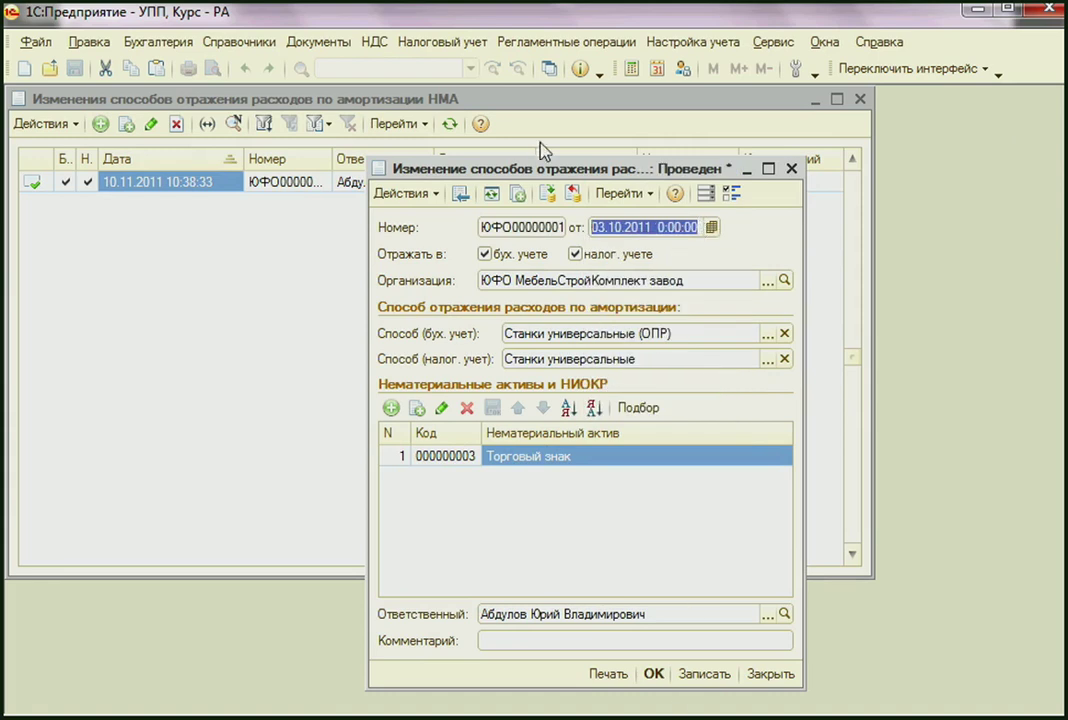
click(547, 193)
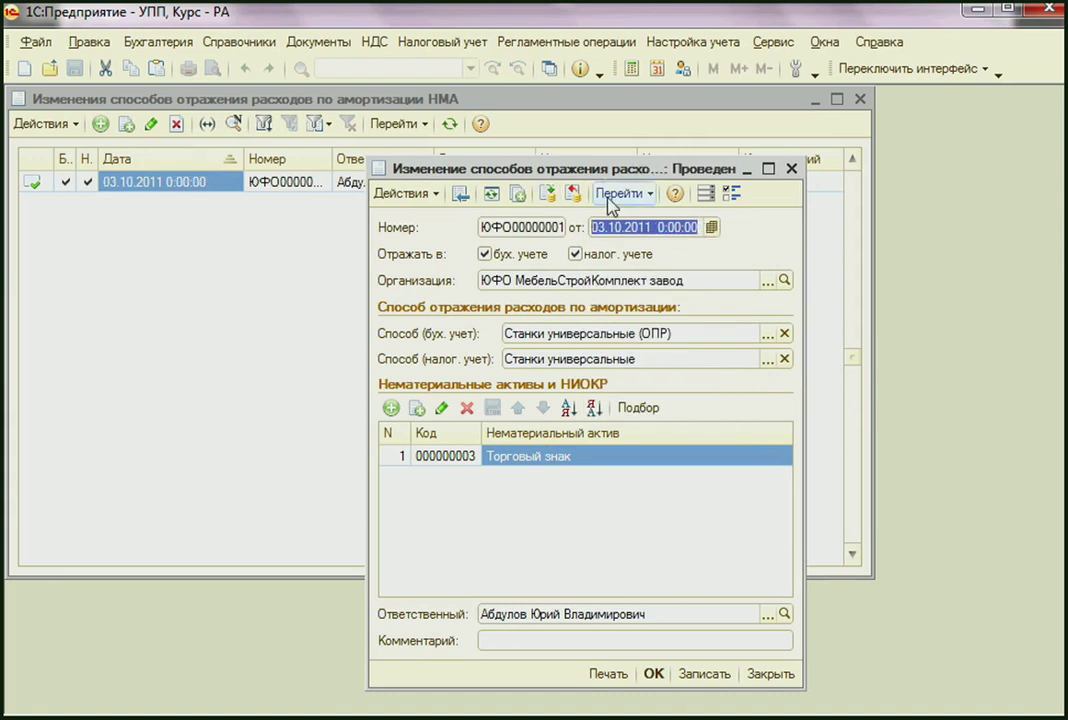
Create an Амортизация НМА document dated 31.10.2011 and post it non-operationally.
key(ctrl+Tab)
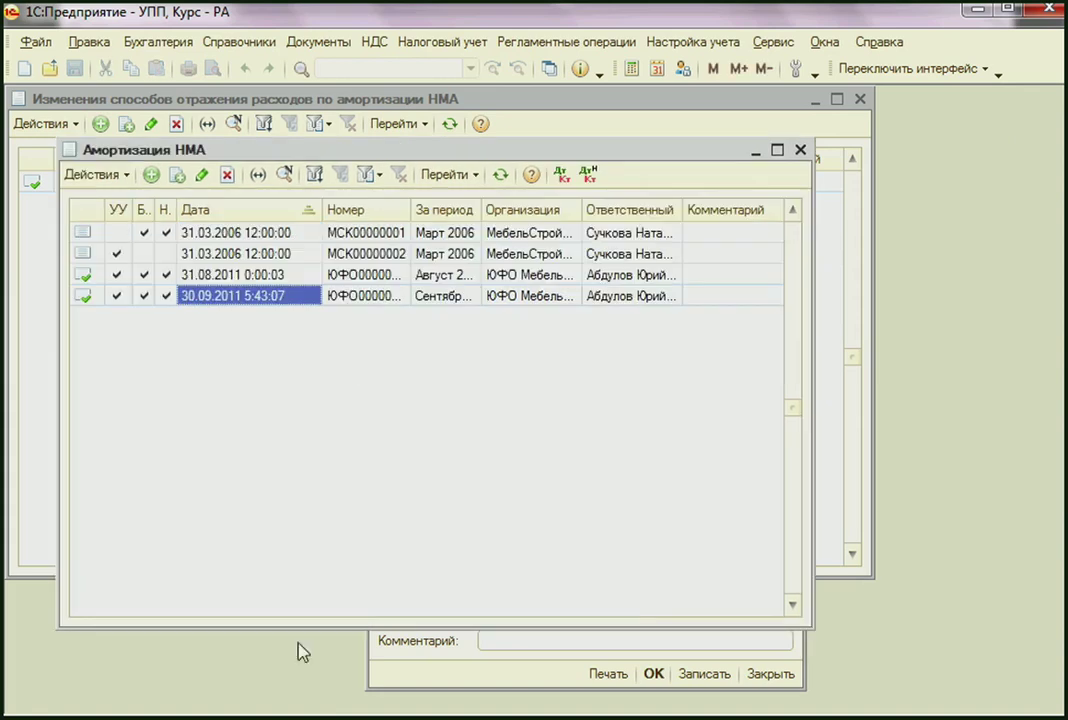
click(152, 176)
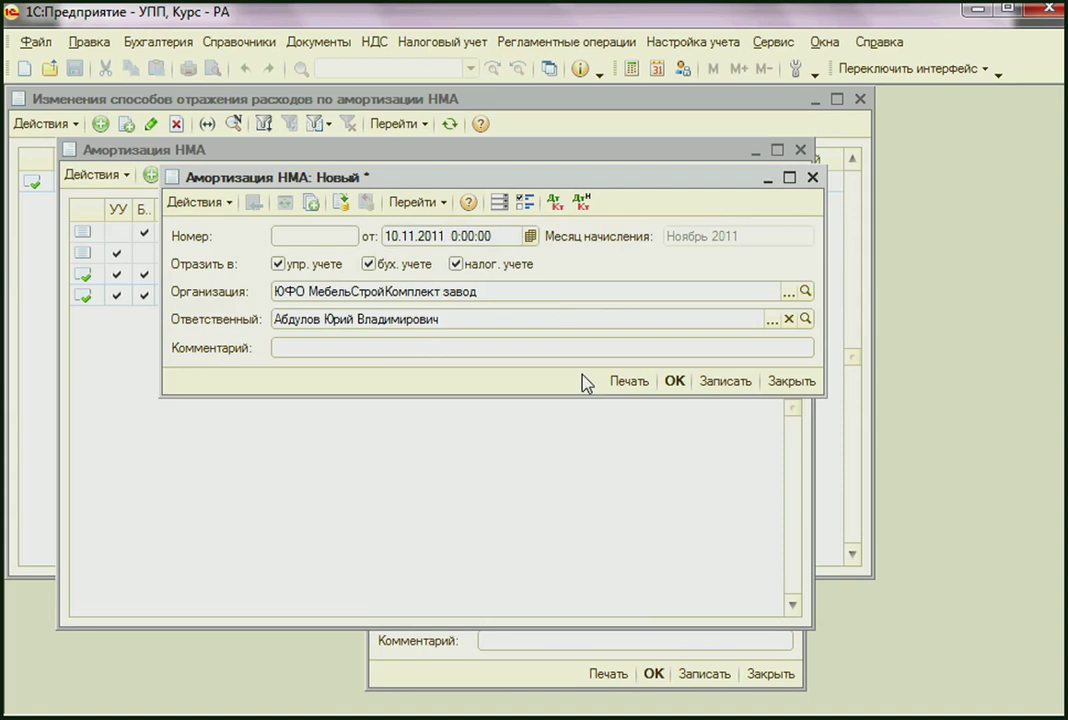
click(530, 236)
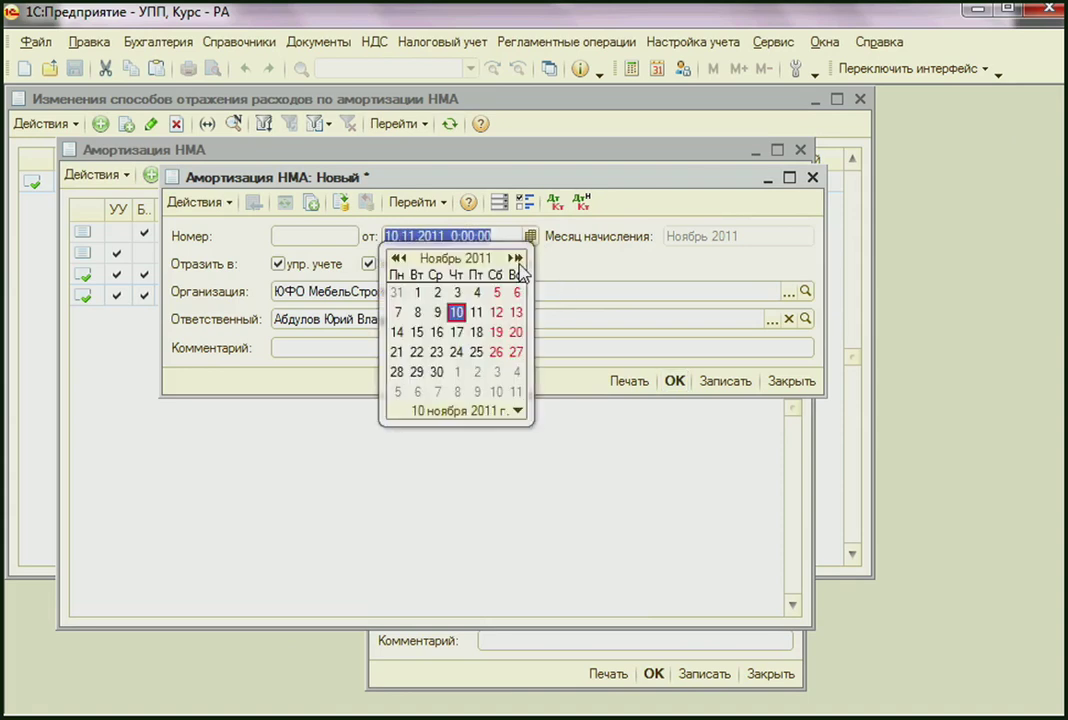
click(403, 262)
click(400, 262)
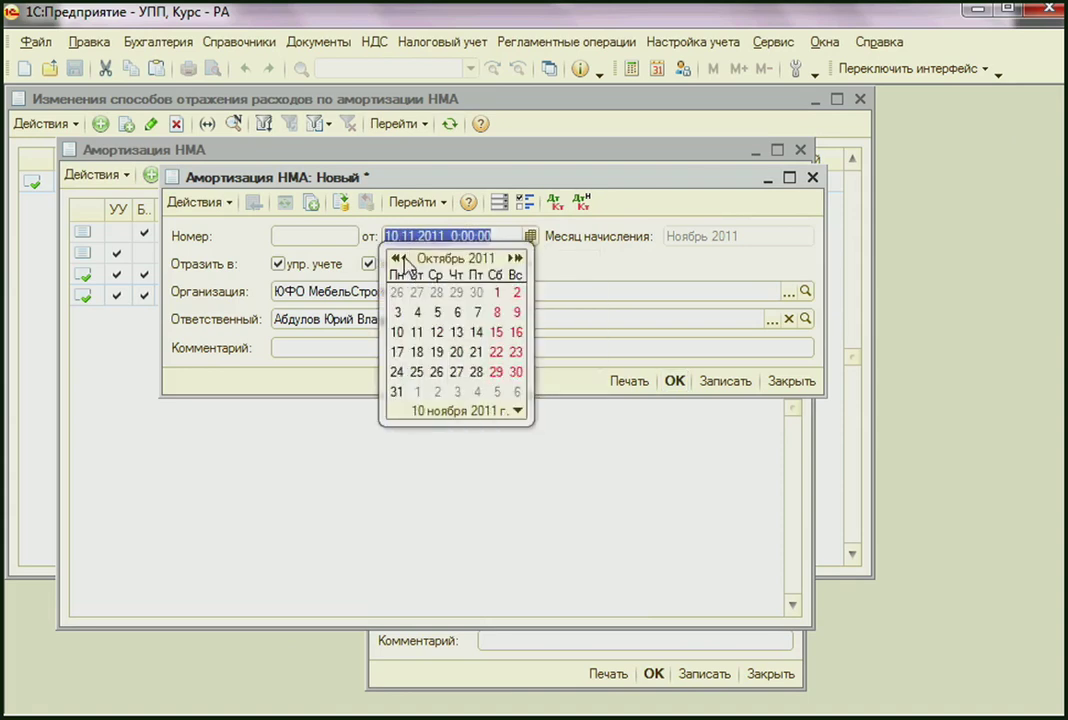
click(397, 392)
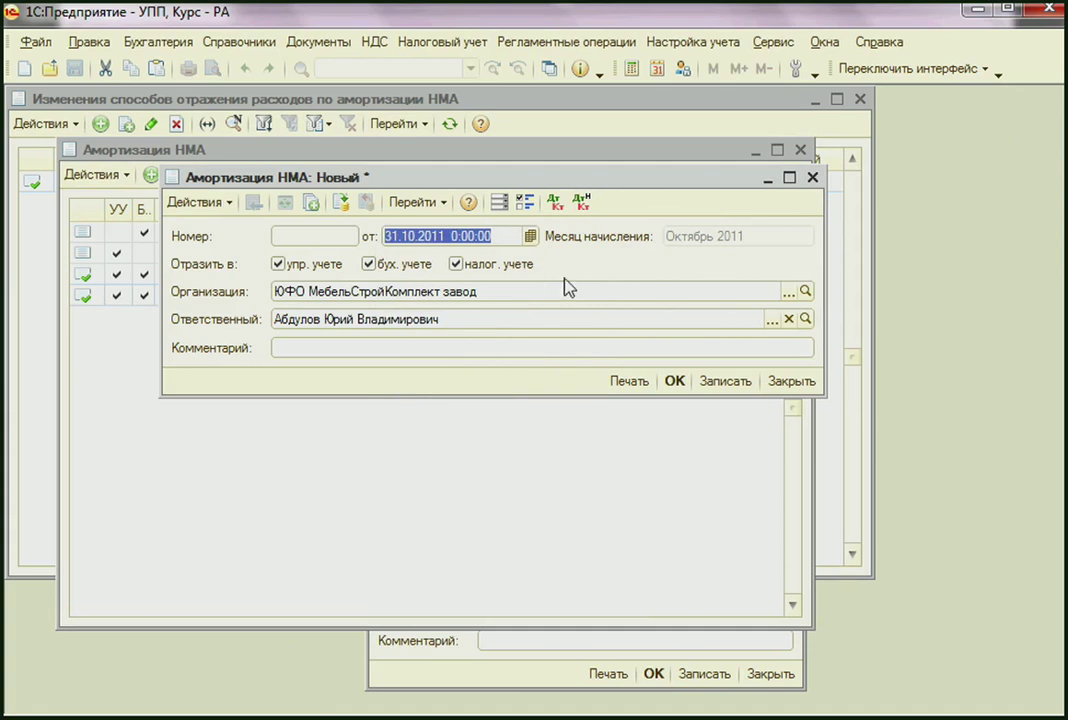
click(341, 204)
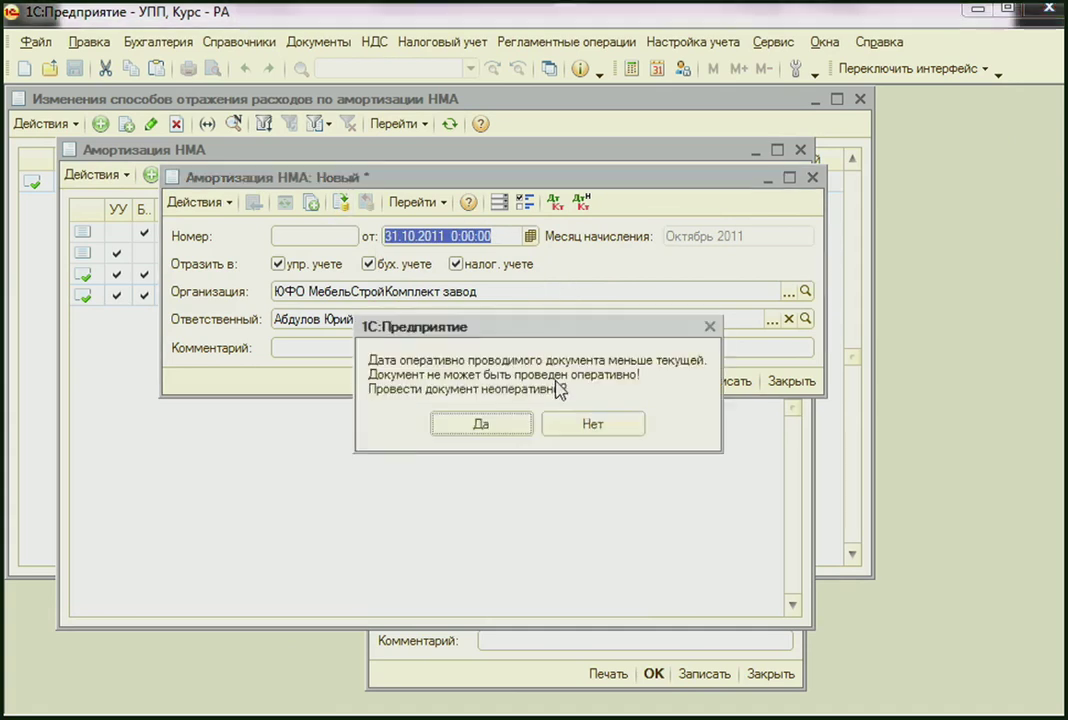
click(502, 430)
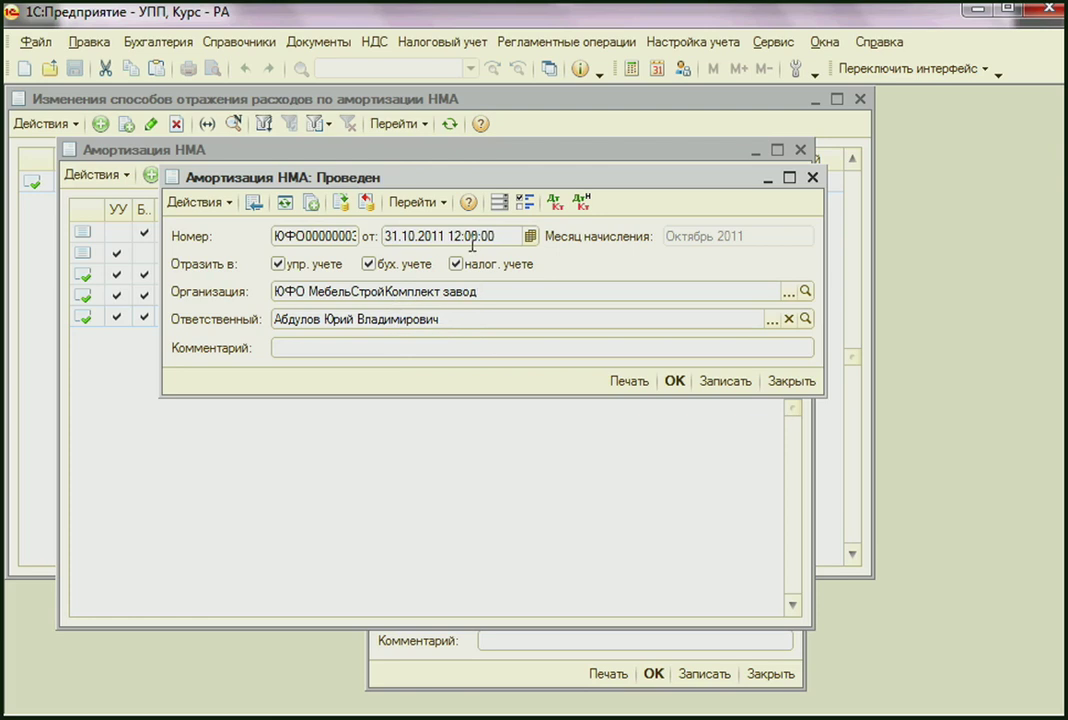
Review the October Амортизация НМА document's accounting postings for Торговый знак and their debit accounts, and close the posting journal.
click(553, 203)
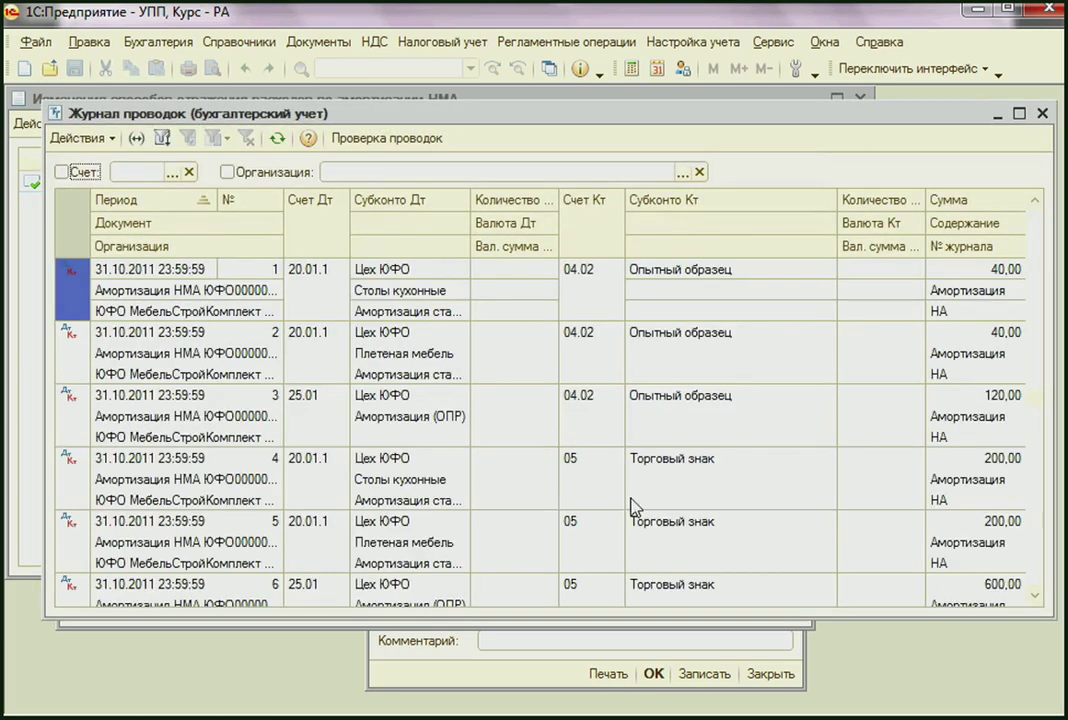
click(689, 520)
click(668, 585)
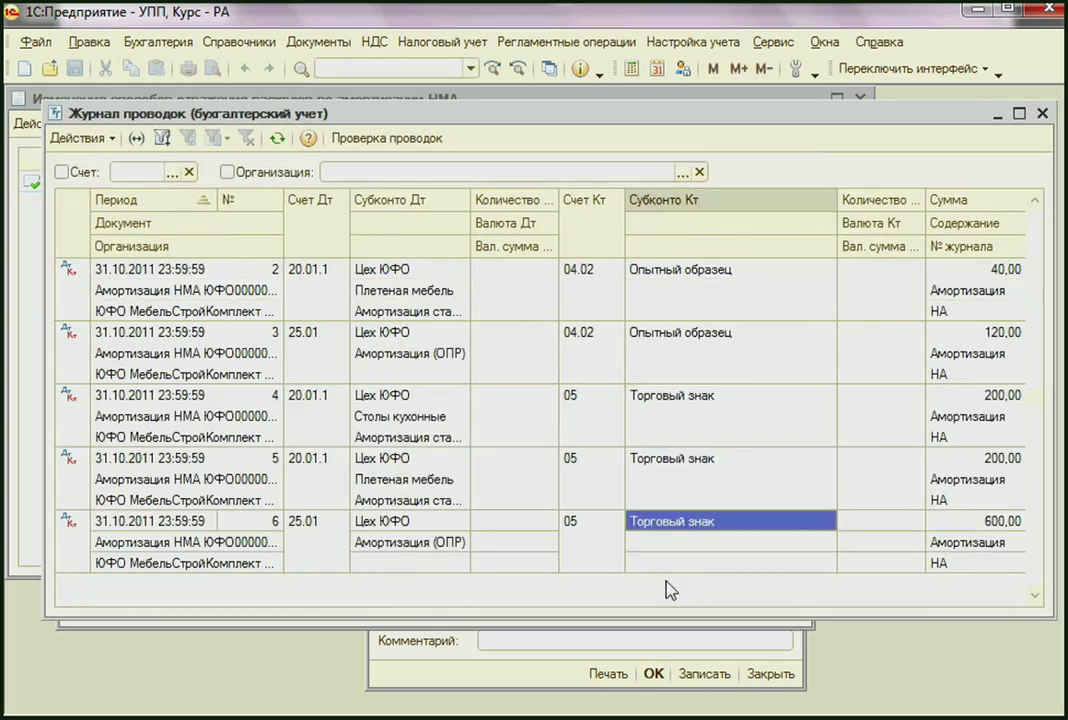
click(318, 405)
click(325, 470)
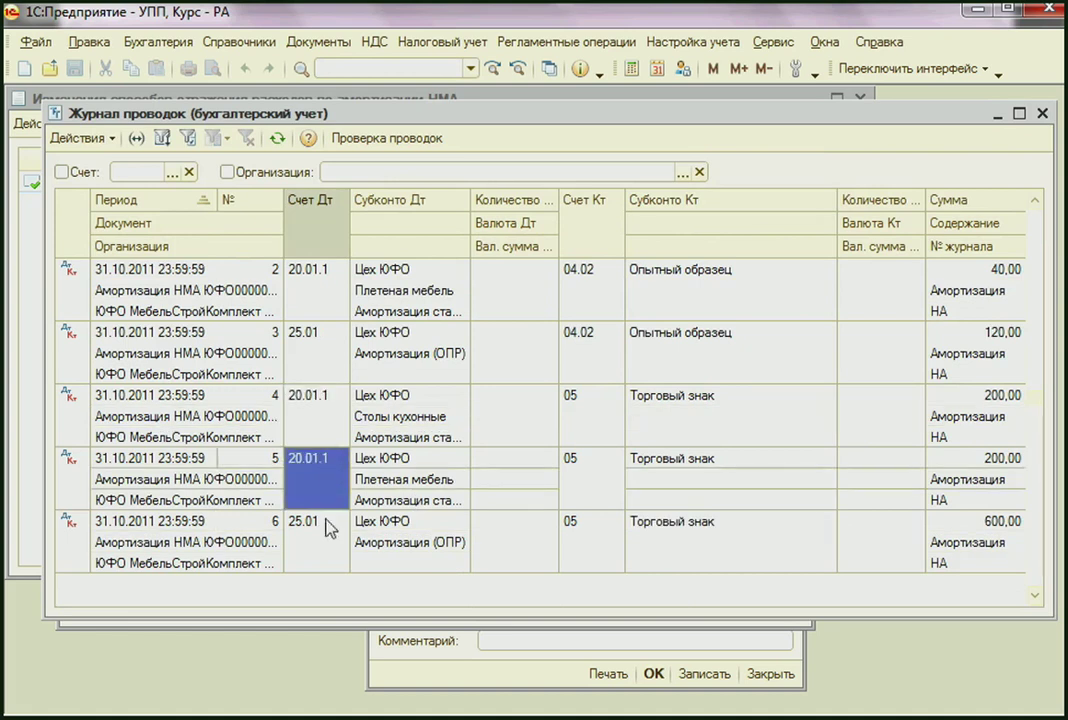
click(340, 540)
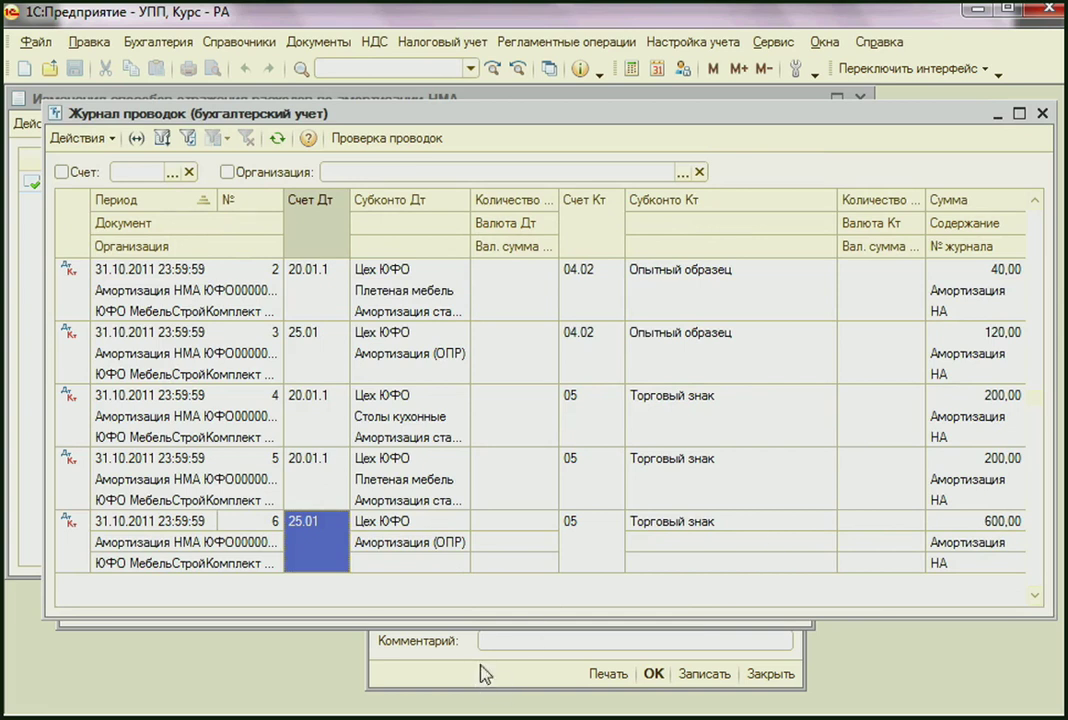
key(Escape)
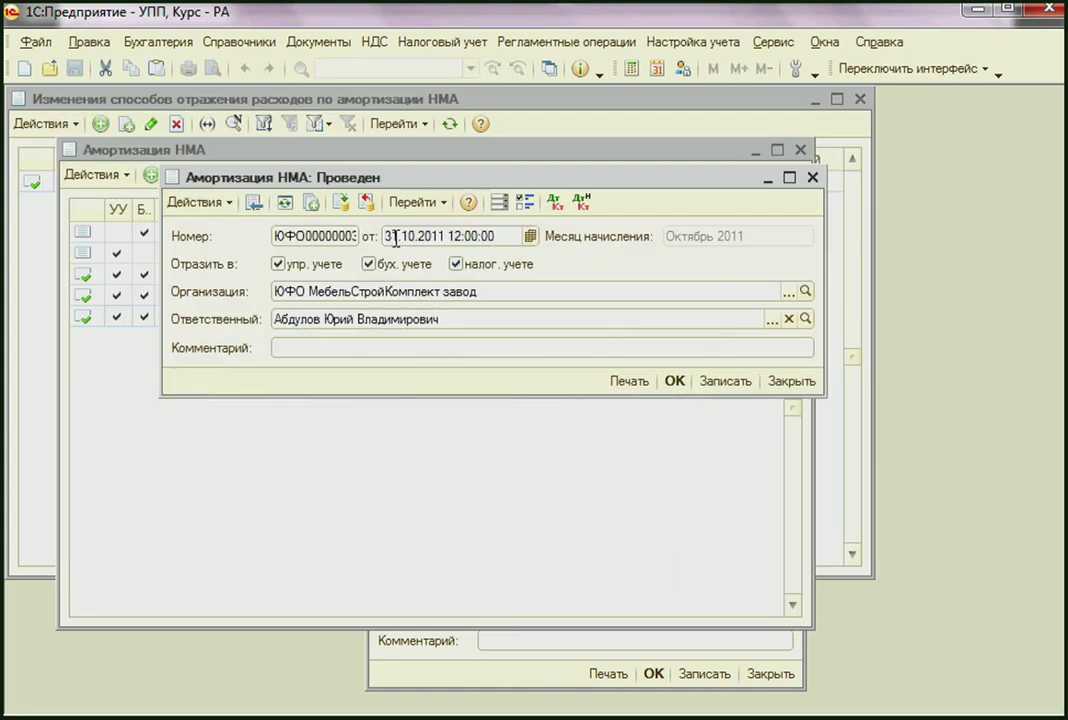
Set the expense-method change document's date to 01.10.2011 and repost it.
drag(400, 236, 454, 237)
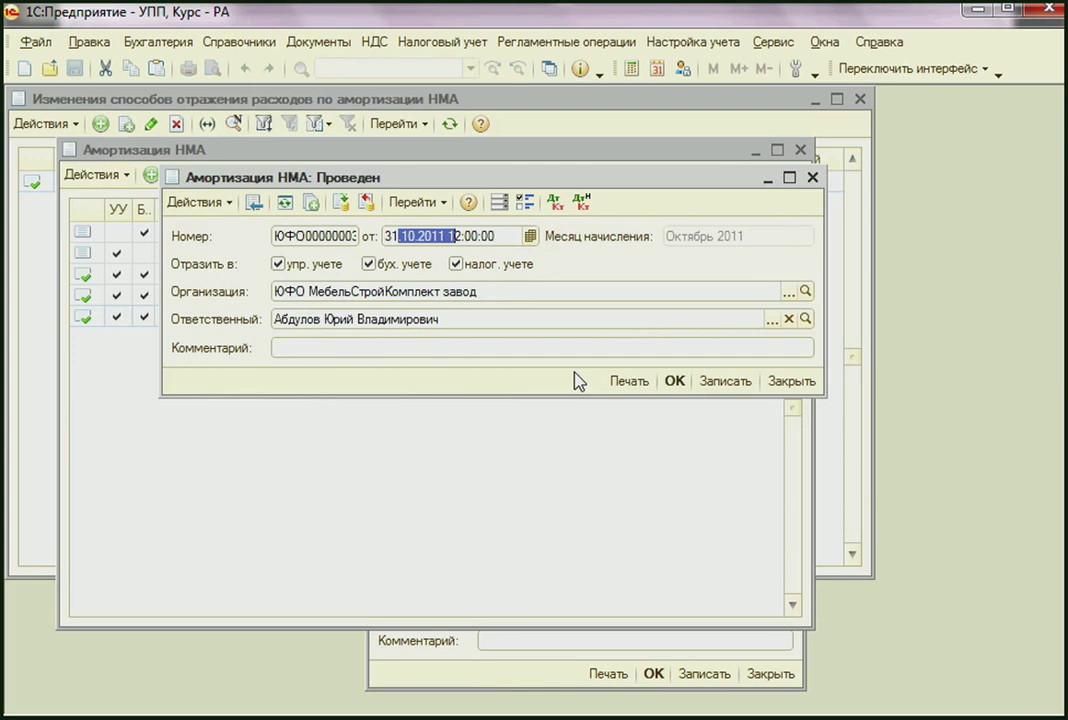
click(768, 688)
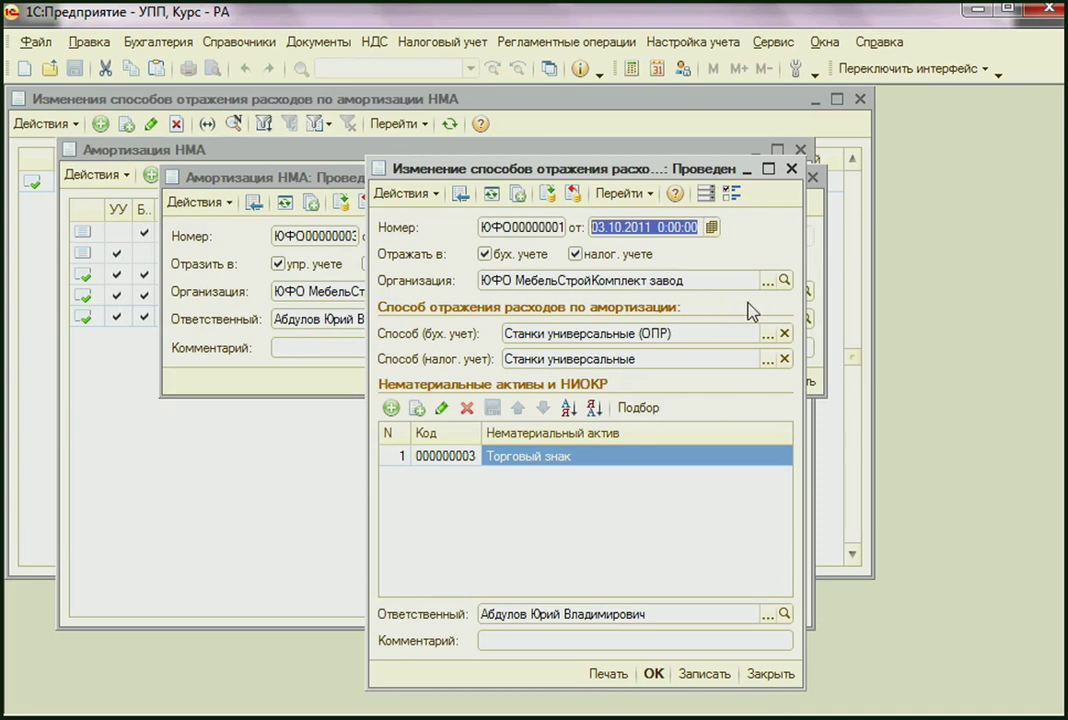
click(596, 227)
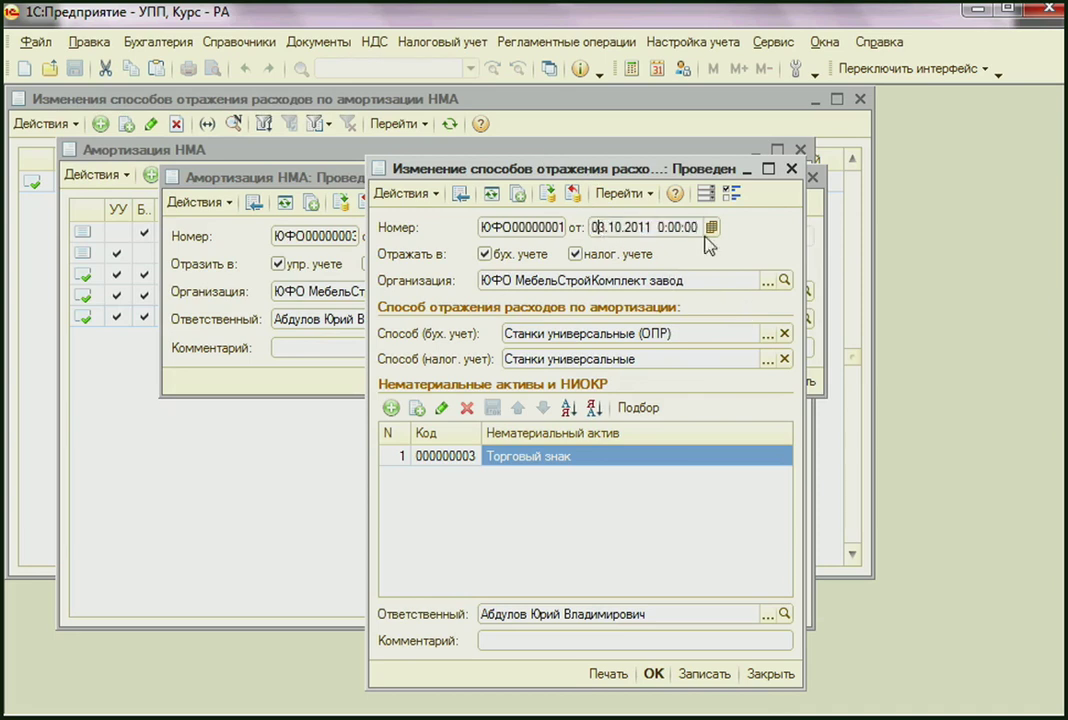
click(711, 227)
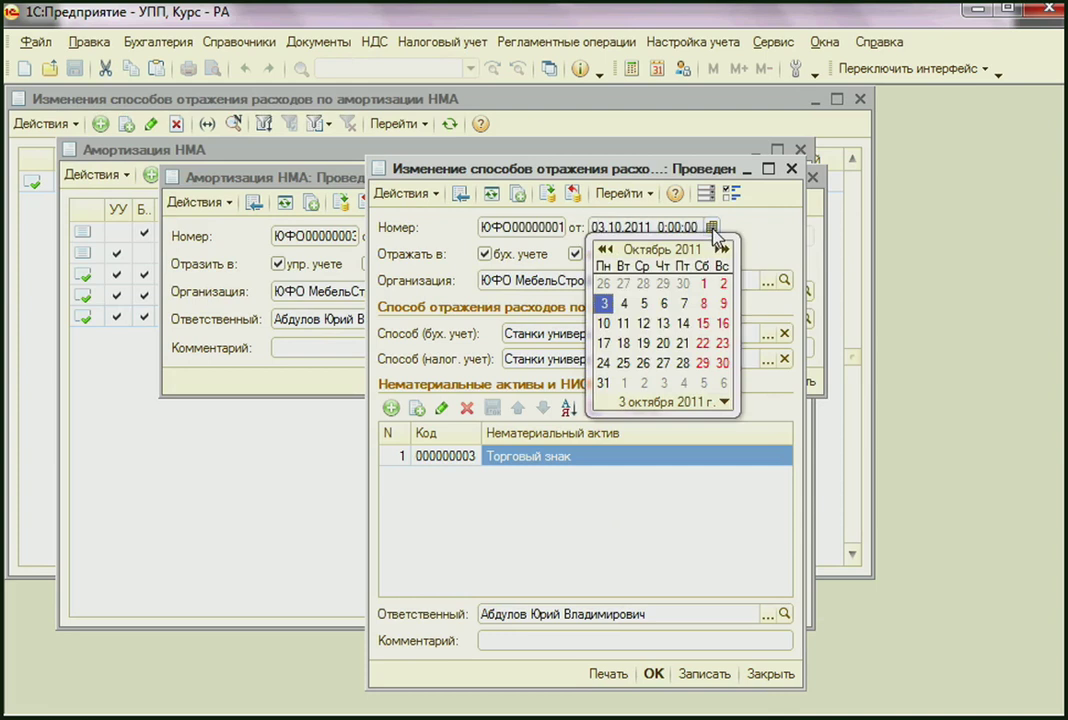
click(703, 283)
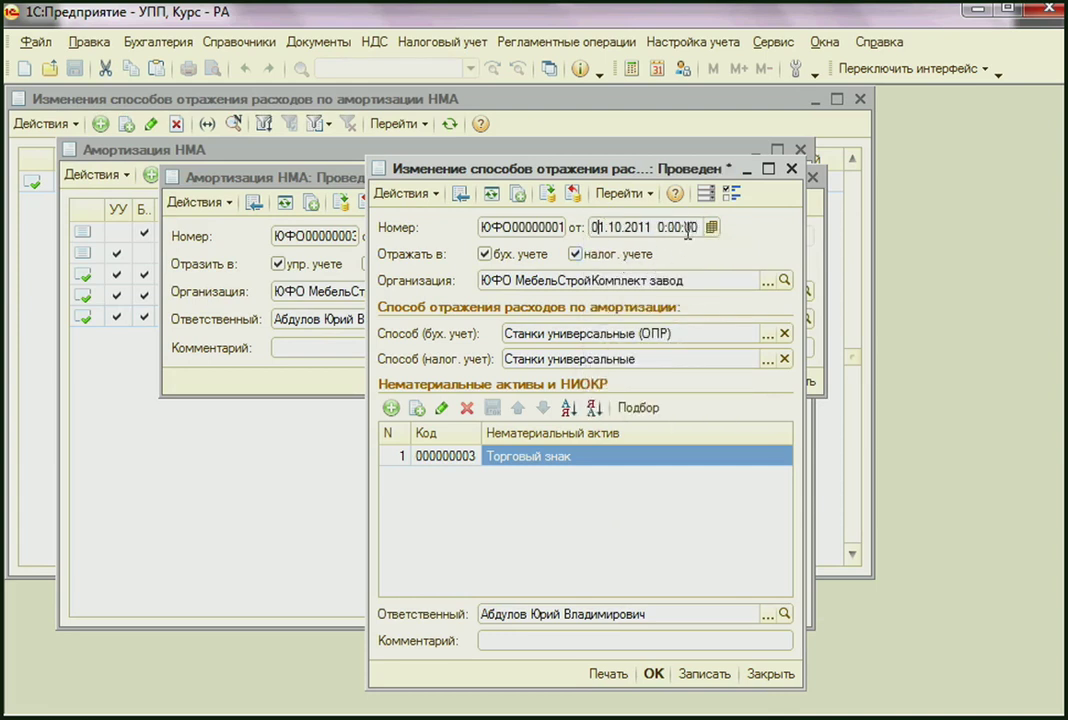
click(573, 194)
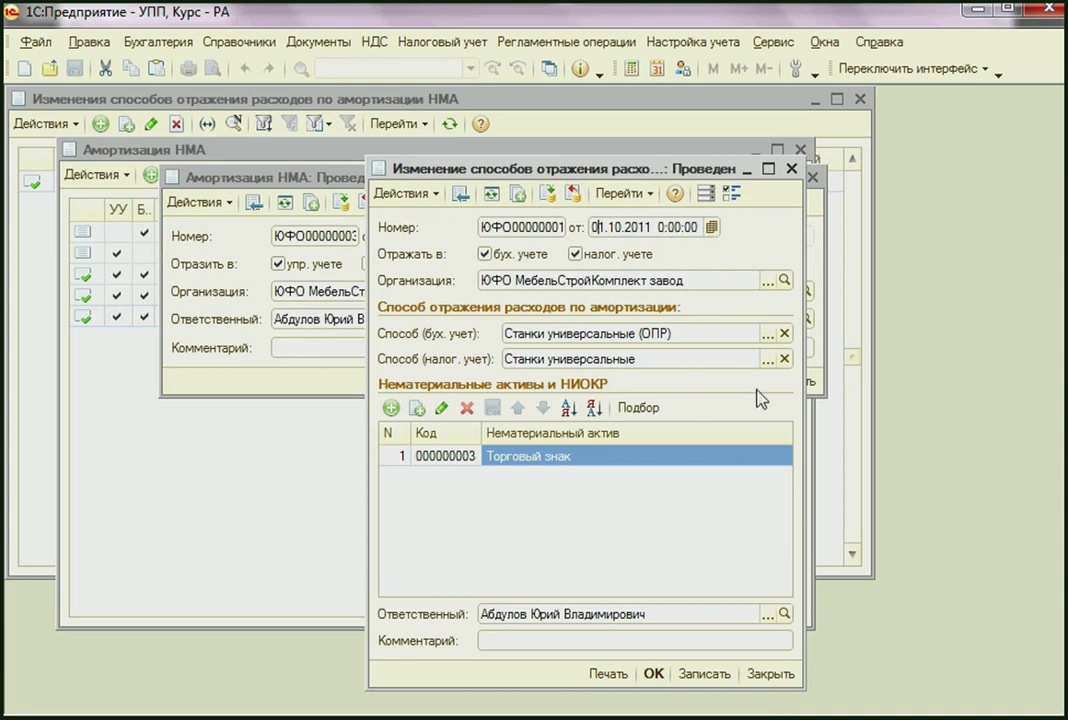
Repost the Амортизация НМА document of 31.10.2011, check its Торговый знак accounting posting, and close the posting journal.
click(302, 183)
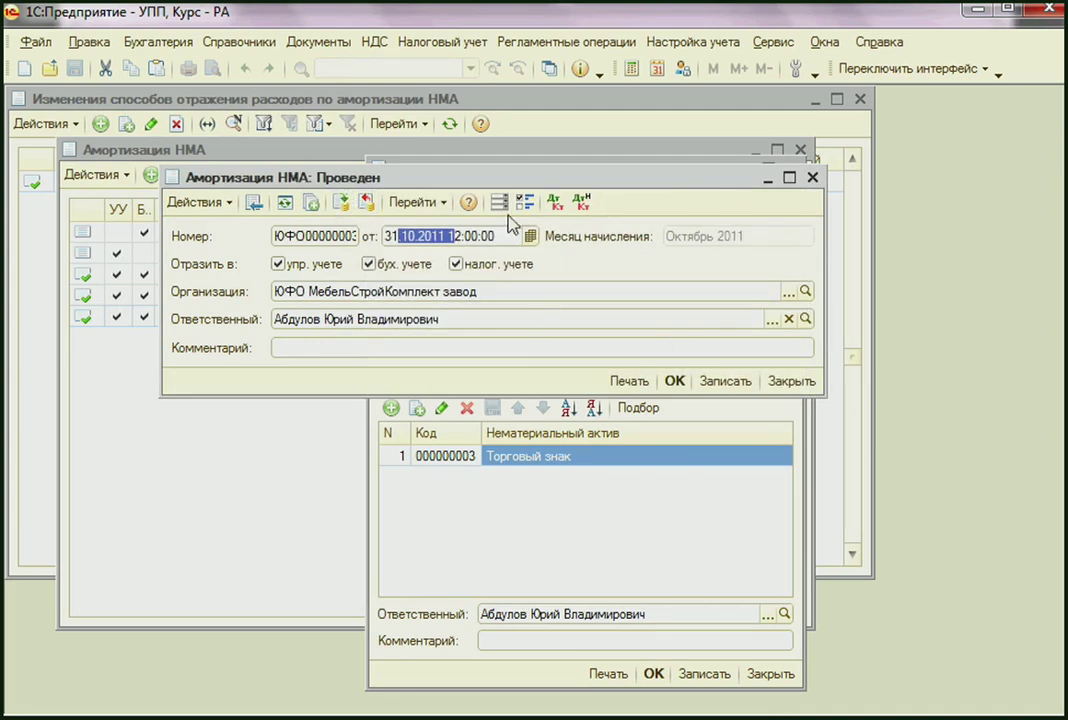
click(555, 202)
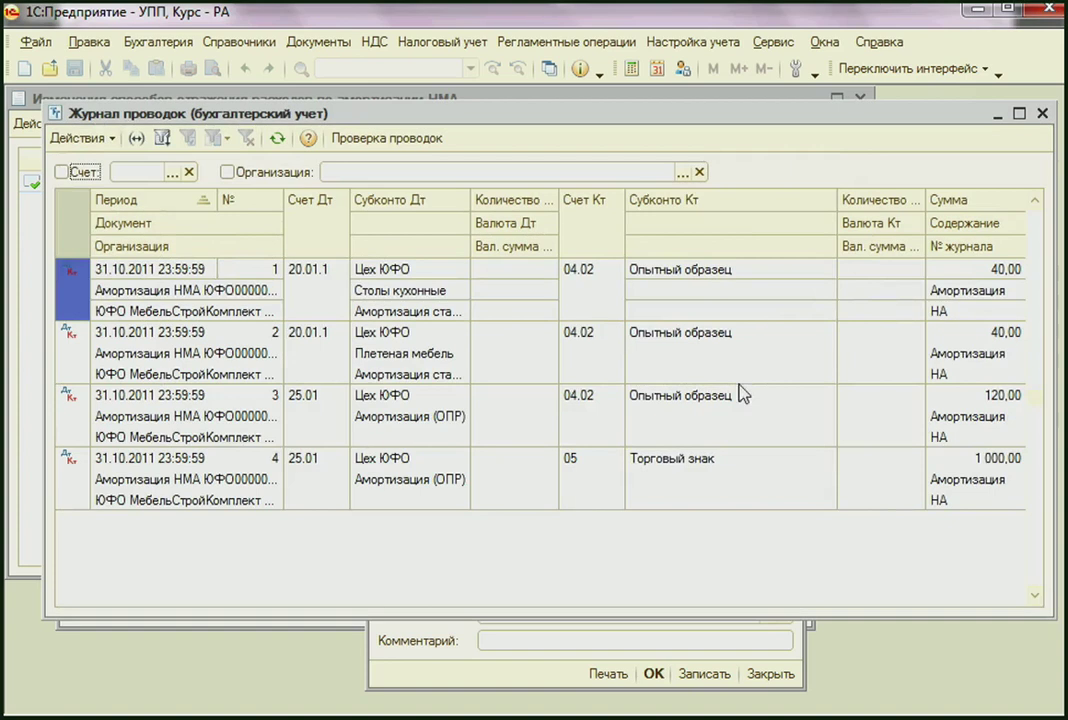
click(978, 460)
click(820, 462)
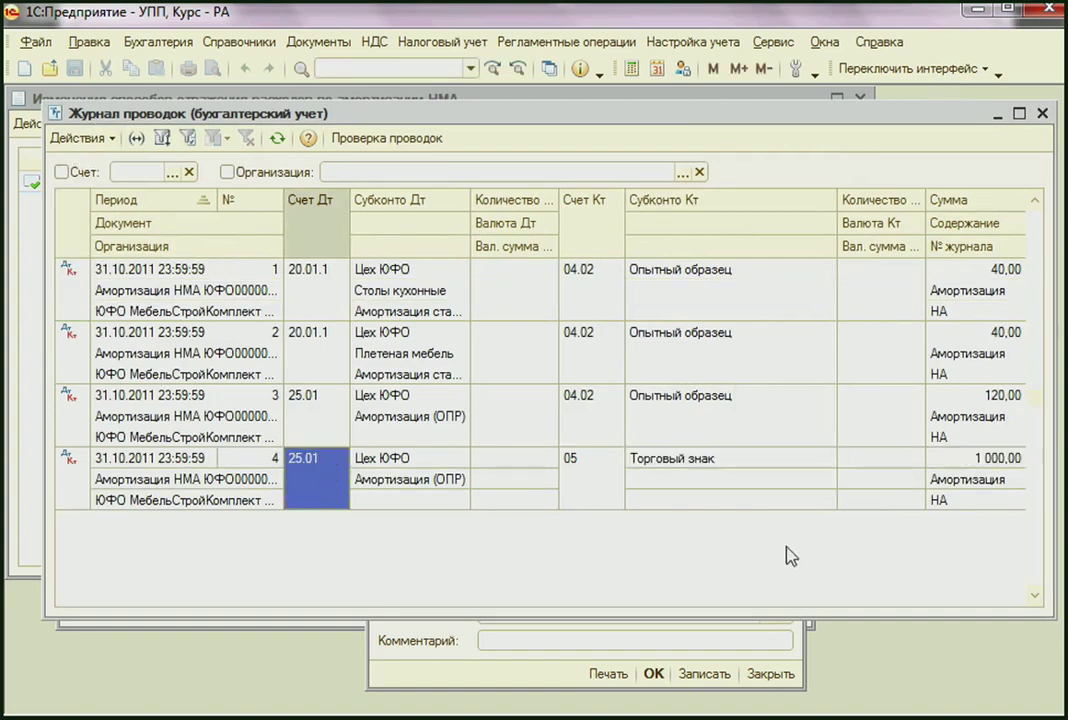
click(1042, 113)
Set the expense-method change document's time to 0:00:01 and repost it.
key(ctrl+Tab)
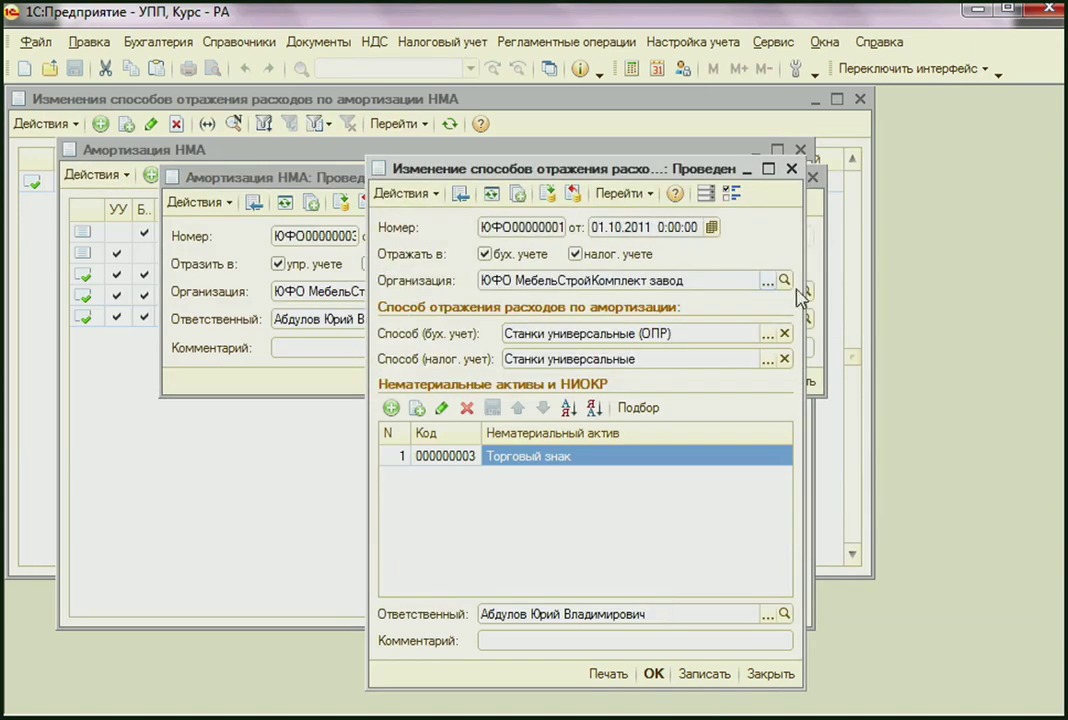
text(1)
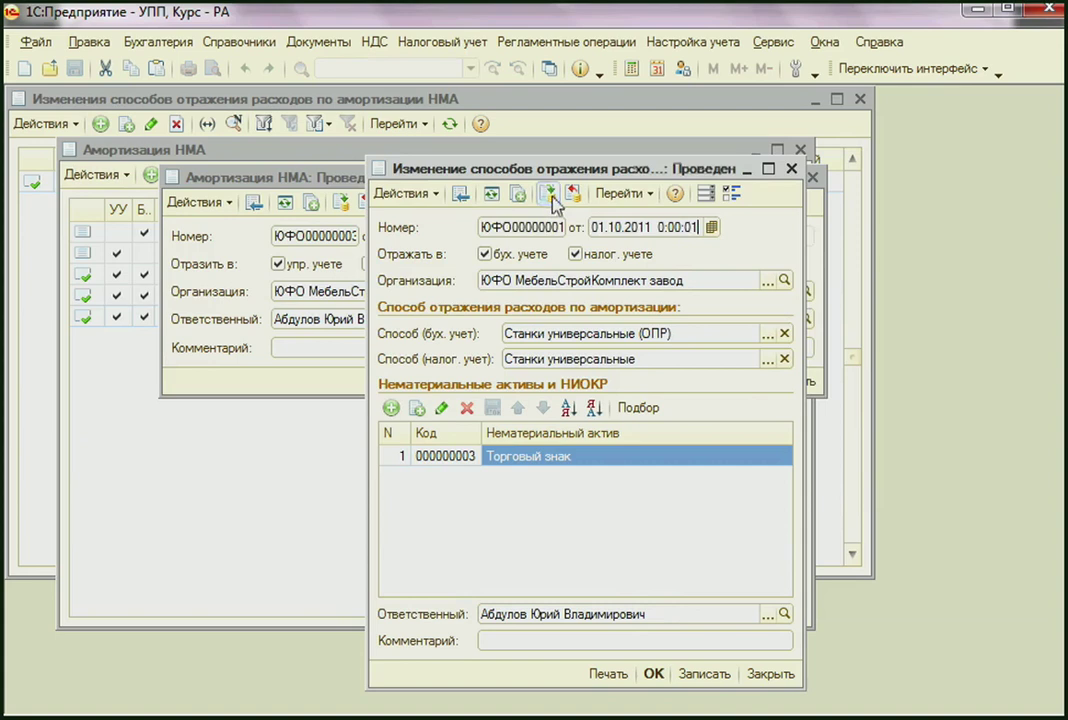
Repost the October amortization document and review how its accounting postings distribute the Торговый знак amortization.
click(352, 195)
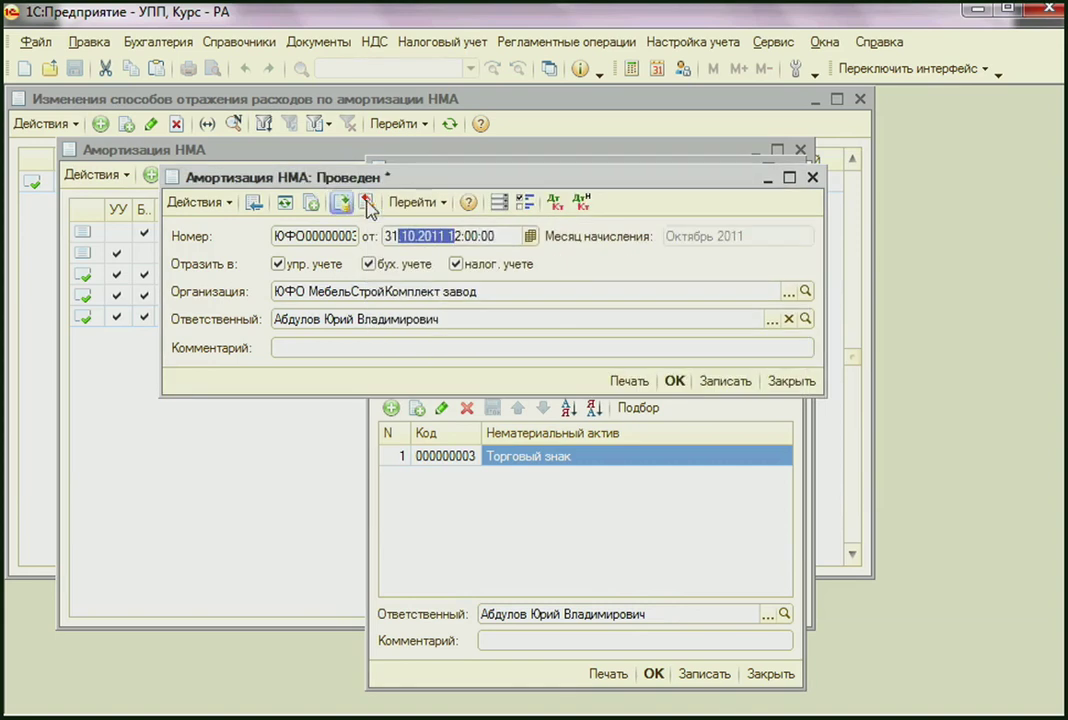
click(553, 203)
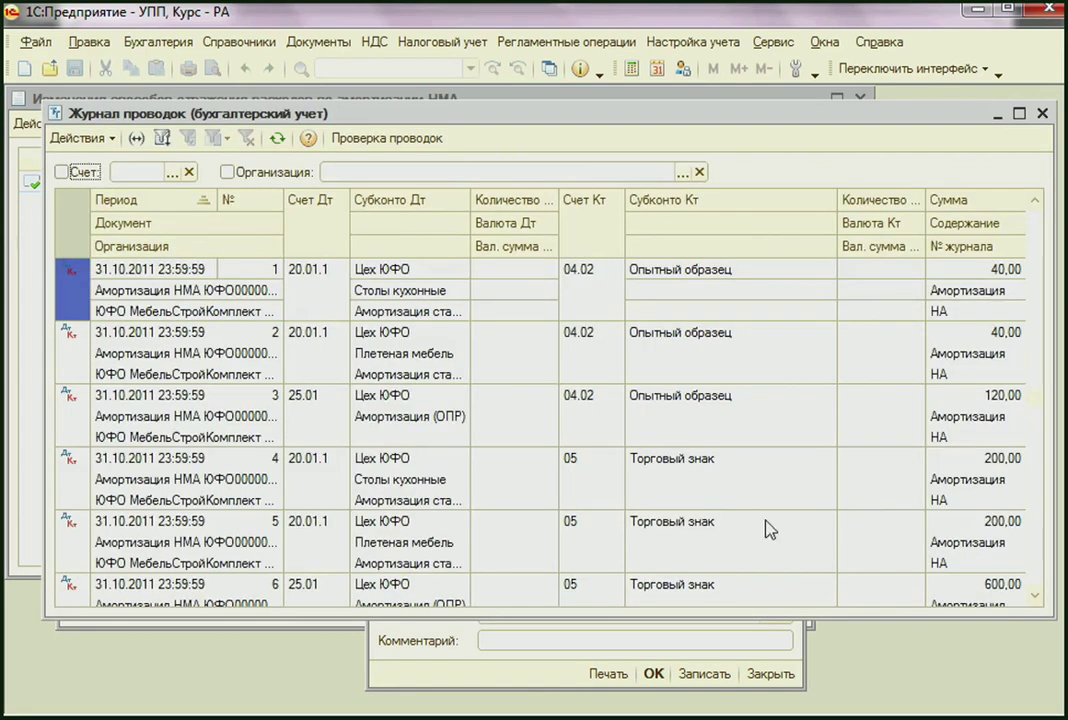
click(690, 521)
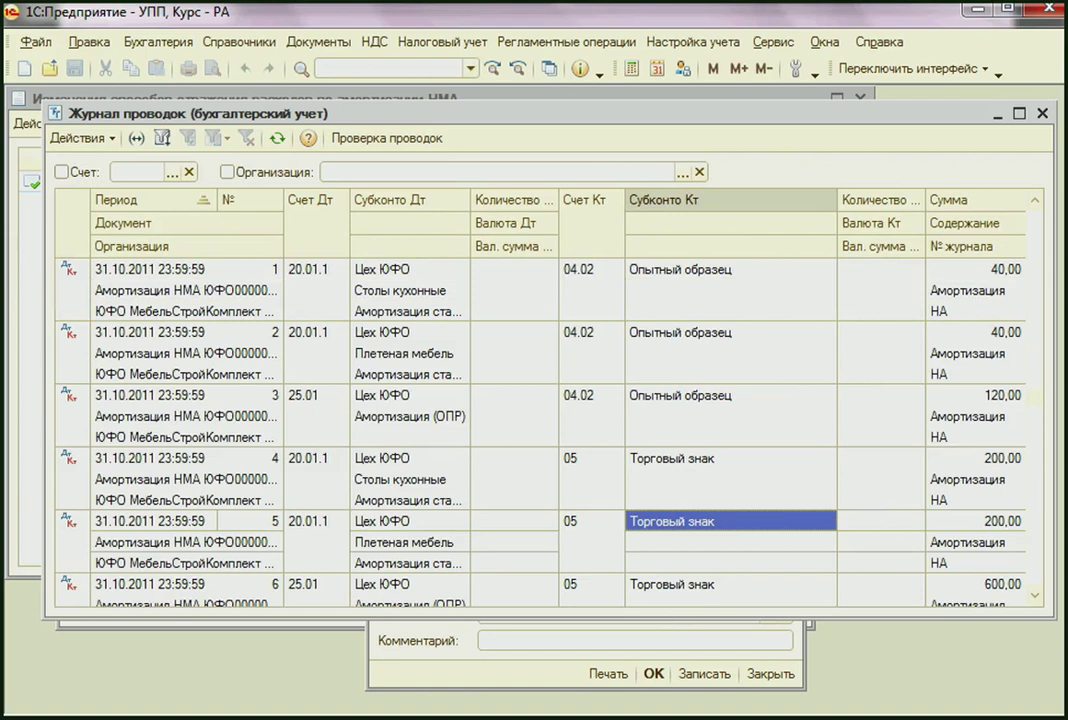
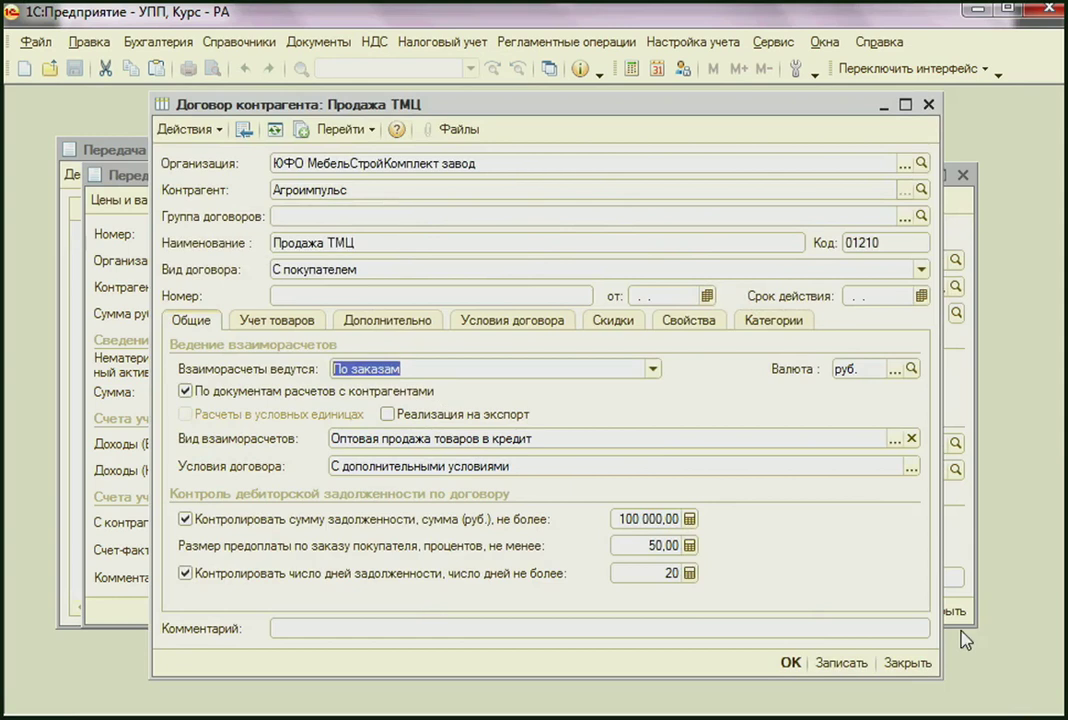
Close the Продажа ТМЦ contract, create a buyer contract named Продажа НМА for Агроимпульс, and select it in the Передача НМА document.
click(907, 662)
click(935, 553)
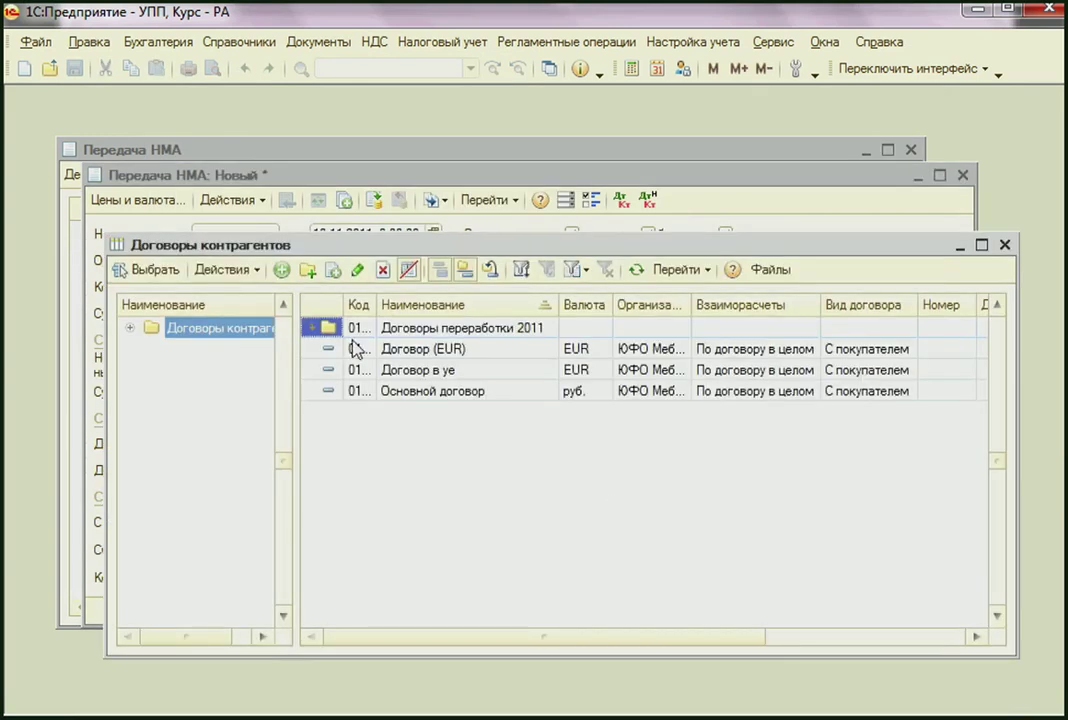
click(281, 270)
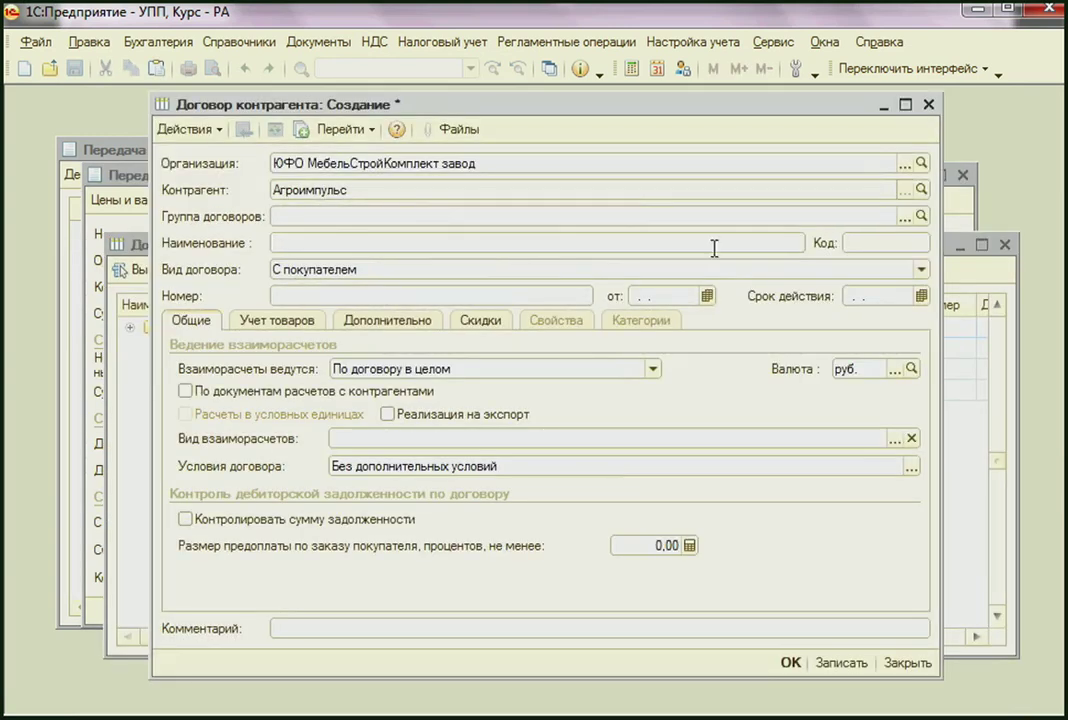
text(Продажа НМА)
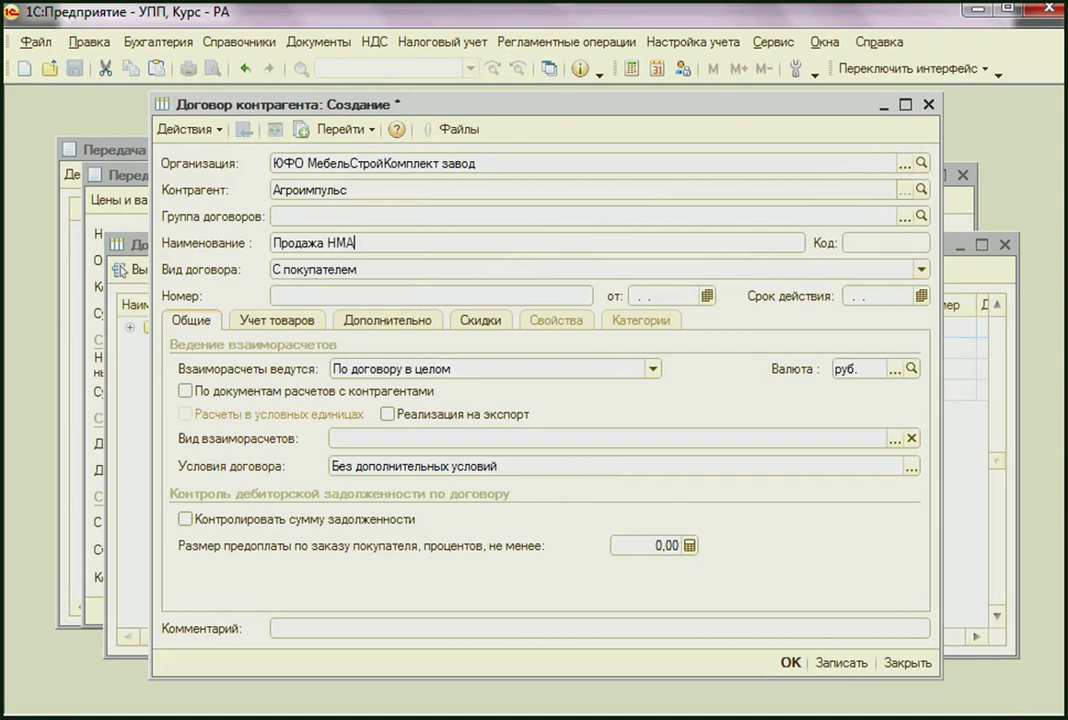
click(407, 272)
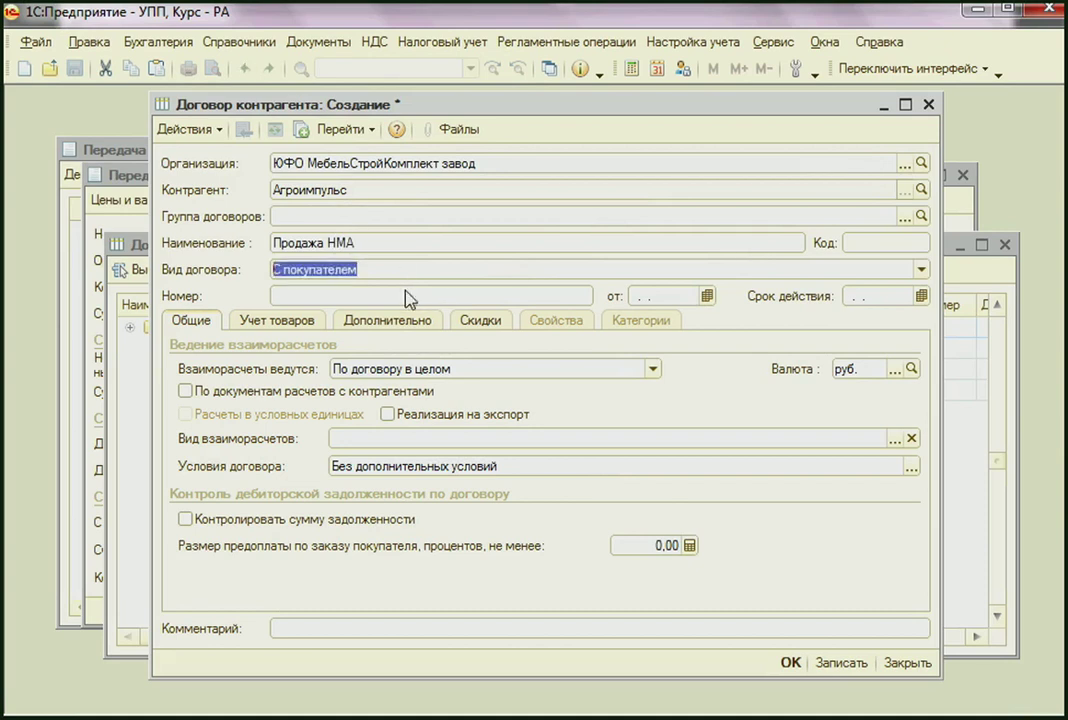
click(465, 370)
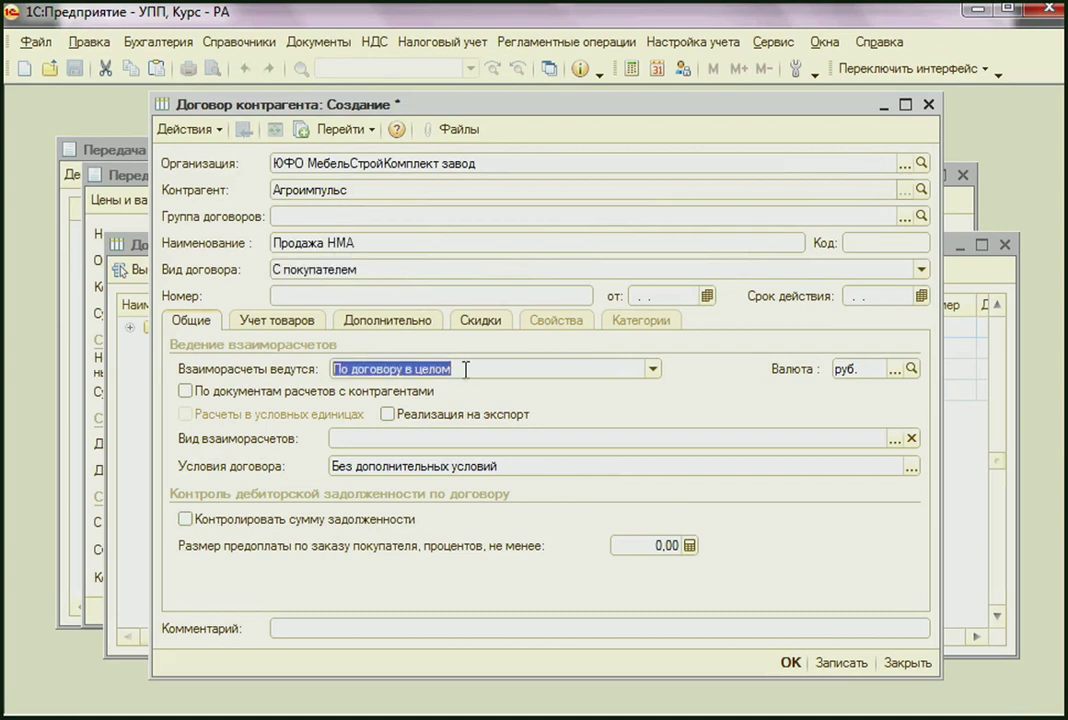
click(795, 662)
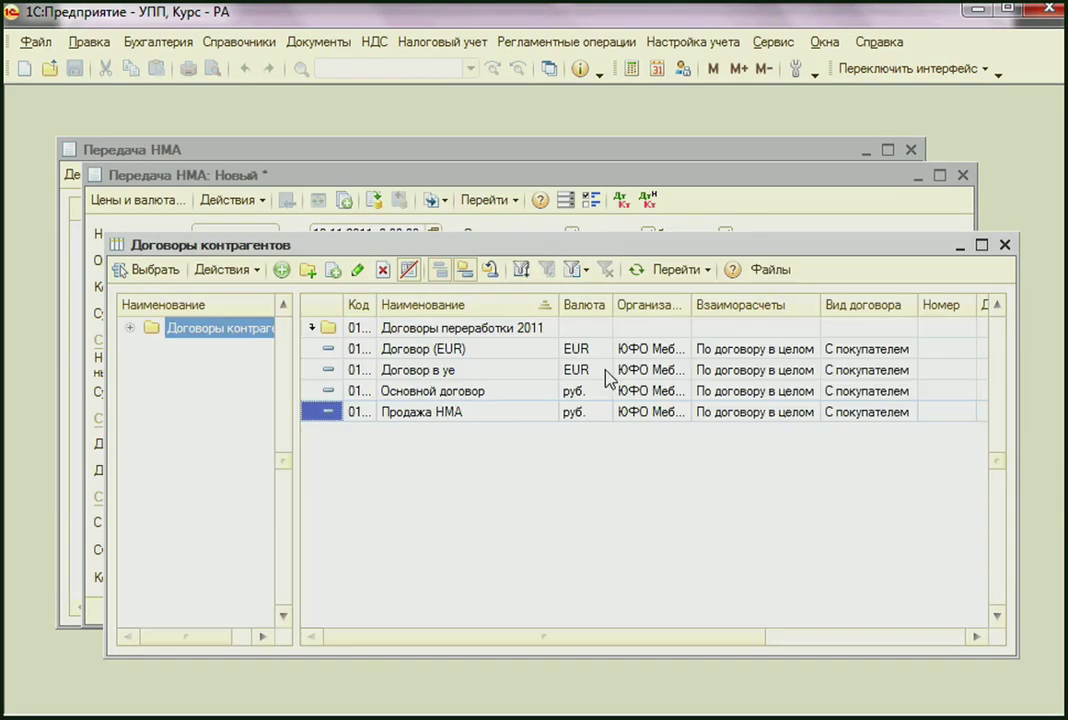
double_click(500, 412)
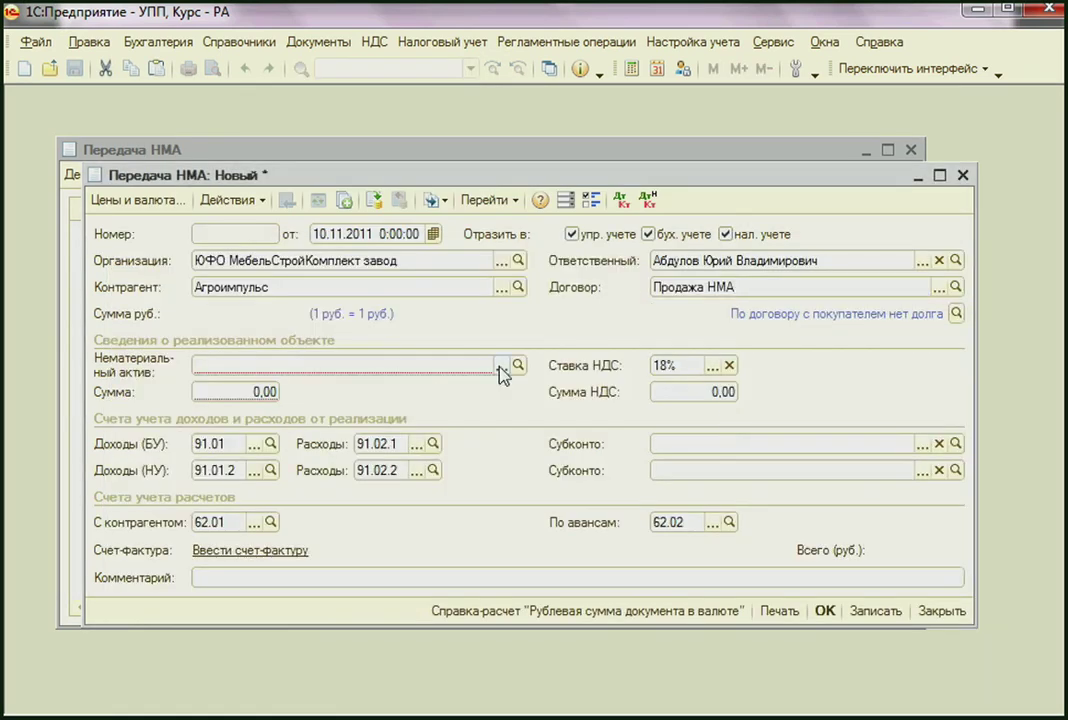
Select Торговый знак from the НМА group as the intangible asset in the transfer document.
click(502, 366)
double_click(401, 255)
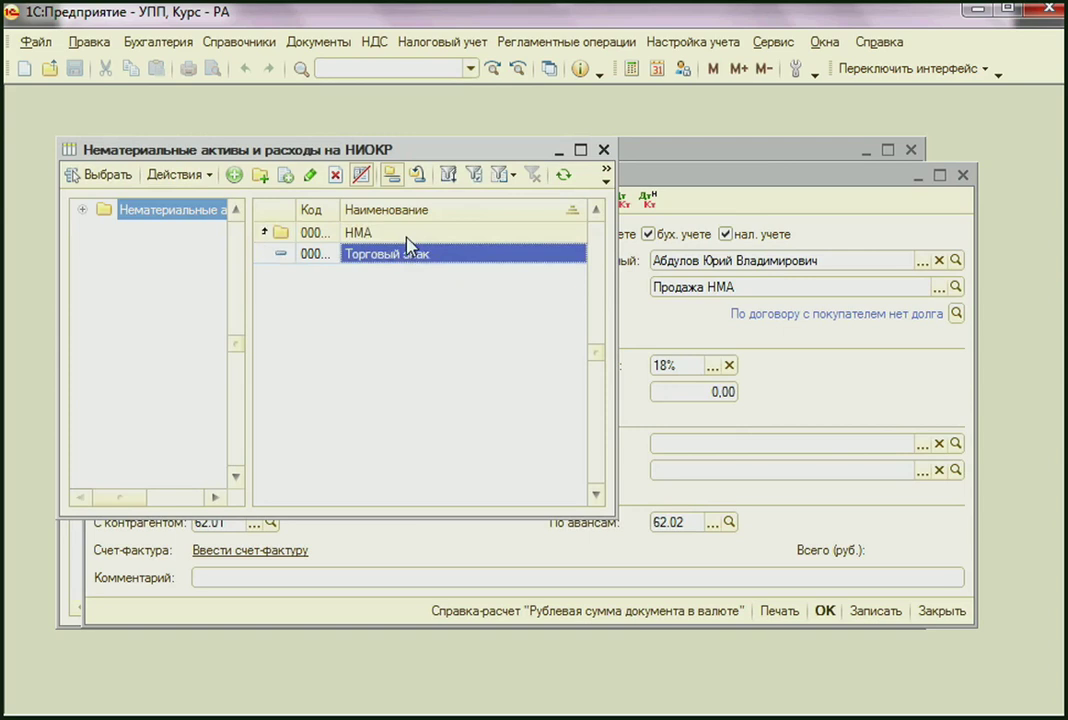
double_click(408, 241)
click(409, 237)
double_click(411, 240)
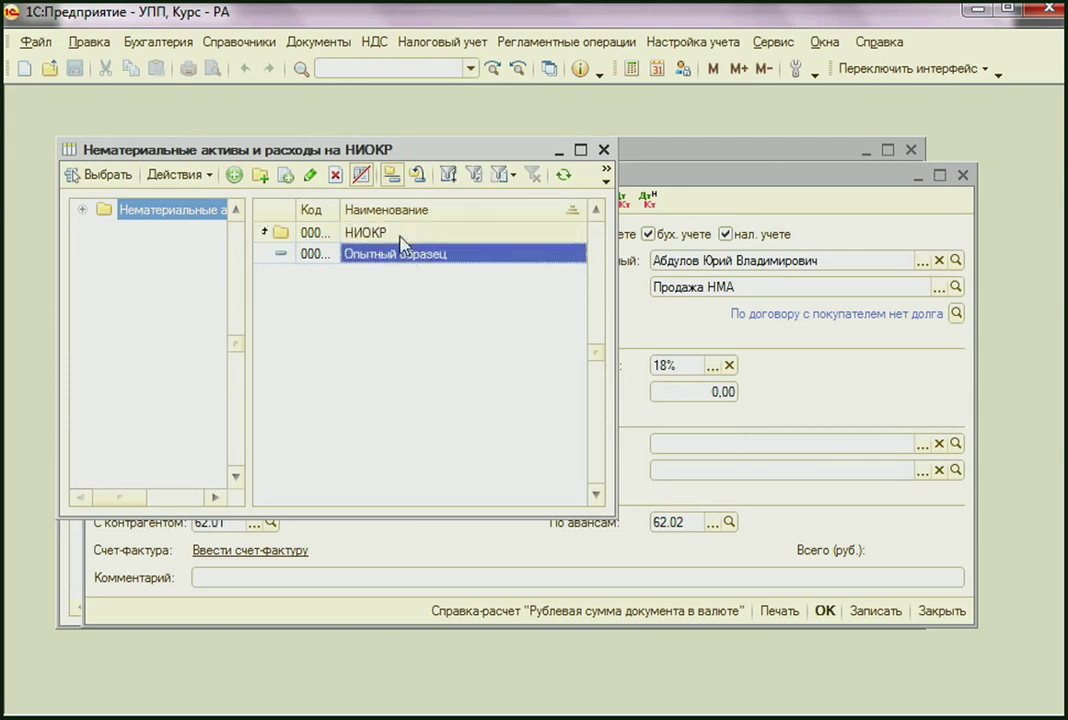
double_click(404, 237)
click(398, 256)
double_click(398, 258)
double_click(400, 259)
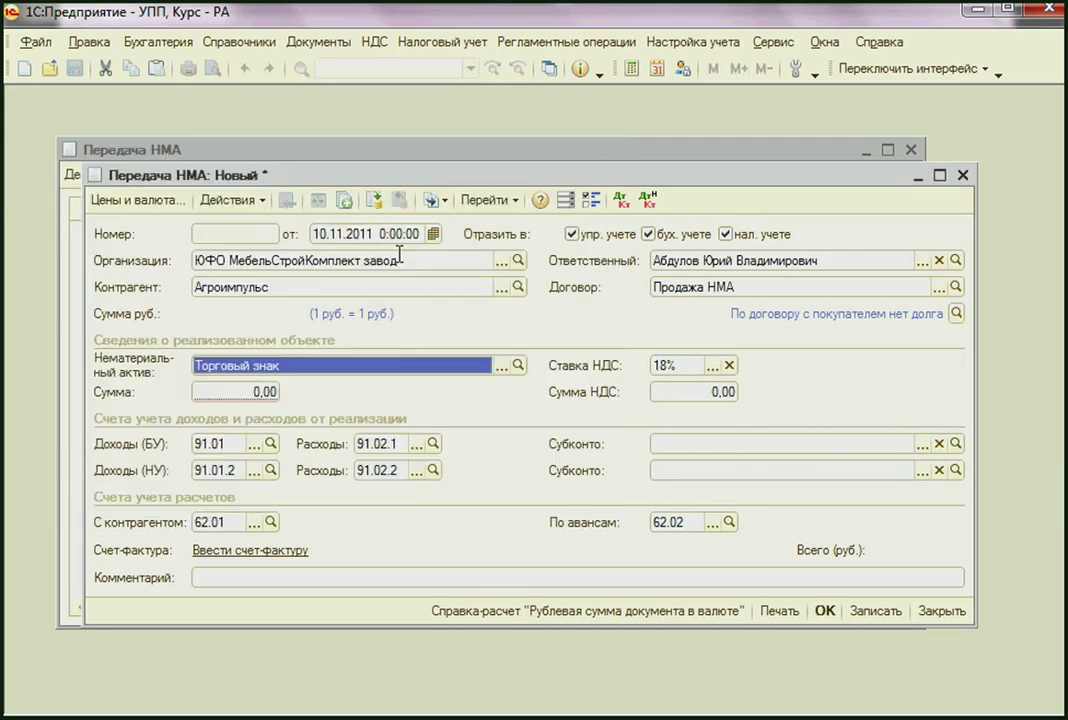
Set the transfer document's sale amount for Торговый знак to 150 000.
click(245, 394)
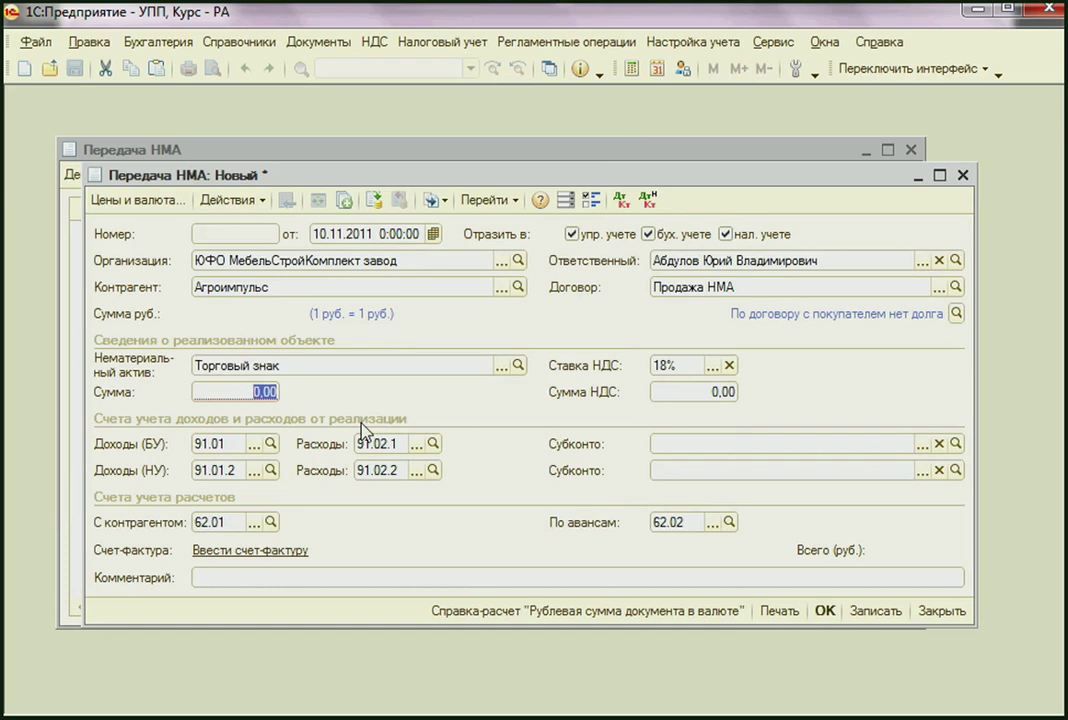
text(150 000)
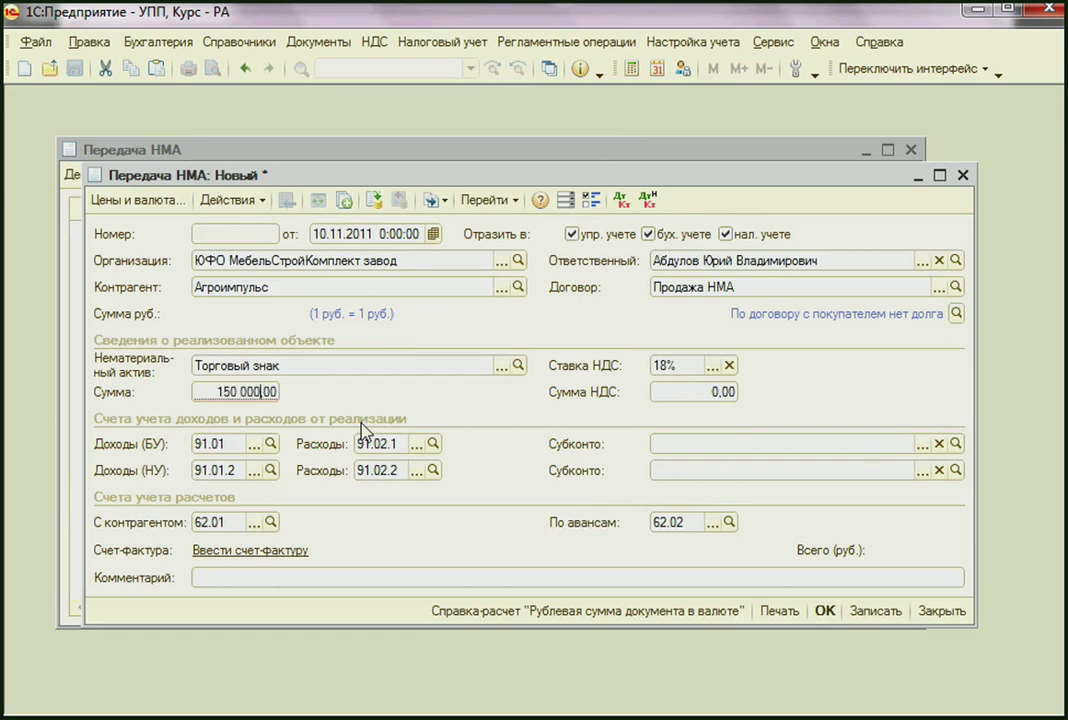
key(Tab)
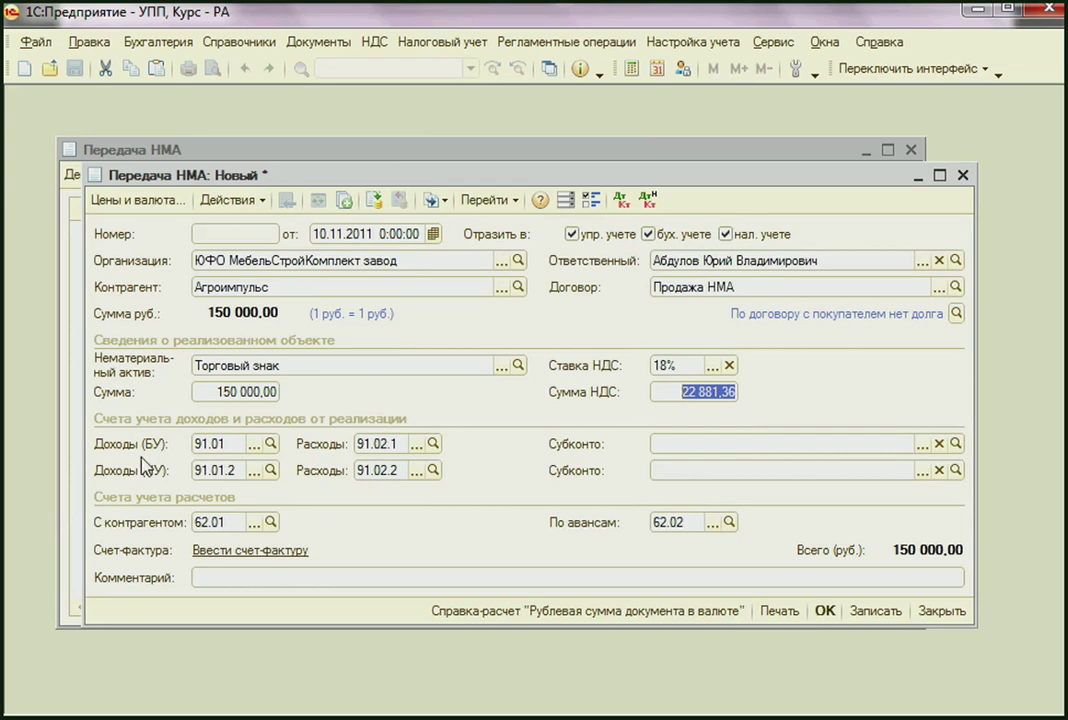
Look up the accounting income account 91.01 in the chart of accounts, and close the chart.
click(256, 443)
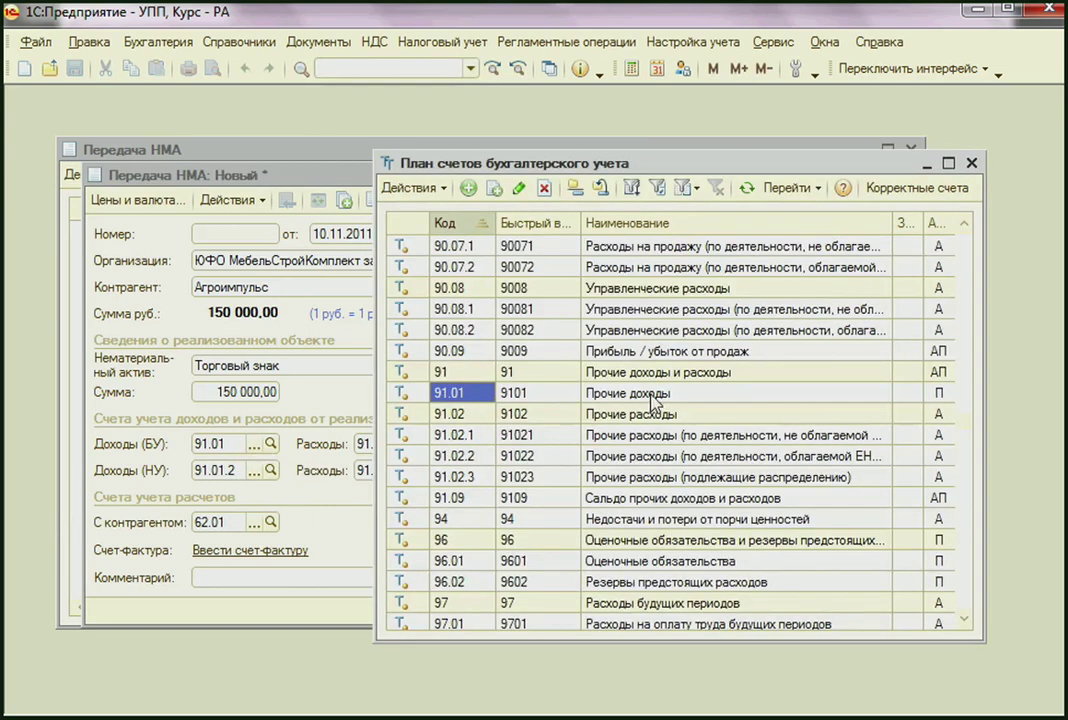
click(971, 162)
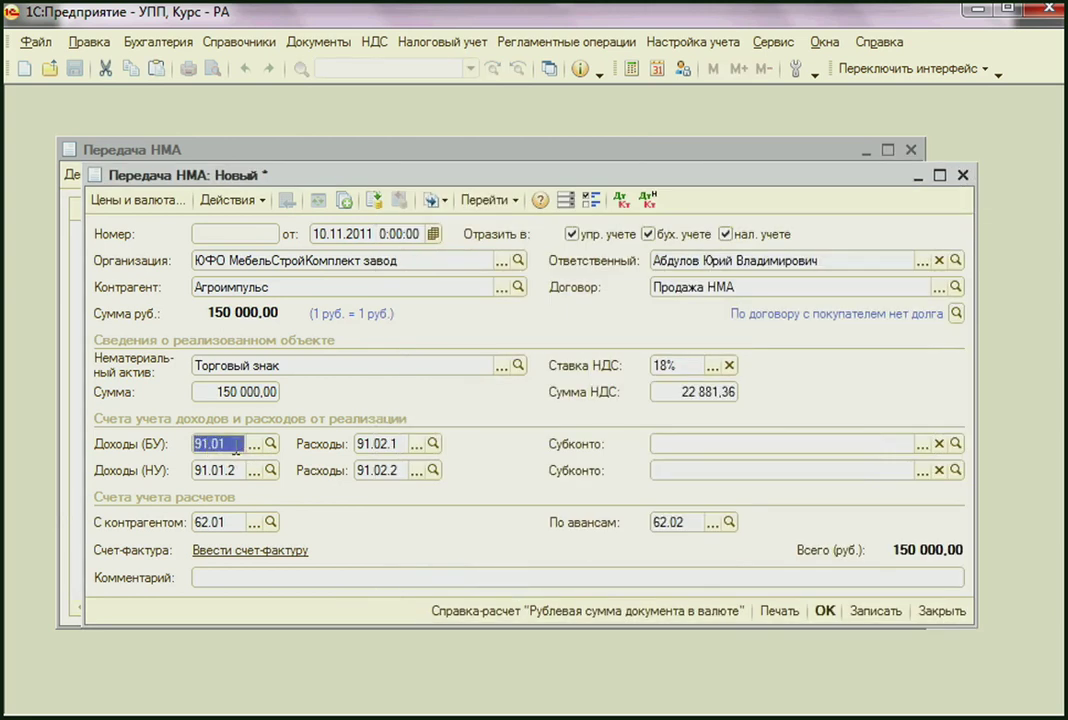
Inspect the card of the accounting expense account 91.02.1 from the transfer document, and close it.
click(240, 445)
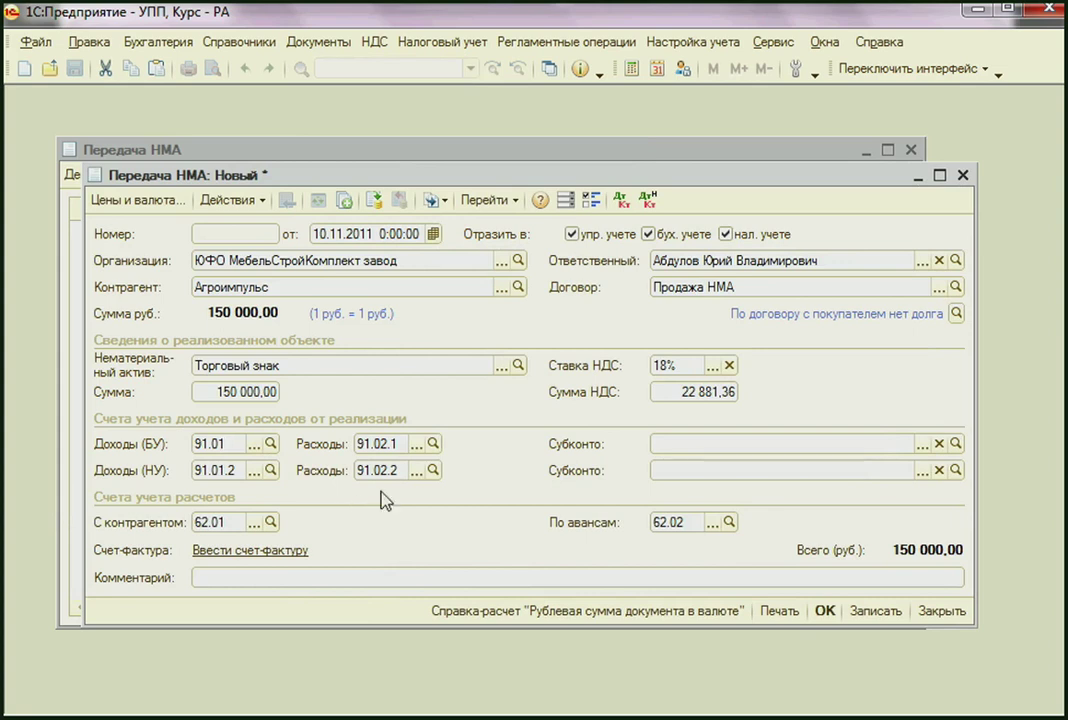
click(405, 446)
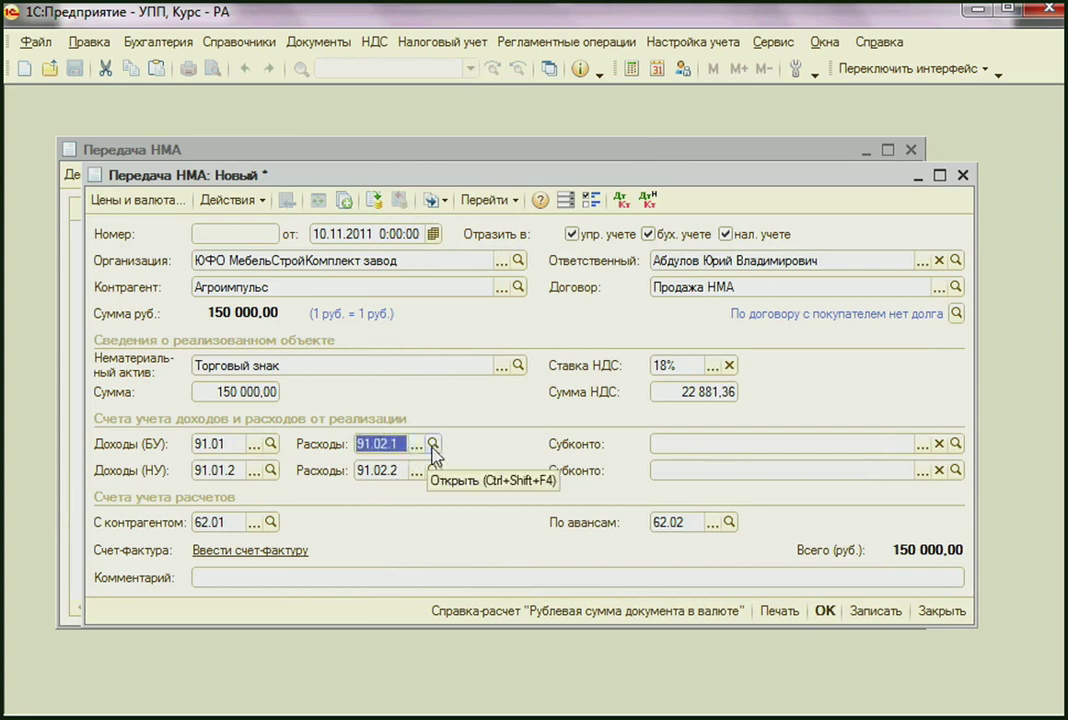
click(432, 443)
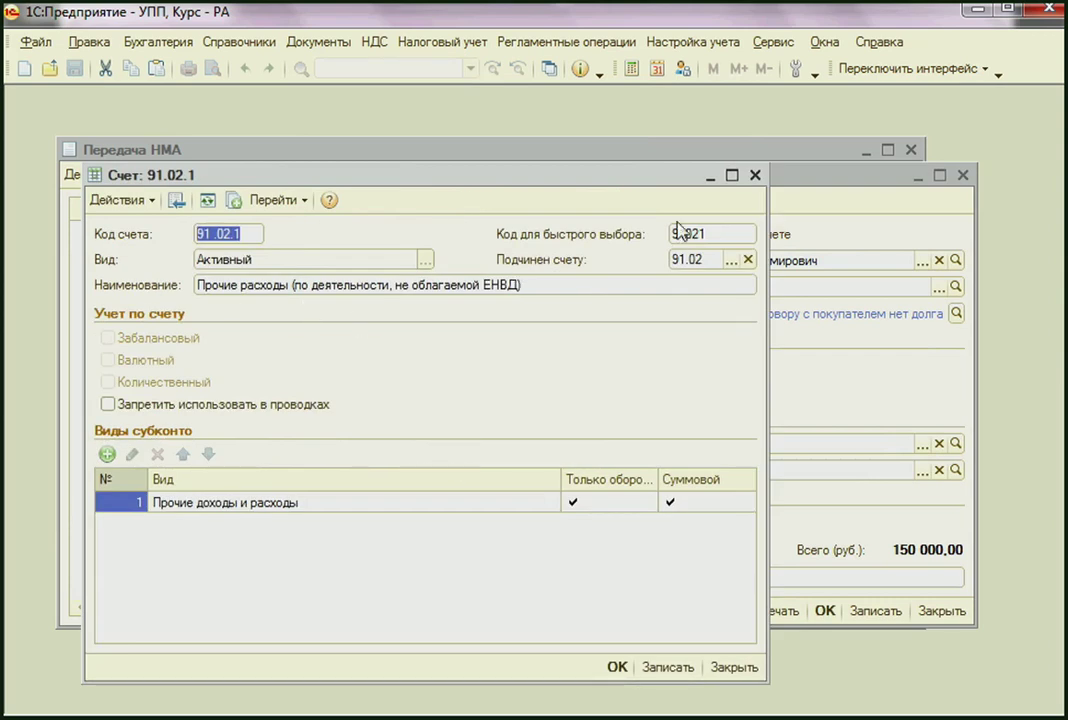
click(755, 176)
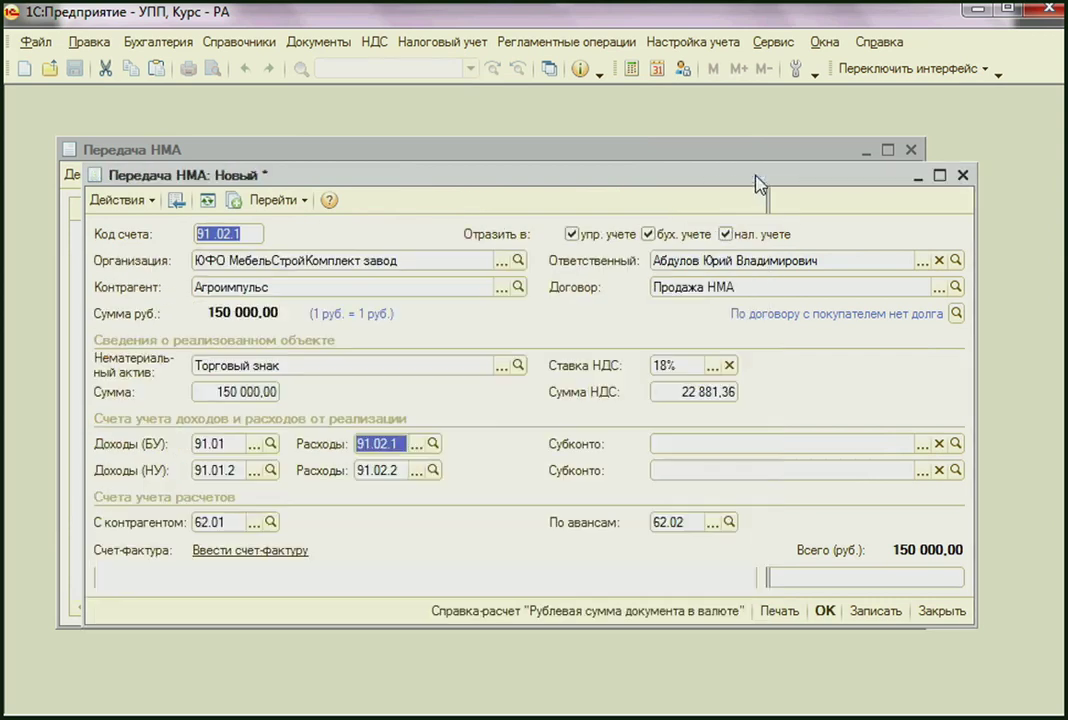
click(400, 444)
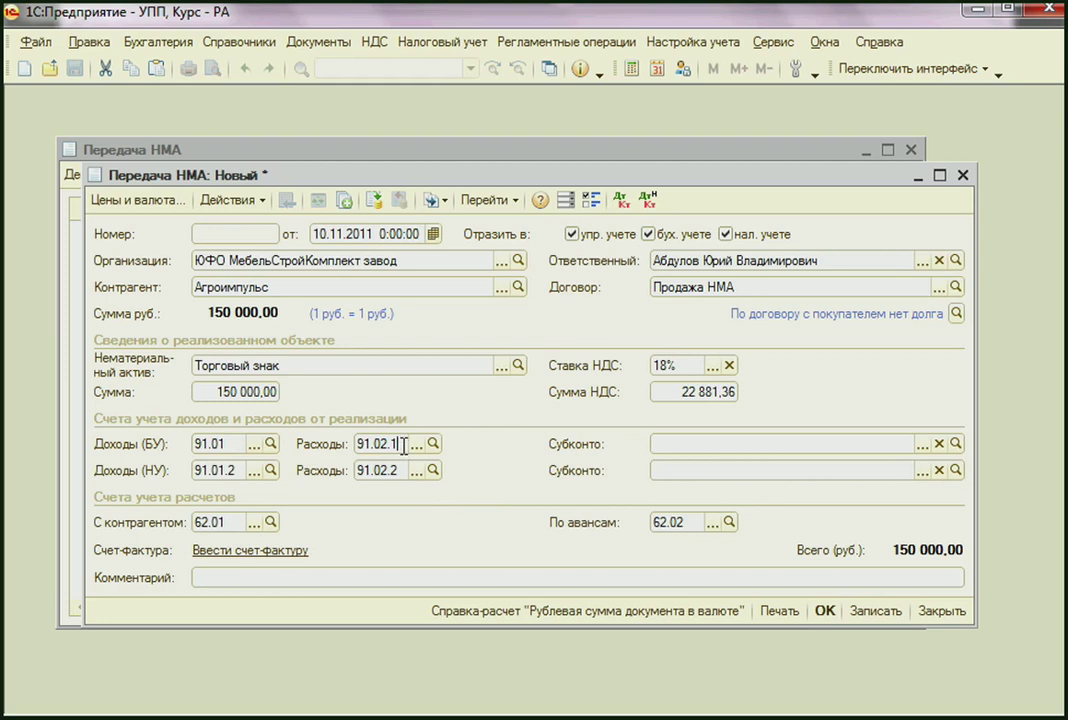
Look up the tax income account 91.01.2 and tax expense account 91.02.2 in the tax chart of accounts, closing the chart each time.
double_click(222, 470)
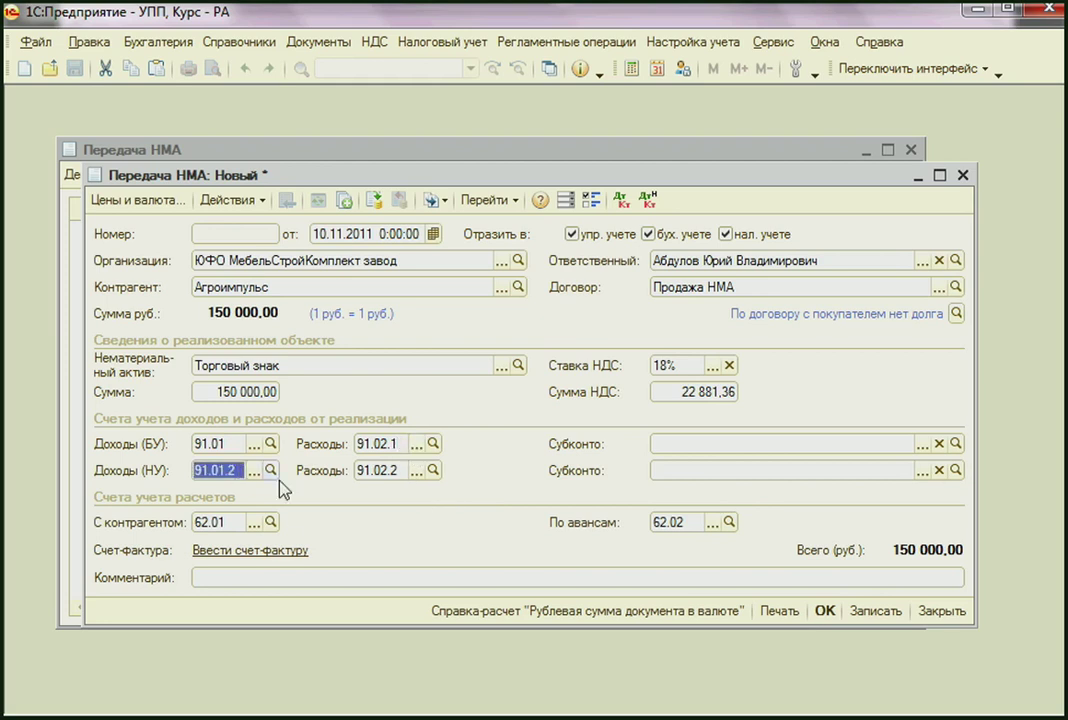
click(255, 470)
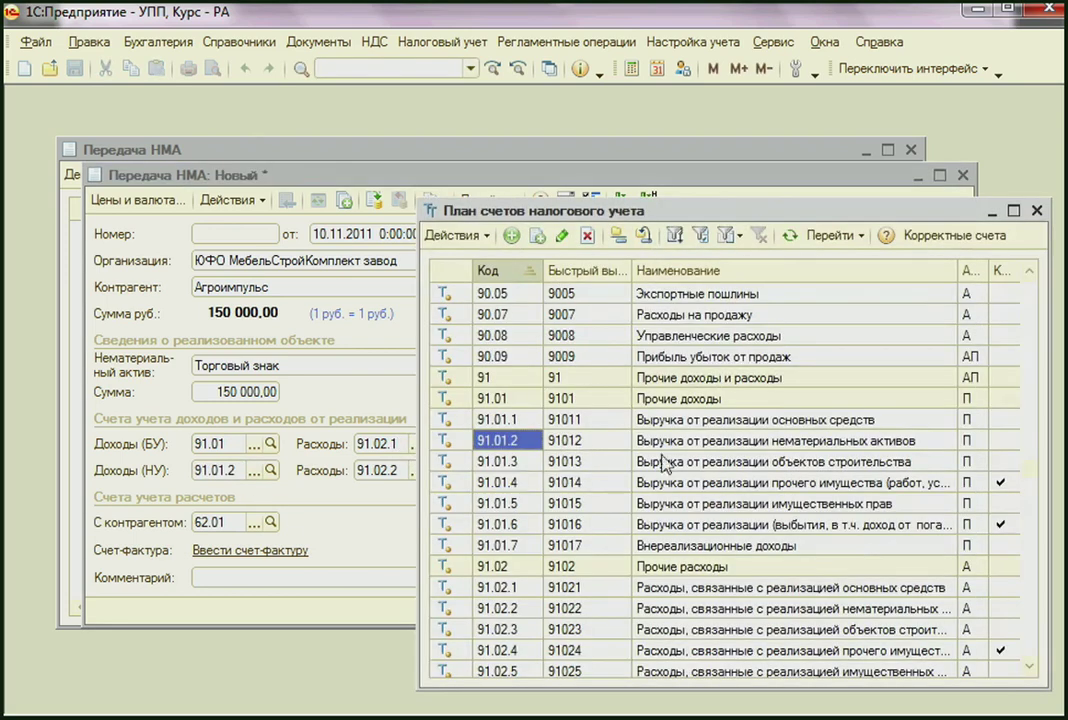
click(1037, 210)
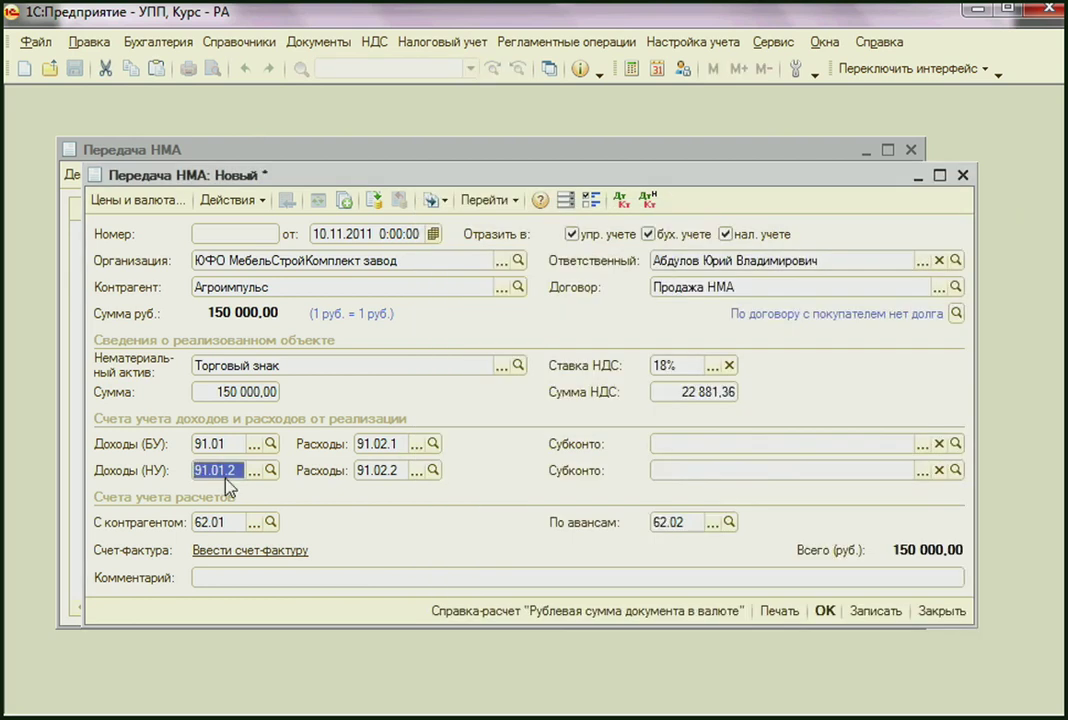
click(412, 472)
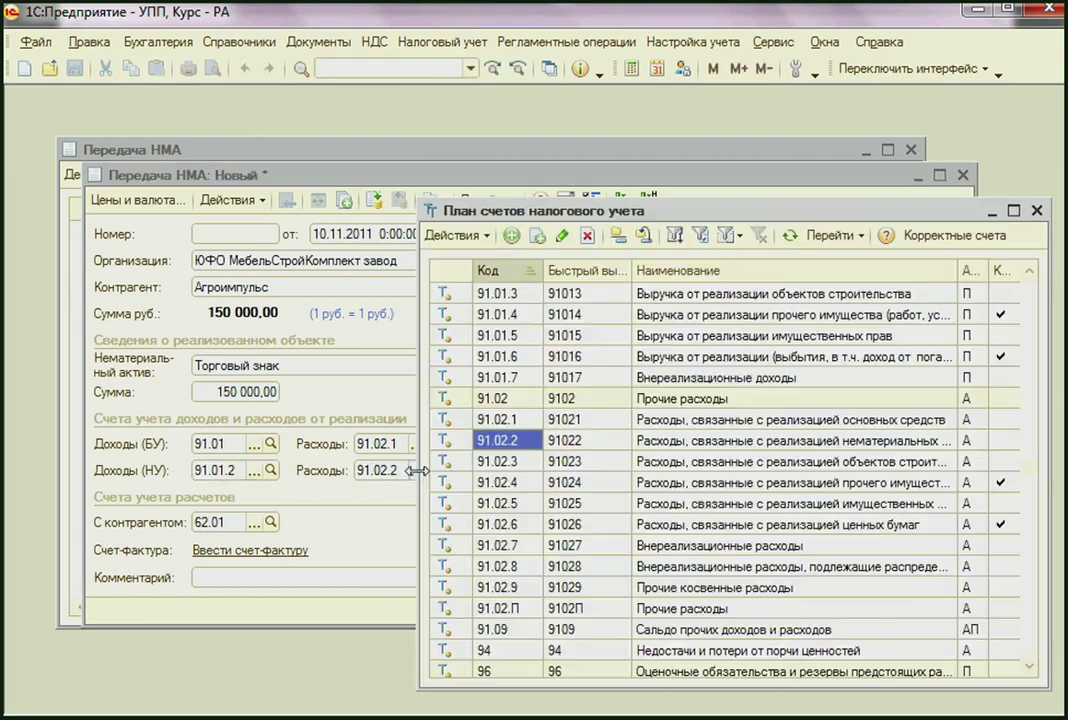
click(1037, 211)
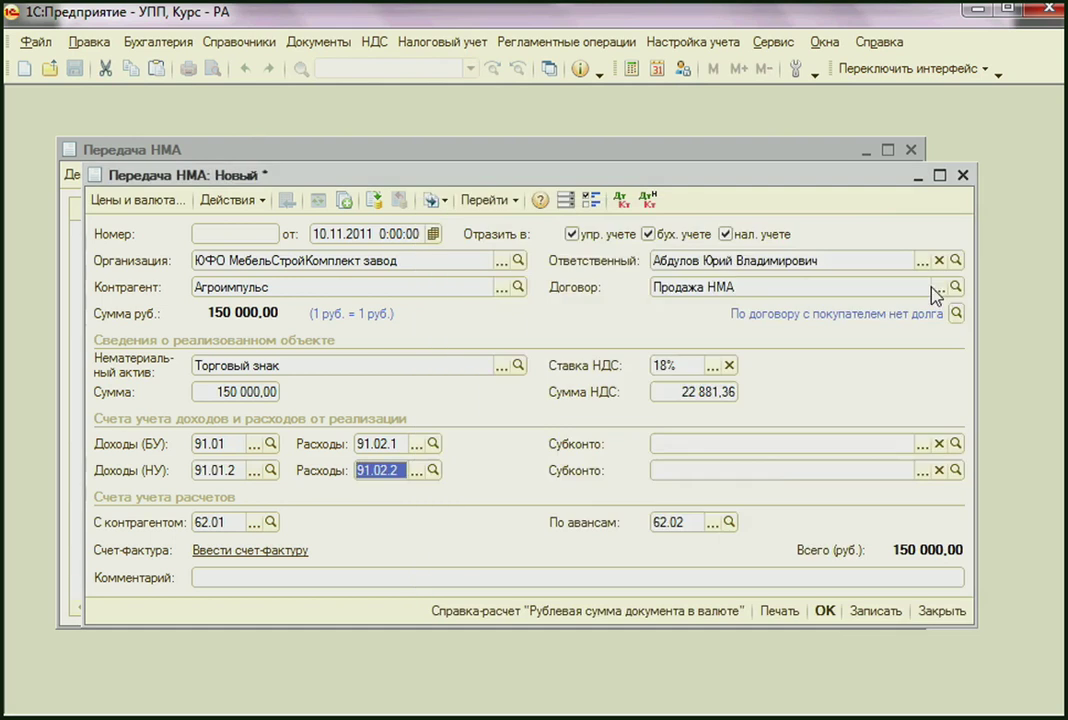
Set the accounting Субконто to Доходы(расходы) от выбытия НМА (НИОКР), and check the settlement accounts for the counterparty and advances.
click(921, 444)
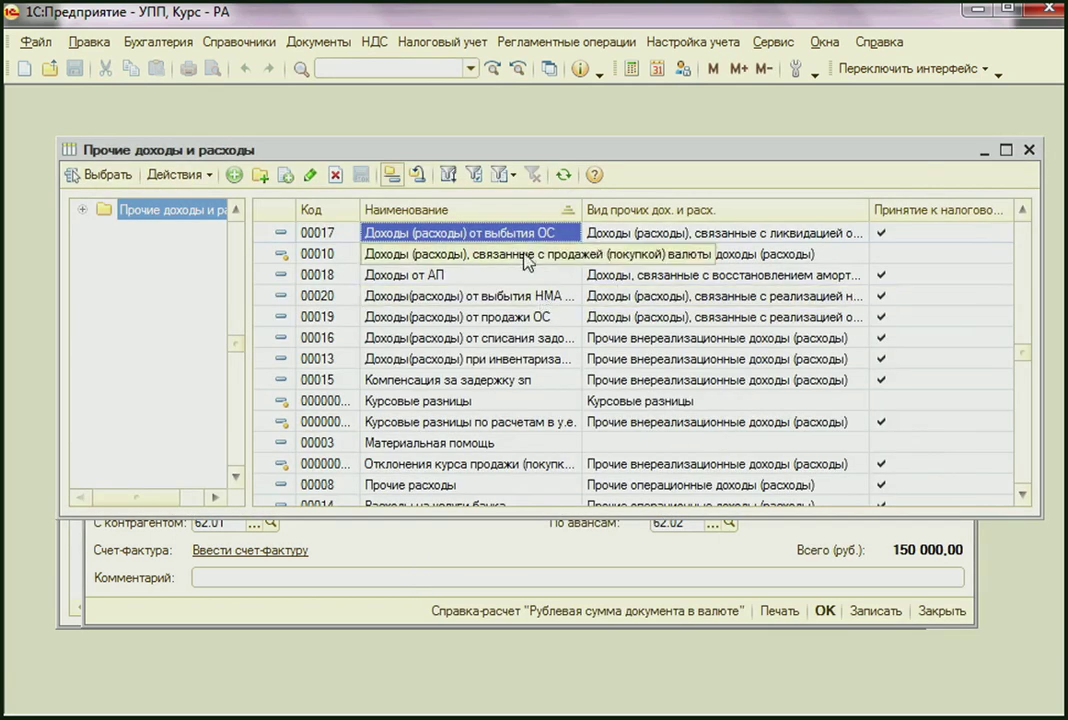
double_click(505, 296)
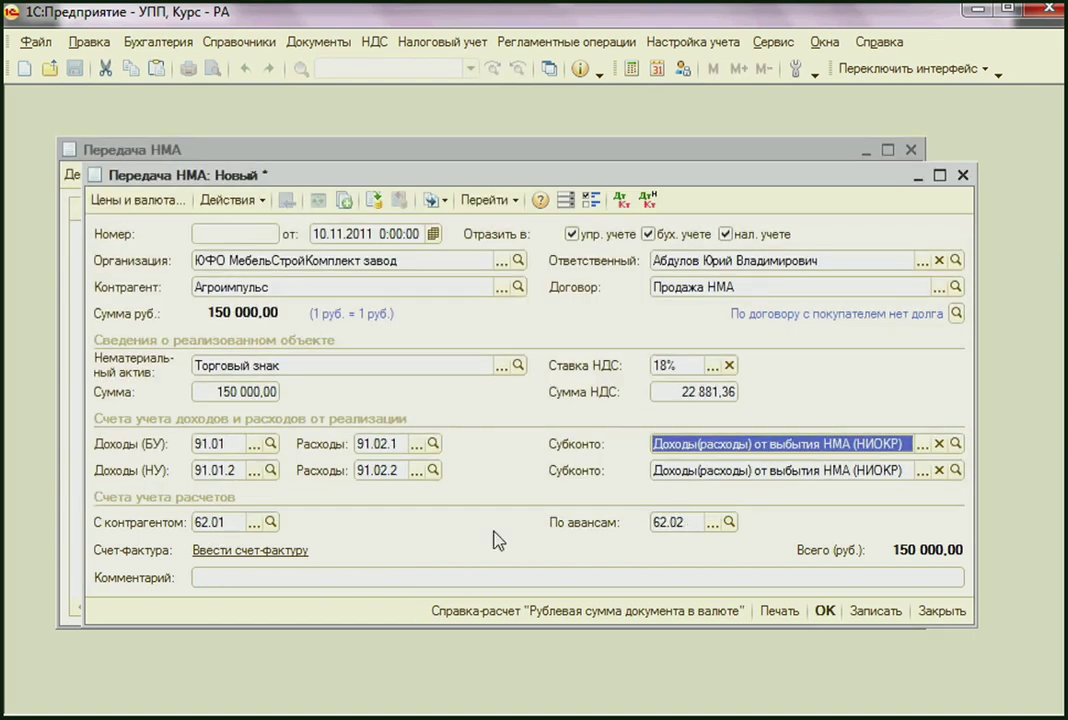
click(198, 522)
click(672, 522)
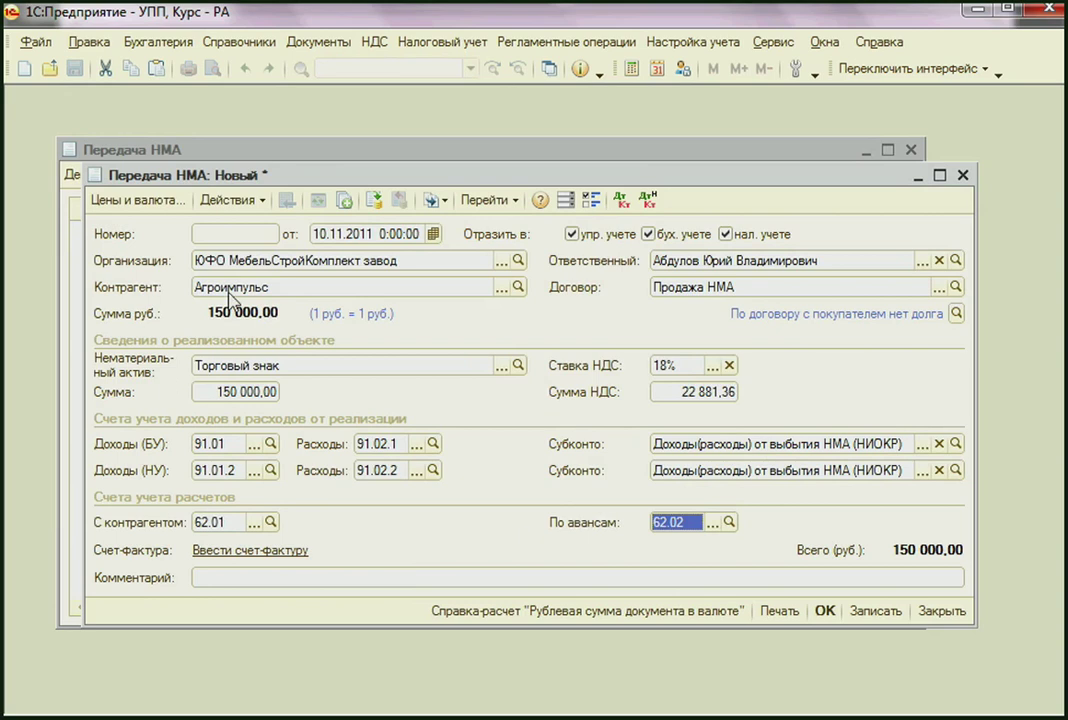
Post the transfer document and issue its outgoing Счет-фактура.
click(374, 204)
click(272, 551)
click(695, 669)
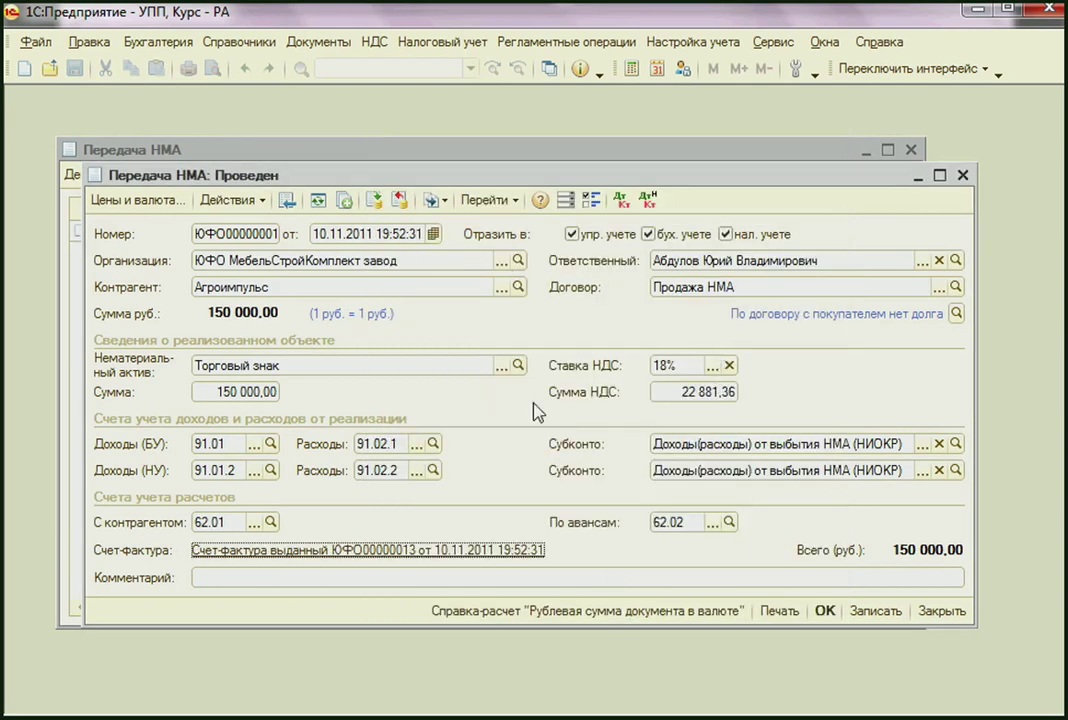
Examine the debit and credit accounts of the transfer document's accounting entries in the Журнал проводок (бухгалтерский учет), and close the journal.
click(620, 199)
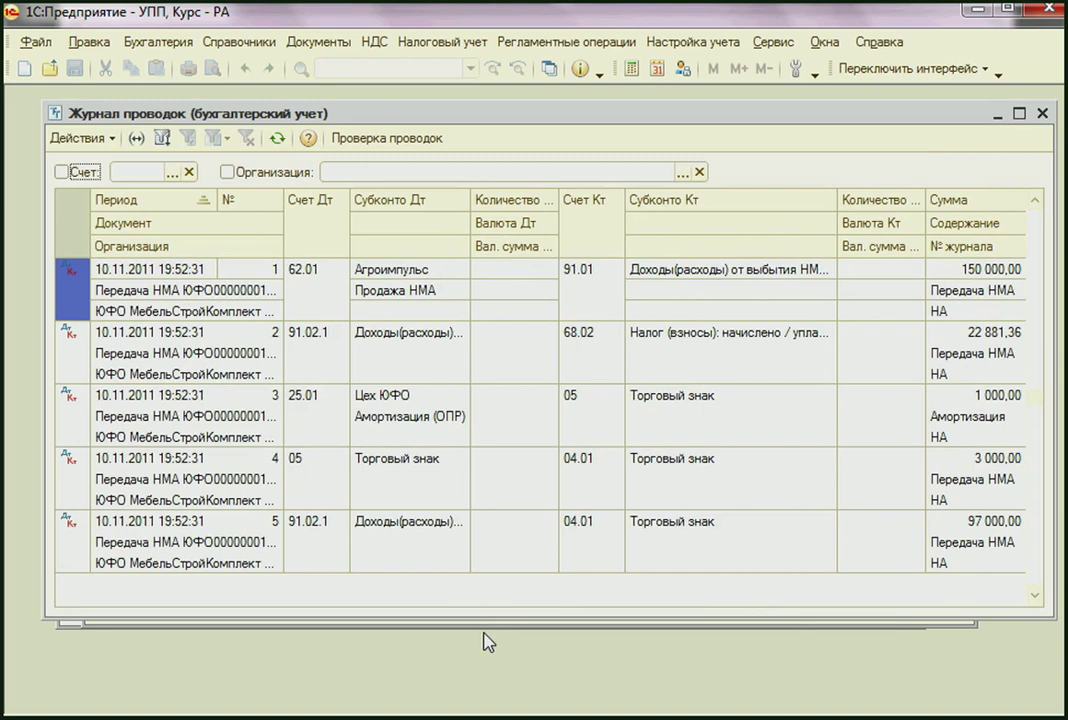
click(595, 425)
click(317, 410)
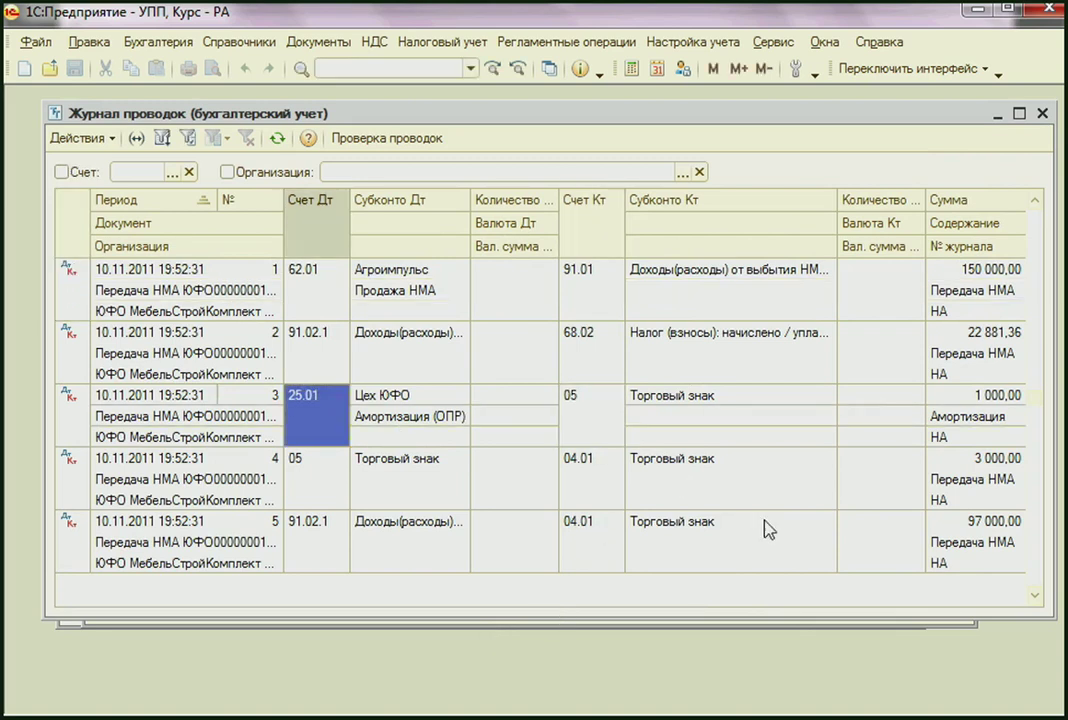
click(562, 477)
click(303, 484)
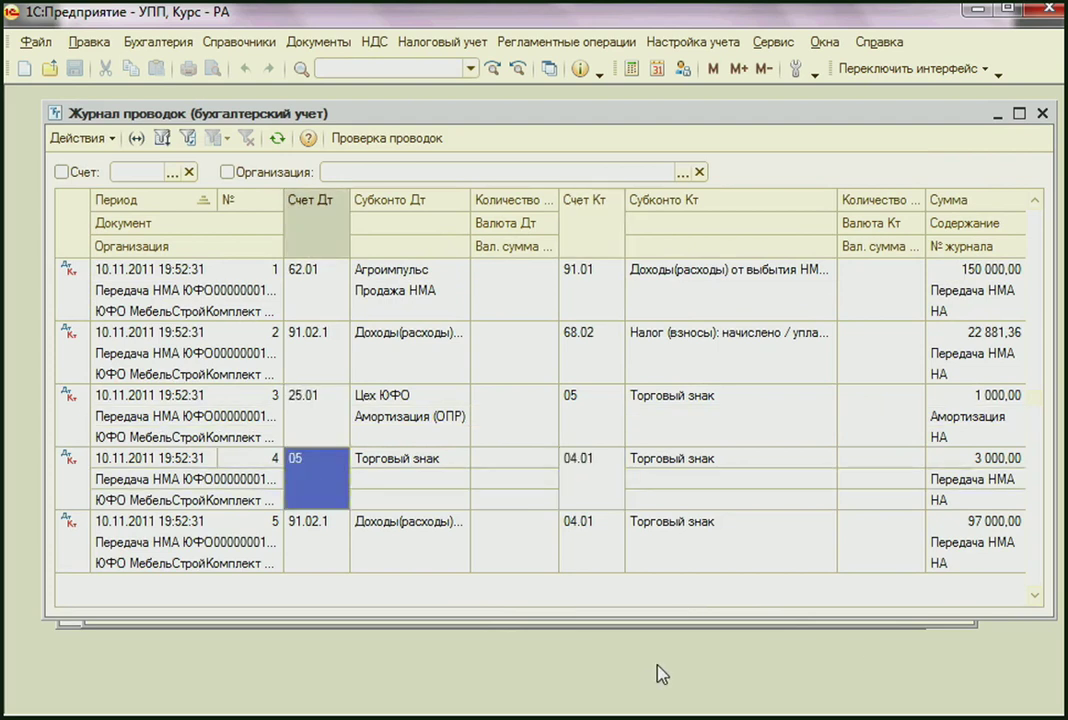
click(600, 543)
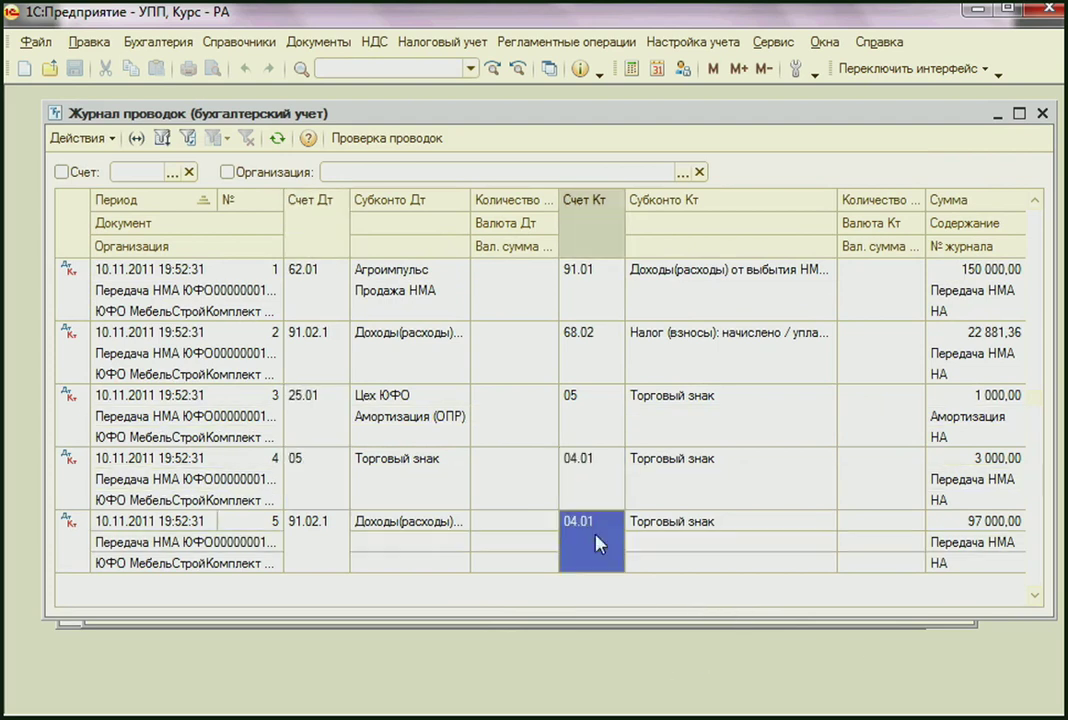
click(320, 545)
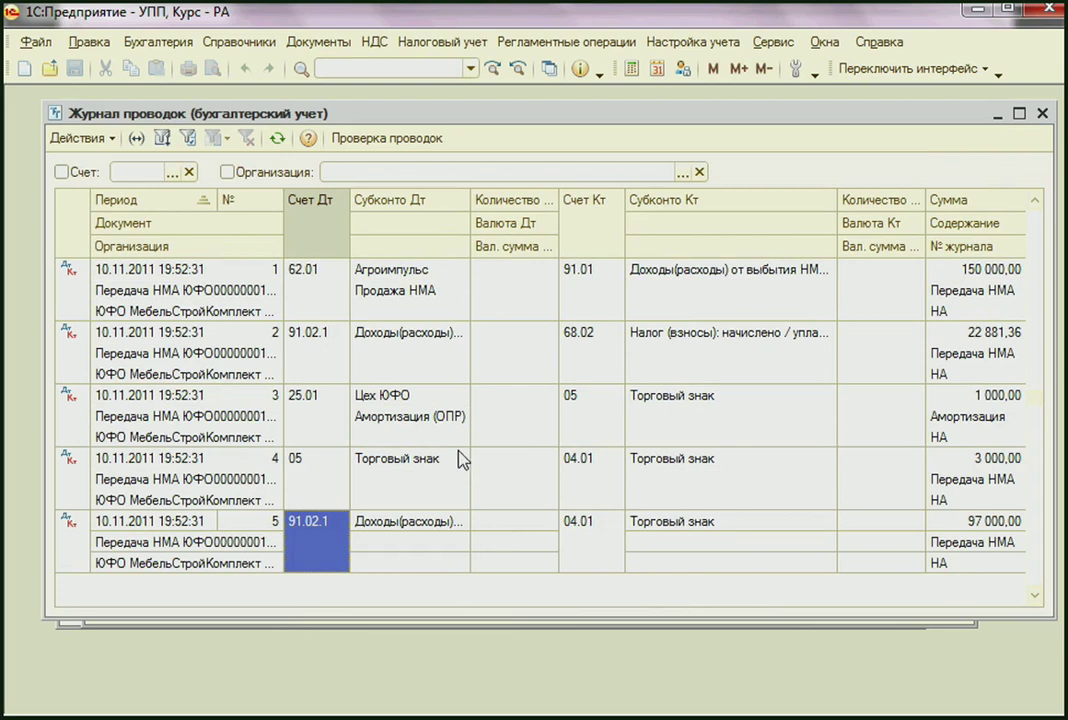
click(588, 305)
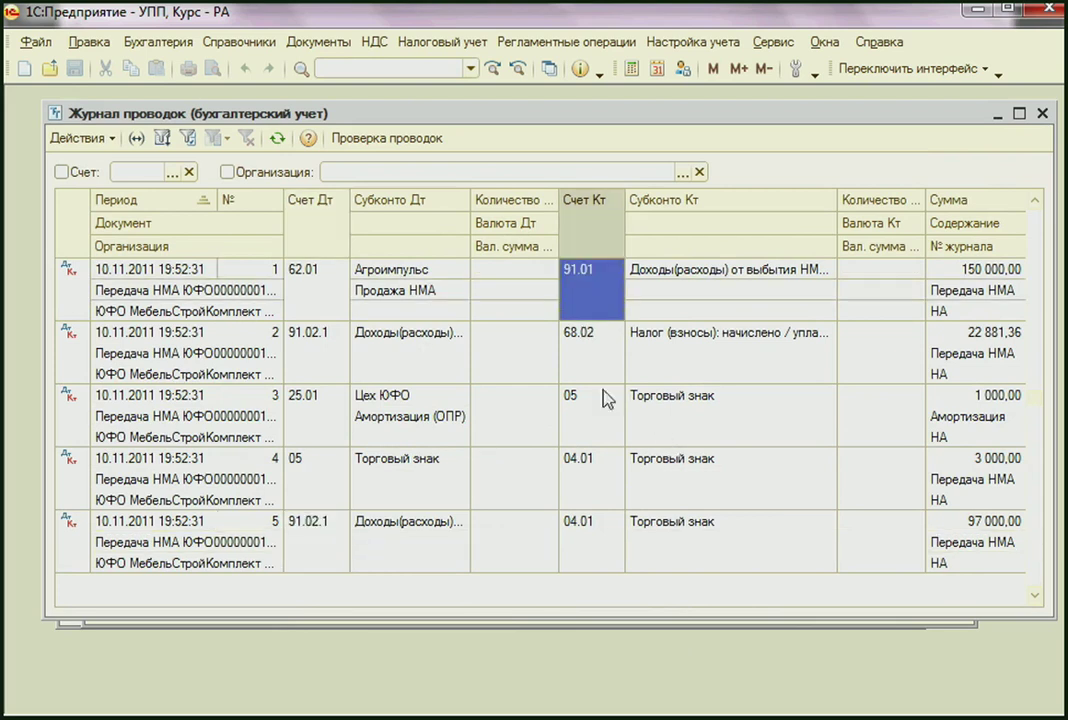
click(312, 275)
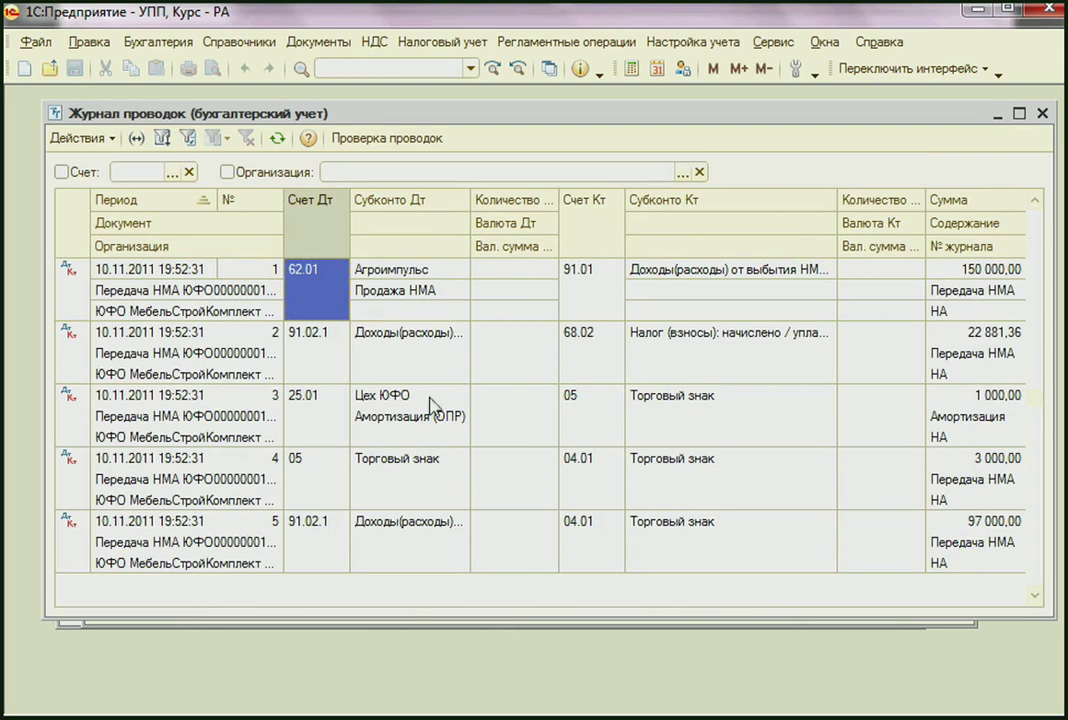
click(308, 363)
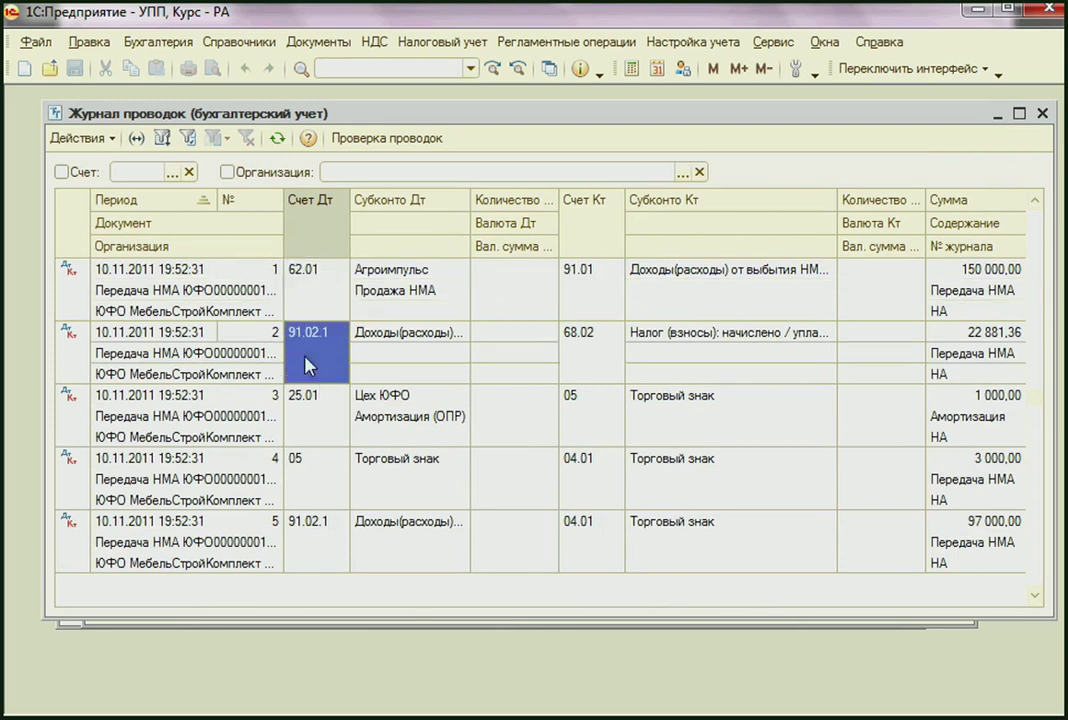
click(588, 362)
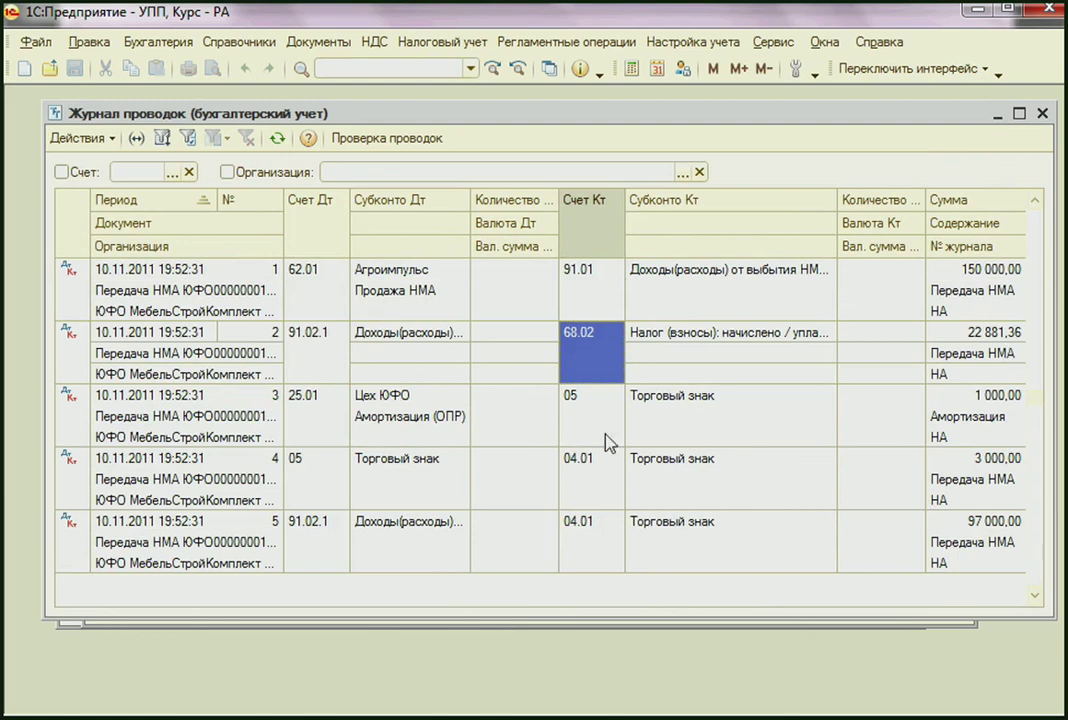
click(1042, 113)
Open the transfer document's register movements report and collapse its groups to Уровень 1.
click(488, 200)
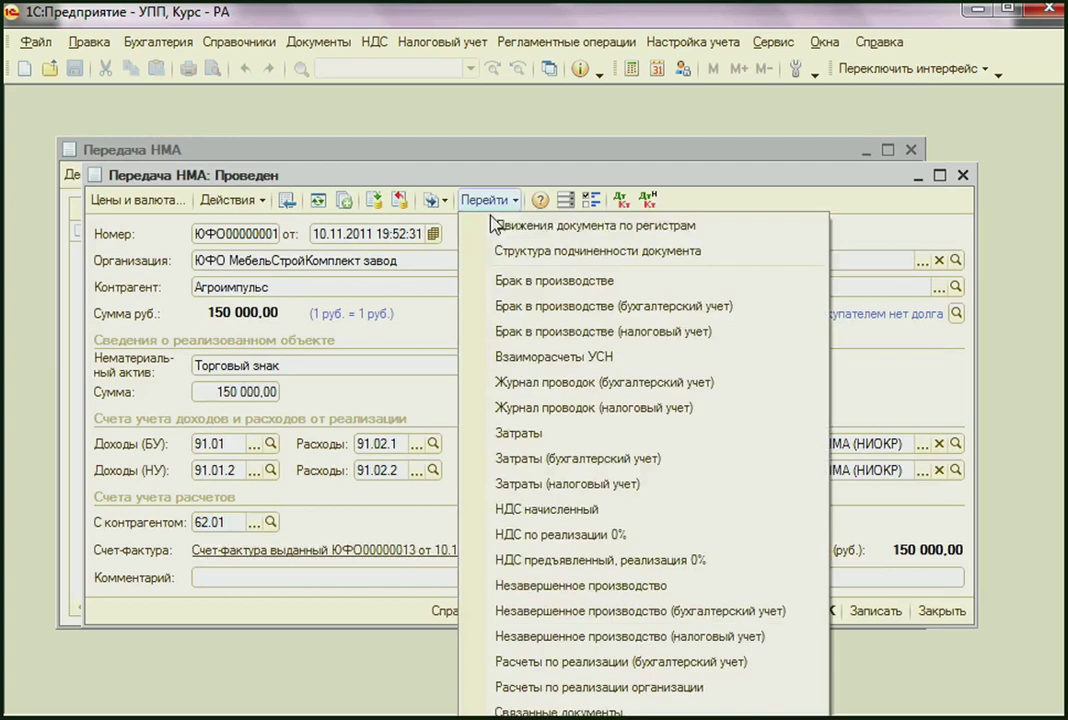
click(497, 226)
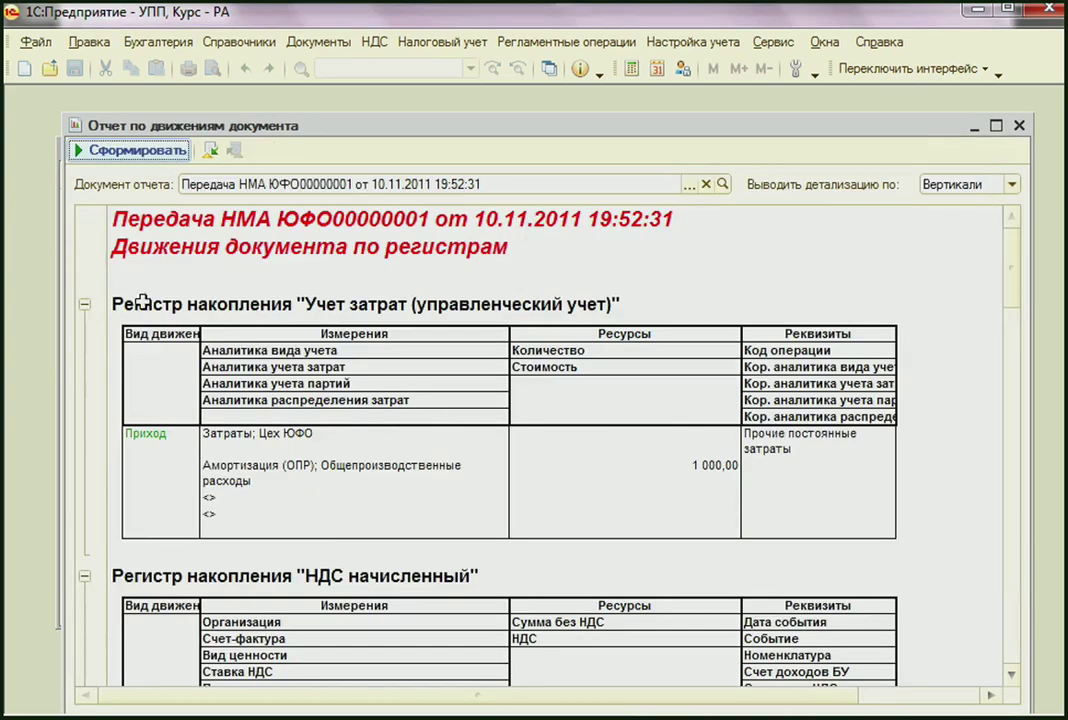
right_click(110, 222)
mouse_move(302, 491)
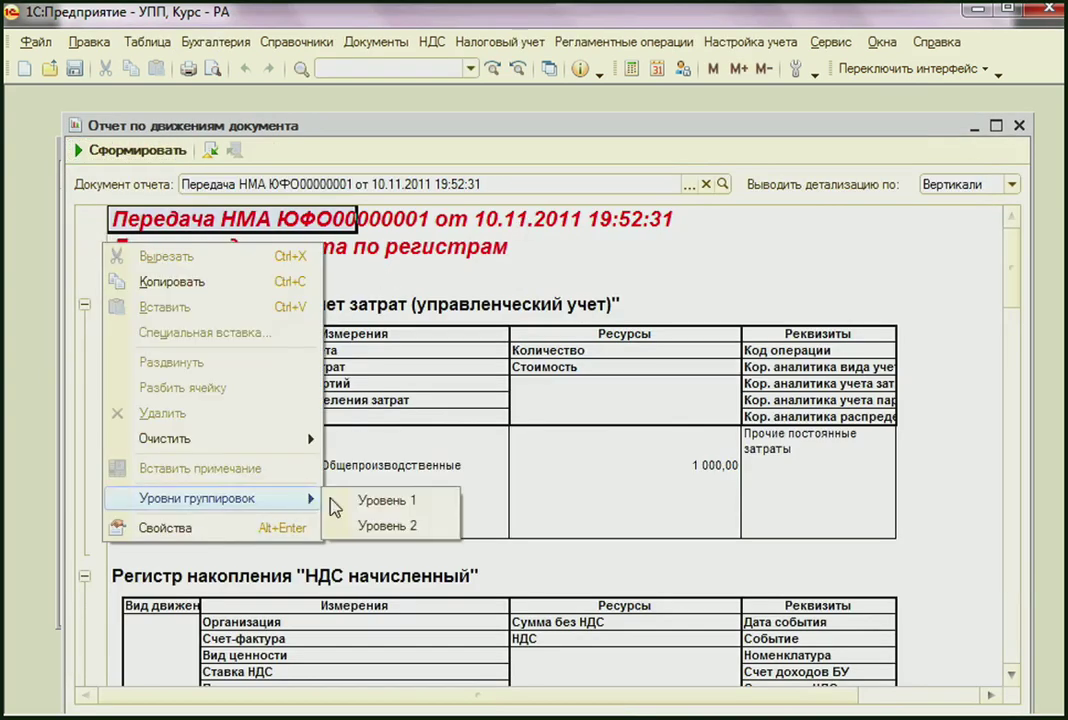
click(385, 501)
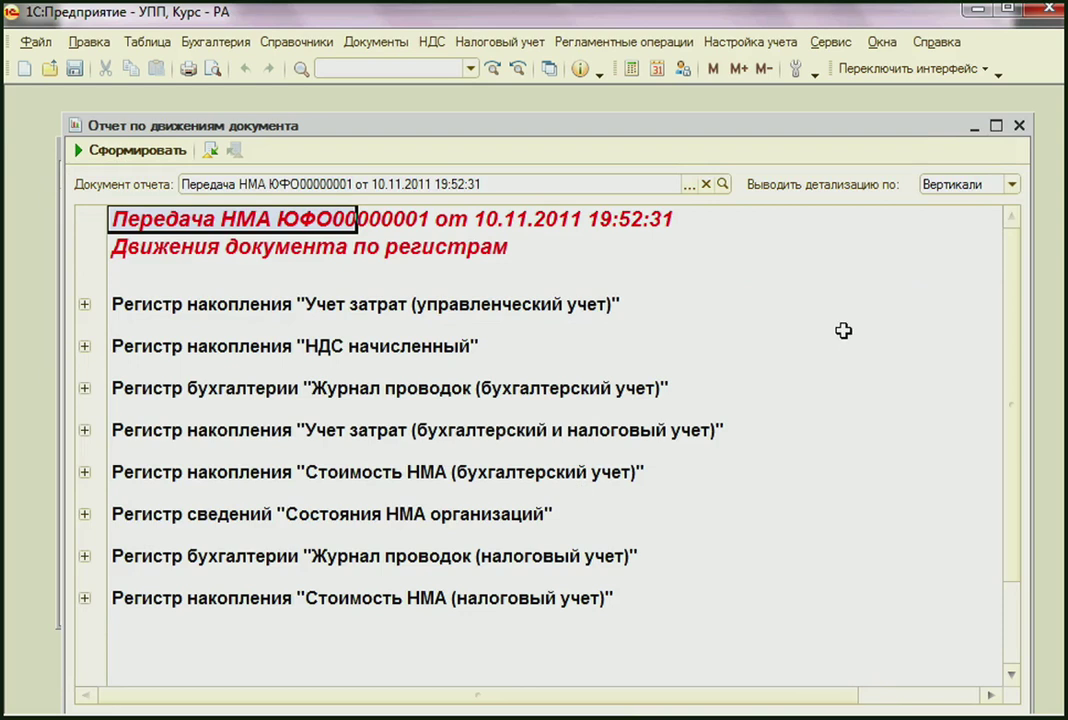
Examine the amortization and cost movements for Торговый знак in the Стоимость НМА (бухгалтерский учет) register, and collapse it.
click(85, 472)
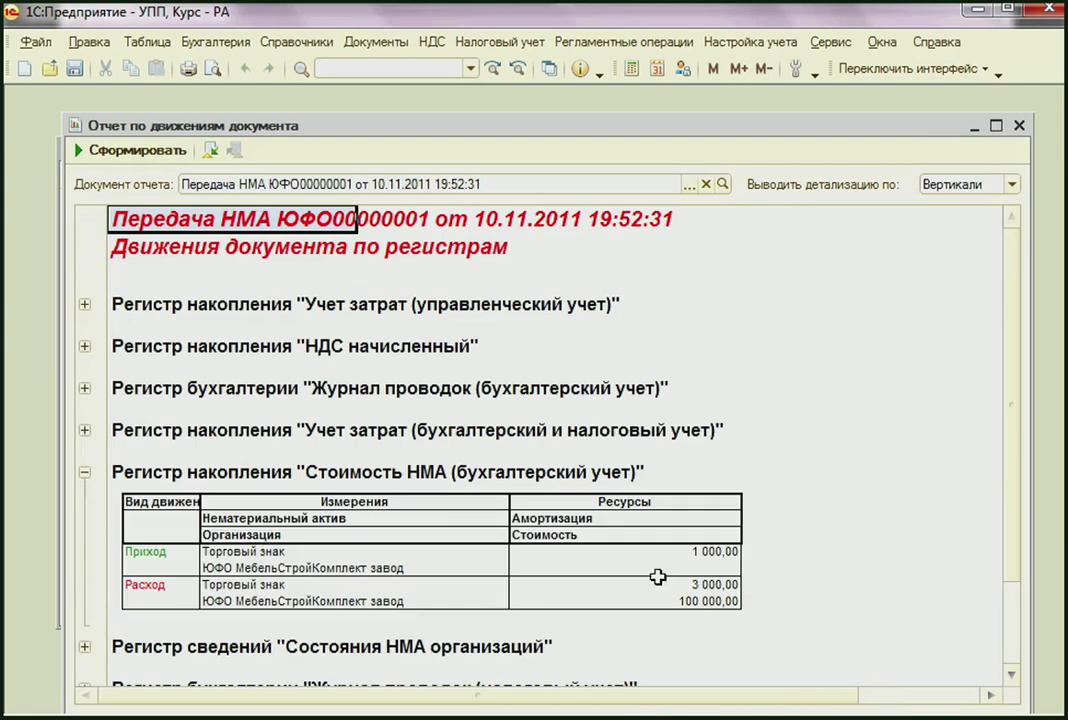
click(690, 551)
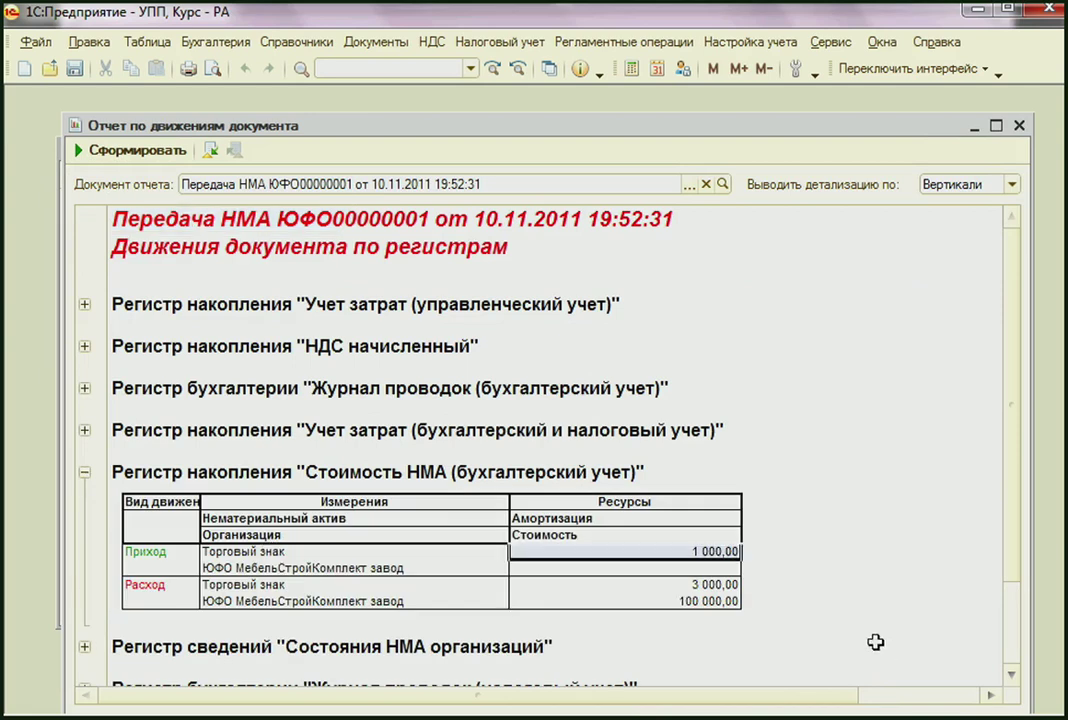
click(674, 591)
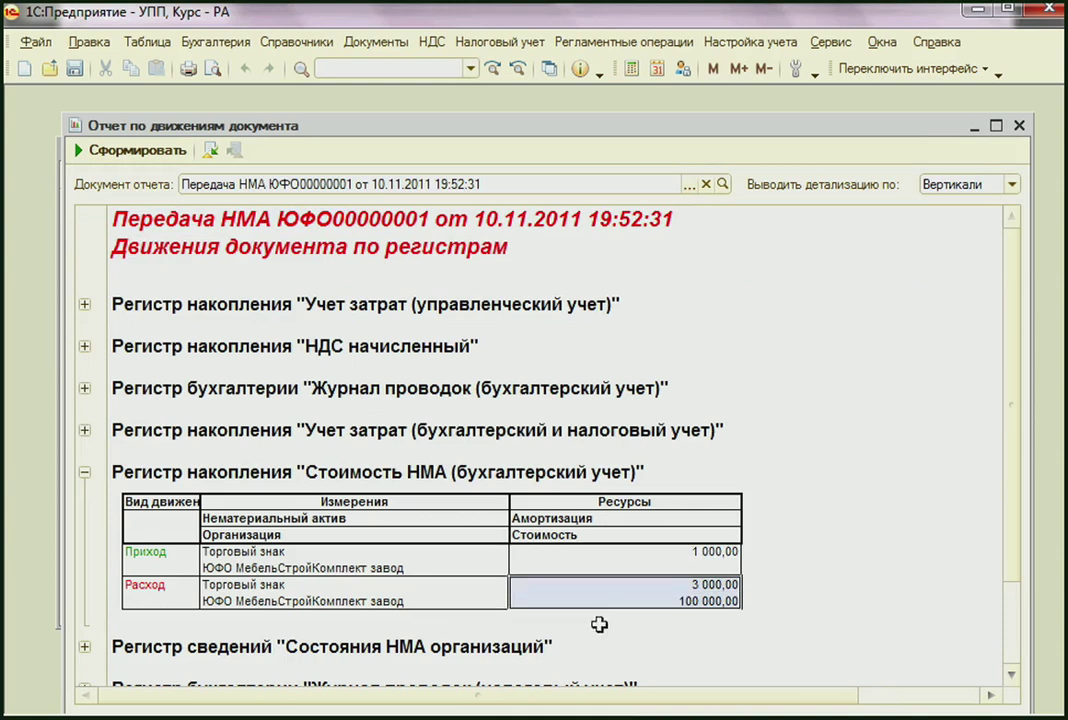
click(85, 474)
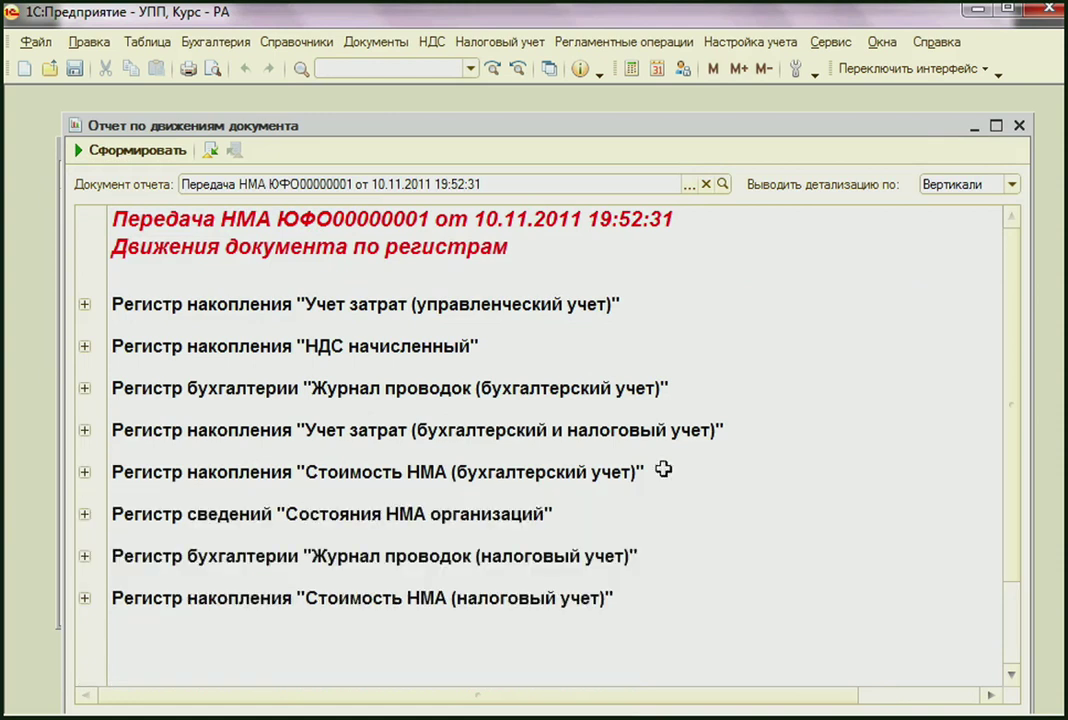
Examine the Стоимость НМА (налоговый учет) register movements, and check the state of Торговый знак in the Состояния НМА организаций register.
click(85, 599)
scroll(570, 458, down, 2)
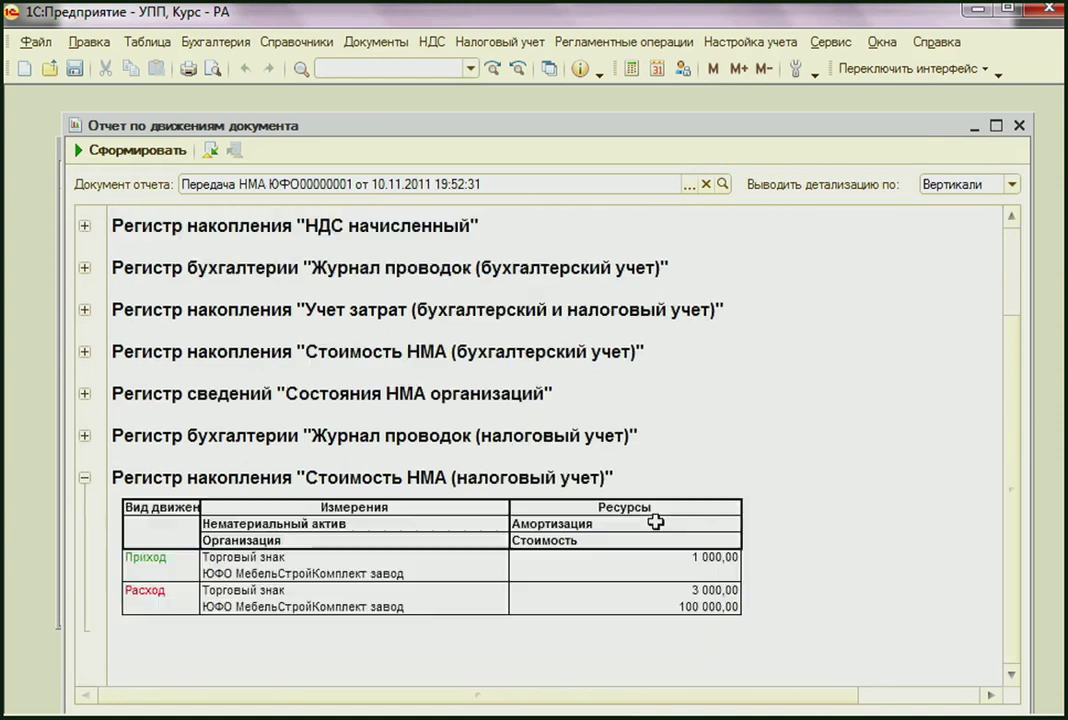
click(86, 479)
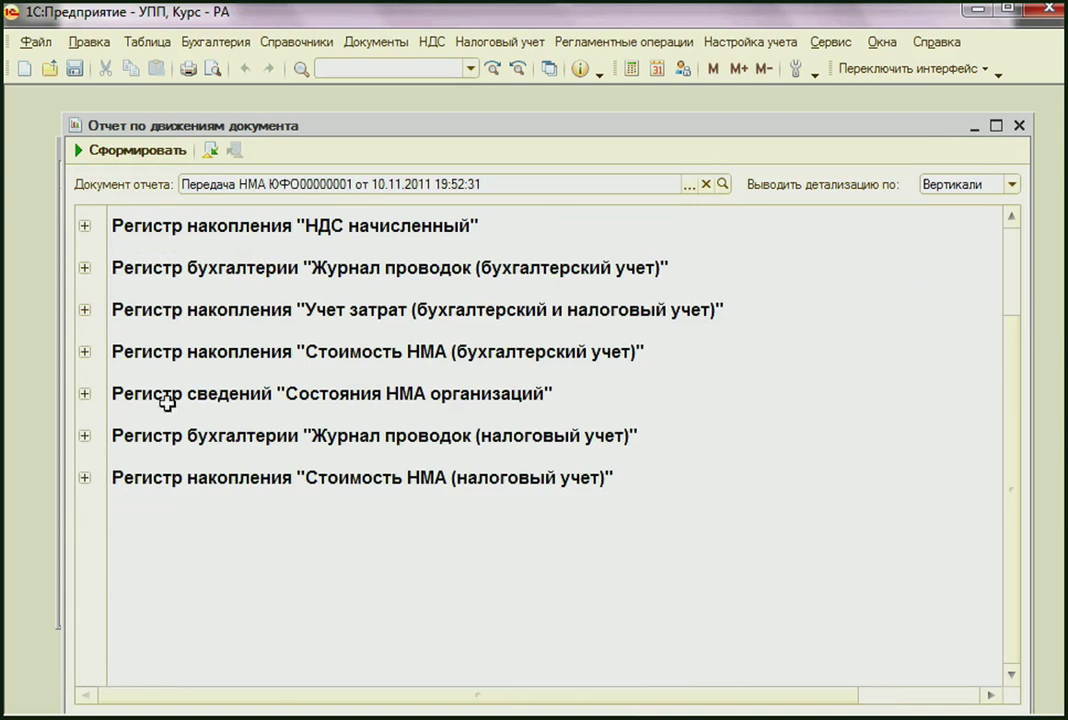
click(85, 394)
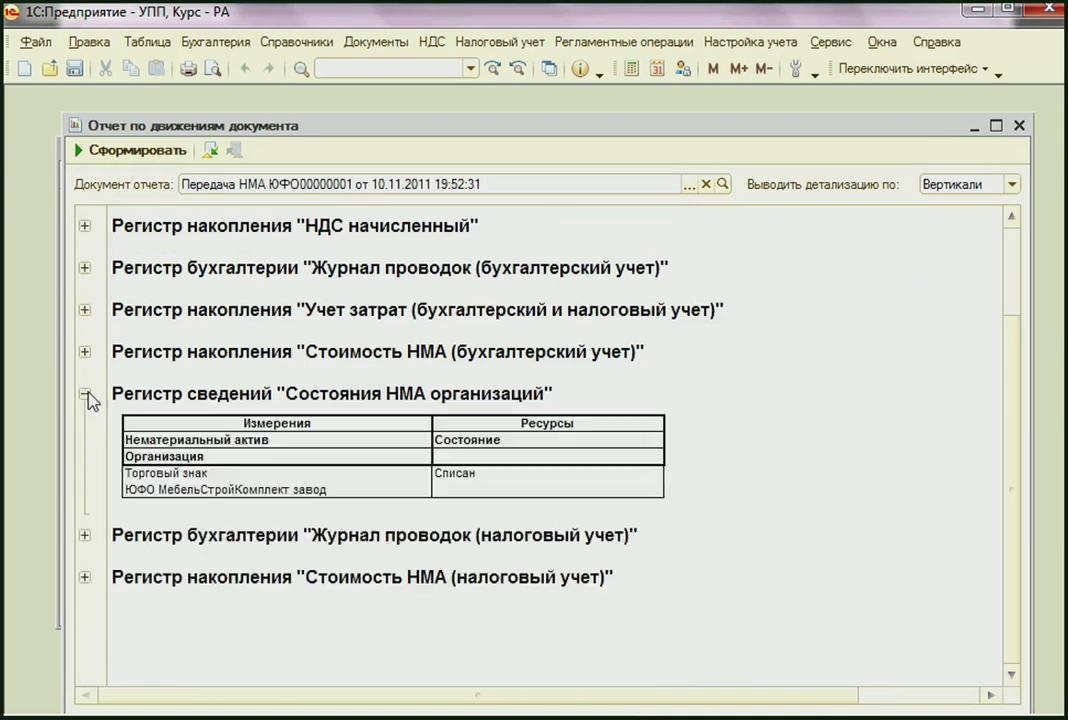
click(468, 475)
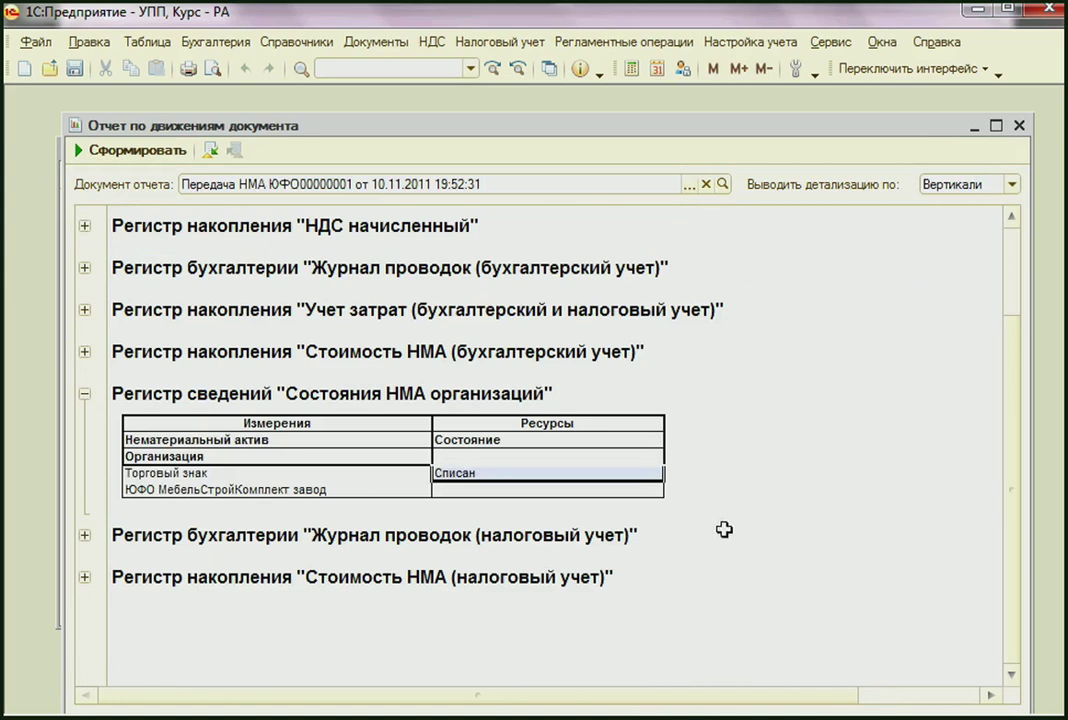
Collapse the Состояния НМА организаций register, and briefly check the transfer document's НДС начисленный register movements.
click(228, 472)
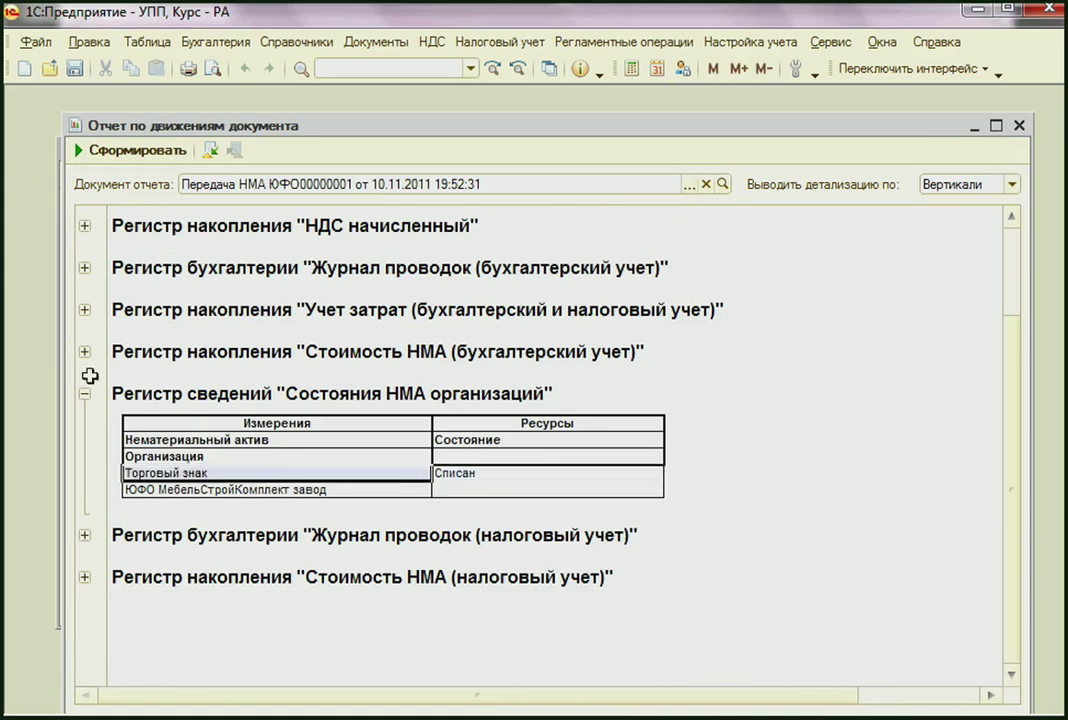
click(85, 396)
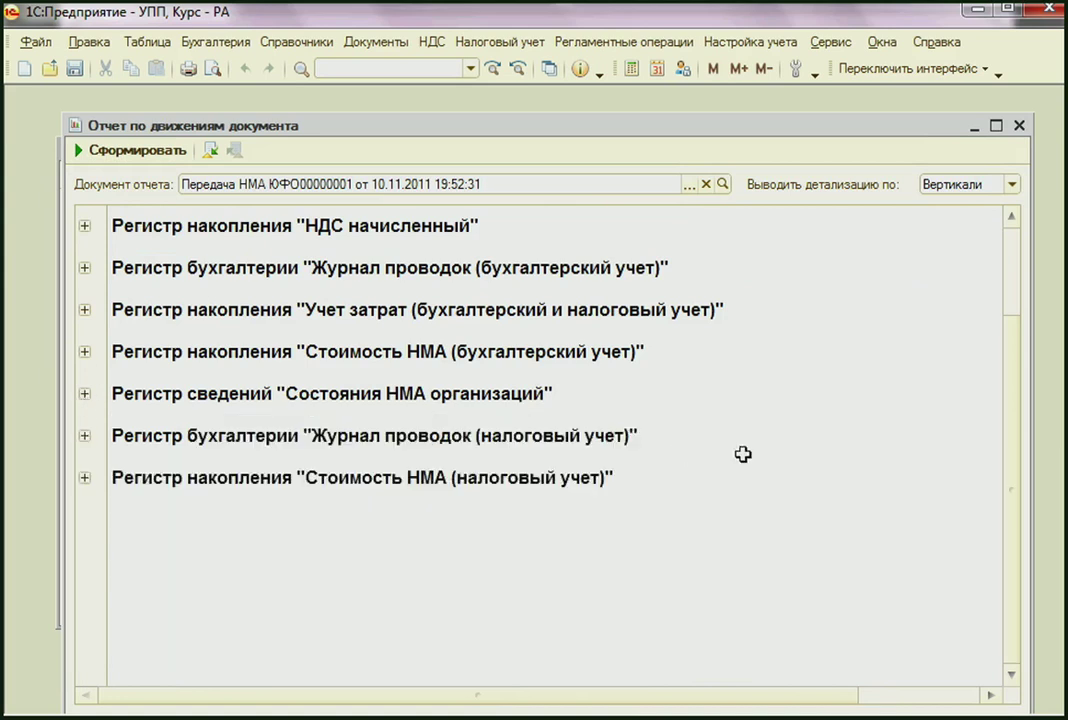
scroll(743, 455, up, 3)
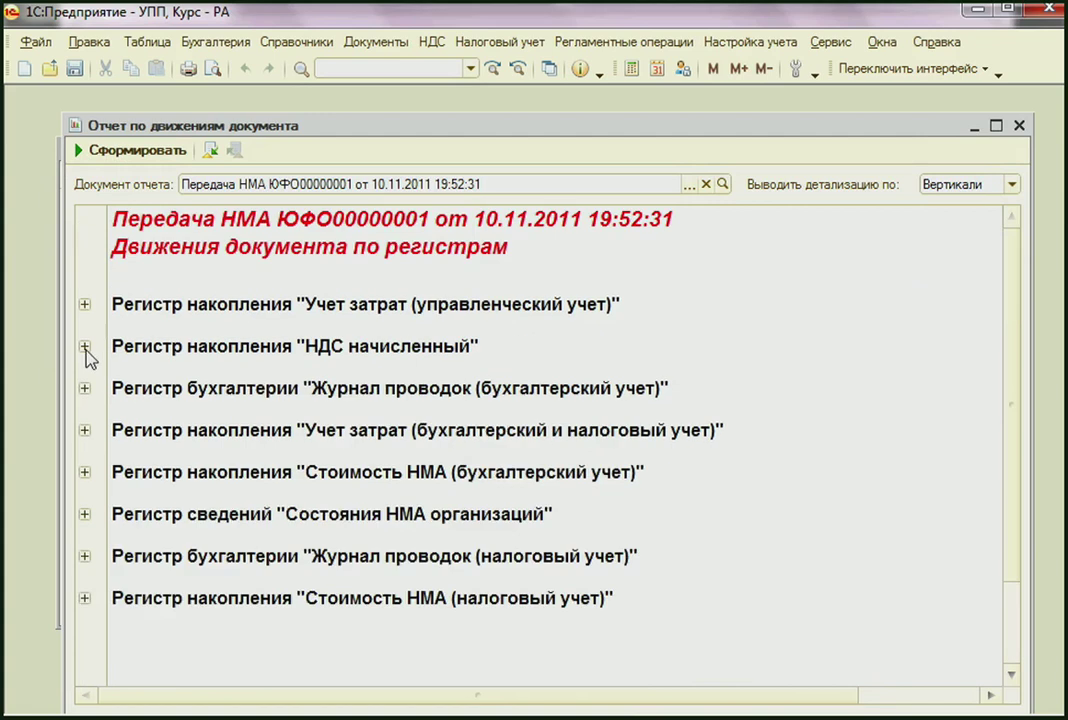
click(85, 348)
click(85, 348)
Examine the movements in the Учет затрат (управленческий учет) and Учет затрат (бухгалтерский и налоговый учет) registers, collapsing each one.
drag(298, 302, 584, 312)
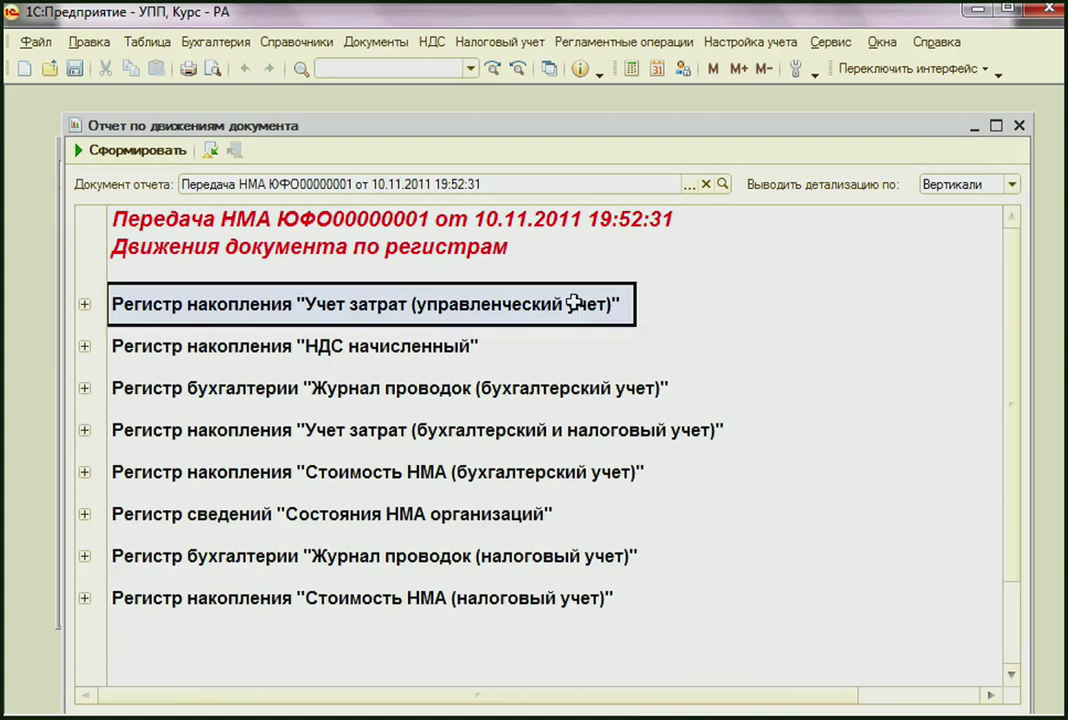
click(222, 430)
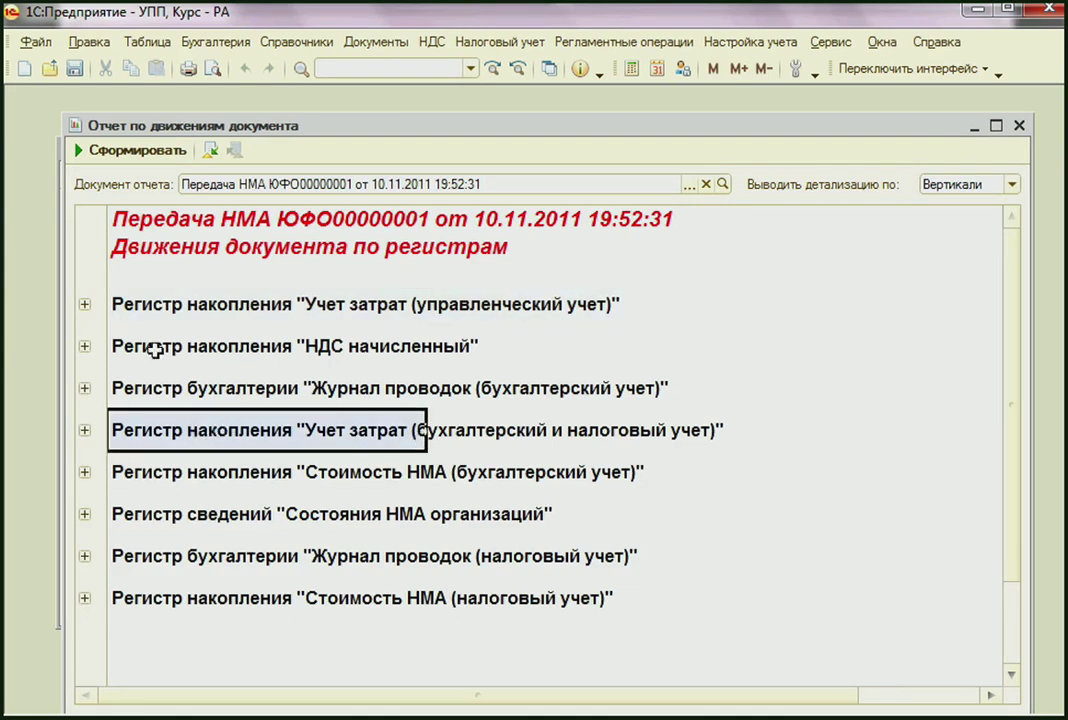
click(85, 306)
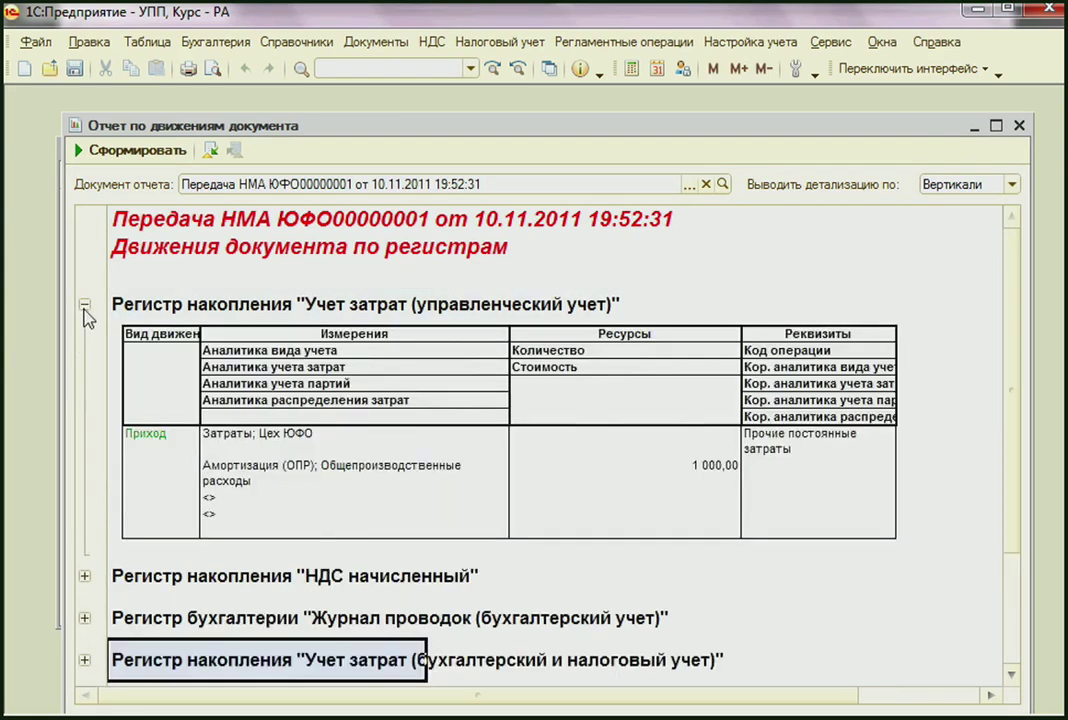
click(85, 304)
click(85, 431)
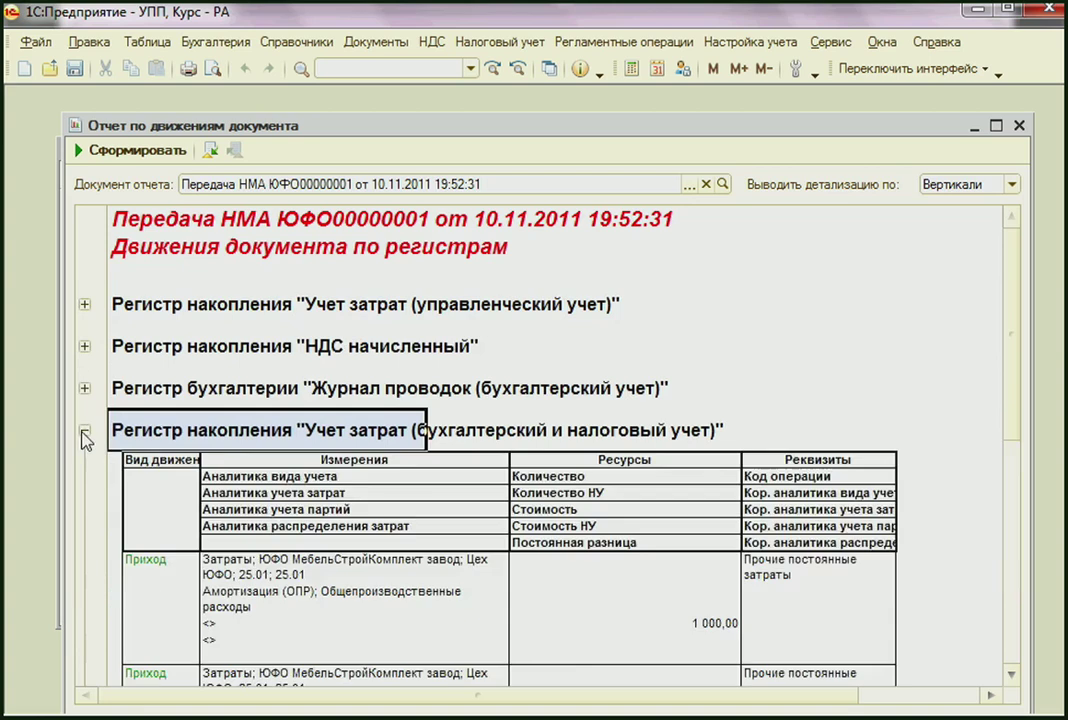
click(85, 432)
Review the report's list of affected registers, and return to the Передача НМА document to view its related registers and journals.
click(784, 374)
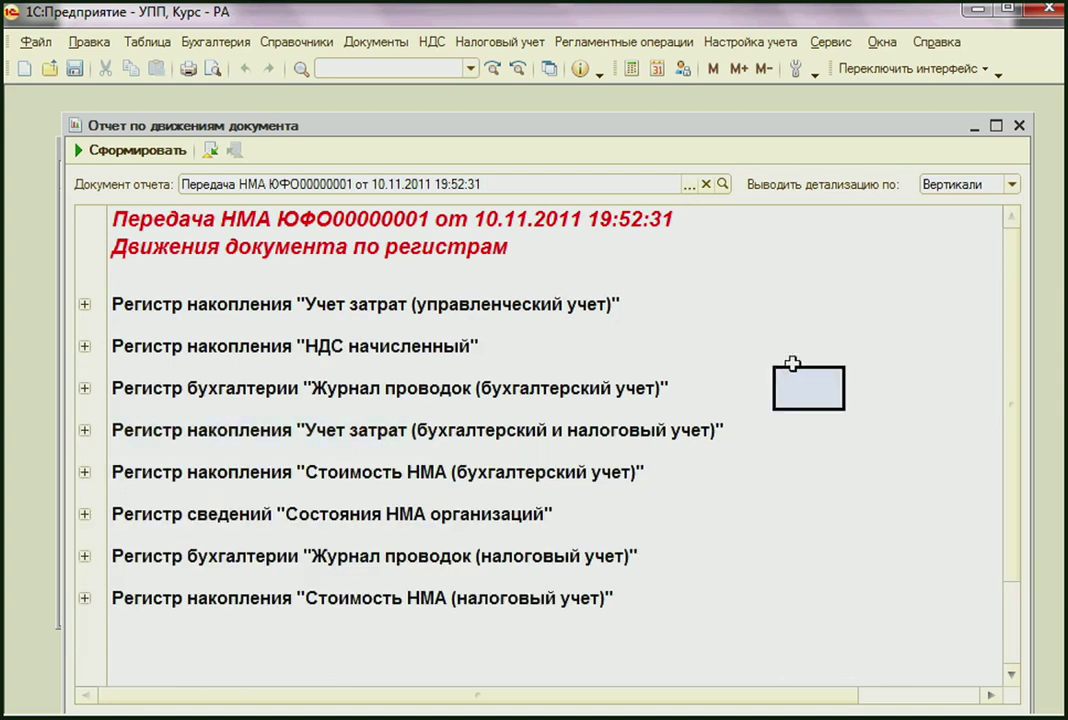
drag(584, 305, 613, 582)
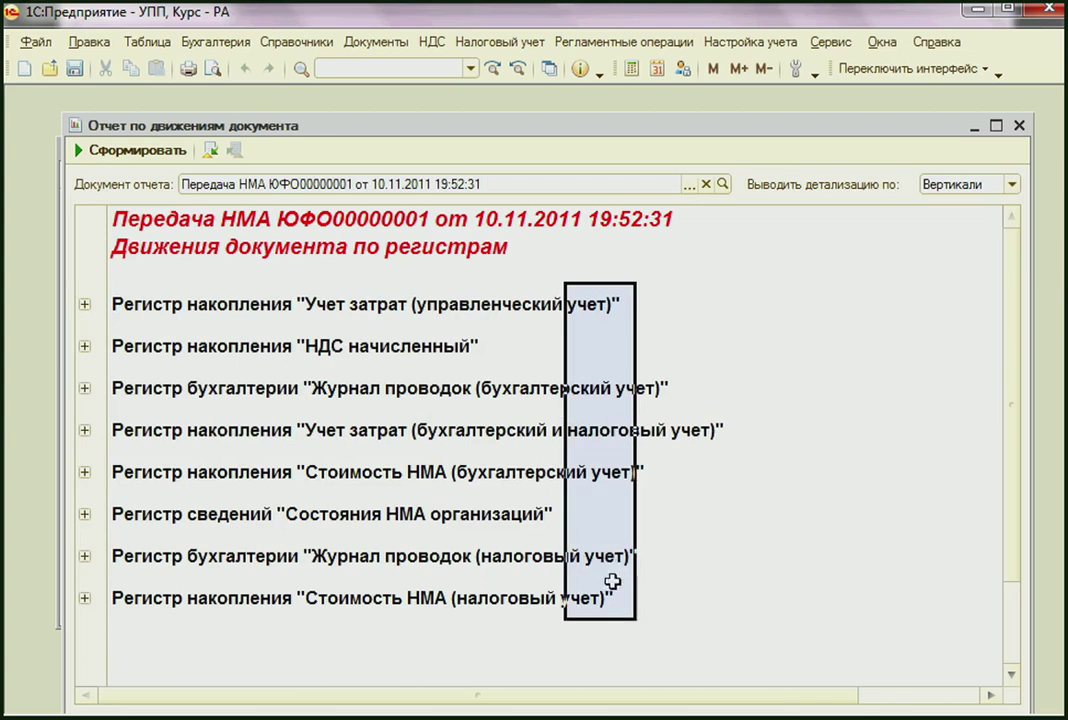
click(710, 480)
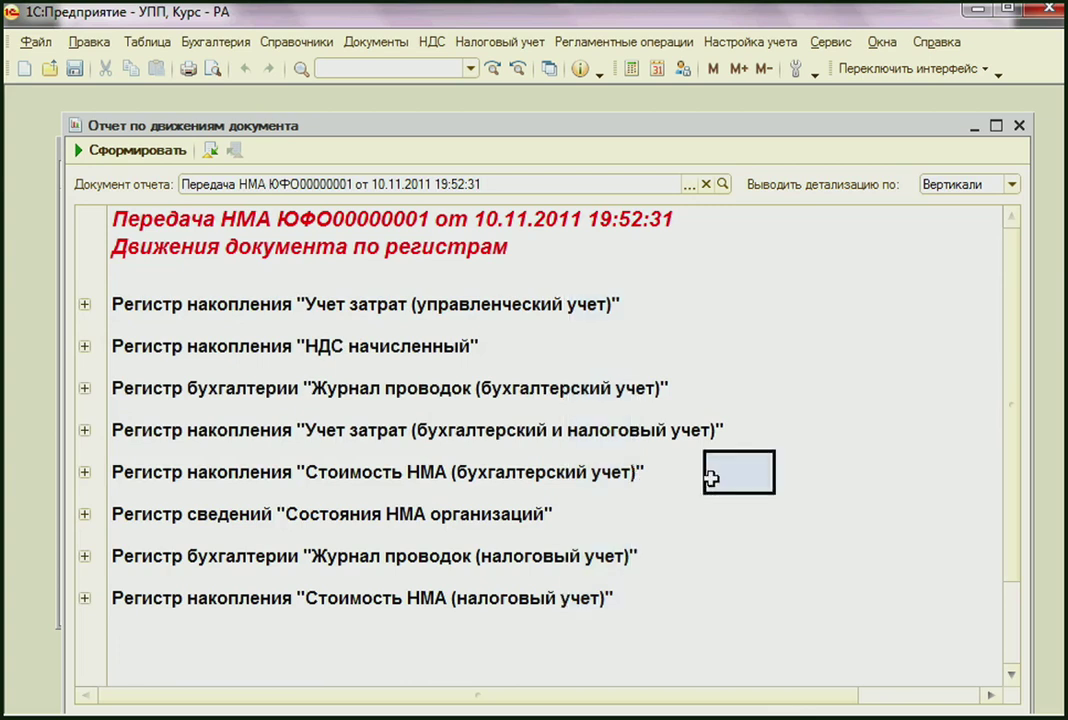
double_click(575, 600)
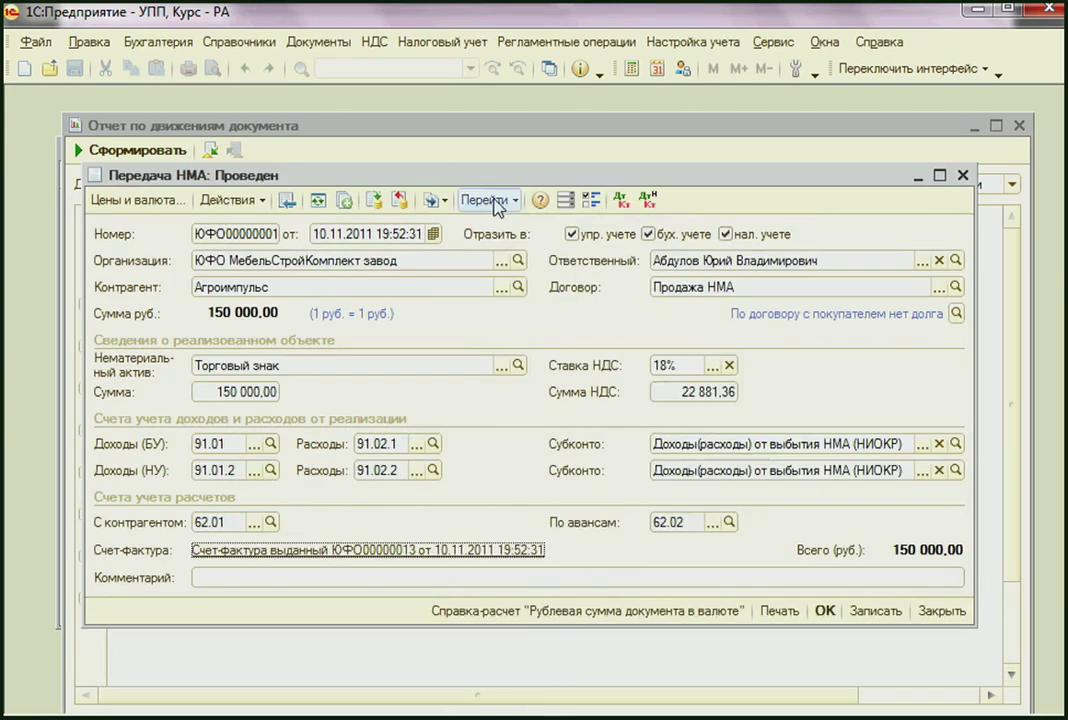
click(494, 201)
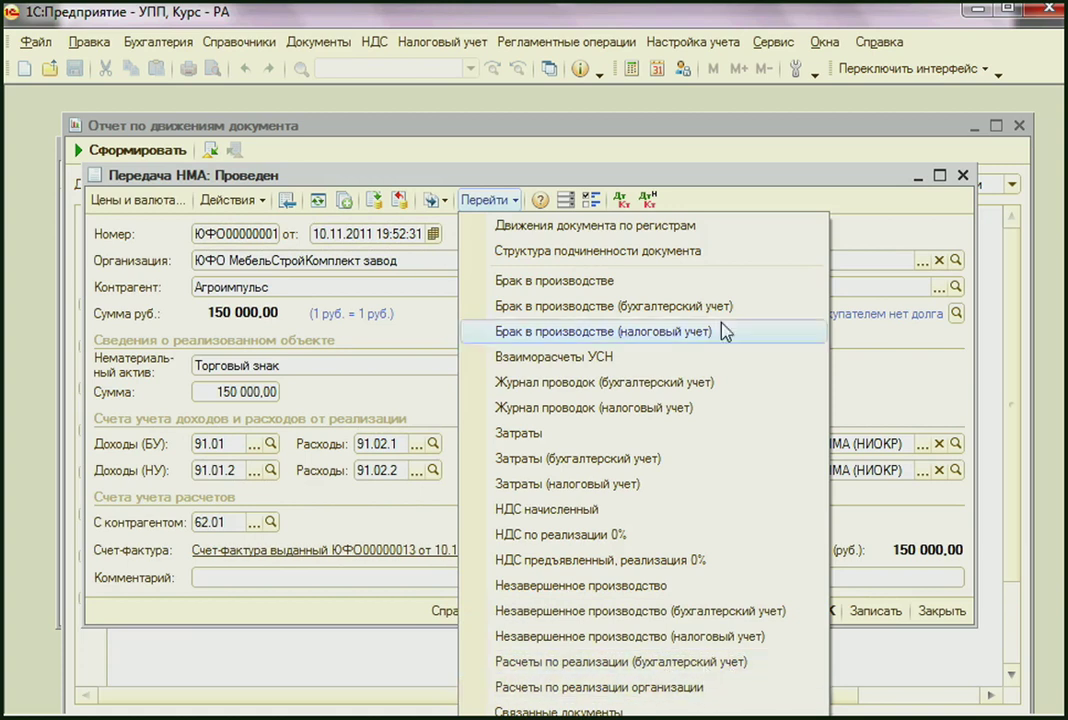
click(755, 193)
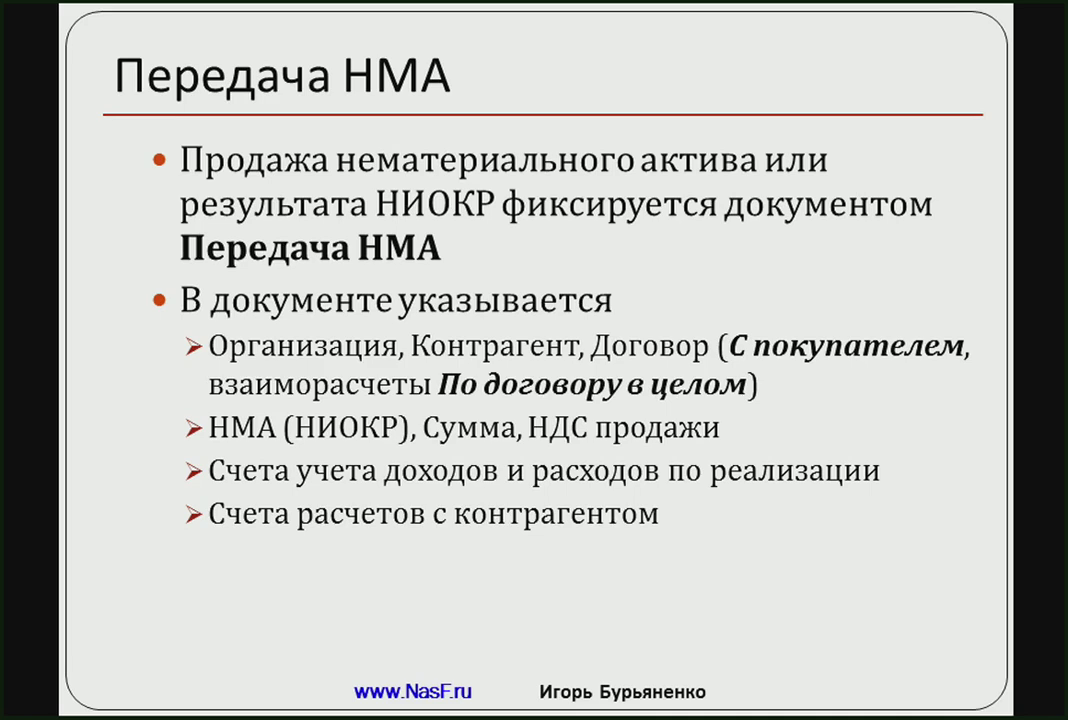
key(Right)
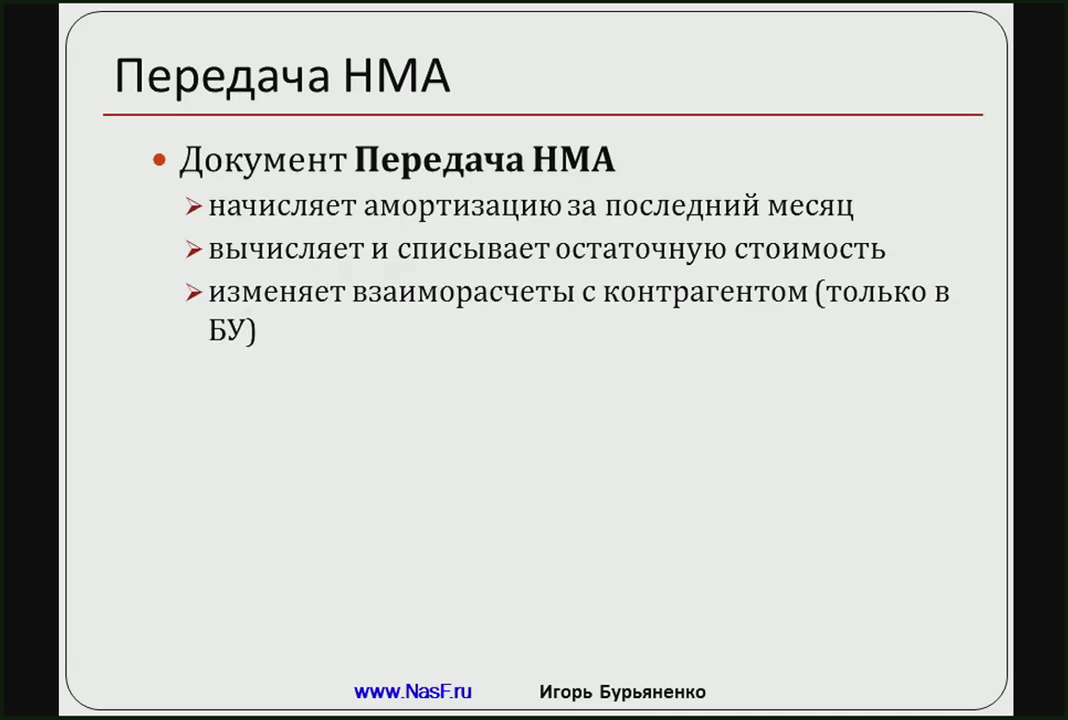